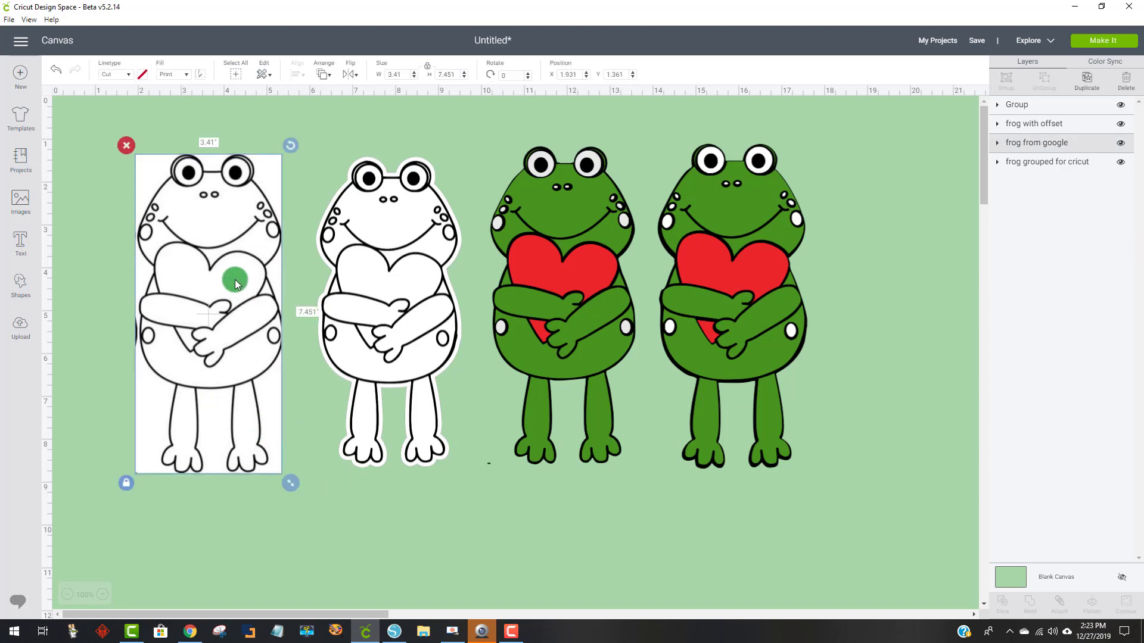
Move the frog from google image to about X 0.75, Y 0.97 and the frog with offset to about X 4.35, Y 0.79
left_click_drag(235, 280, 220, 252)
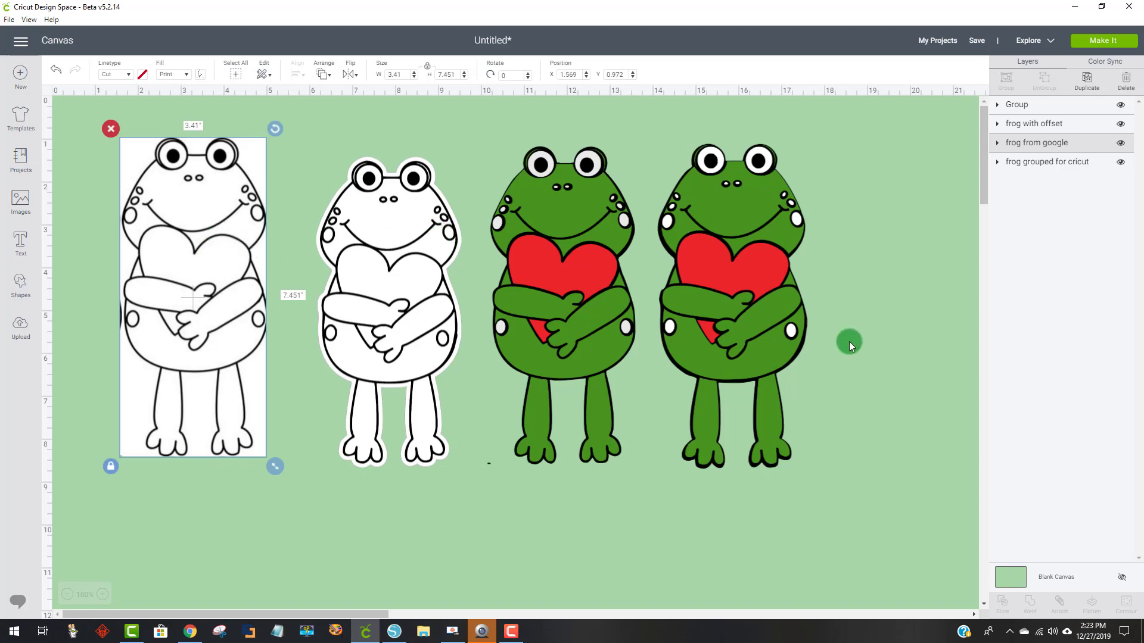
left_click_drag(398, 281, 383, 270)
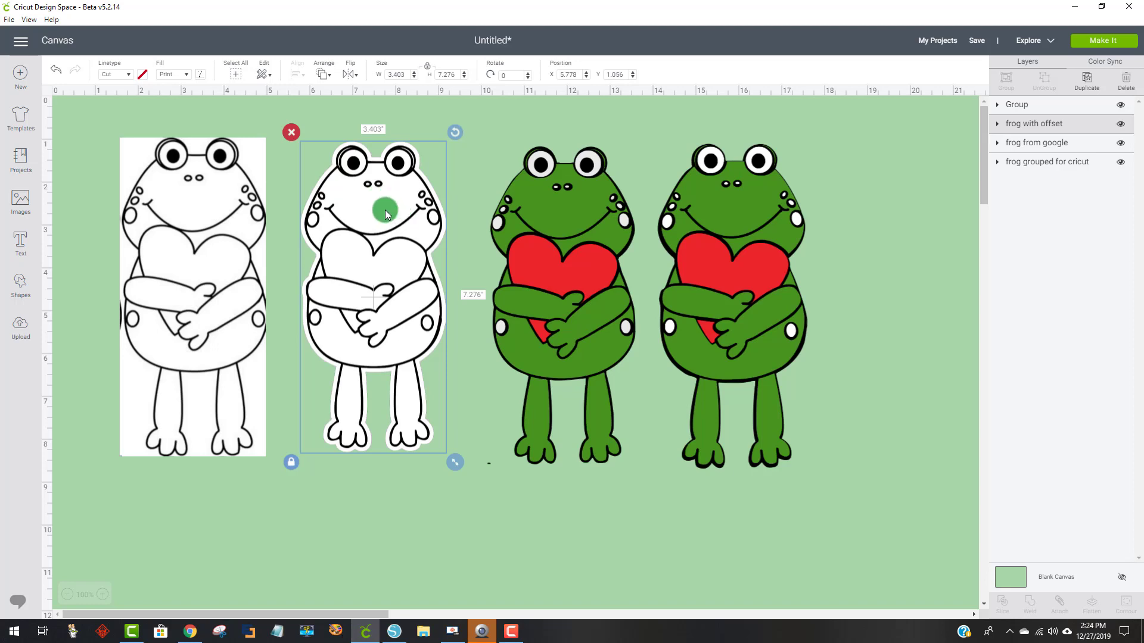
mouse_move(385, 210)
left_mouse_down()
mouse_move(373, 210)
mouse_move(374, 225)
left_mouse_up()
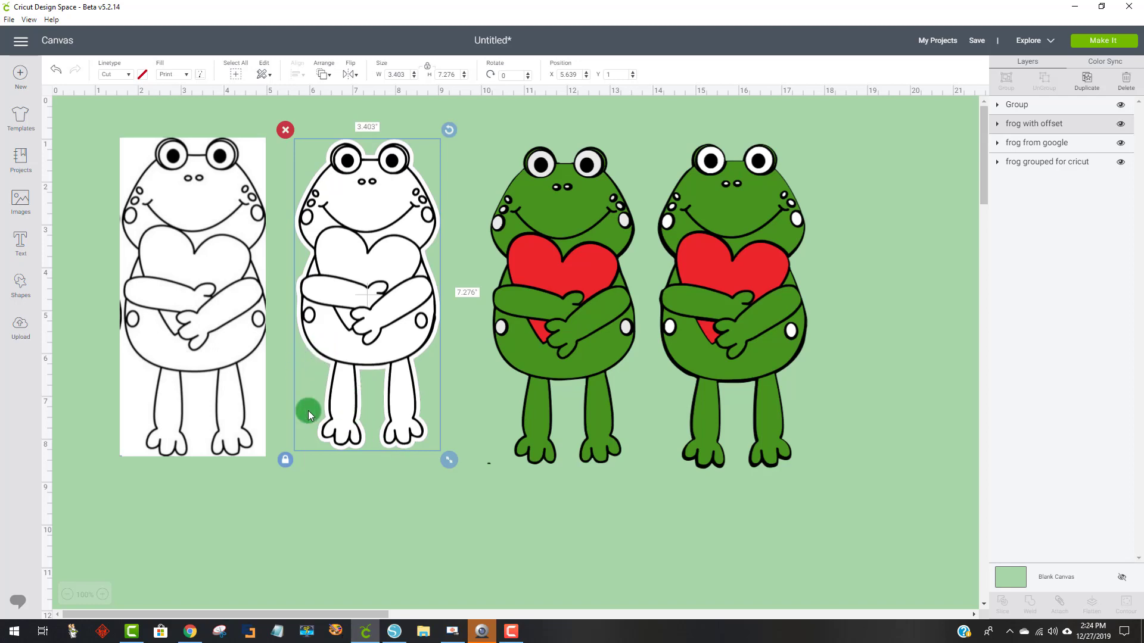
left_click_drag(168, 345, 132, 342)
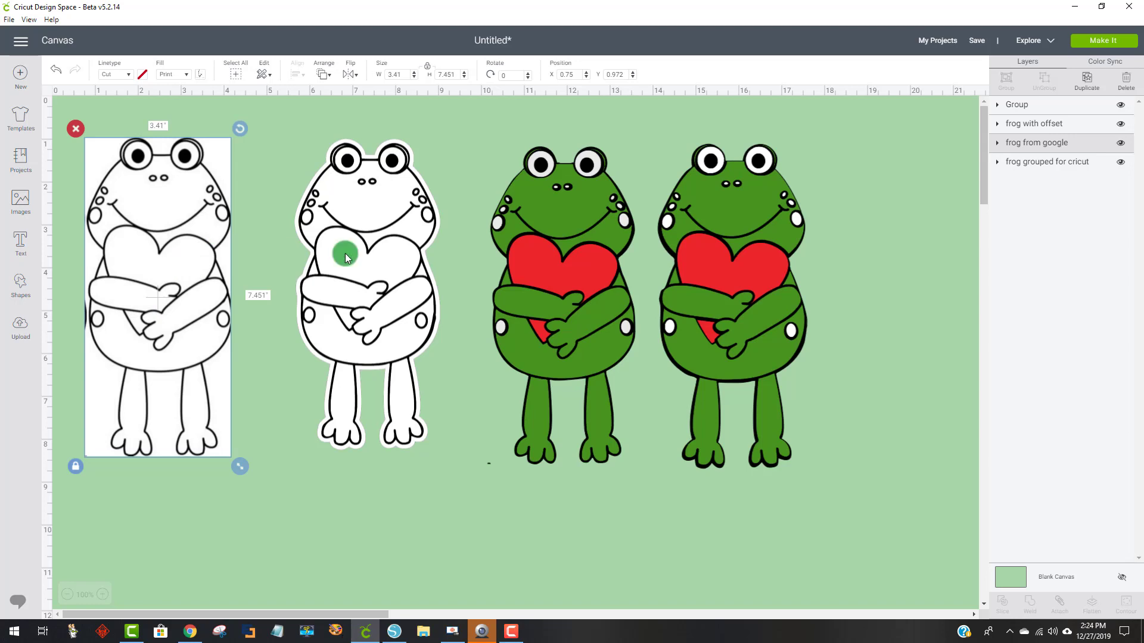
left_click_drag(355, 239, 297, 231)
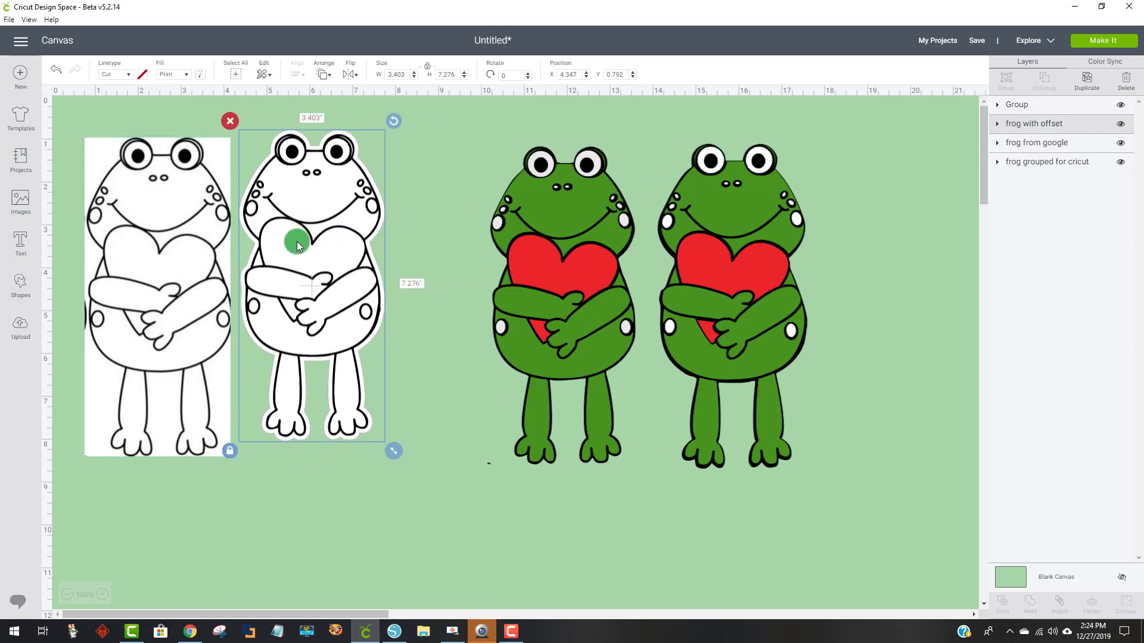
Expand the frog with offset layer and hide both the frog with offset and frog from google layers
left_click(998, 126)
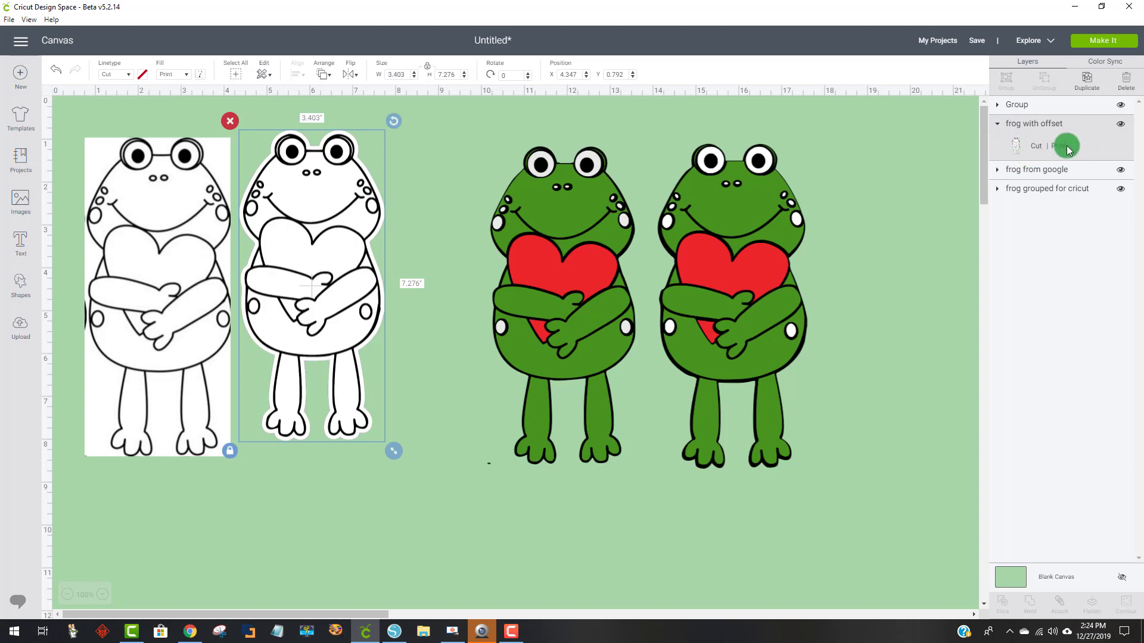
left_click(1123, 128)
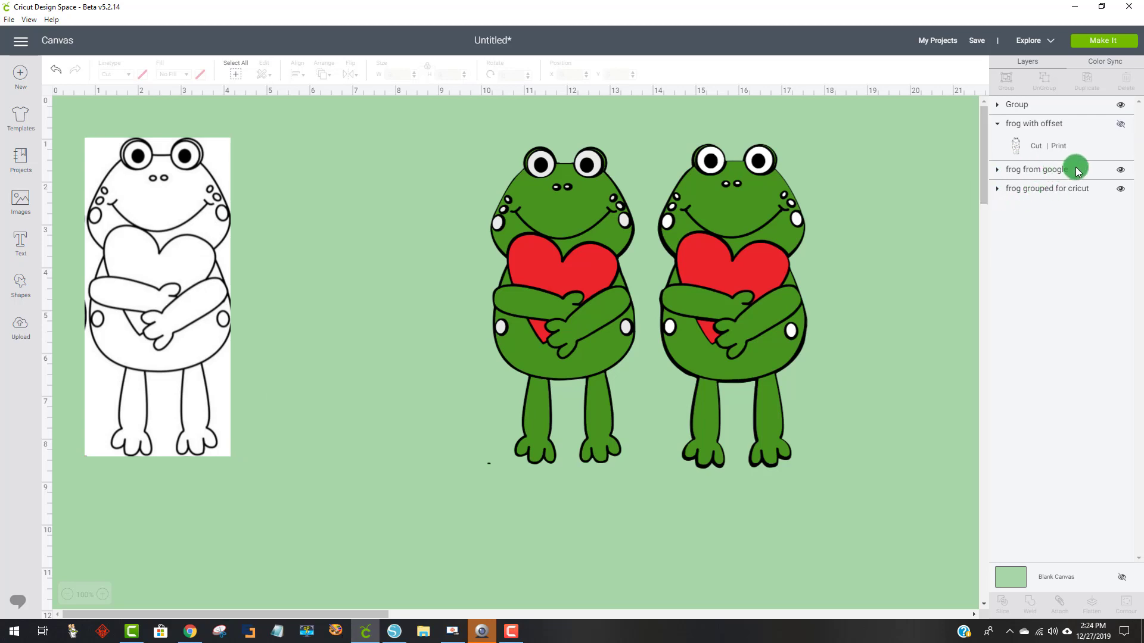
left_click(1121, 171)
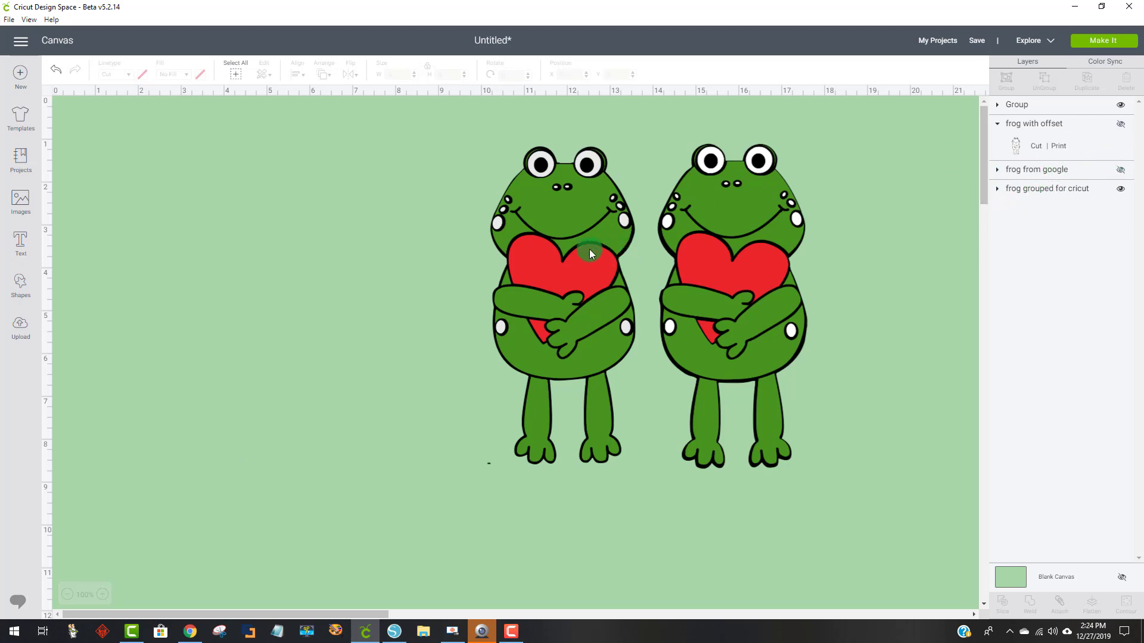
Move the frog grouped for cricut to about X 4.84, Y 1.02 and the Group frog to about X 10.58, Y 1.08
left_click_drag(590, 253, 371, 245)
left_click_drag(723, 262, 552, 255)
left_click(734, 250)
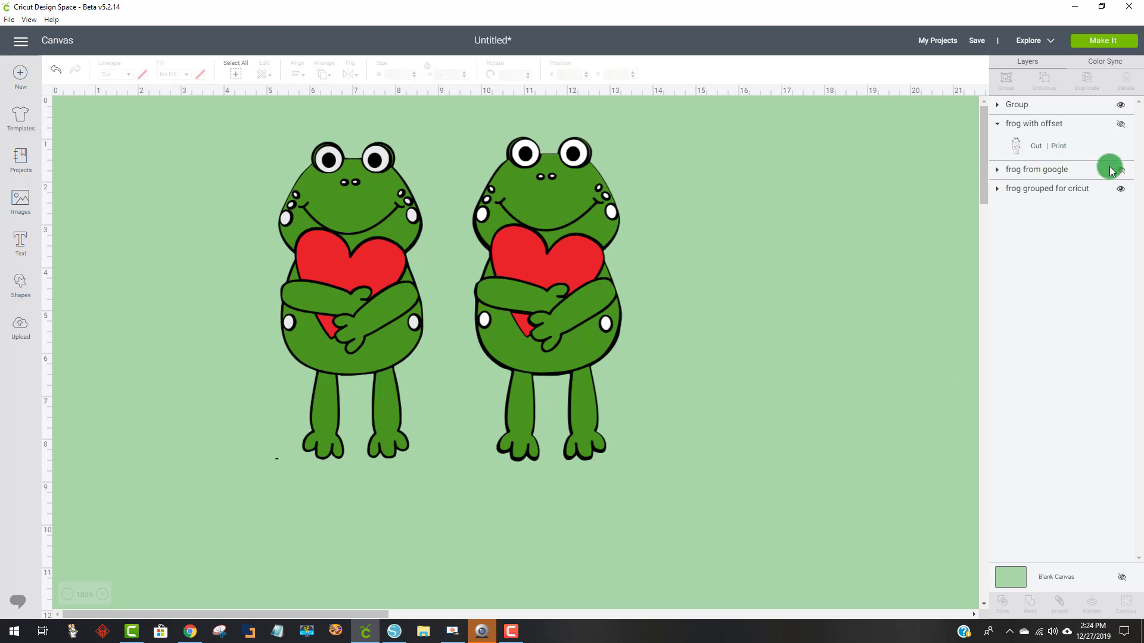
left_click(1120, 127)
left_click(1056, 189)
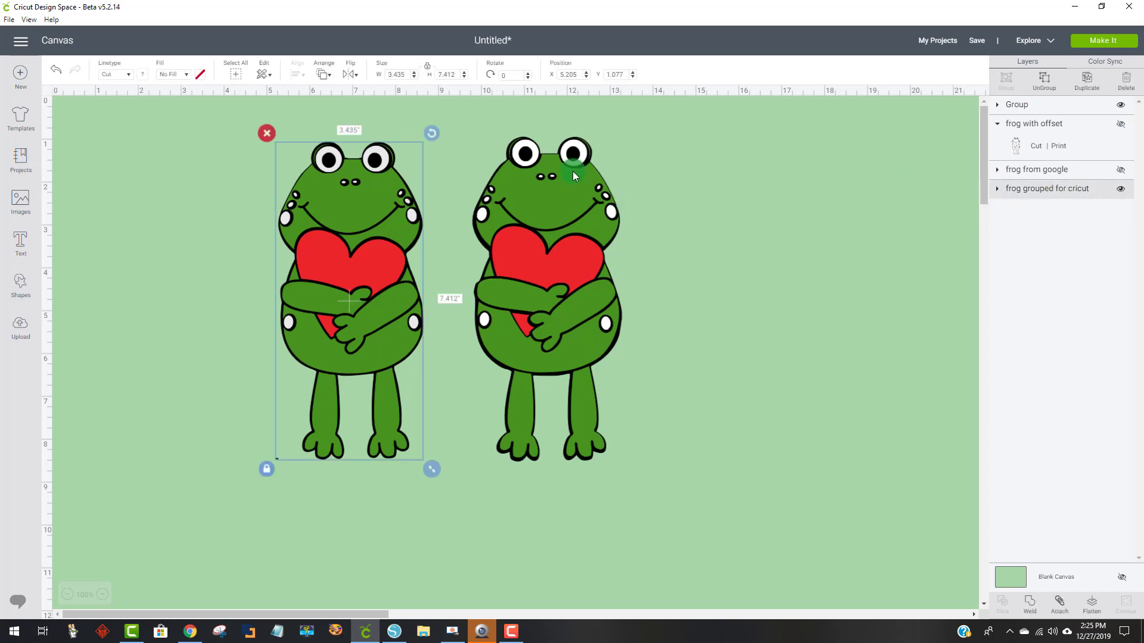
left_click_drag(358, 264, 341, 264)
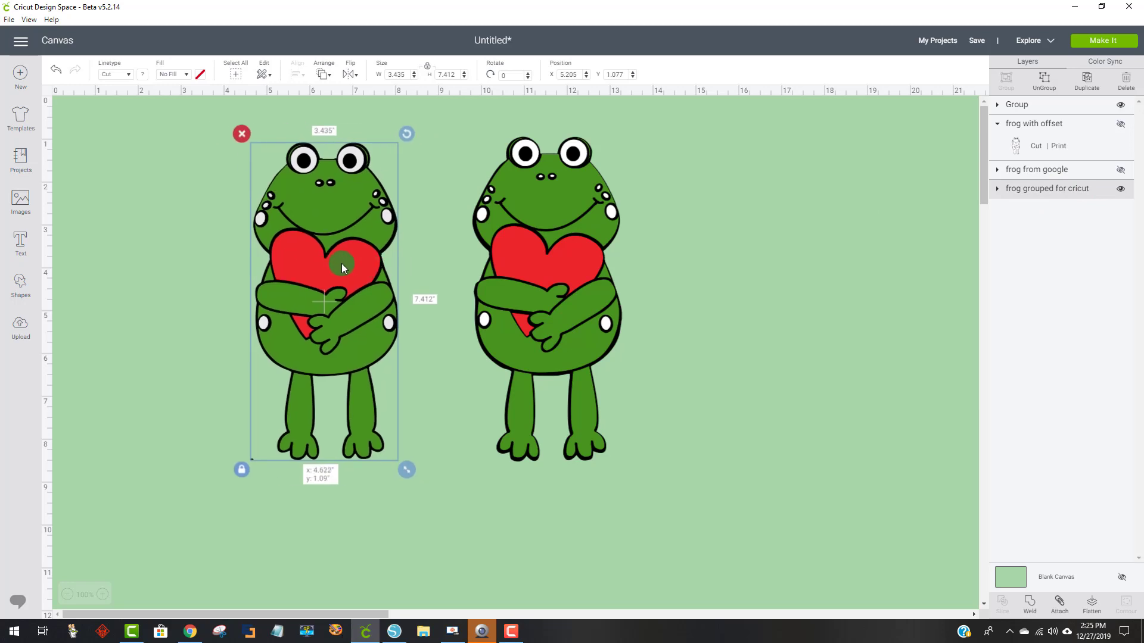
left_click_drag(491, 267, 536, 274)
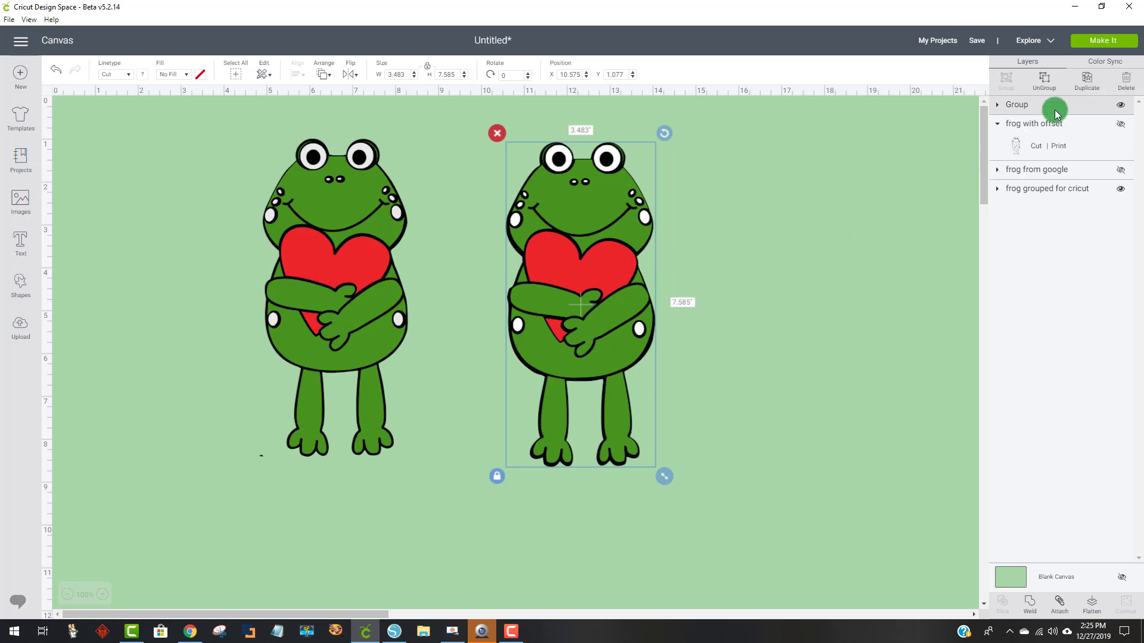
Hide the Group frog and open the mat preparation for the frog grouped for cricut alone
left_click(1119, 93)
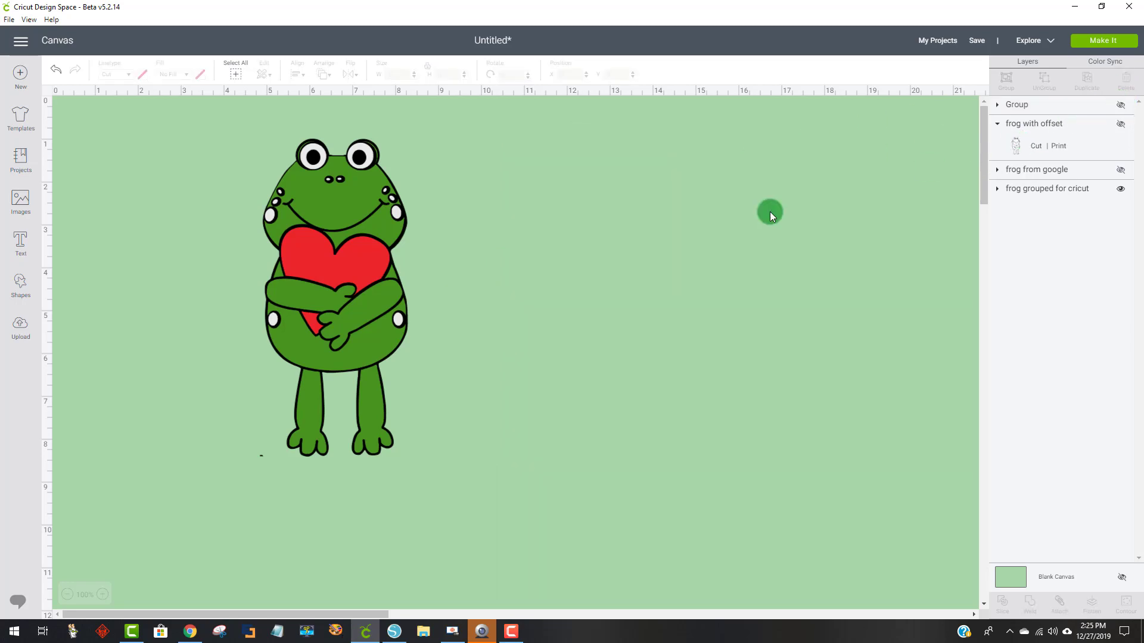
left_click(358, 302)
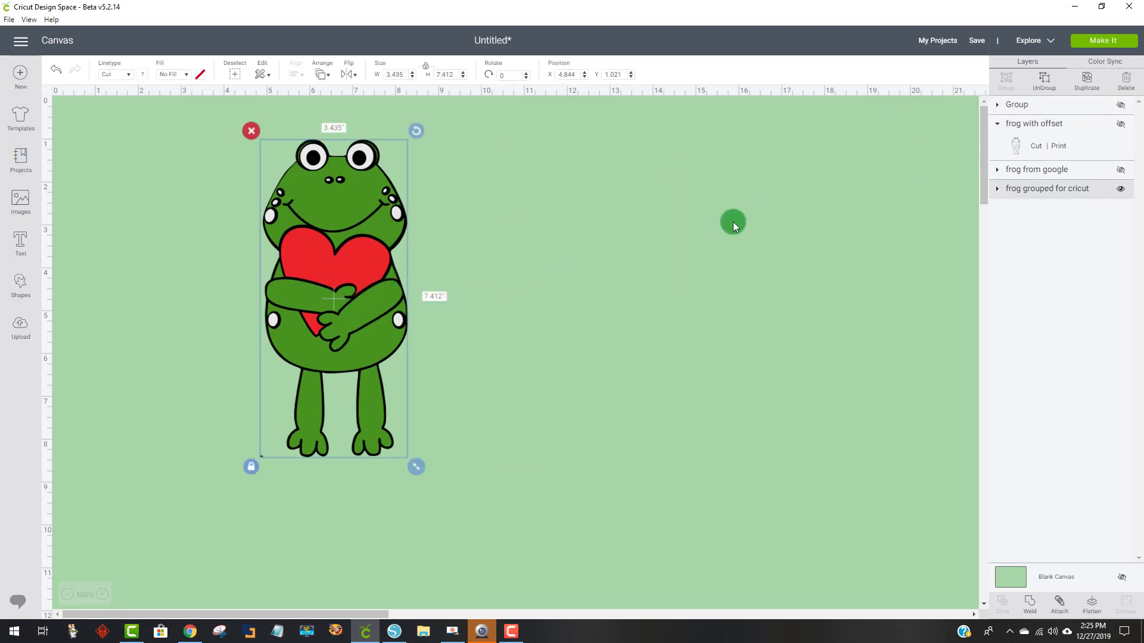
left_click(1107, 42)
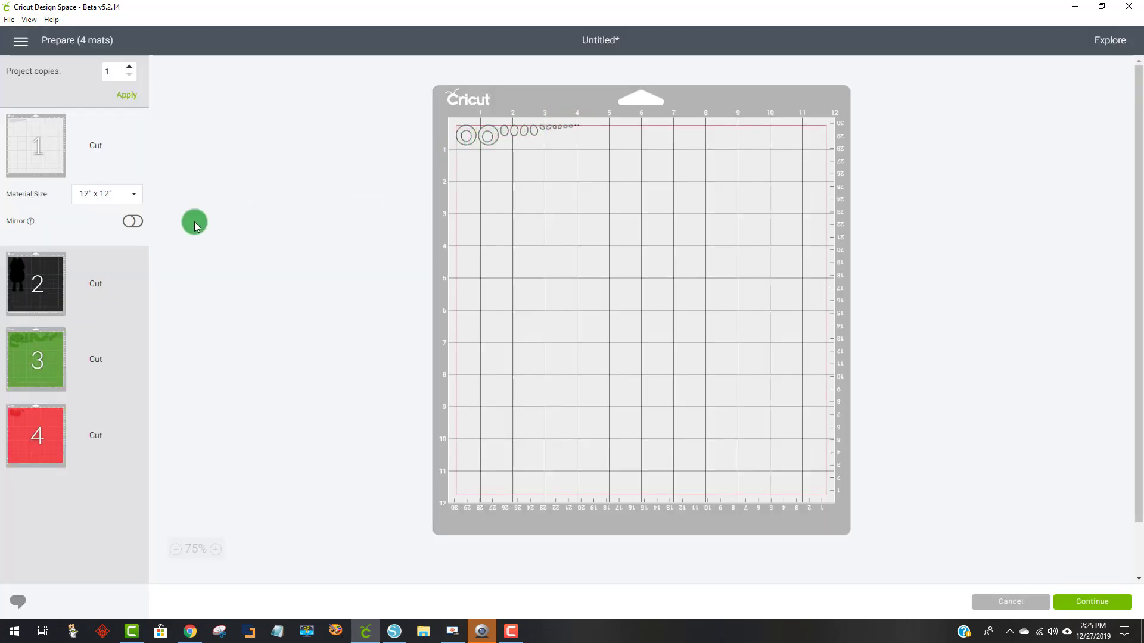
Examine how the grouped frog's pieces are laid out on the black, green, red and white mats, and return to the canvas
left_click(53, 285)
left_click(33, 369)
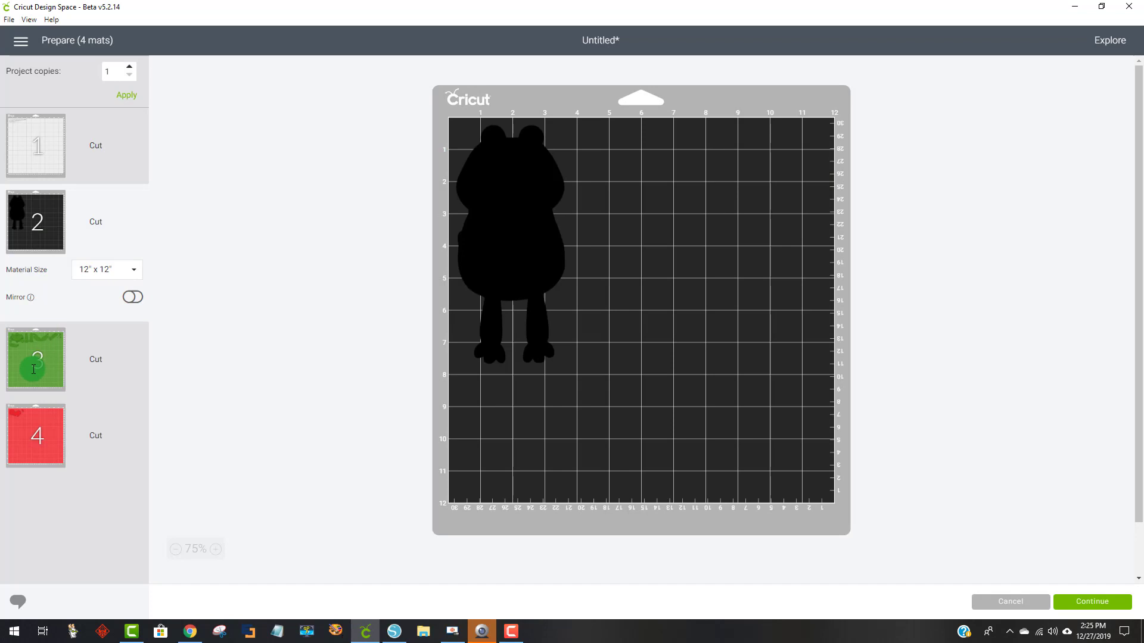
left_click(33, 417)
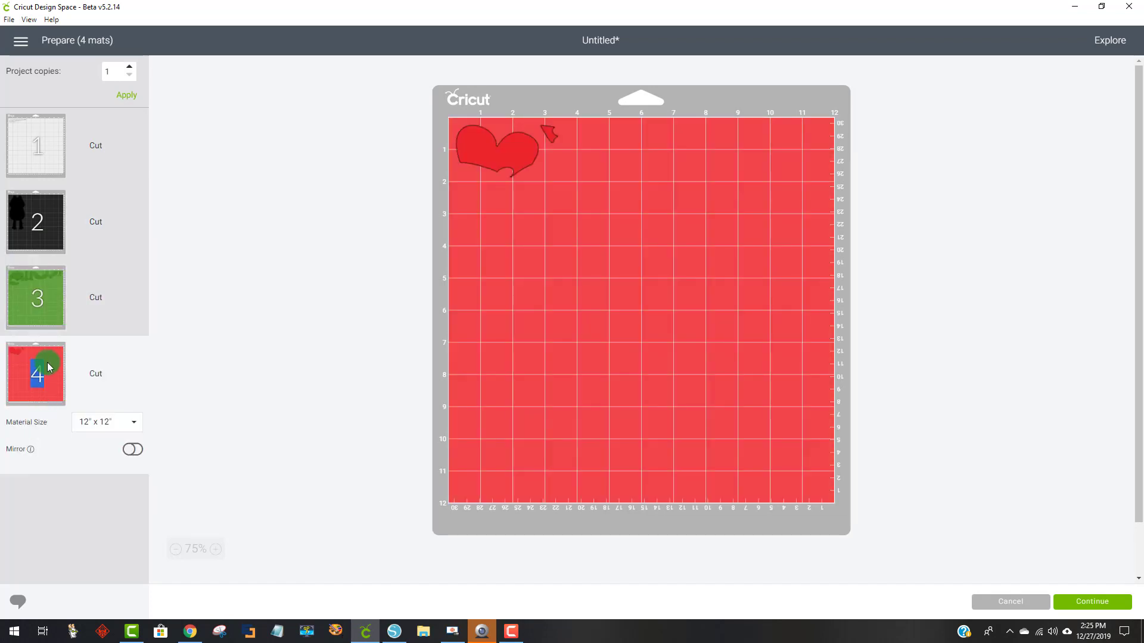
left_click(46, 298)
left_click(53, 242)
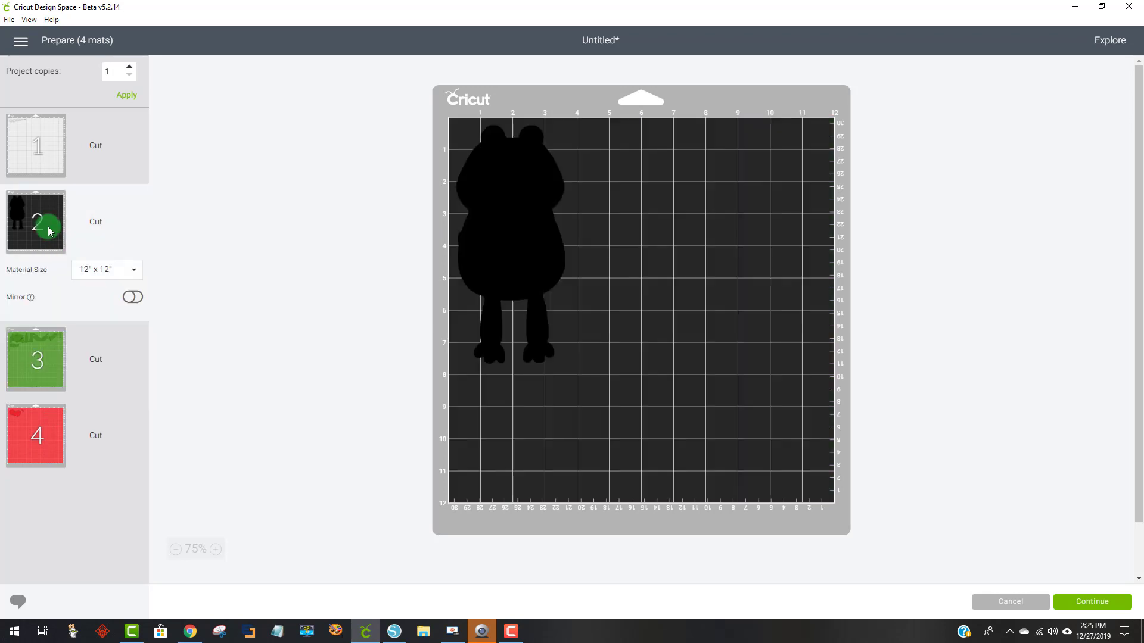
left_click(44, 136)
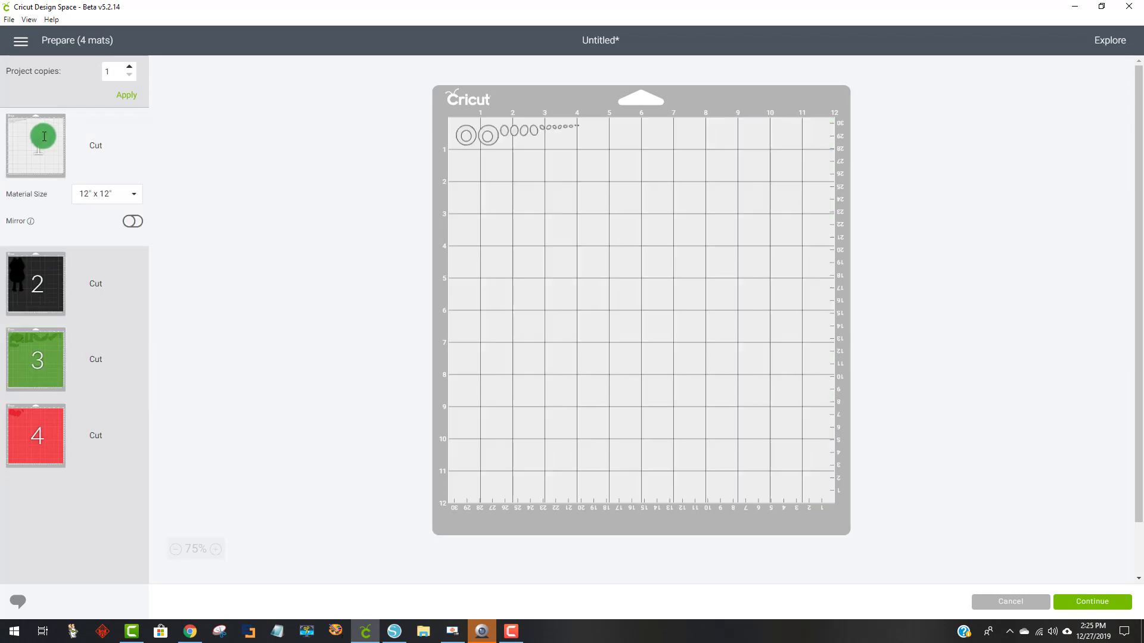
left_click(1015, 602)
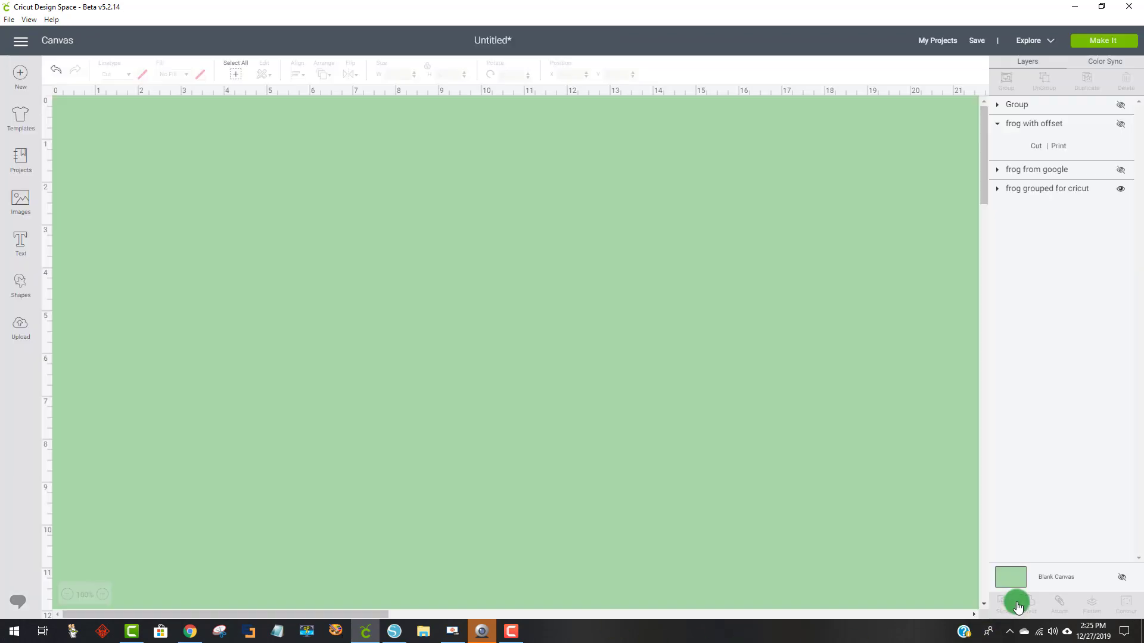
Hide the frog grouped for cricut, show the Group frog, and move it to about X 7.96, Y 1.52
left_click(354, 267)
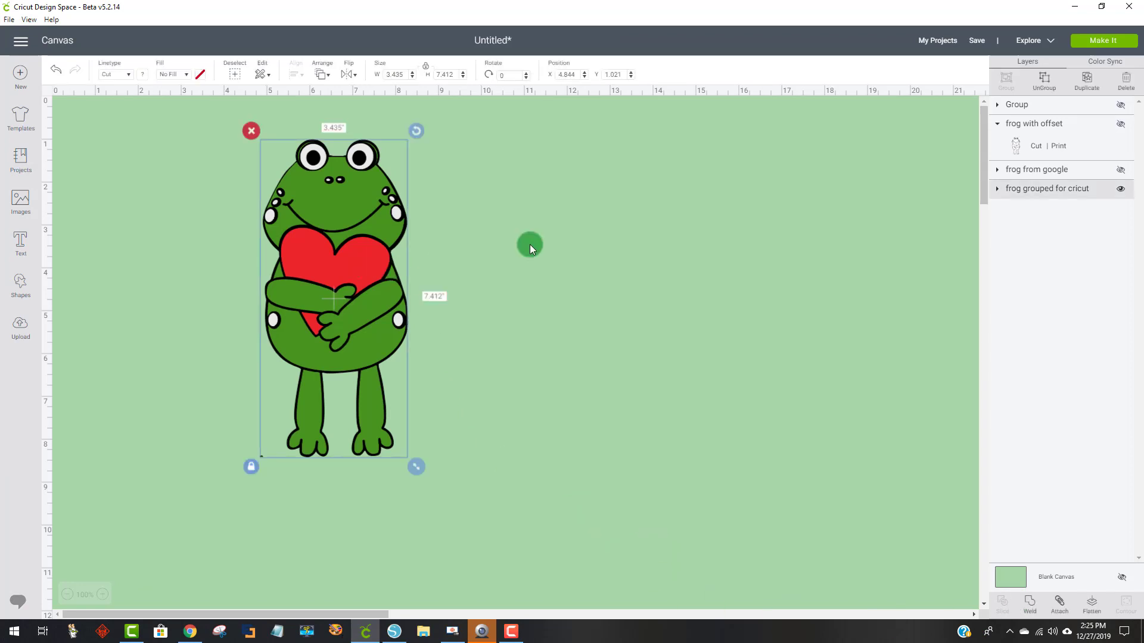
left_click(1121, 191)
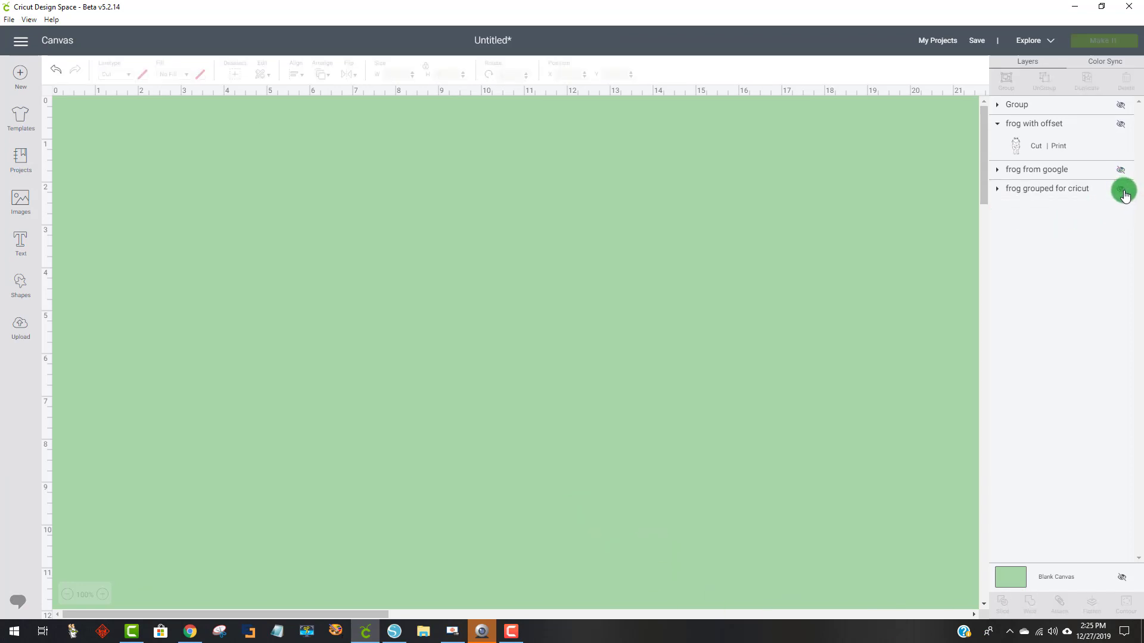
left_click(1123, 107)
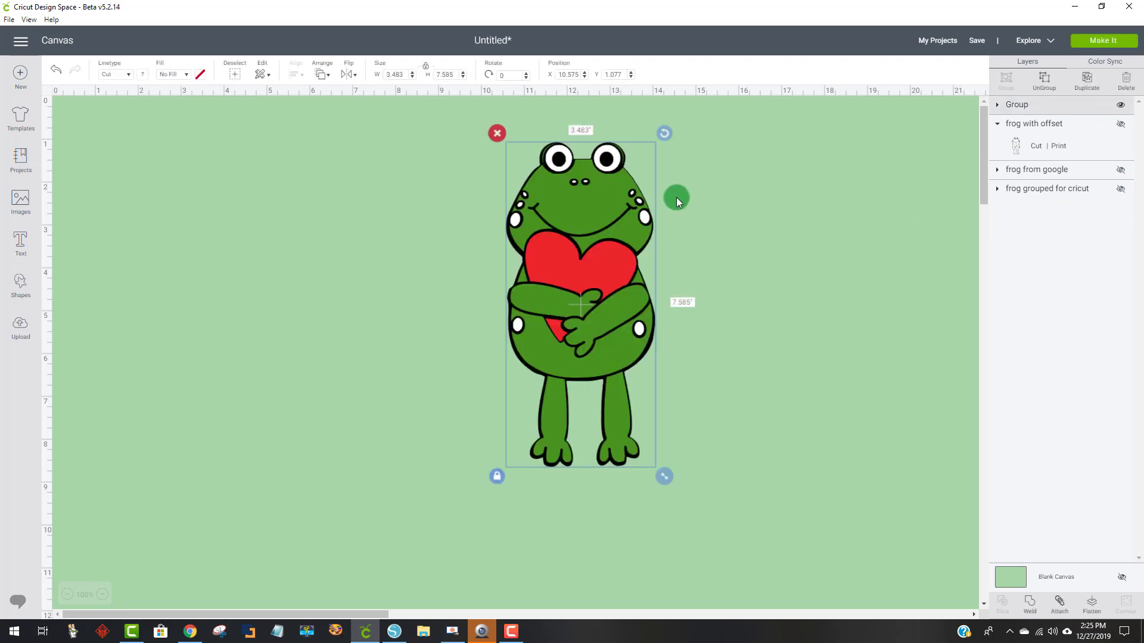
left_click_drag(601, 237, 489, 256)
left_click(671, 242)
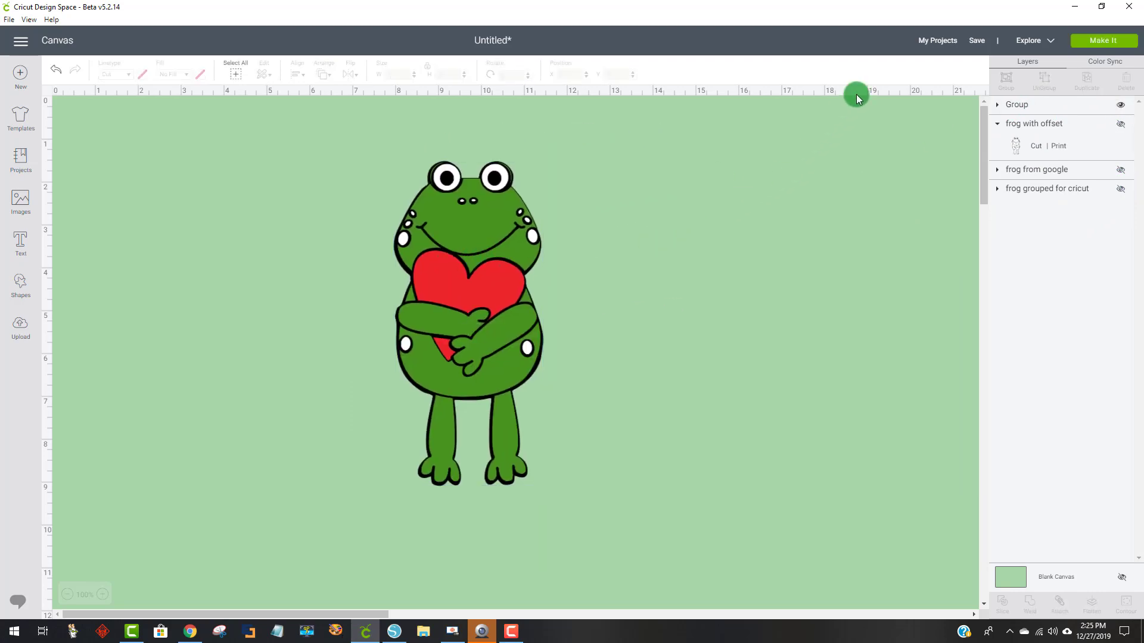
Preview the Group frog's cutting mats, examine the piece layout on each color, and return to the canvas
left_click(1099, 40)
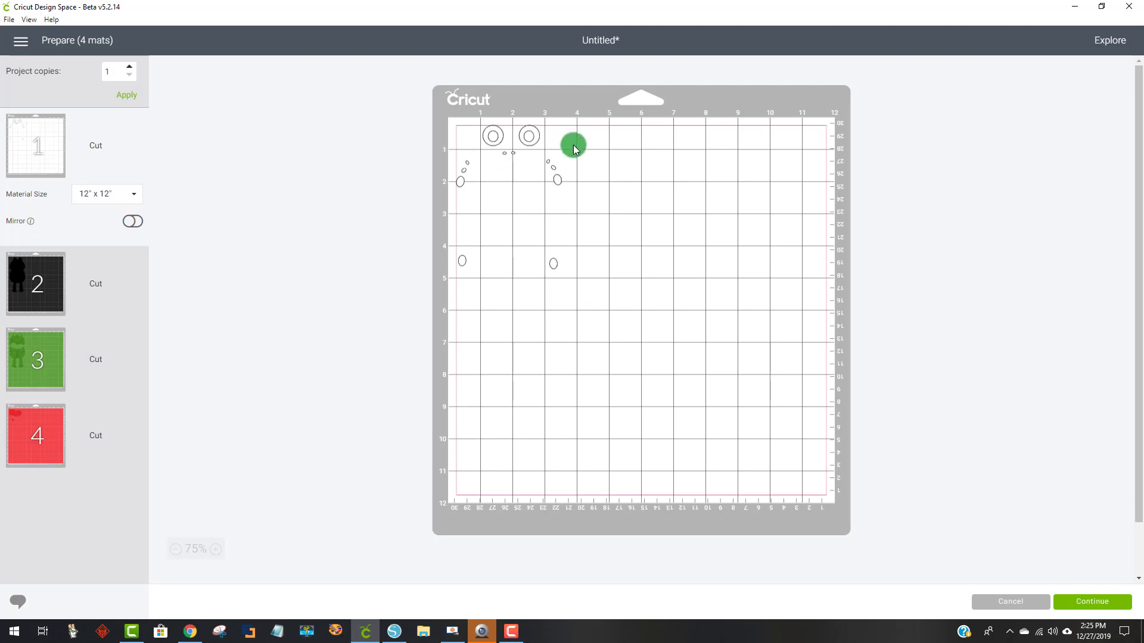
left_click(36, 268)
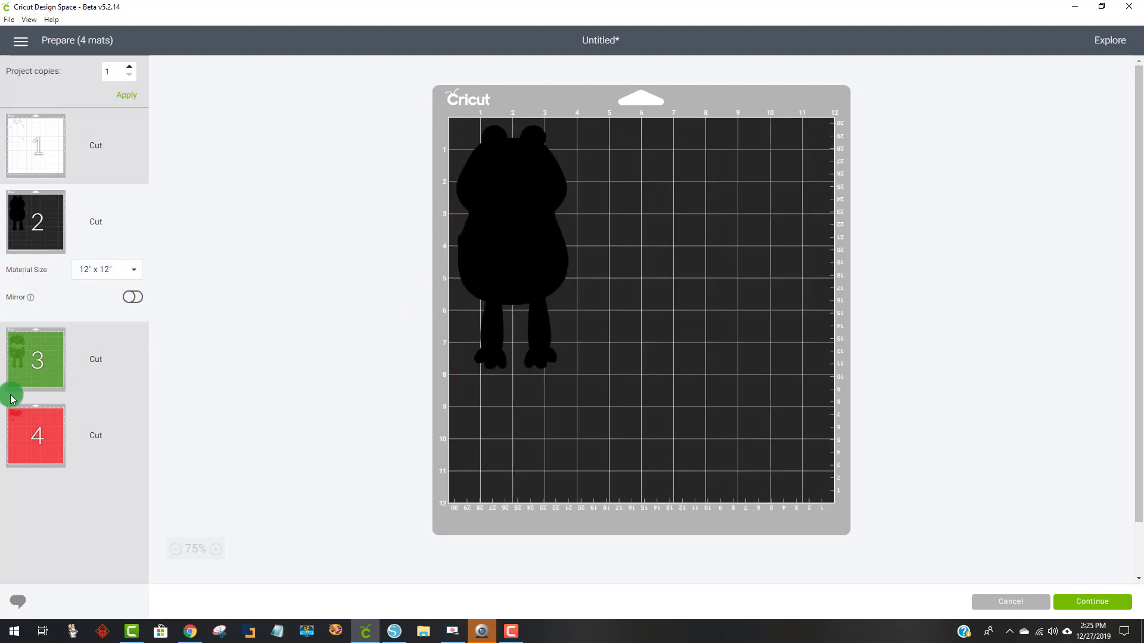
left_click(18, 369)
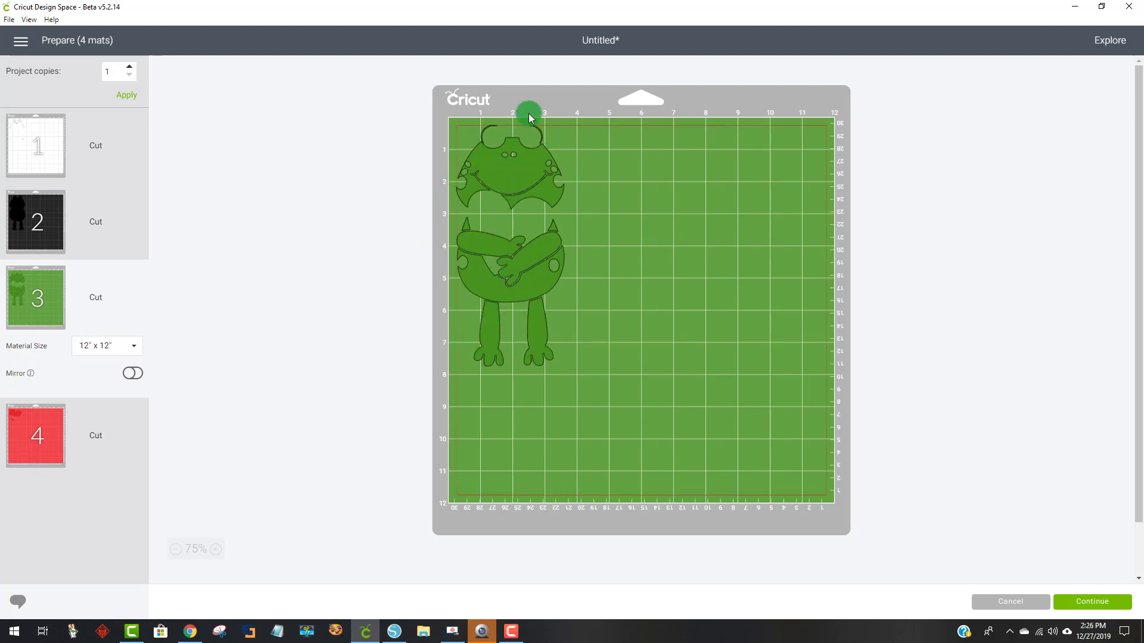
left_click(46, 445)
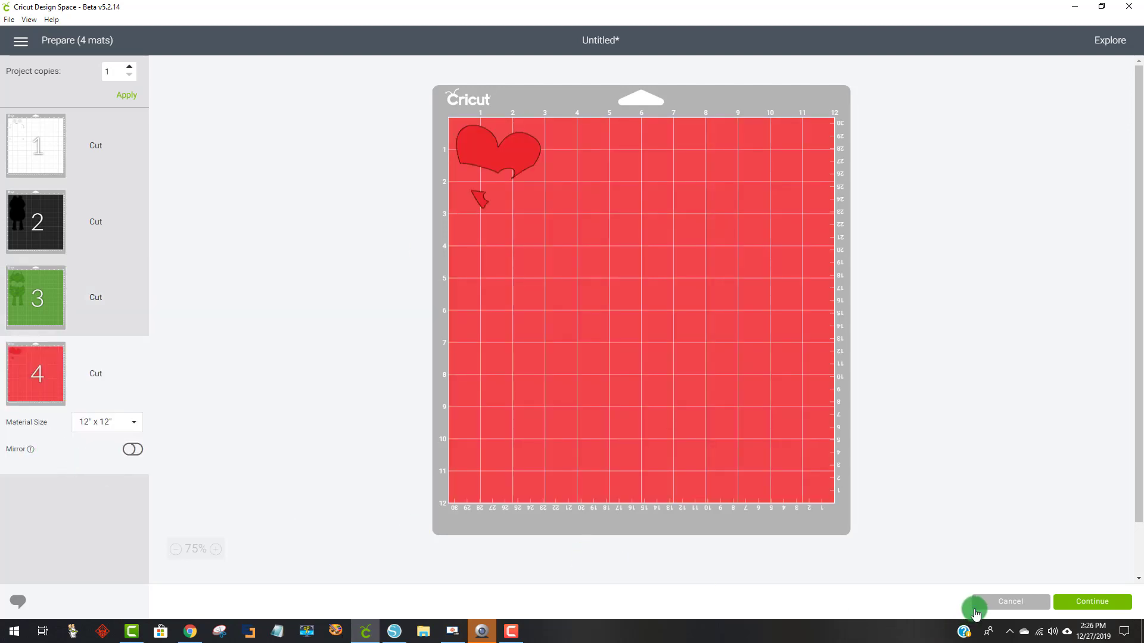
left_click(991, 601)
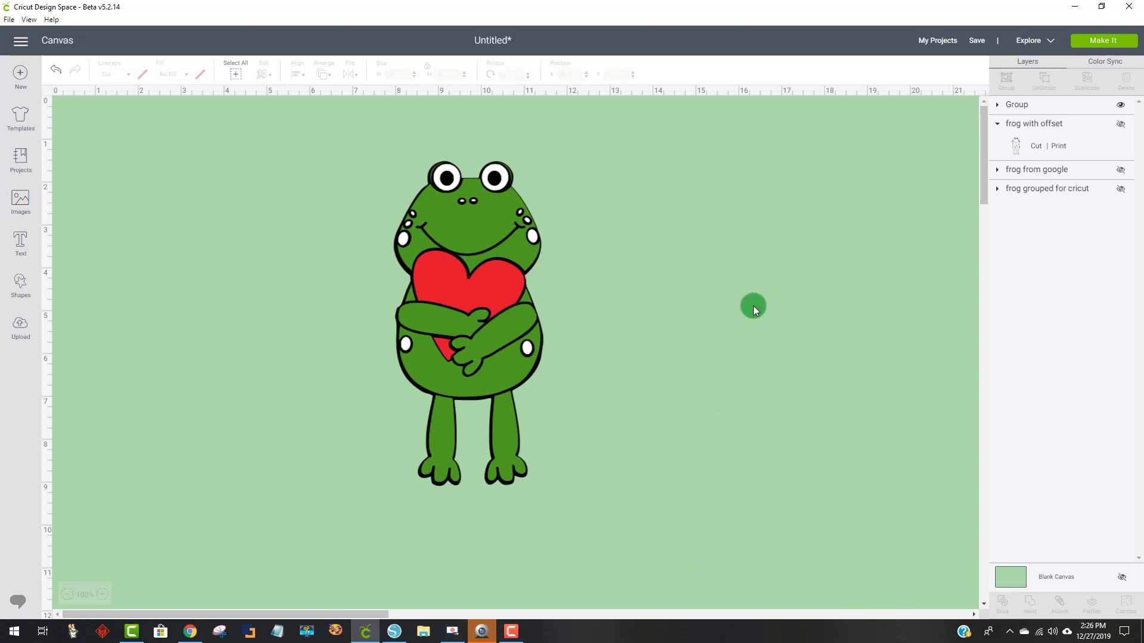
Expand the Group layer to examine the color layers it contains, and collapse it again
left_click(491, 295)
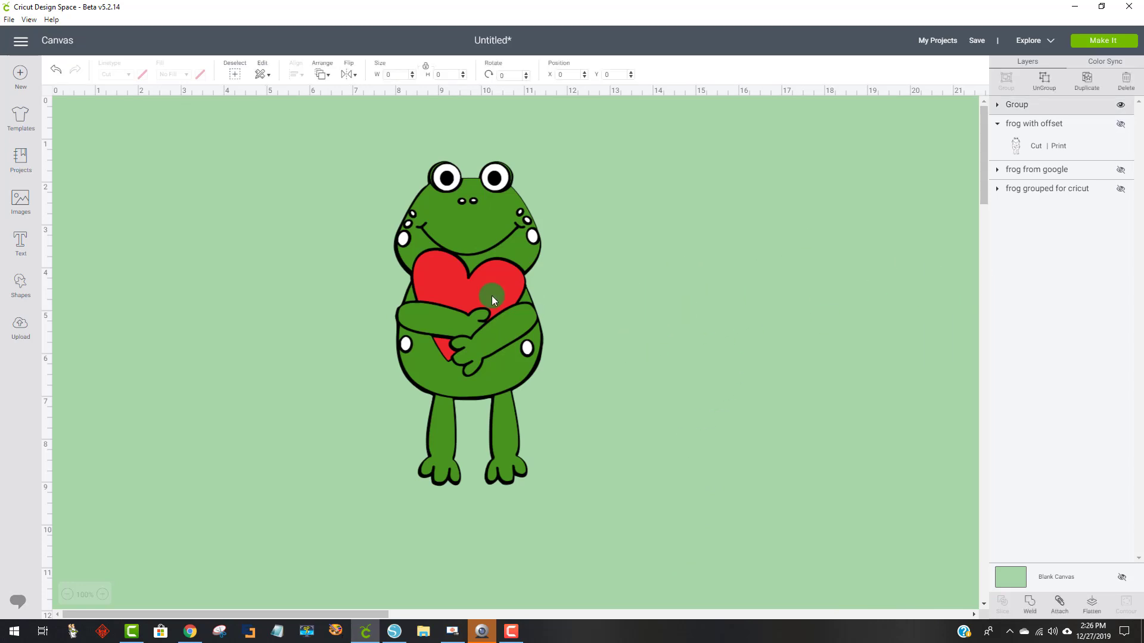
left_click(997, 107)
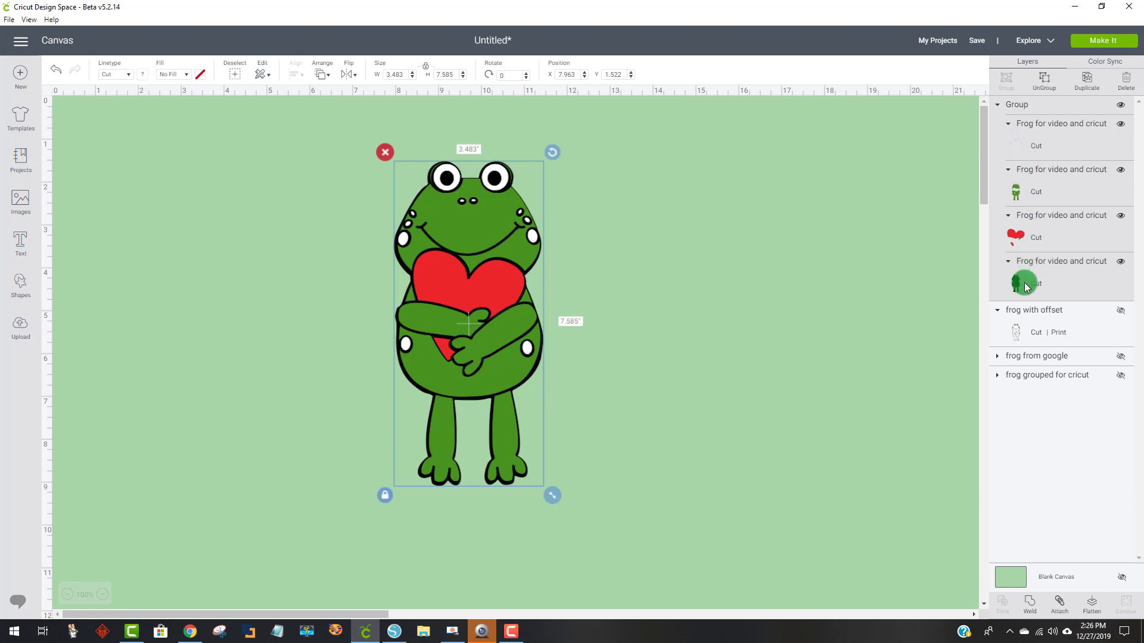
left_click(814, 207)
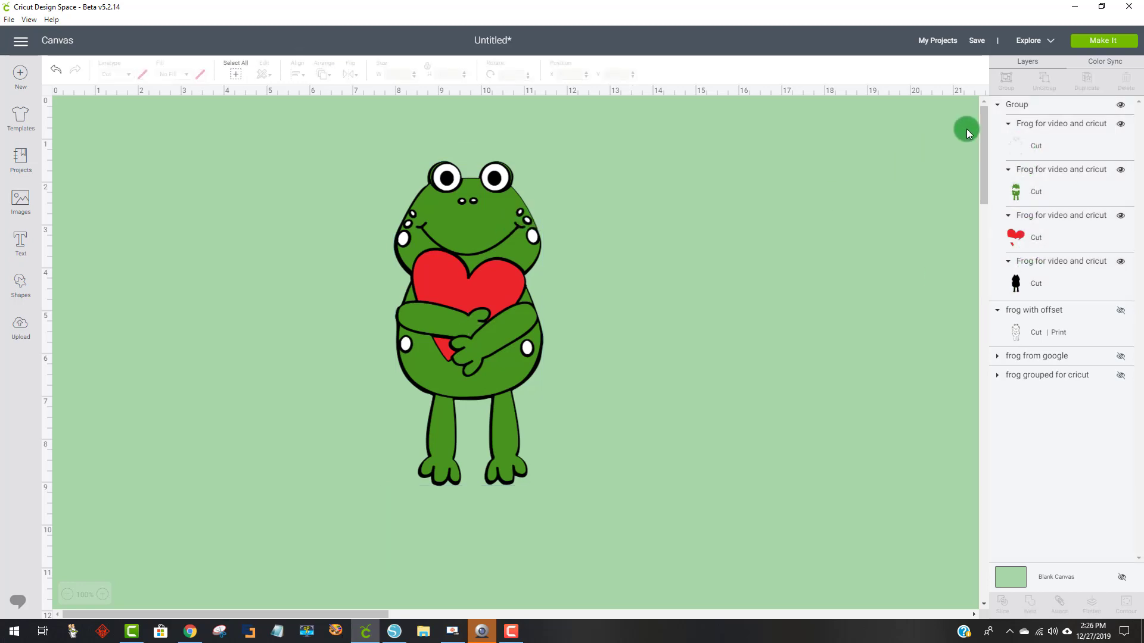
left_click(1007, 125)
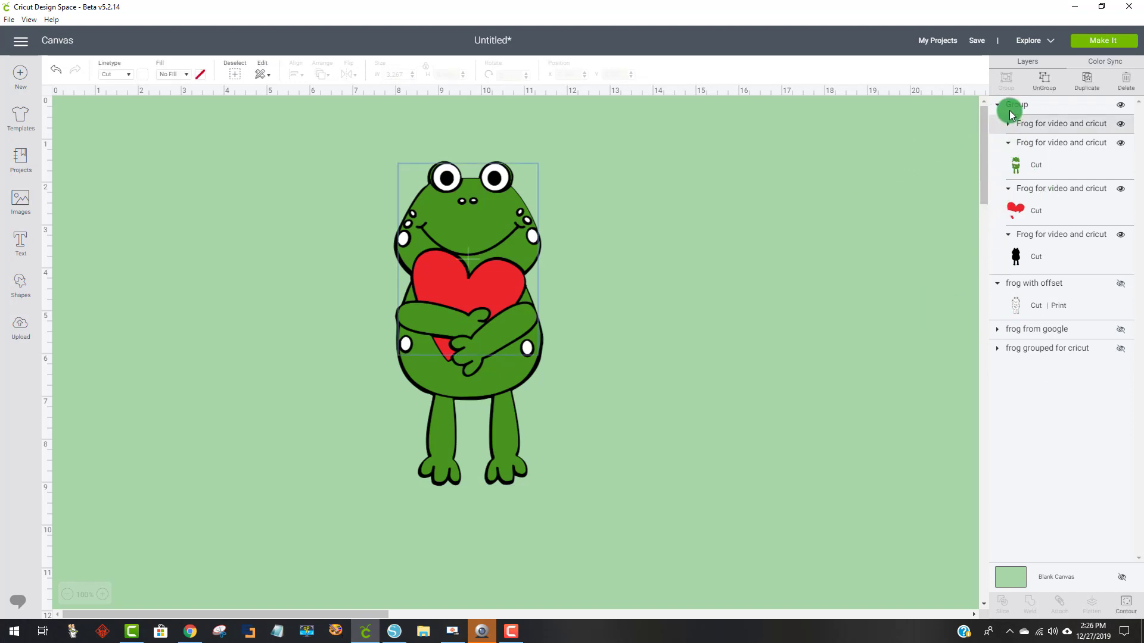
left_click(1009, 111)
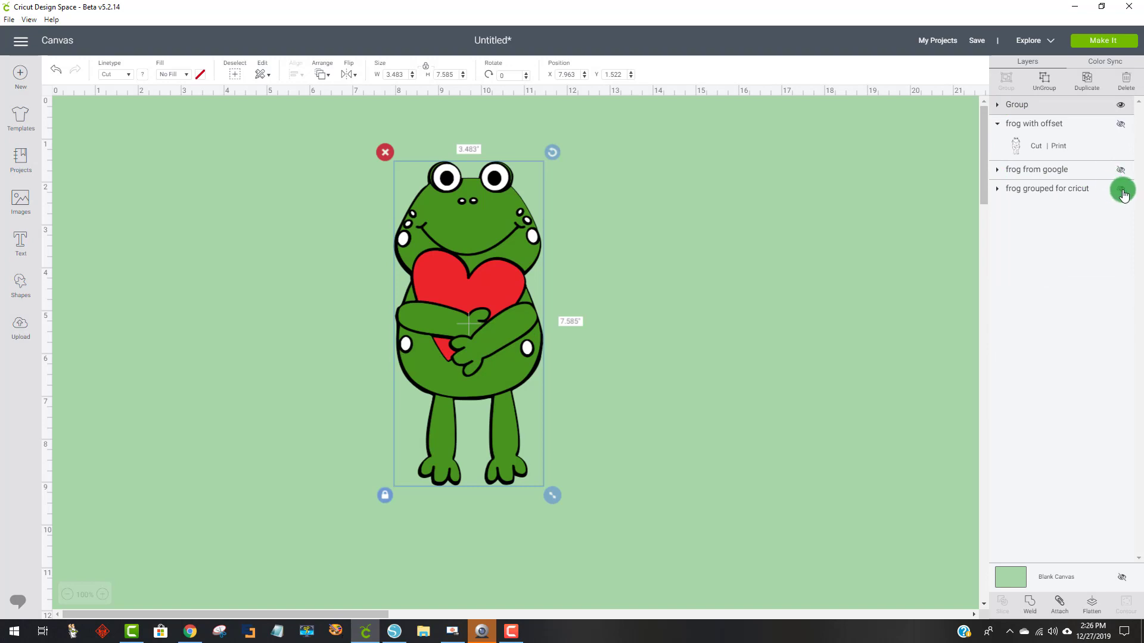
Show the frog grouped for cricut beside the Group frog, placing them at about X 10.82, Y 1.19 and X 2.60, Y 1.19
left_click(1121, 191)
left_click_drag(412, 209, 255, 213)
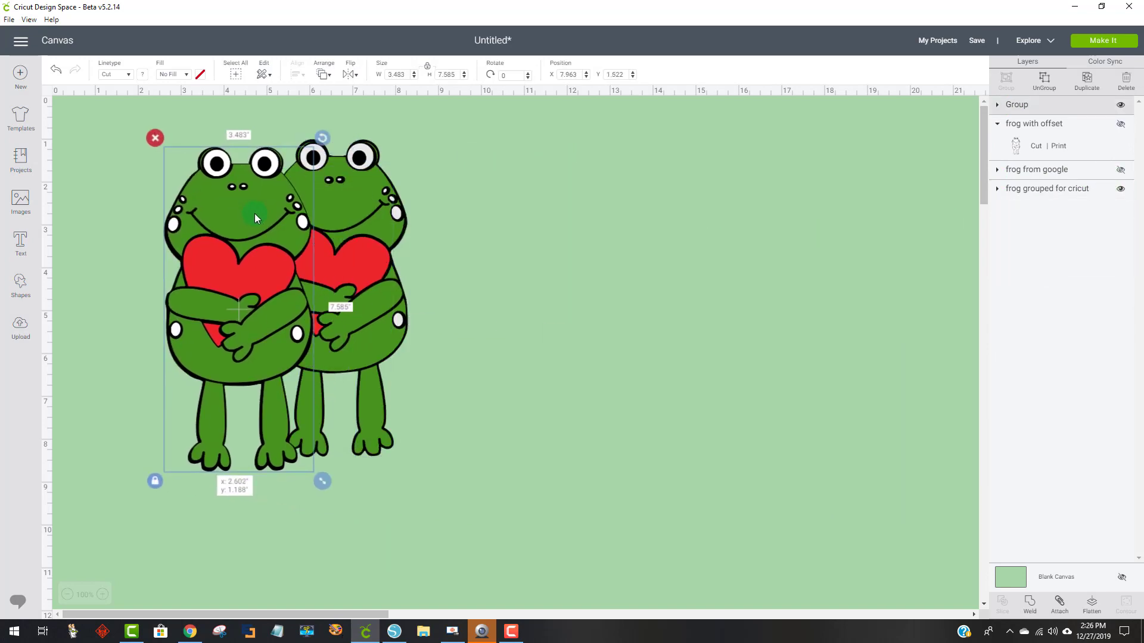
left_click_drag(352, 225, 606, 231)
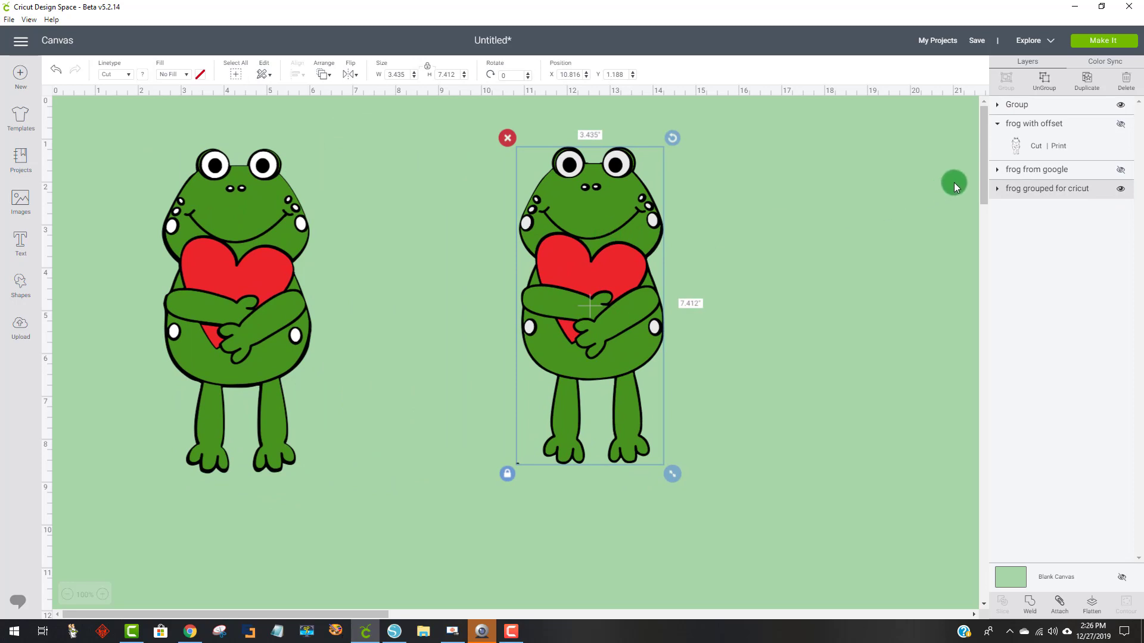
Expand the frog grouped for cricut layer and examine its nested color groups and individual cut pieces
left_click(997, 191)
scroll(1066, 280, "down", 2)
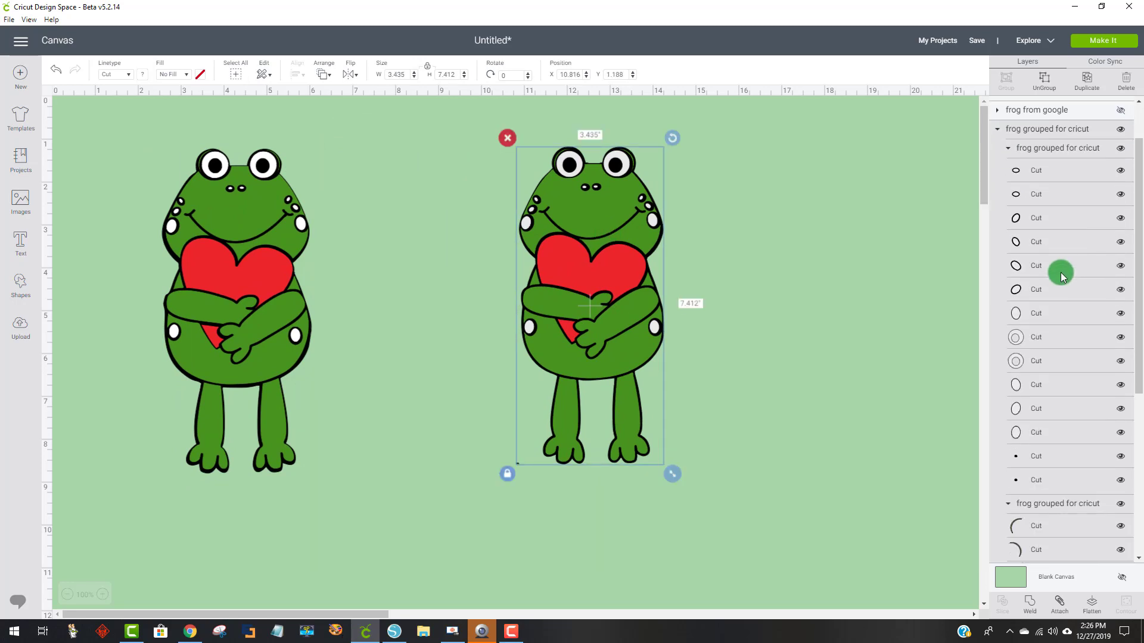
scroll(1063, 277, "down", 2)
scroll(1061, 275, "down", 8)
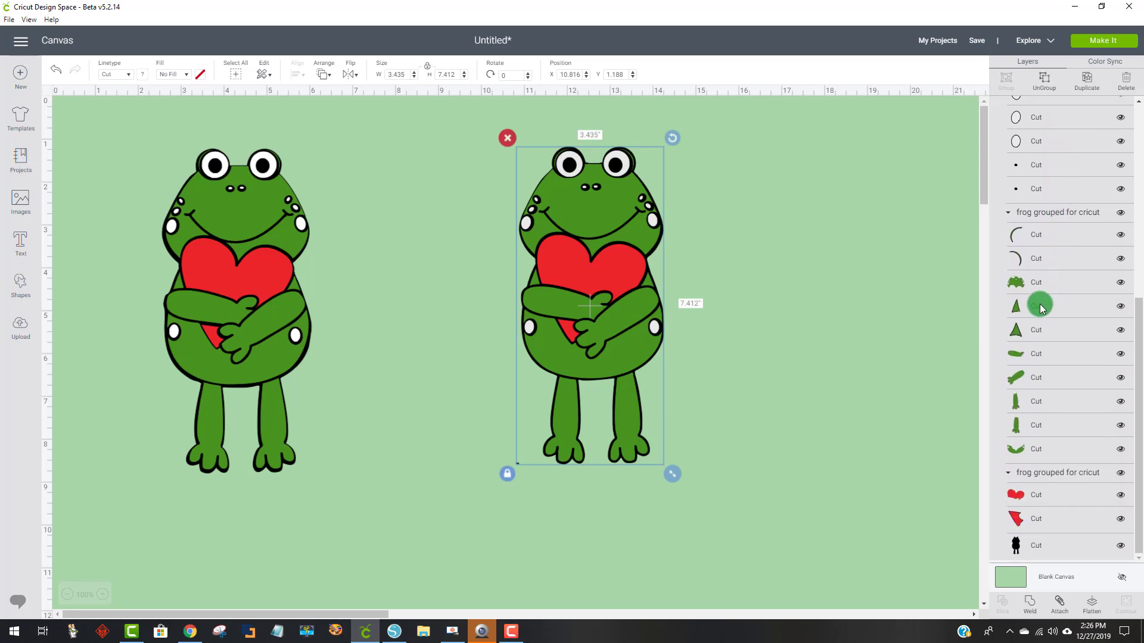
scroll(1039, 304, "up", 12)
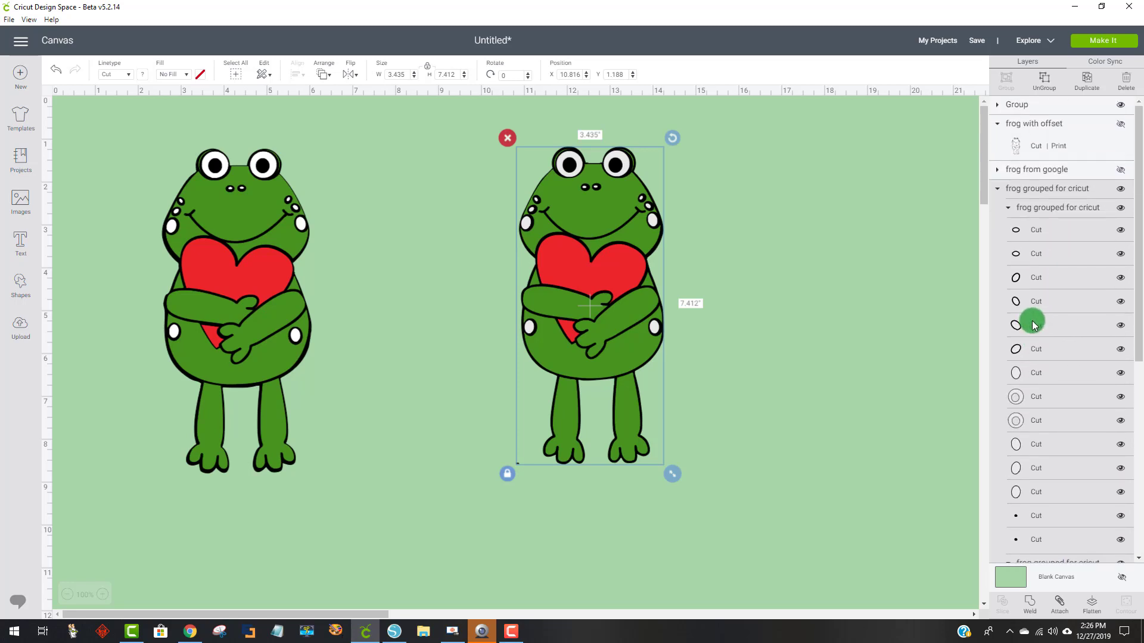
scroll(1033, 322, "down", 3)
left_click_drag(553, 288, 464, 277)
left_click(258, 284)
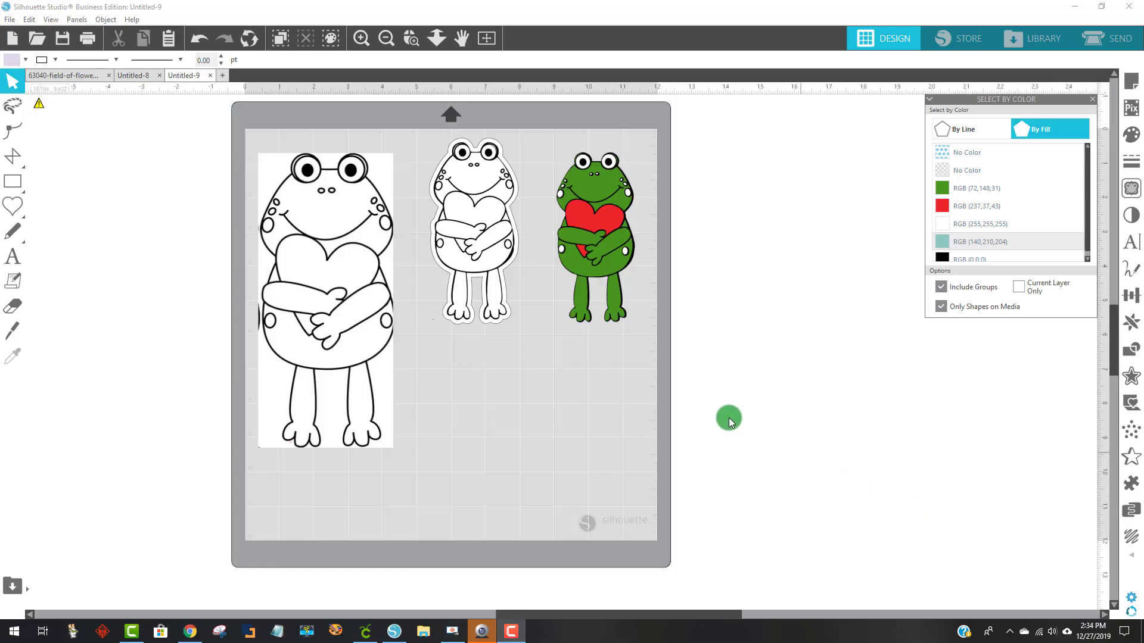
In Silhouette Studio, enlarge the offset frog to about 3.26 × 6.80 in and the colored frog to about 3.14 × 6.84 in
mouse_move(305, 271)
left_mouse_down()
mouse_move(336, 275)
mouse_move(314, 262)
left_mouse_up()
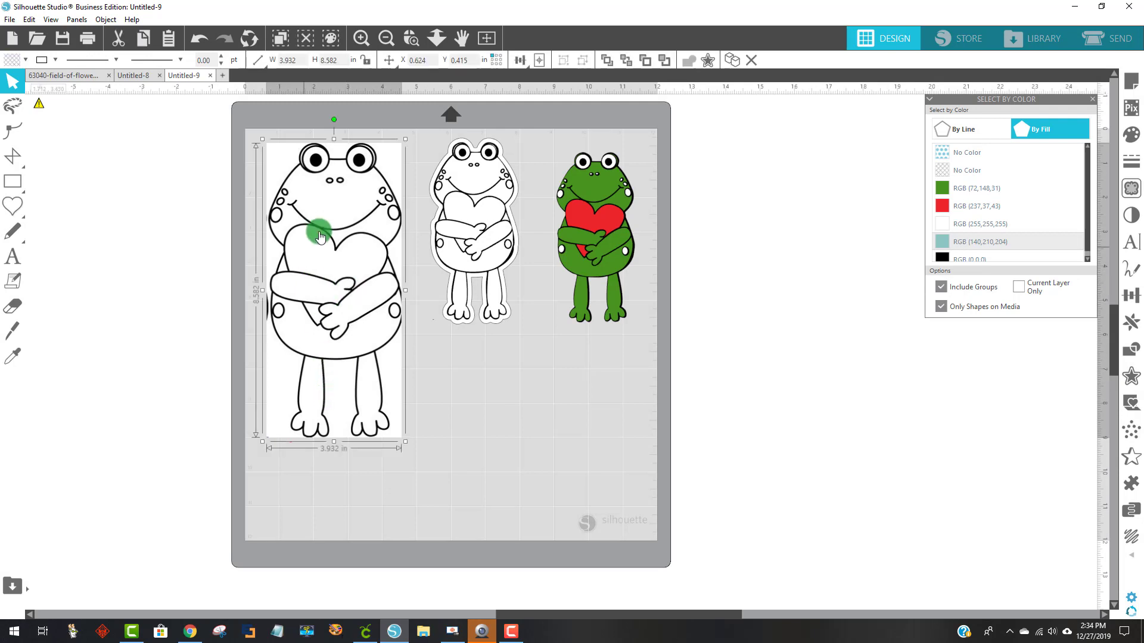
left_click_drag(478, 202, 474, 224)
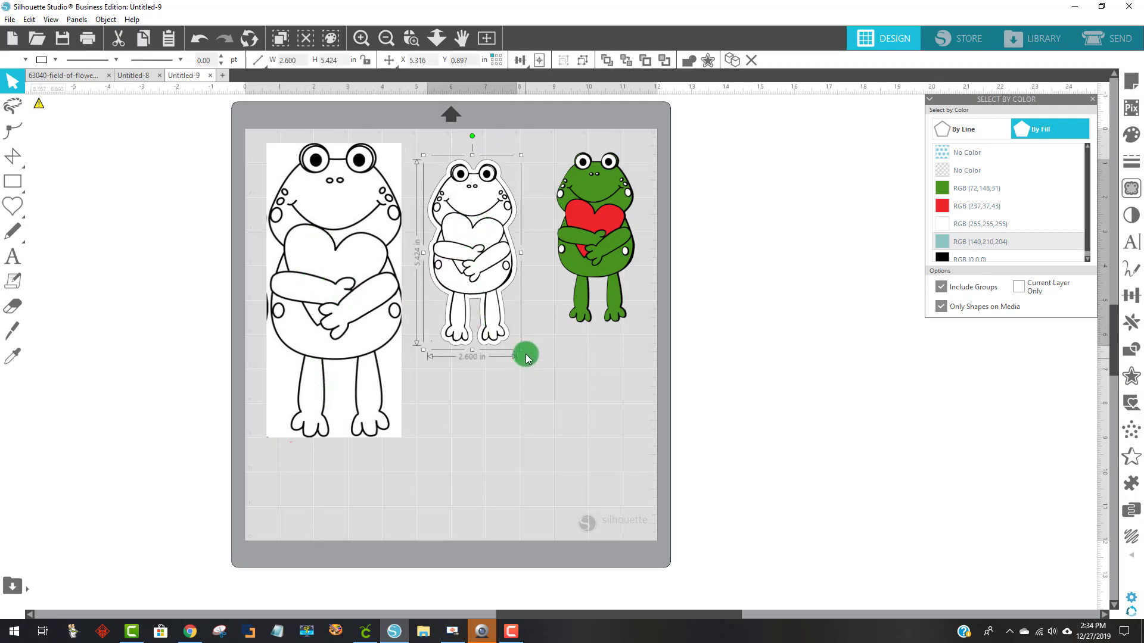
left_click_drag(521, 350, 544, 397)
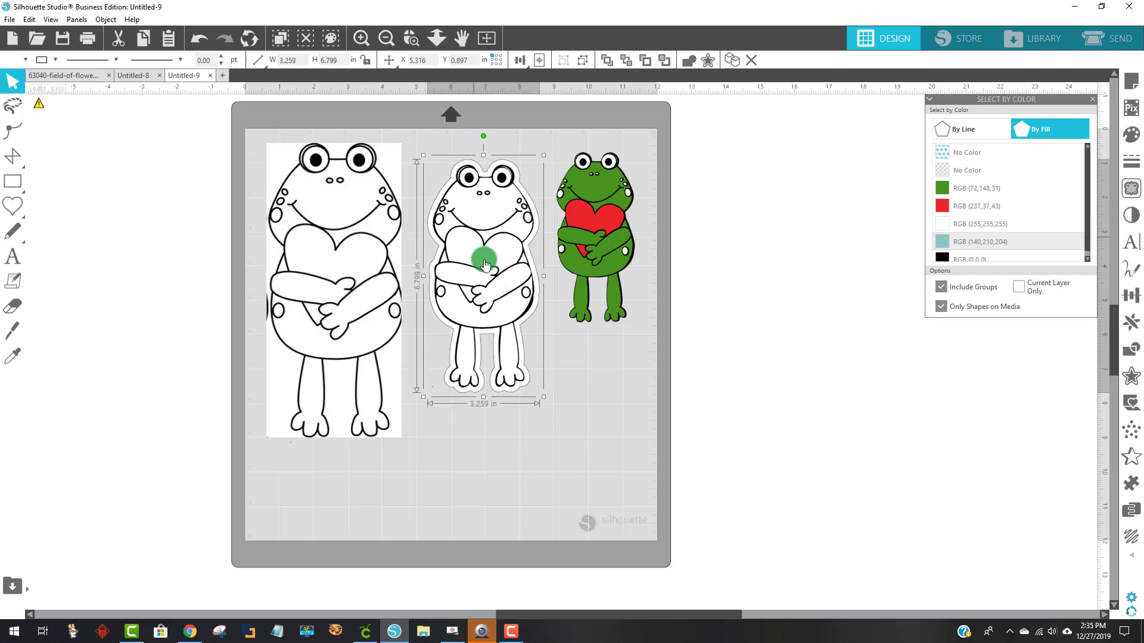
left_click_drag(481, 255, 477, 242)
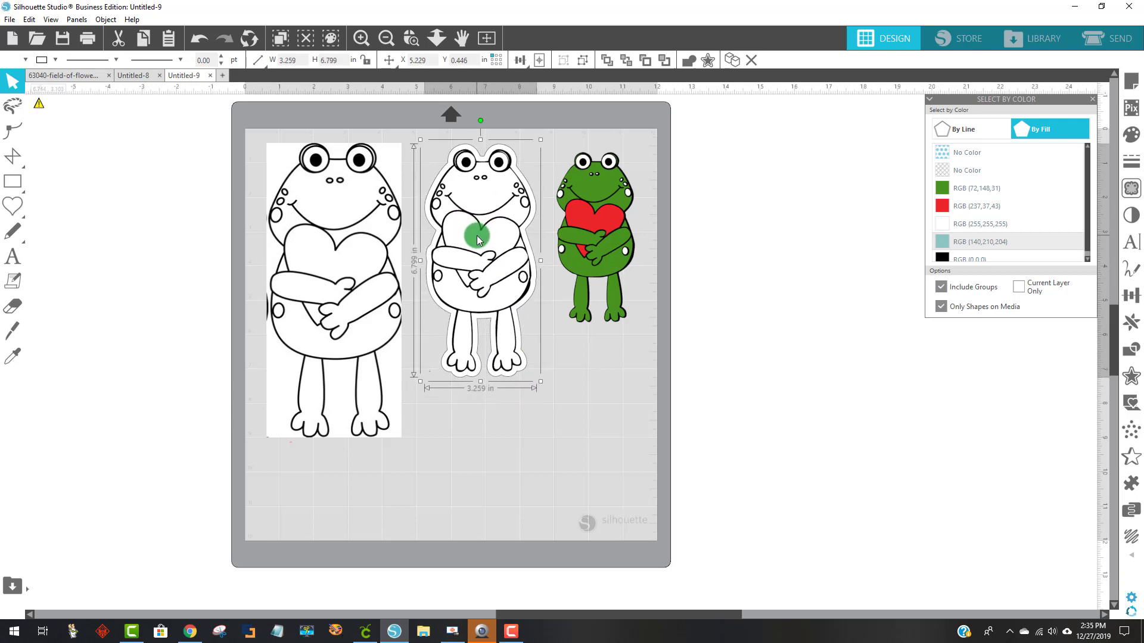
left_click(600, 266)
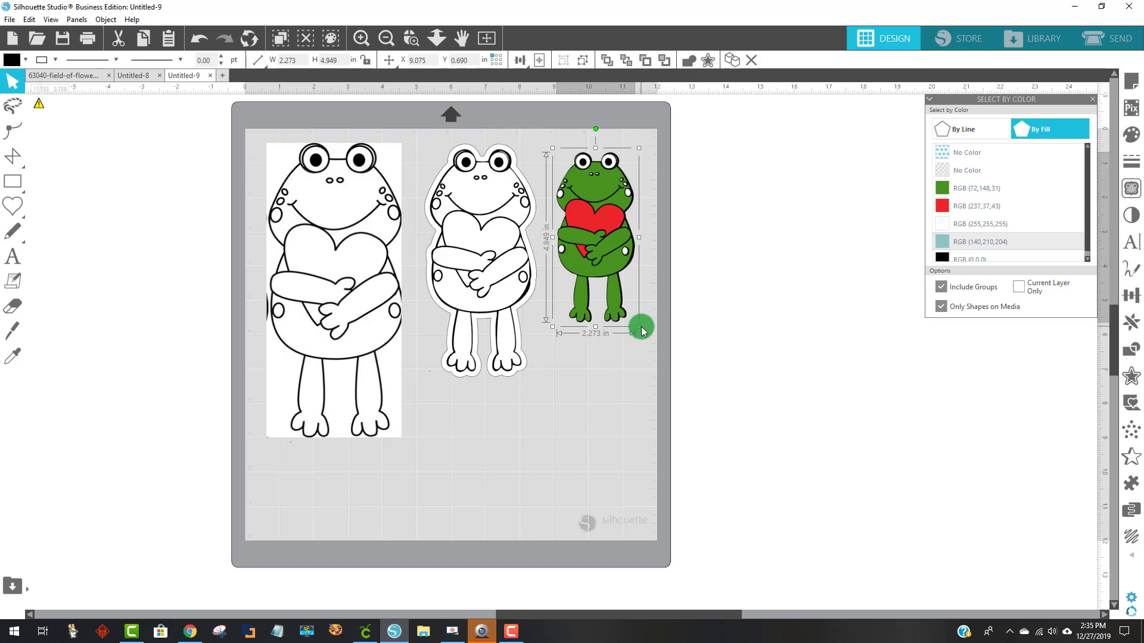
left_click_drag(639, 333, 669, 389)
Ungroup the colored frog and pull its pieces apart beside the mat
right_click(632, 301)
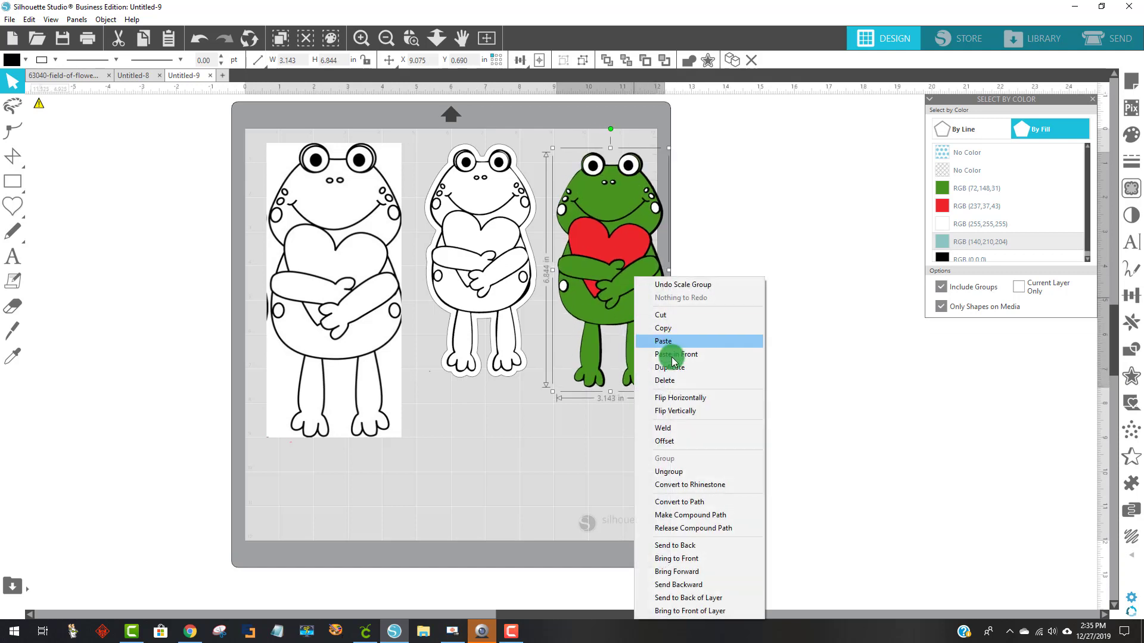
left_click(695, 471)
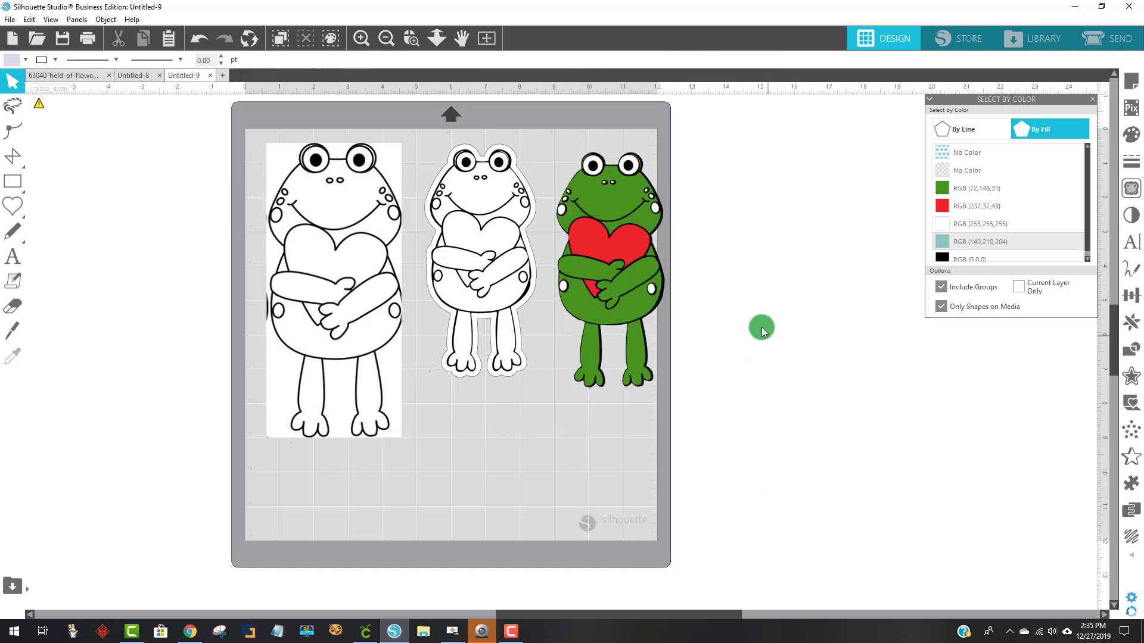
left_click_drag(628, 206, 771, 190)
left_click_drag(633, 238, 698, 330)
left_click(620, 248)
left_click_drag(628, 166, 791, 189)
Put the colored frog's pieces back in place and group them
left_click_drag(798, 235, 628, 173)
left_click_drag(762, 178, 603, 189)
left_click_drag(706, 377, 584, 220)
left_click(771, 383)
left_click_drag(684, 370, 636, 250)
left_click_drag(695, 390, 565, 134)
right_click(607, 208)
left_click(658, 395)
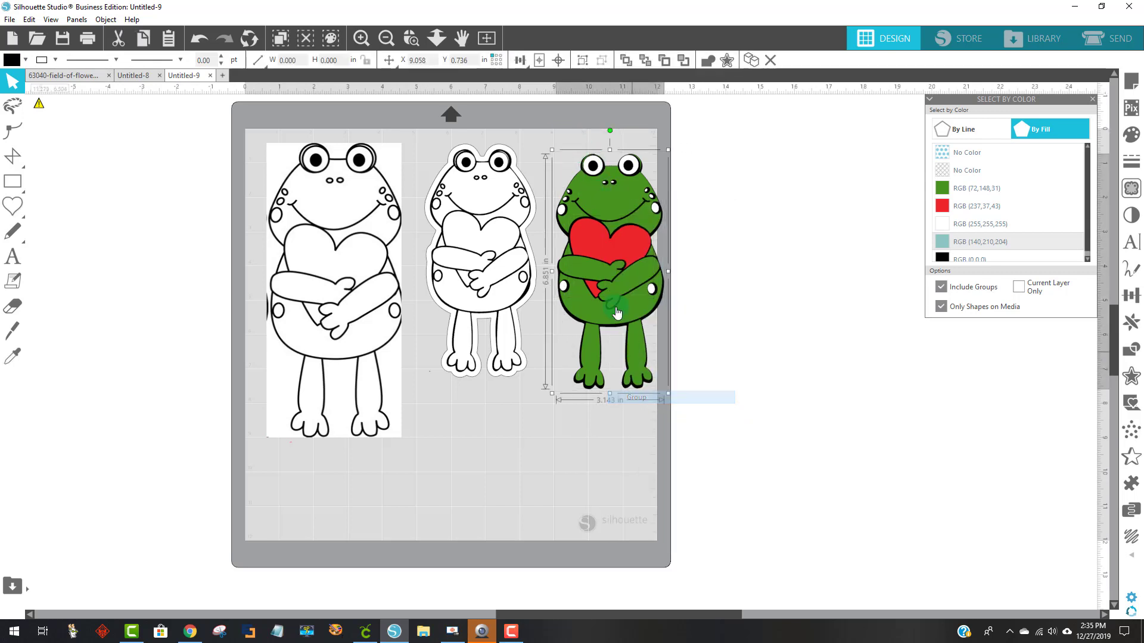
Move the colored frog to about X -4.44, Y 0.53 and the offset frog to about X -4.70, Y 3.74, off the mat
left_click_drag(581, 251, 160, 232)
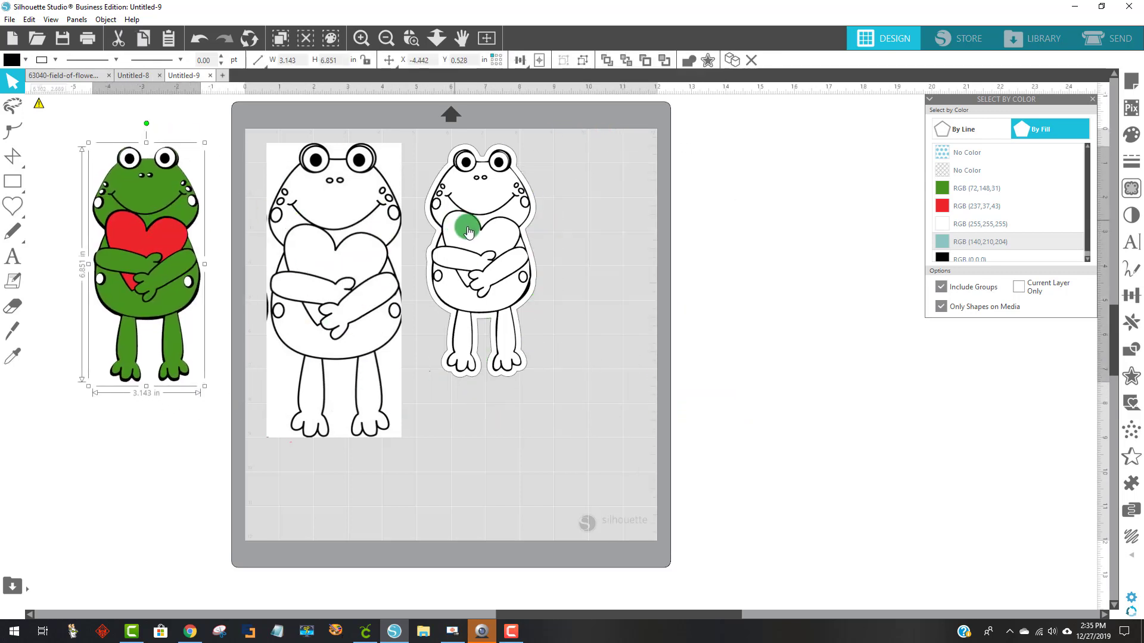
left_click(492, 228)
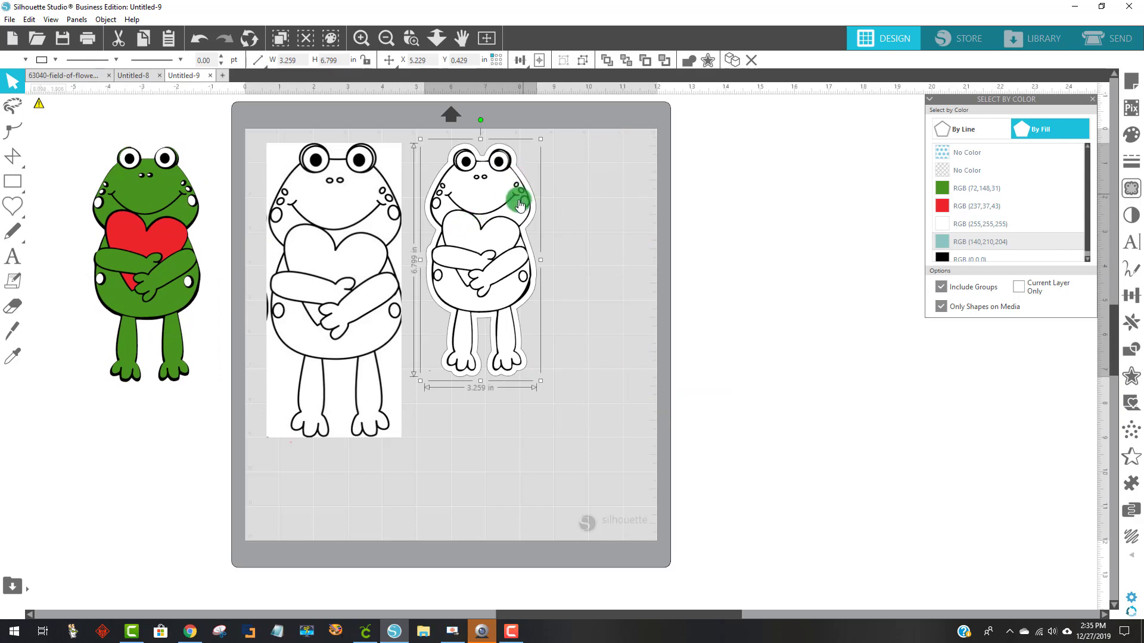
left_click_drag(488, 255, 148, 370)
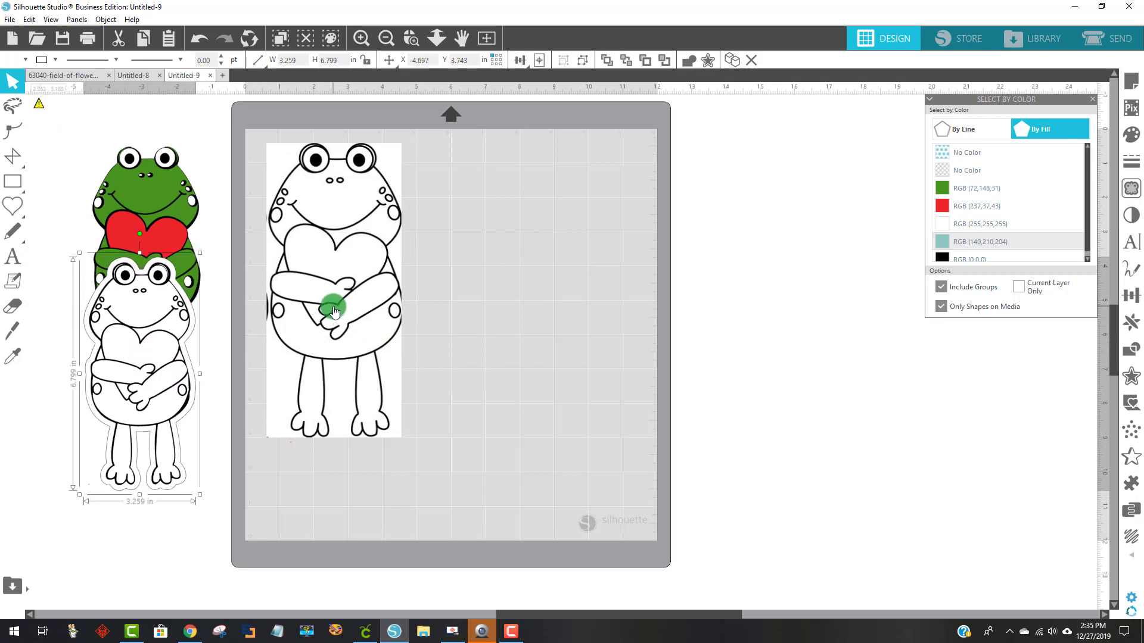
Move the black-and-white frog image to about the middle of the mat's width
left_click_drag(337, 310, 503, 314)
left_click(566, 530)
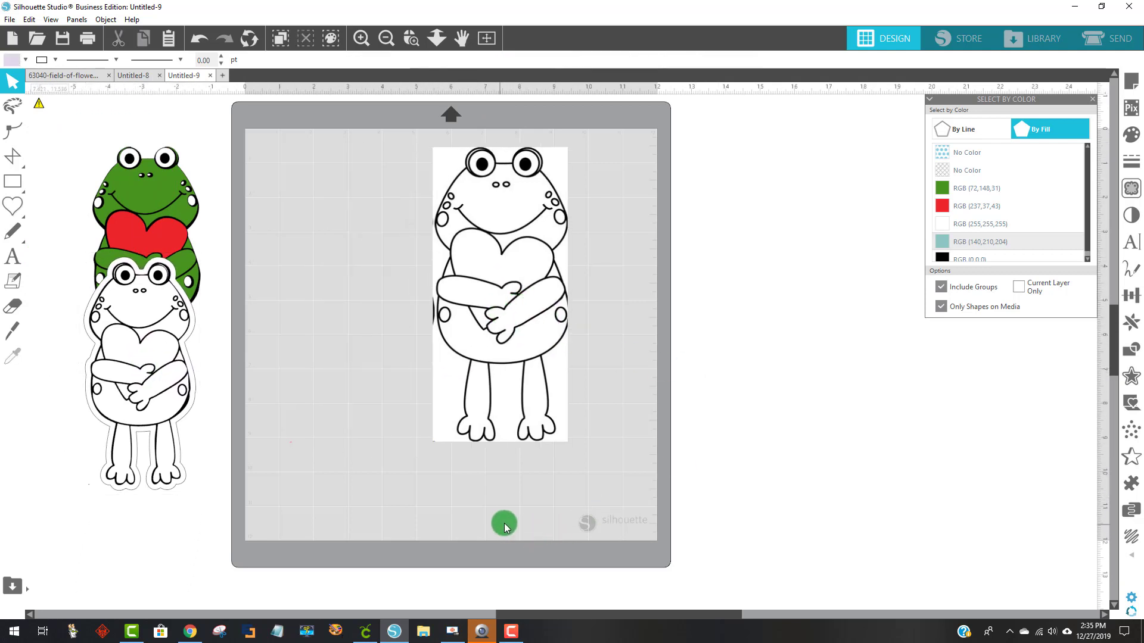
left_click_drag(518, 620, 482, 619)
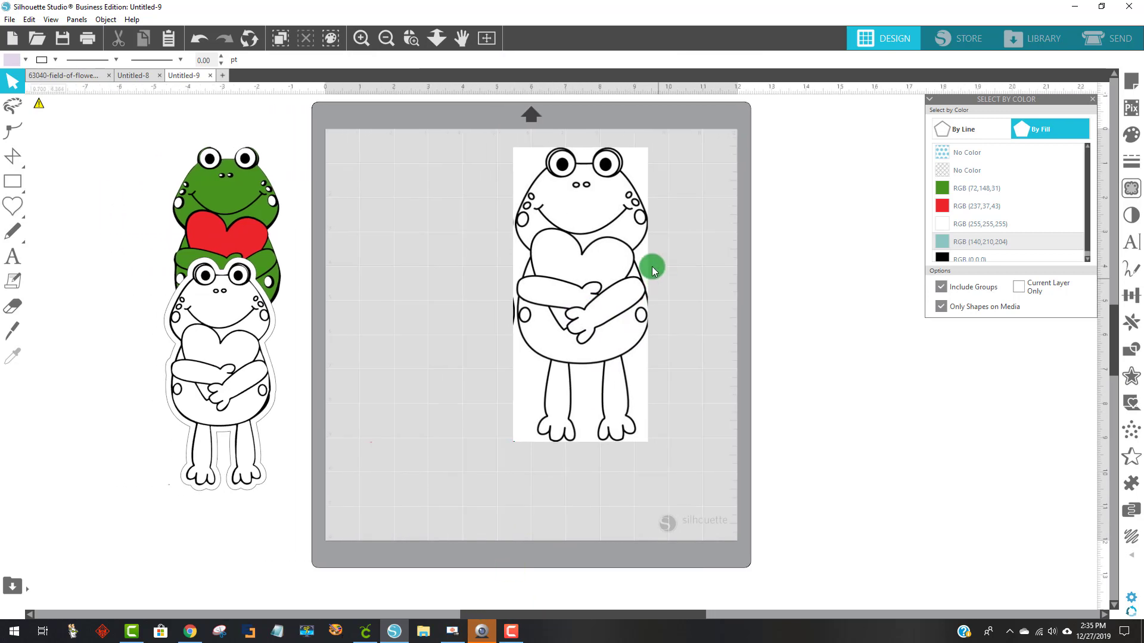
left_click_drag(597, 187, 493, 219)
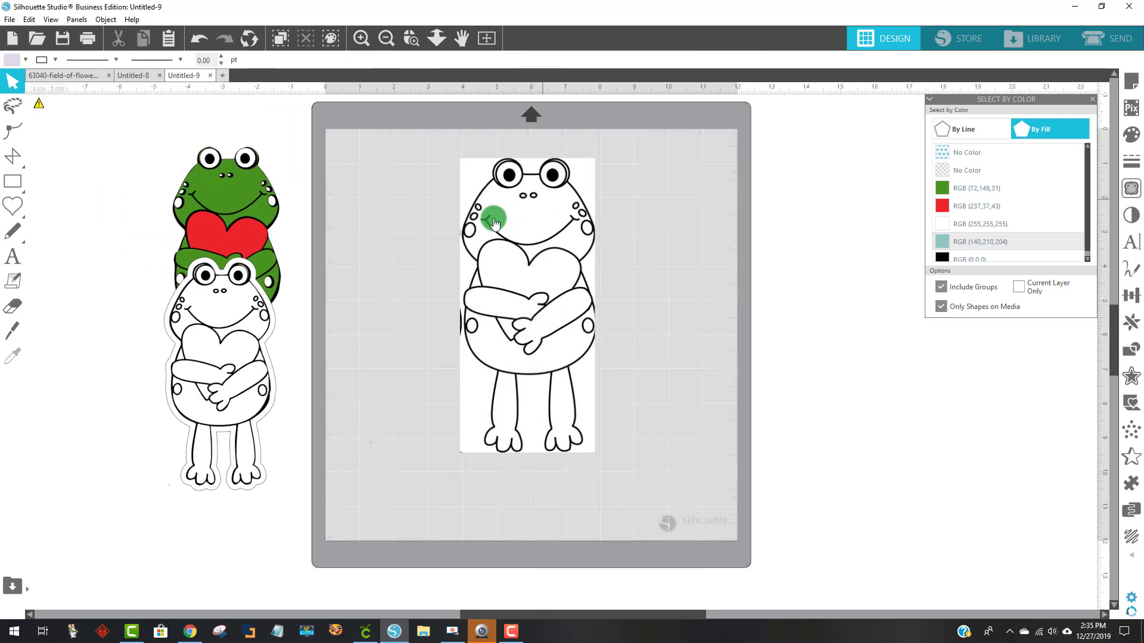
Examine the line quality and cropped side edges of the black-and-white frog image up close
left_click(410, 41)
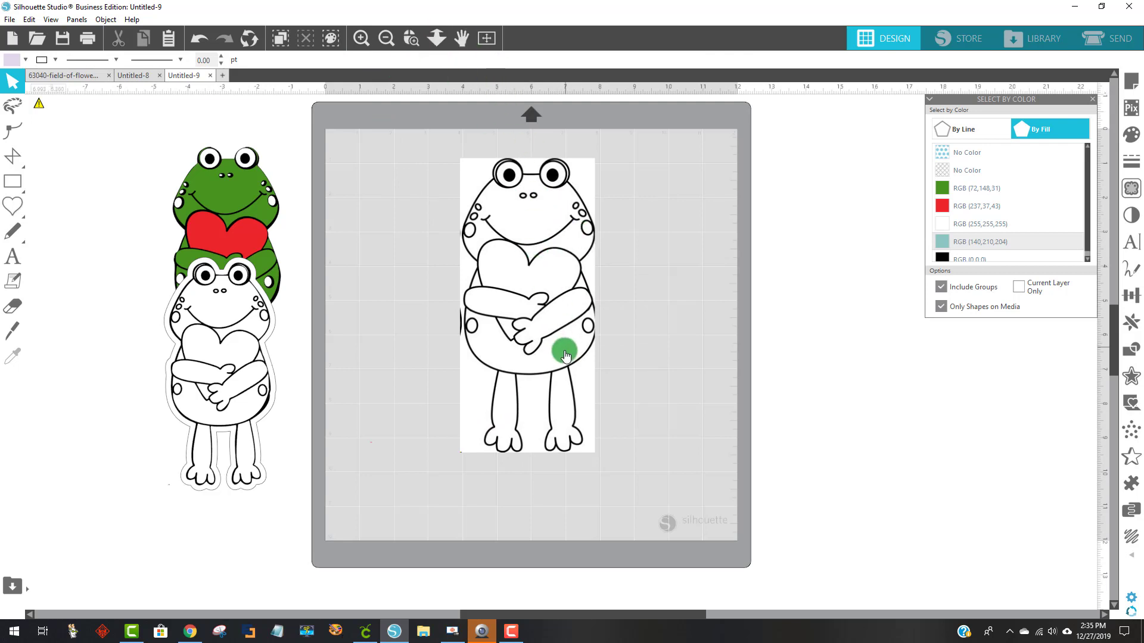
left_click(410, 40)
left_click_drag(404, 235, 506, 397)
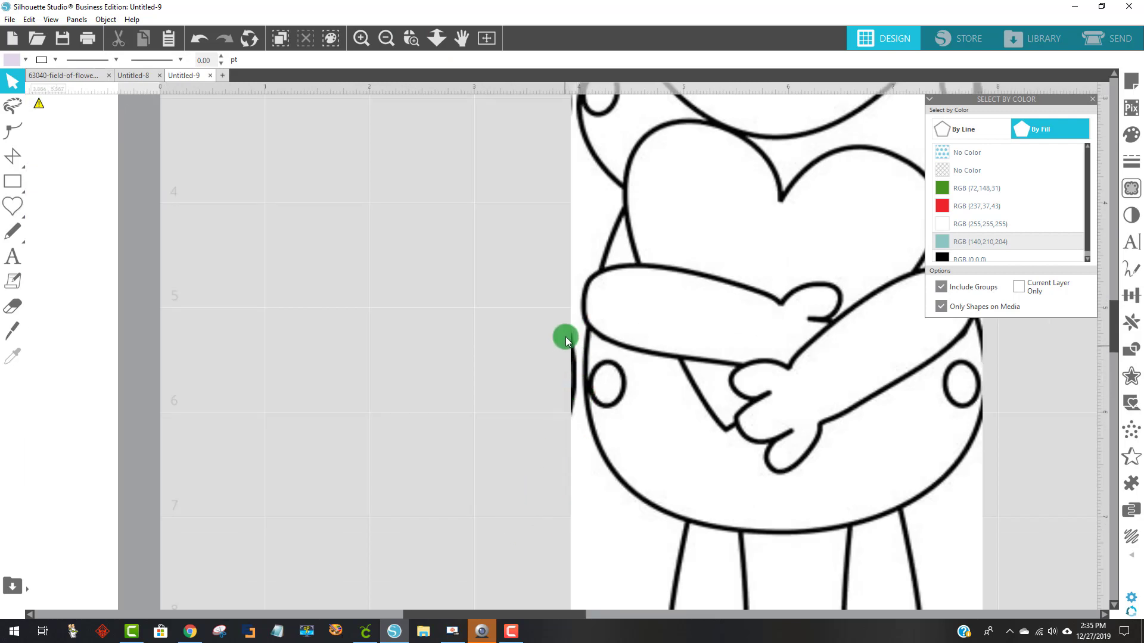
left_click_drag(542, 613, 666, 506)
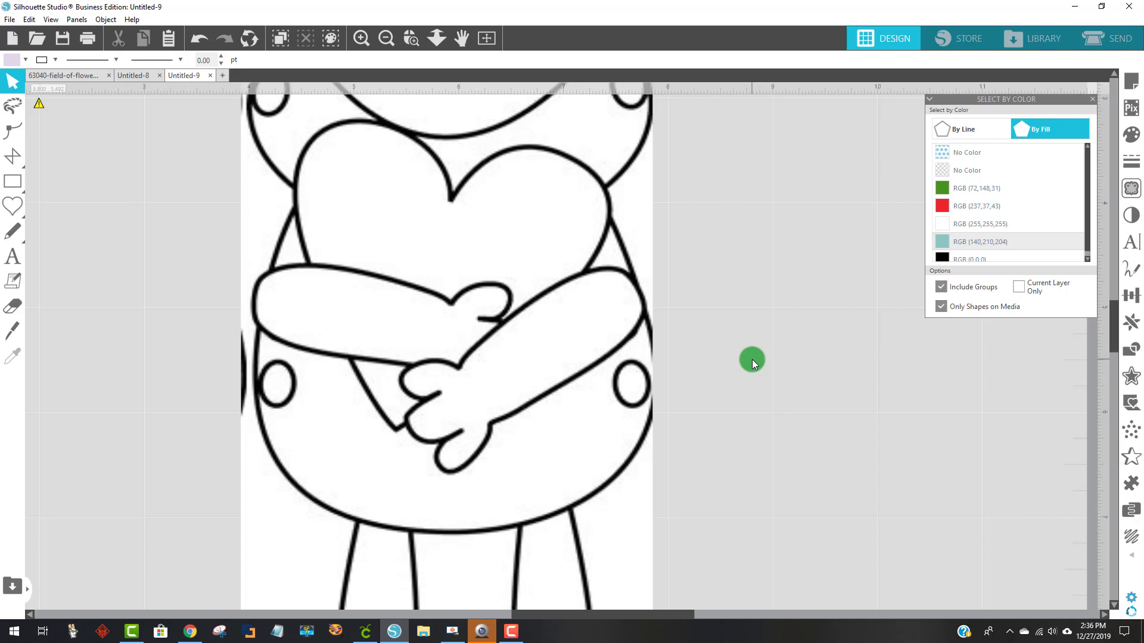
left_click(386, 38)
left_click(386, 38)
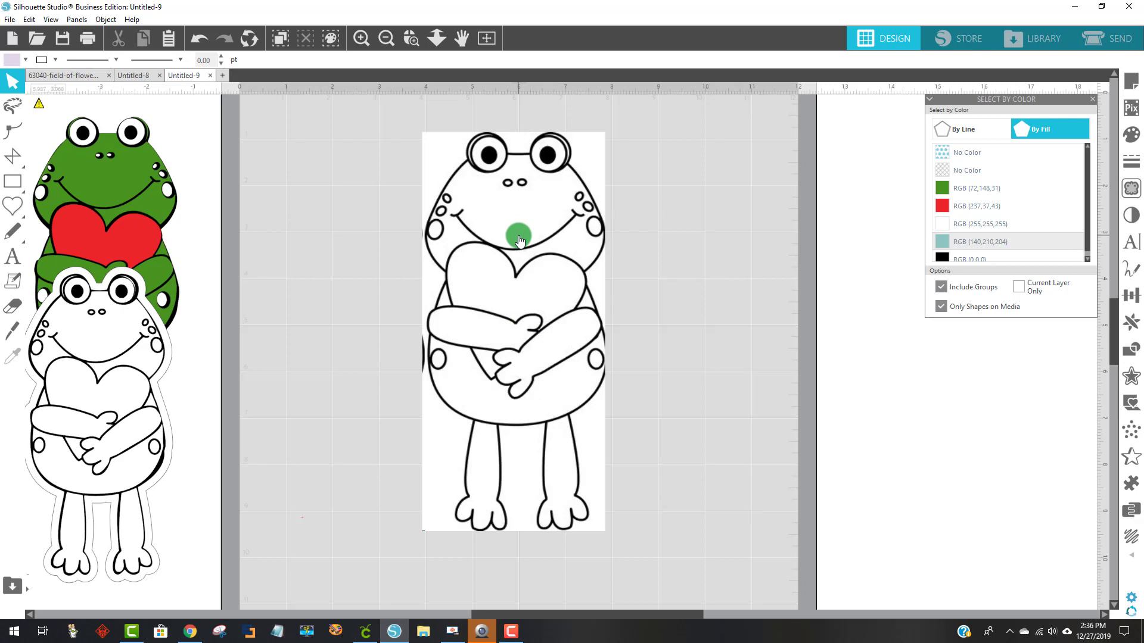
Replace the color selection options with Trace, and mark a trace area about 4.29 × 8.92 in around the frog image
left_click(1092, 98)
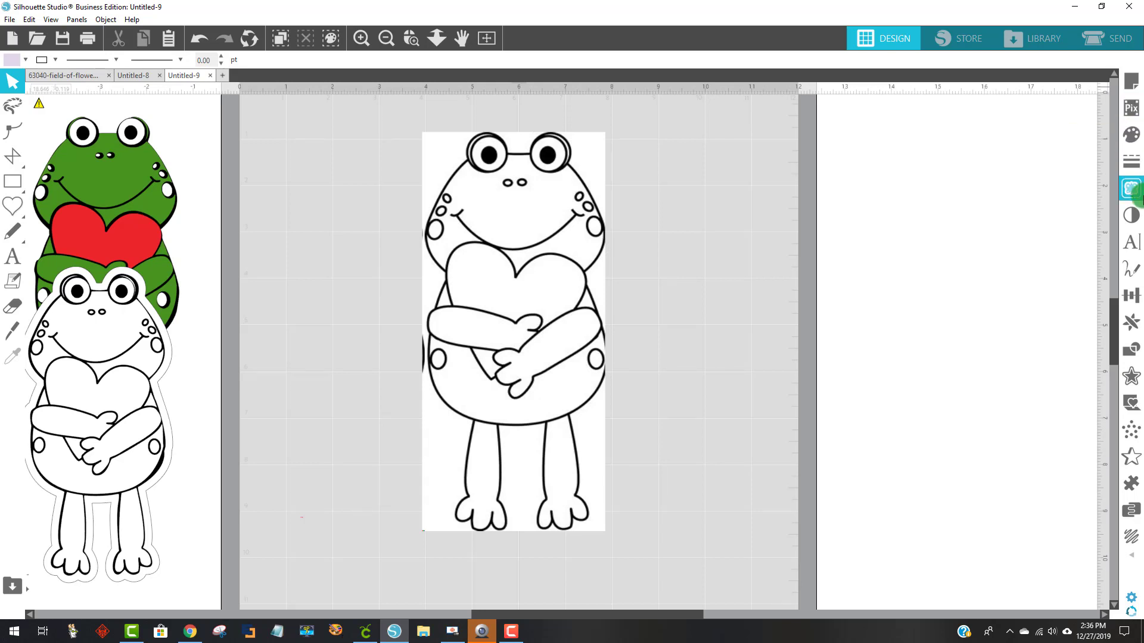
left_click(1133, 191)
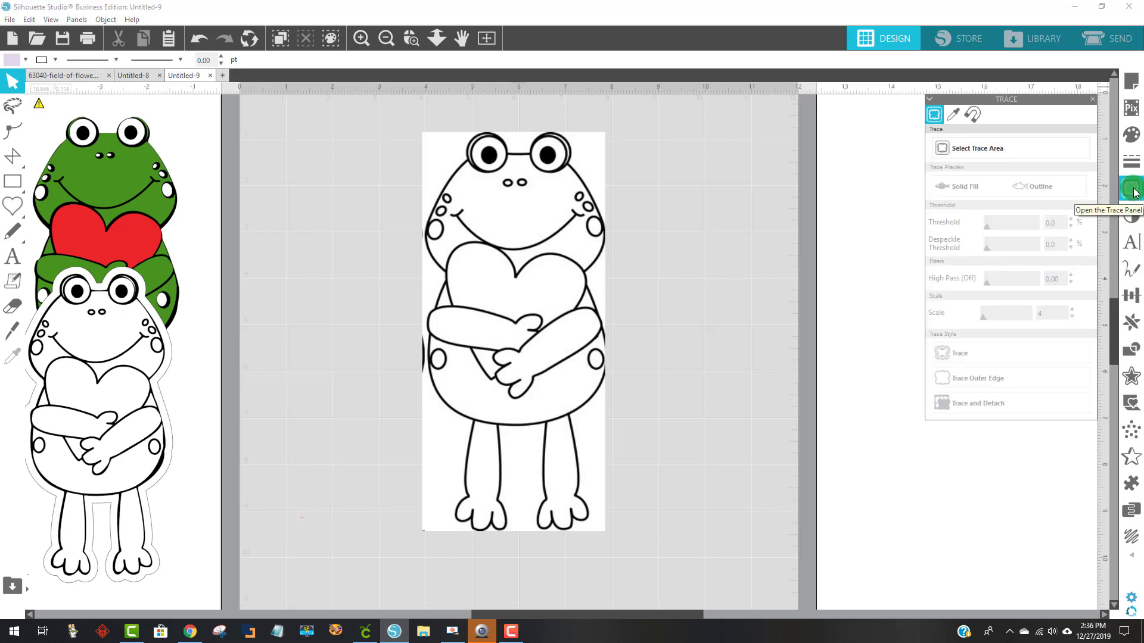
left_click(1013, 148)
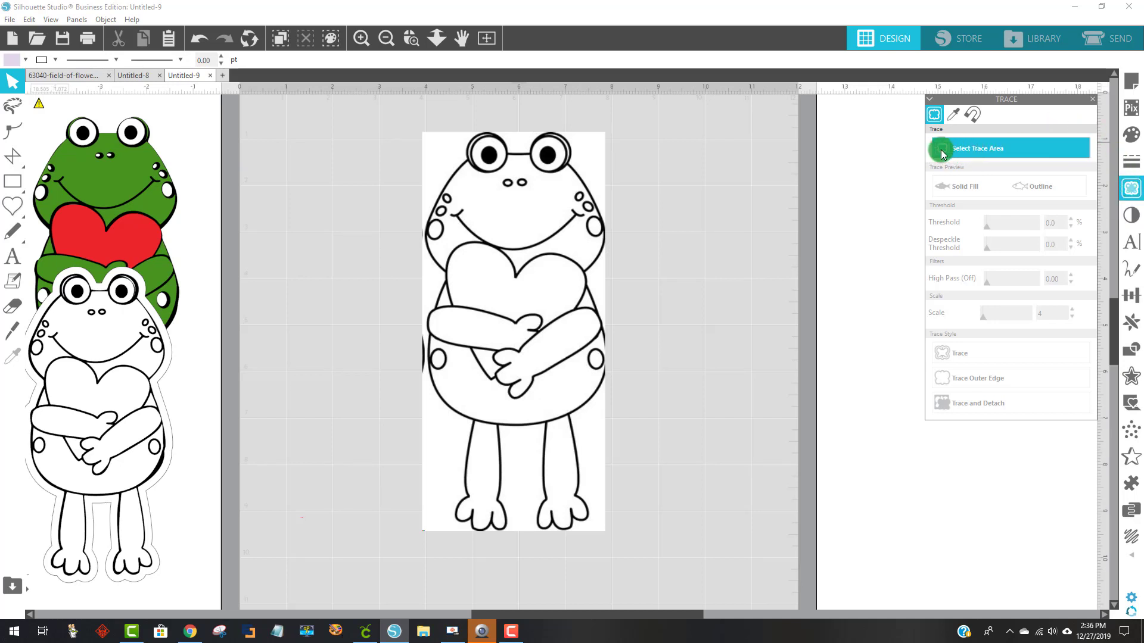
left_click(1074, 150)
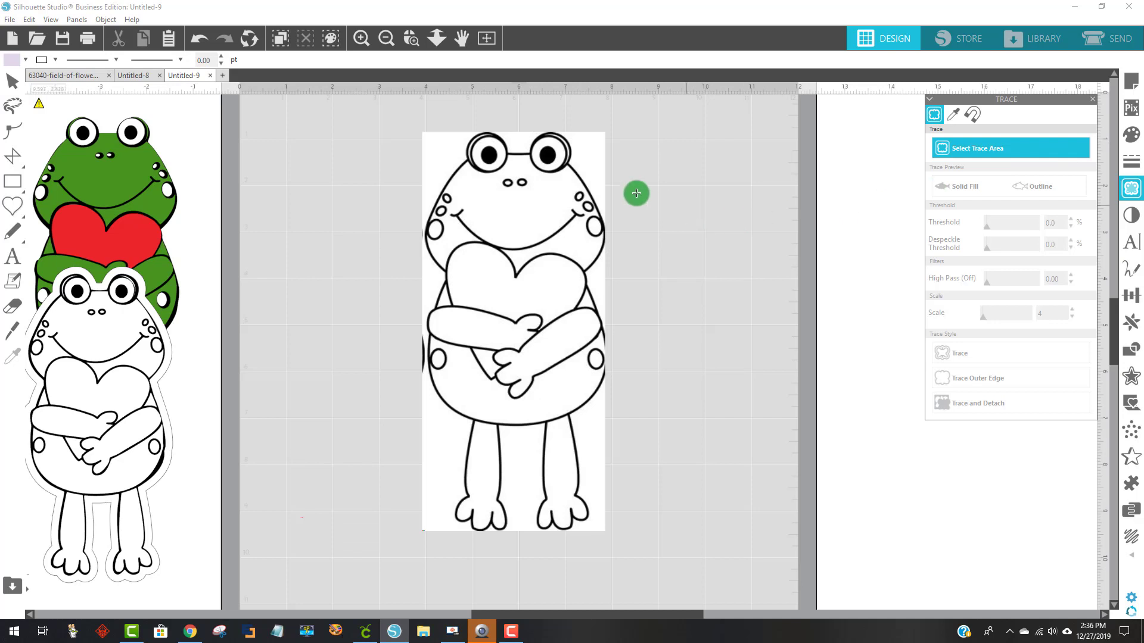
mouse_move(413, 125)
left_mouse_down()
mouse_move(481, 189)
mouse_move(544, 417)
mouse_move(590, 520)
mouse_move(613, 541)
left_mouse_up()
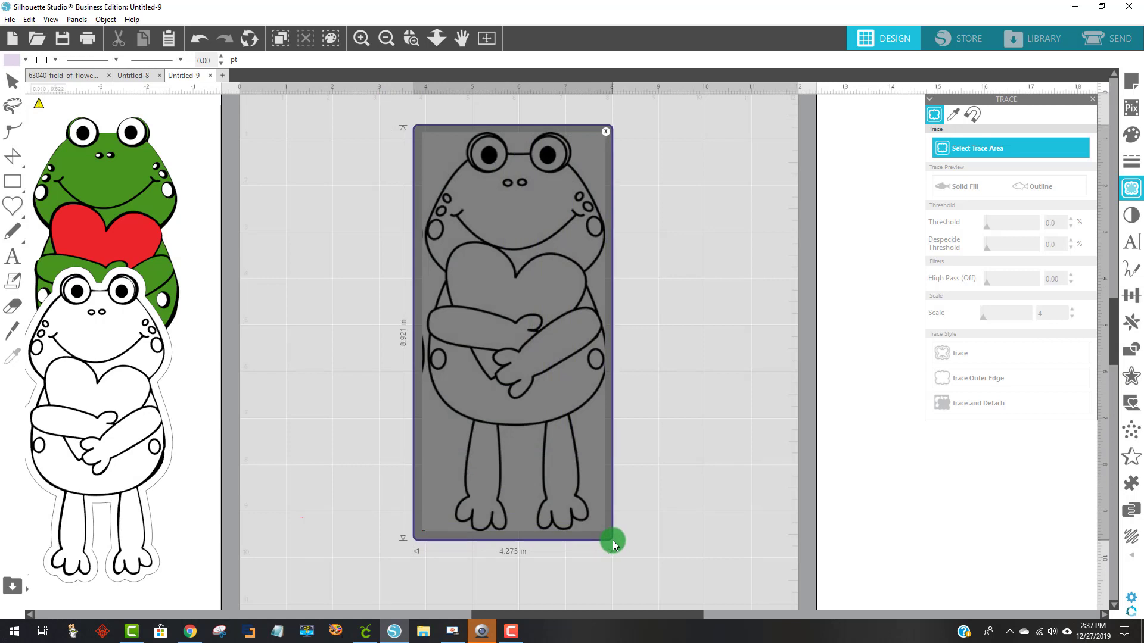
left_click_drag(613, 541, 615, 543)
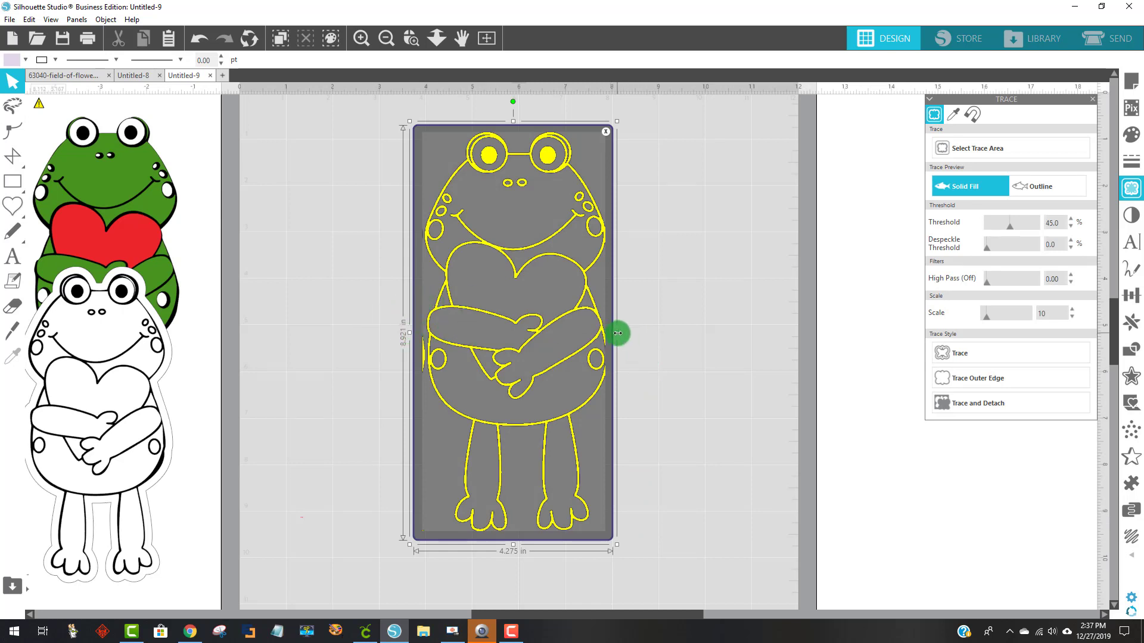
mouse_move(618, 333)
left_mouse_down()
mouse_move(701, 337)
mouse_move(618, 351)
left_mouse_up()
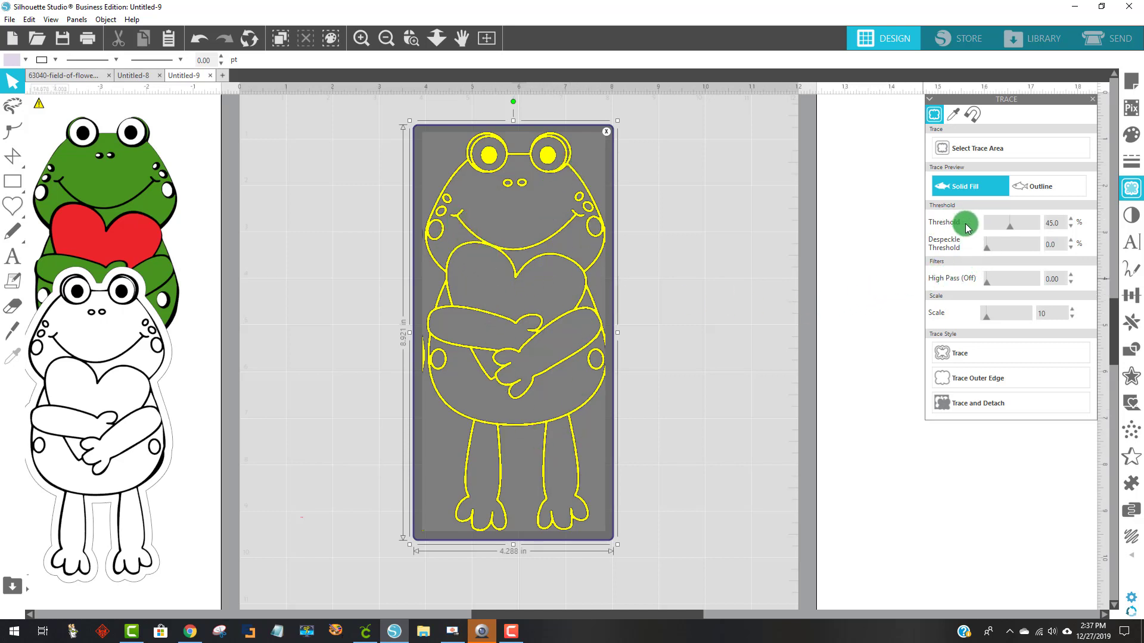
Trace the frog image in the standard Trace style at a 45% threshold, and move the source image off the mat
left_click(1060, 221)
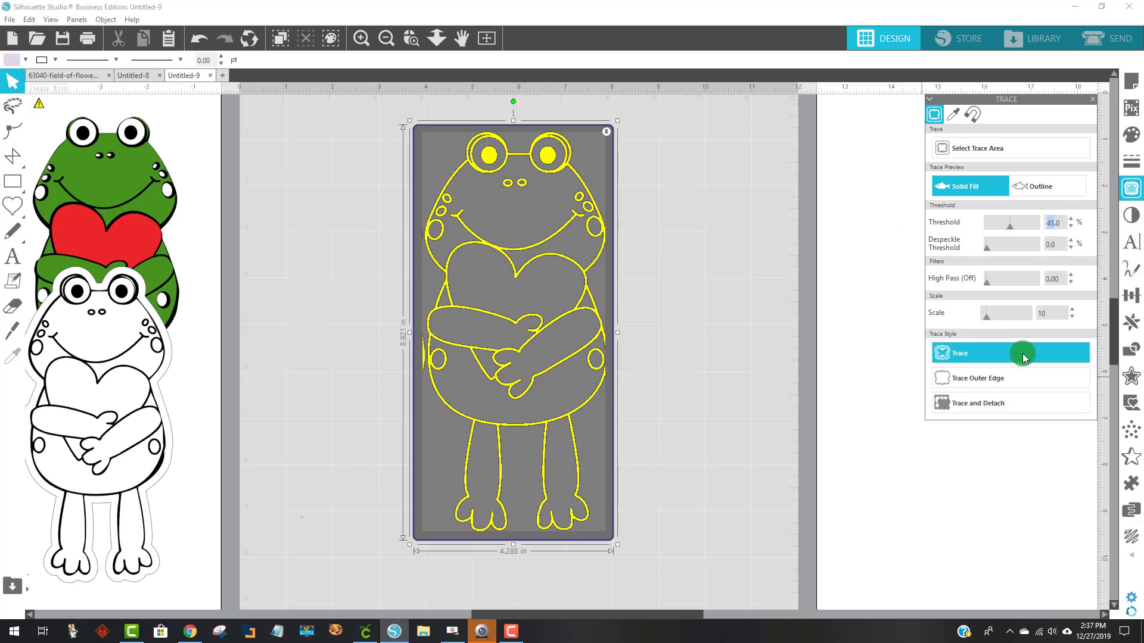
left_click(1067, 352)
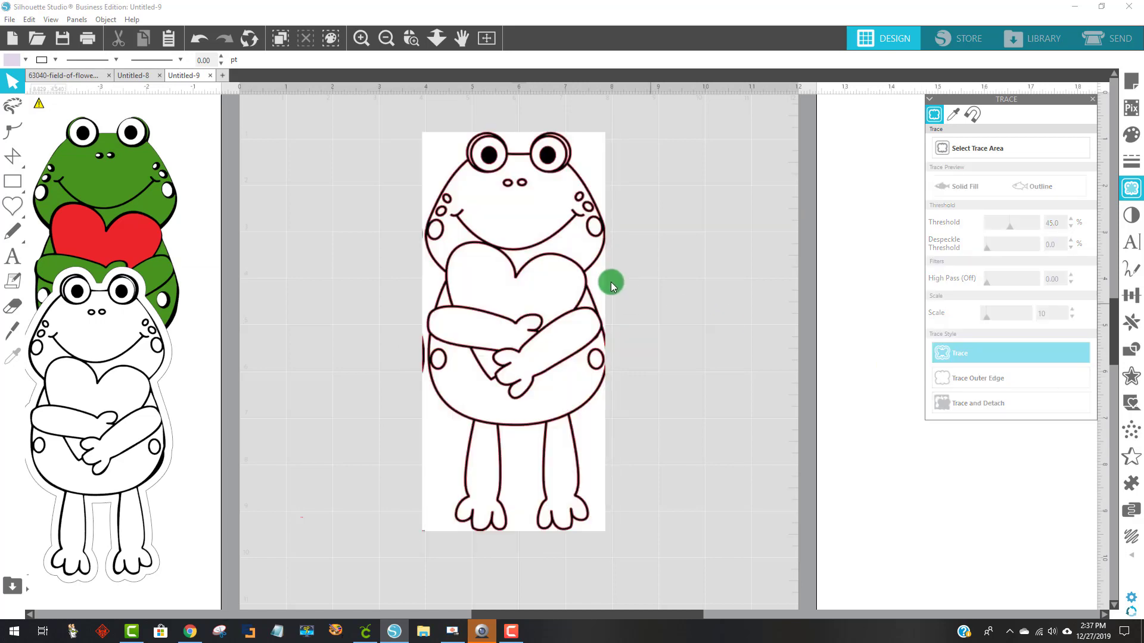
mouse_move(576, 251)
left_mouse_down()
mouse_move(676, 267)
mouse_move(577, 274)
mouse_move(375, 258)
mouse_move(83, 334)
left_mouse_up()
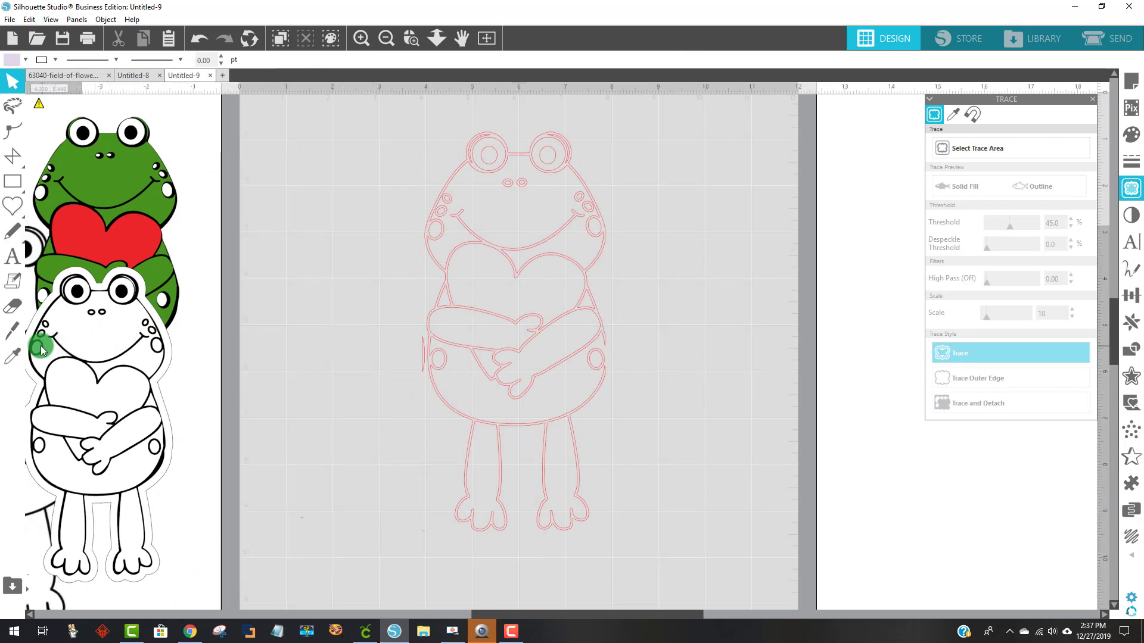
Fill the traced frog with a light aqua color
left_click(530, 249)
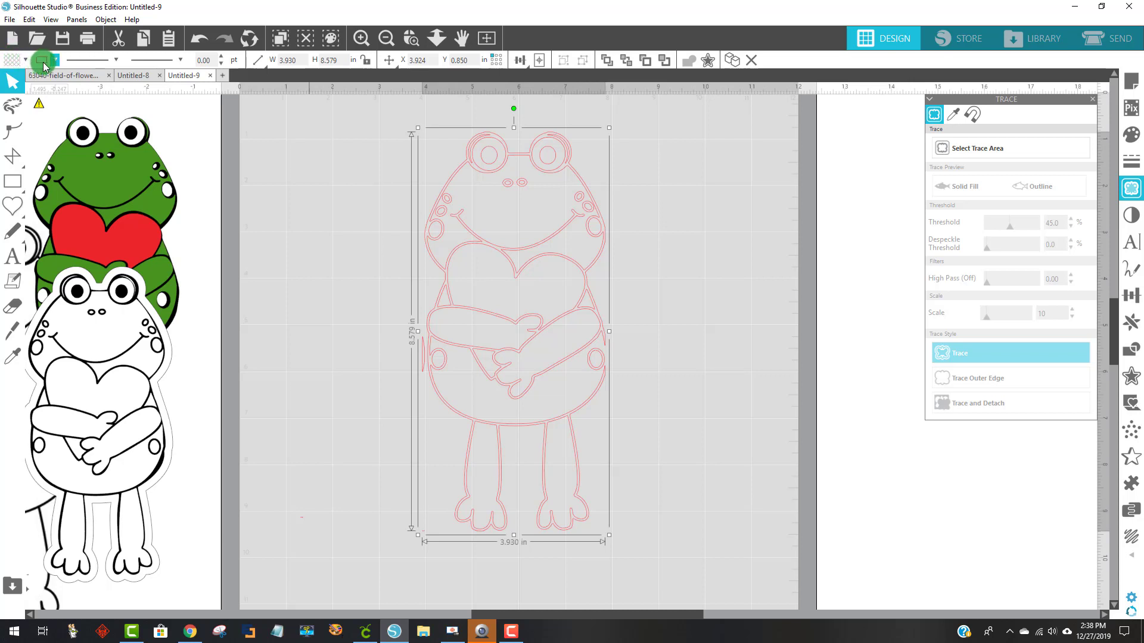
left_click(13, 65)
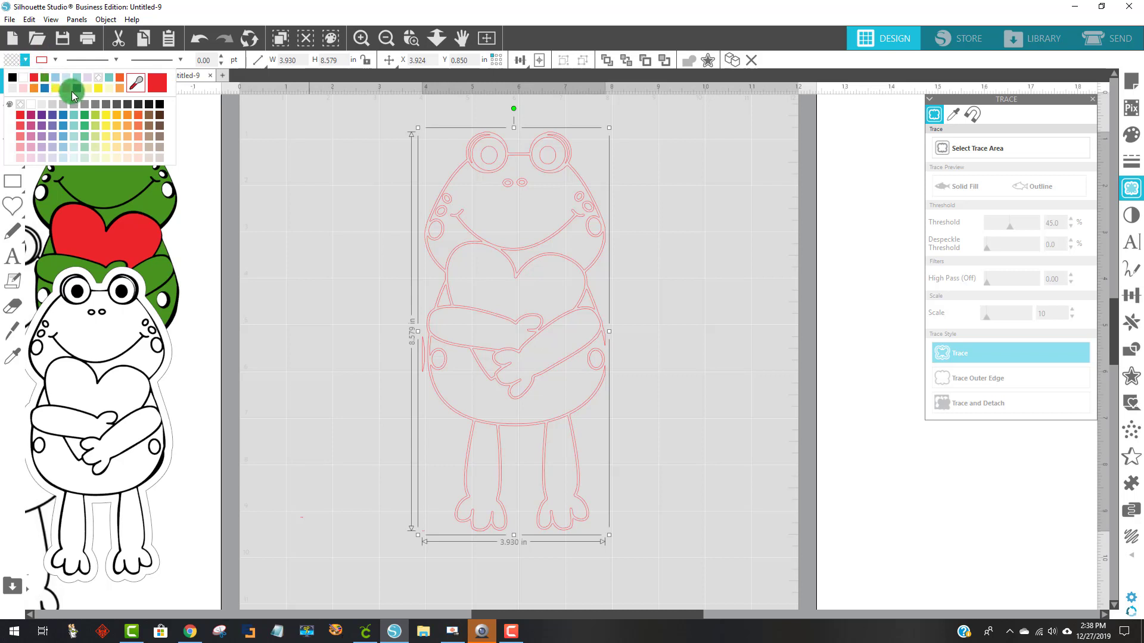
left_click(74, 134)
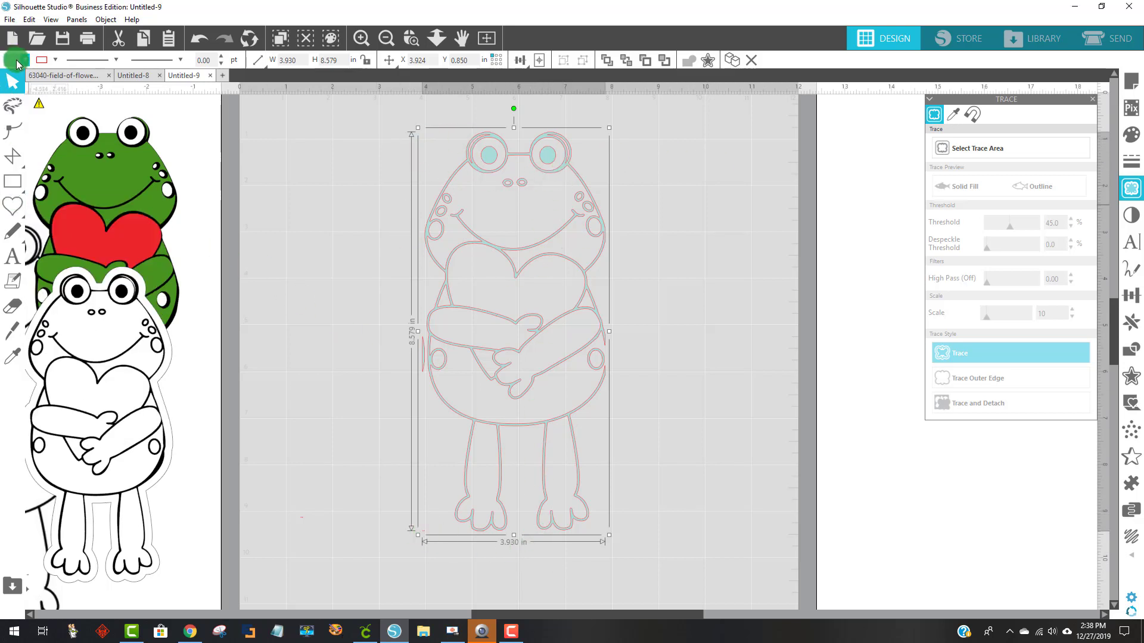
Release the traced frog's compound path and delete the stray sliver beside the left edge of its body
left_click(115, 21)
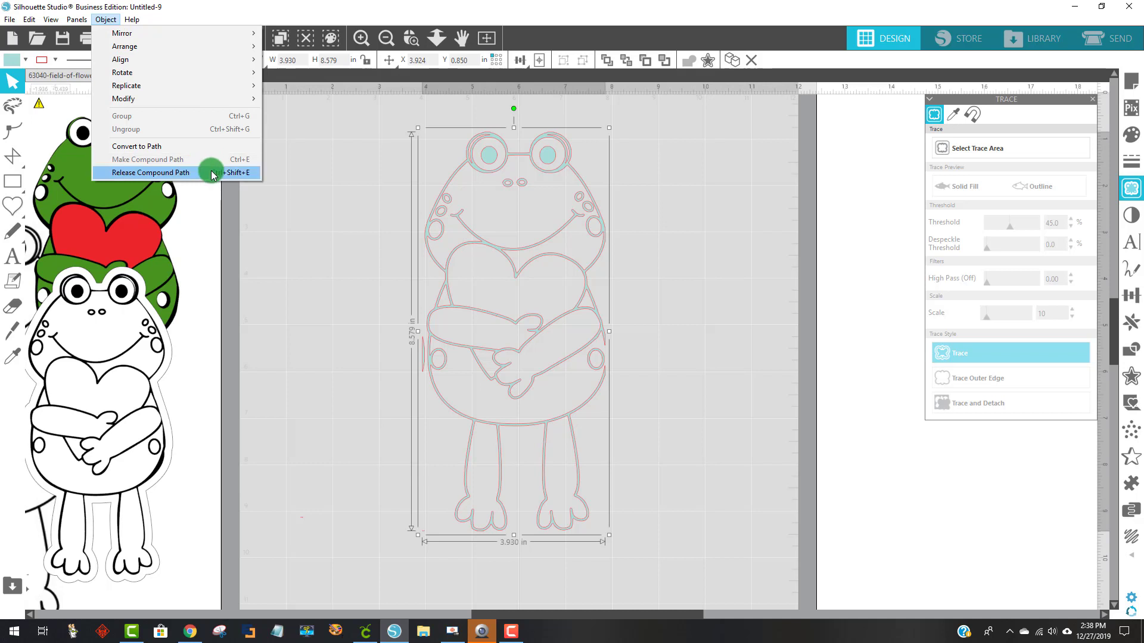
left_click(255, 174)
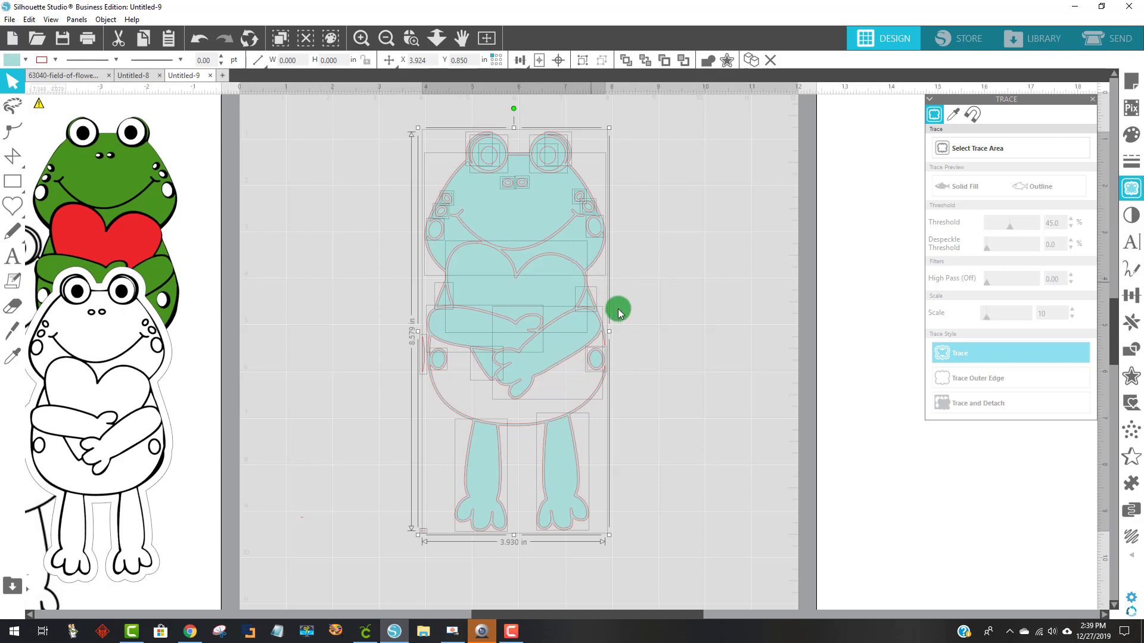
left_click(702, 309)
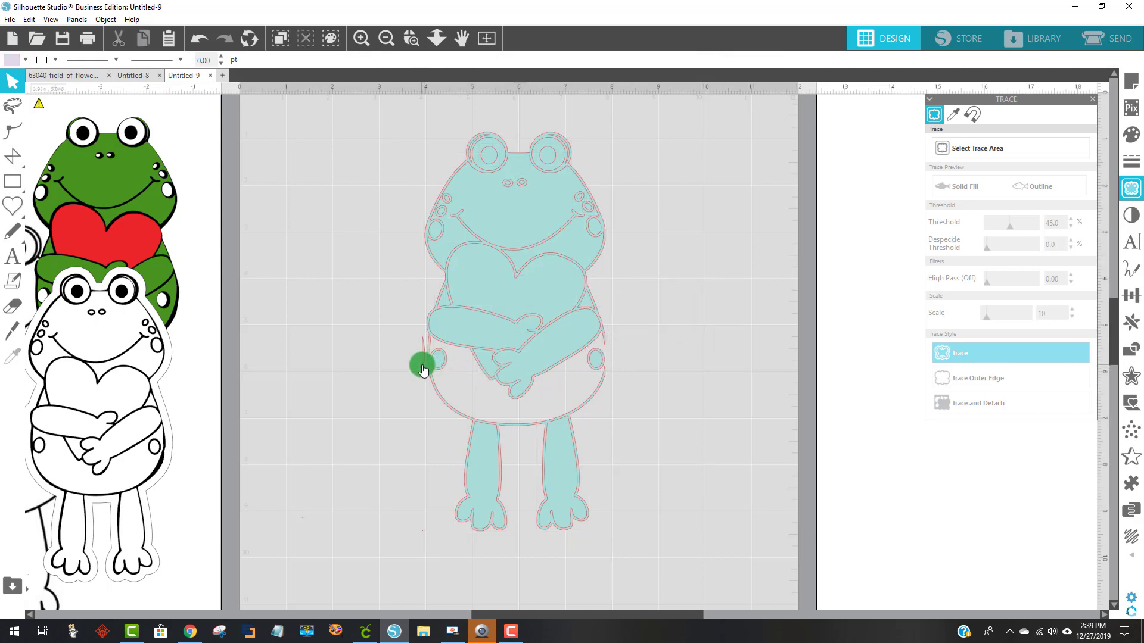
left_click(422, 368)
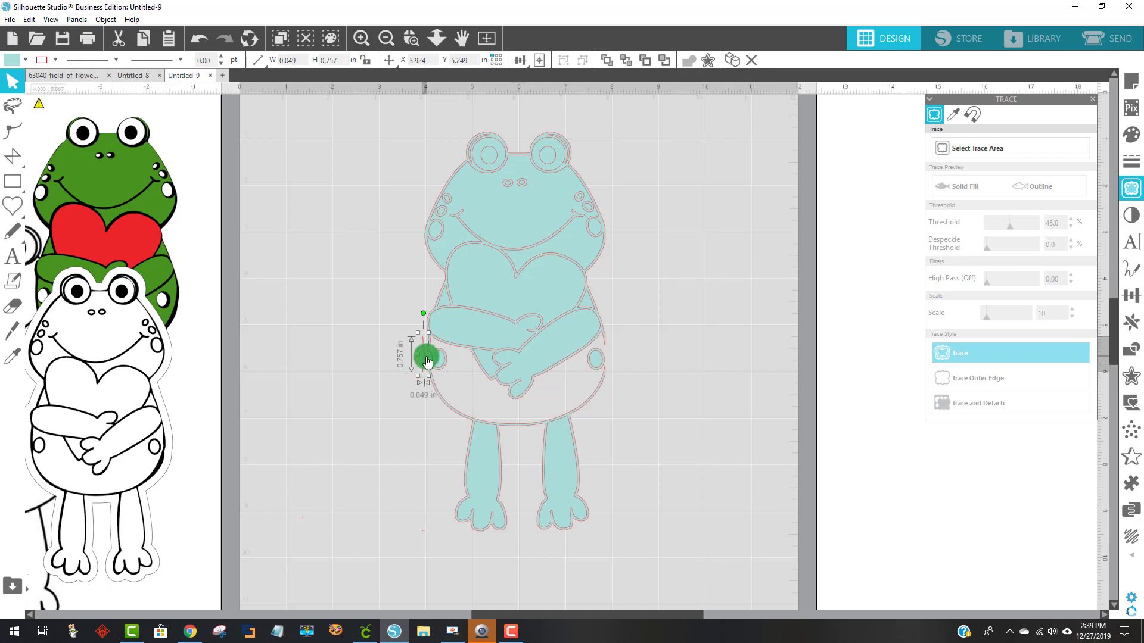
key("Delete")
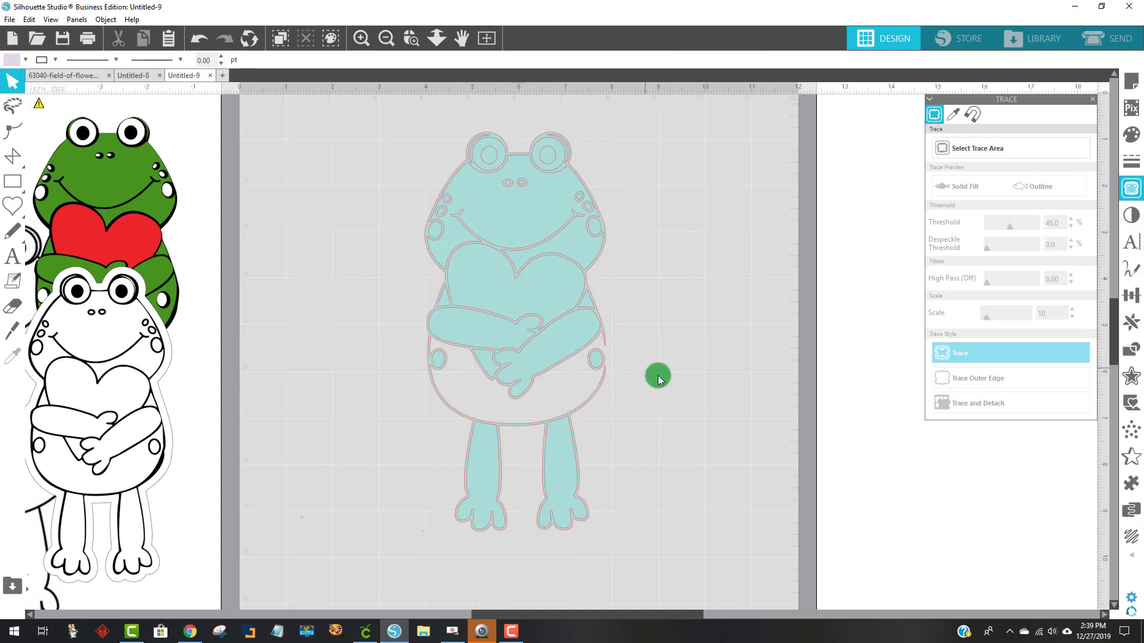
Move both outlines of the oval spot at the frog body's right edge inward, away from the gap in the outline
left_click(412, 35)
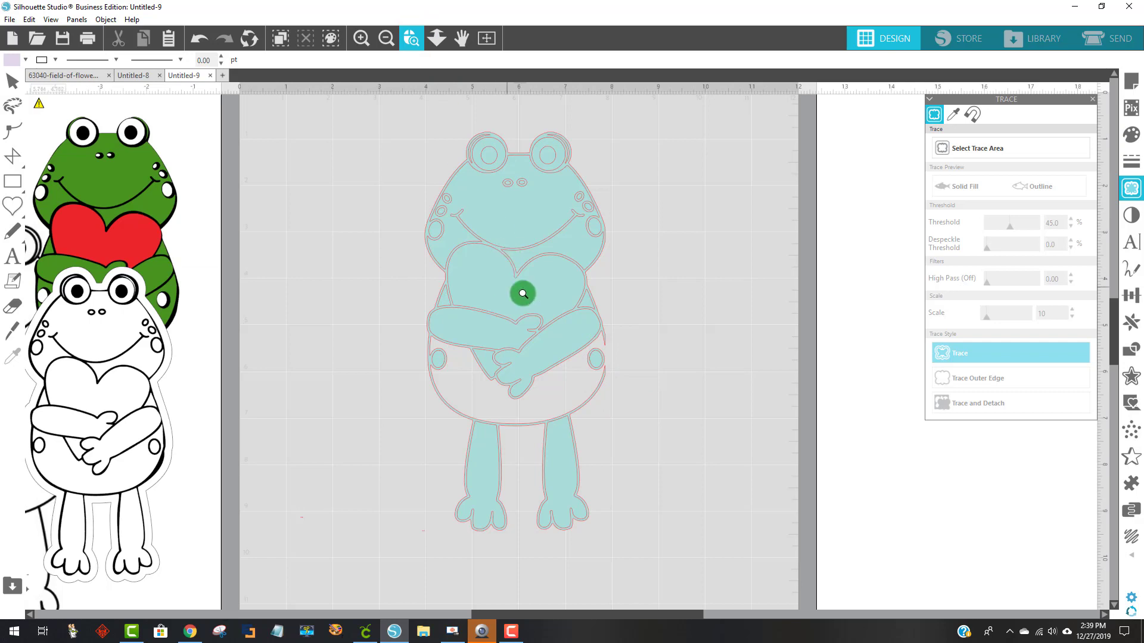
left_click(656, 414)
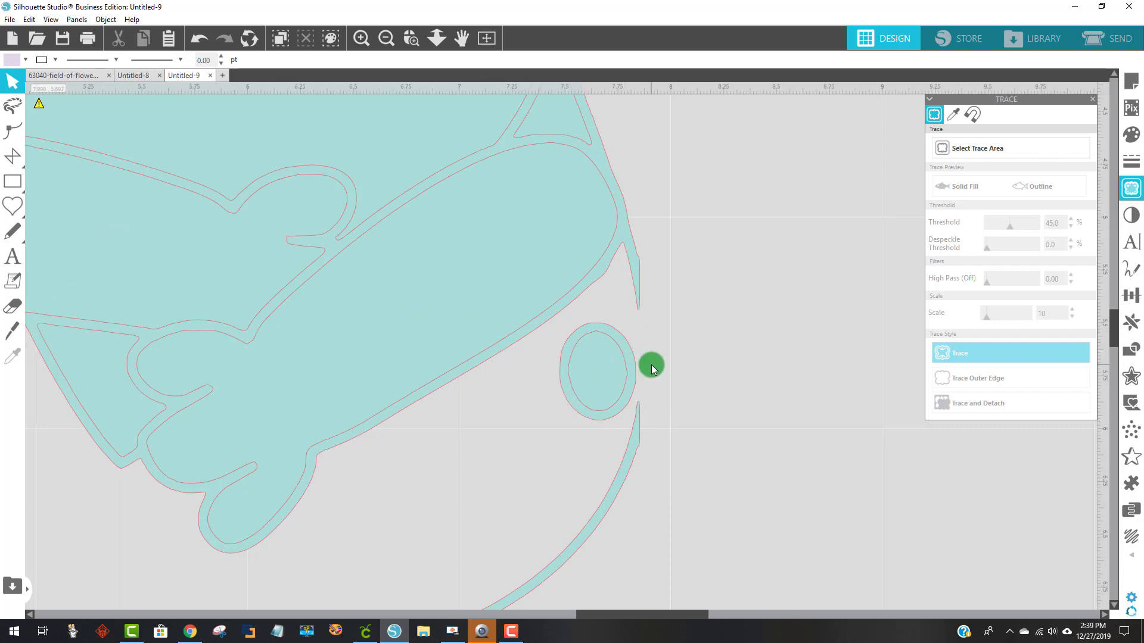
left_click(574, 361)
left_click_drag(574, 360, 536, 375)
left_click(533, 369)
left_click(592, 402)
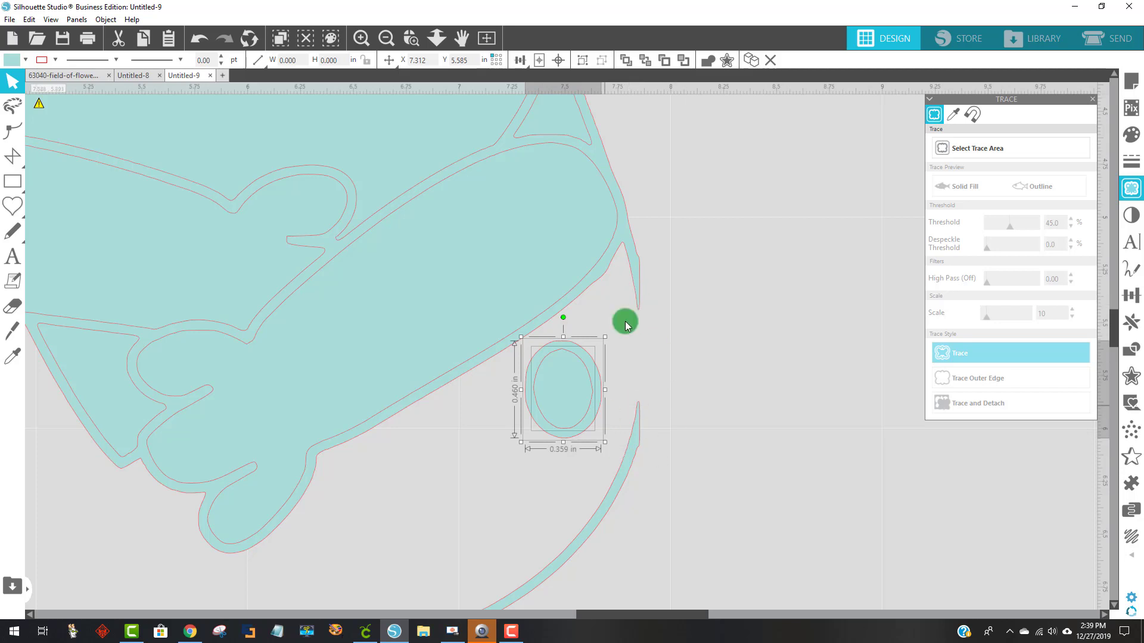
Simplify the points of the frog's body outline around the gap at its right edge, with the Trace options closed
left_click(411, 39)
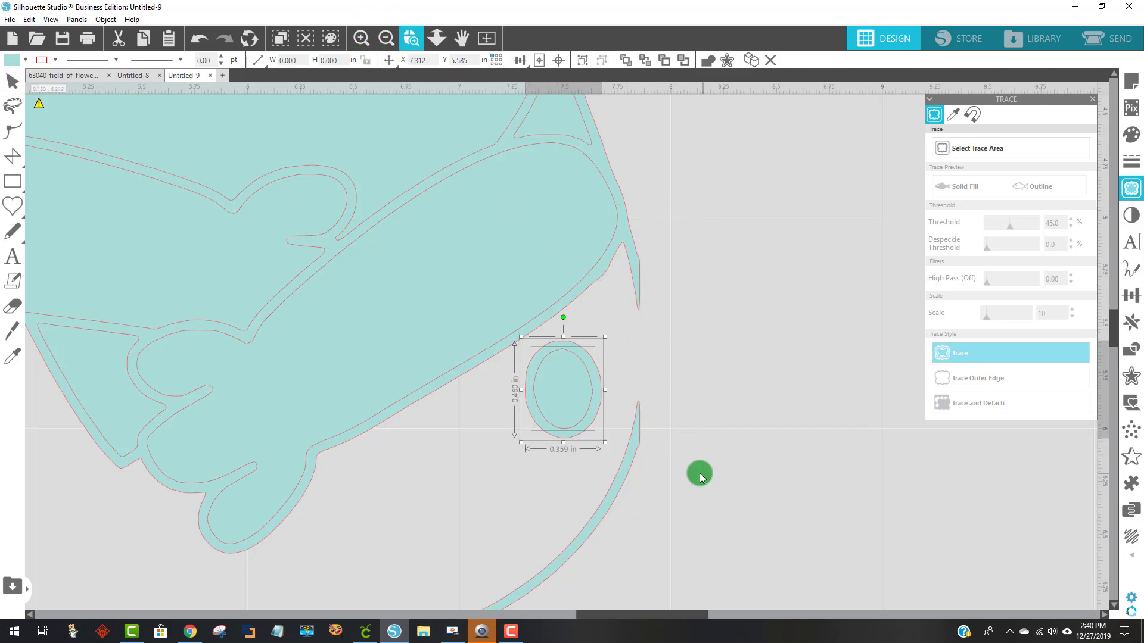
left_click(700, 477)
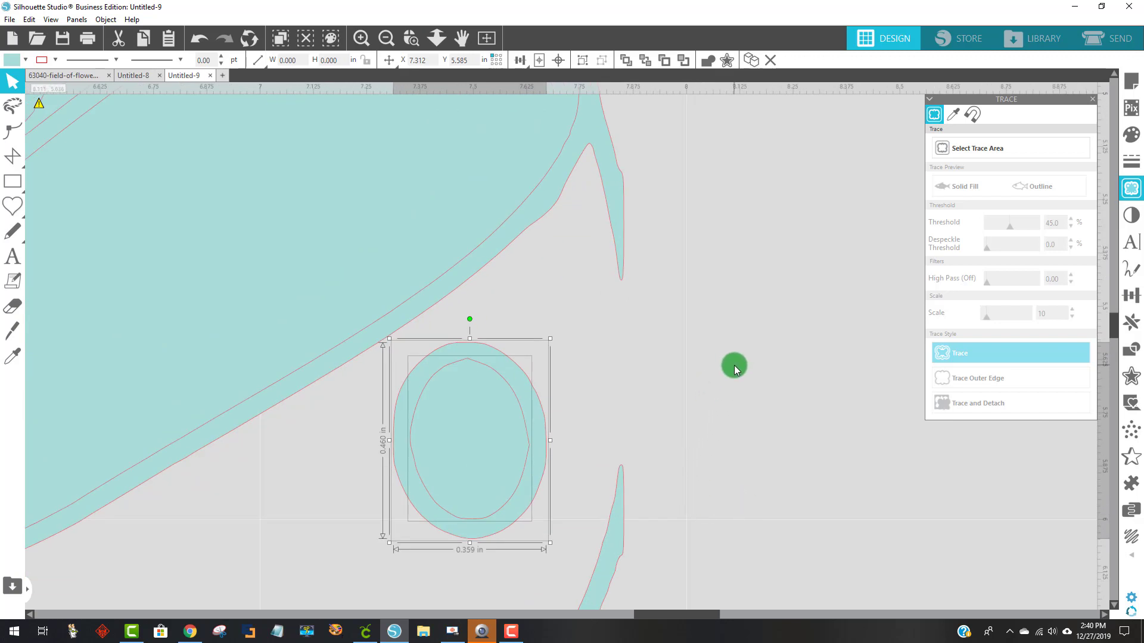
scroll(733, 366, "up", 1)
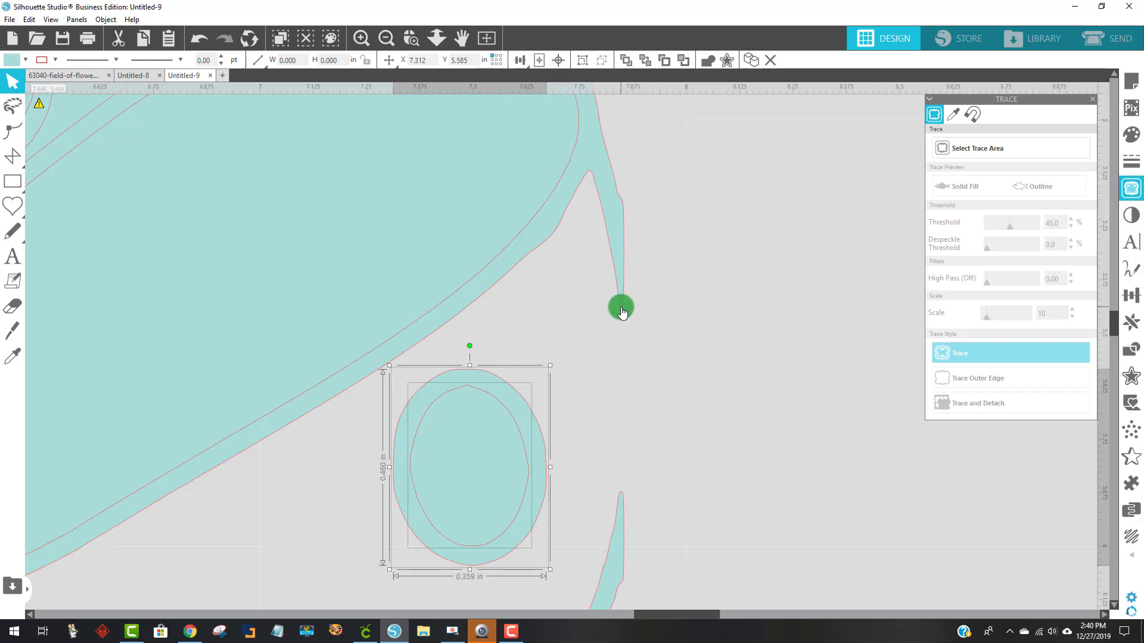
double_click(621, 308)
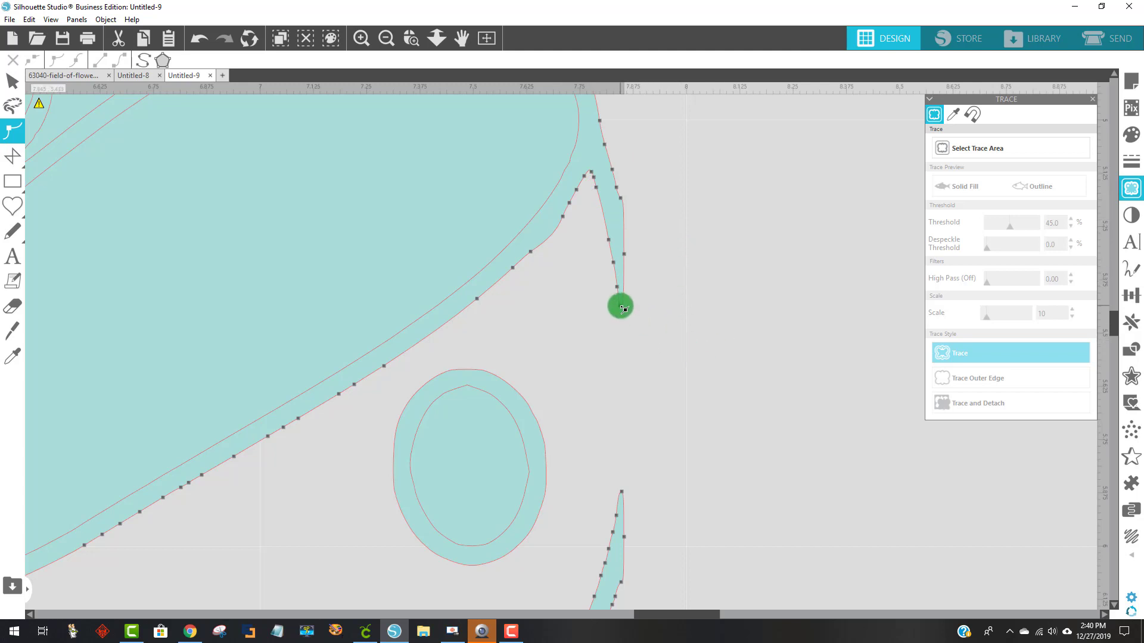
left_click(705, 328)
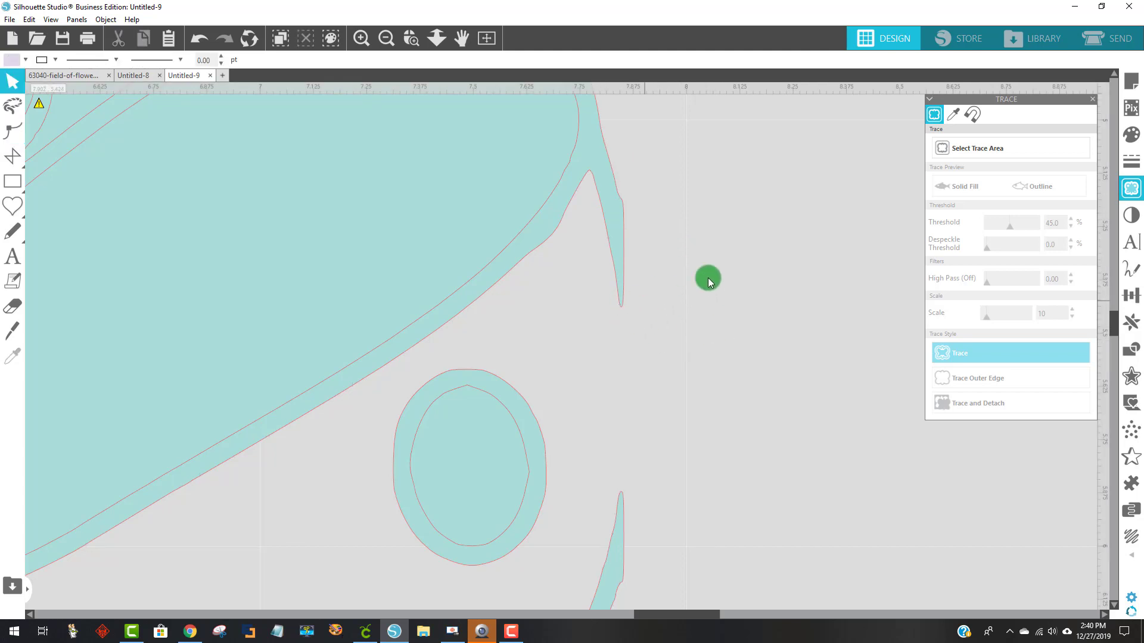
left_click(1092, 98)
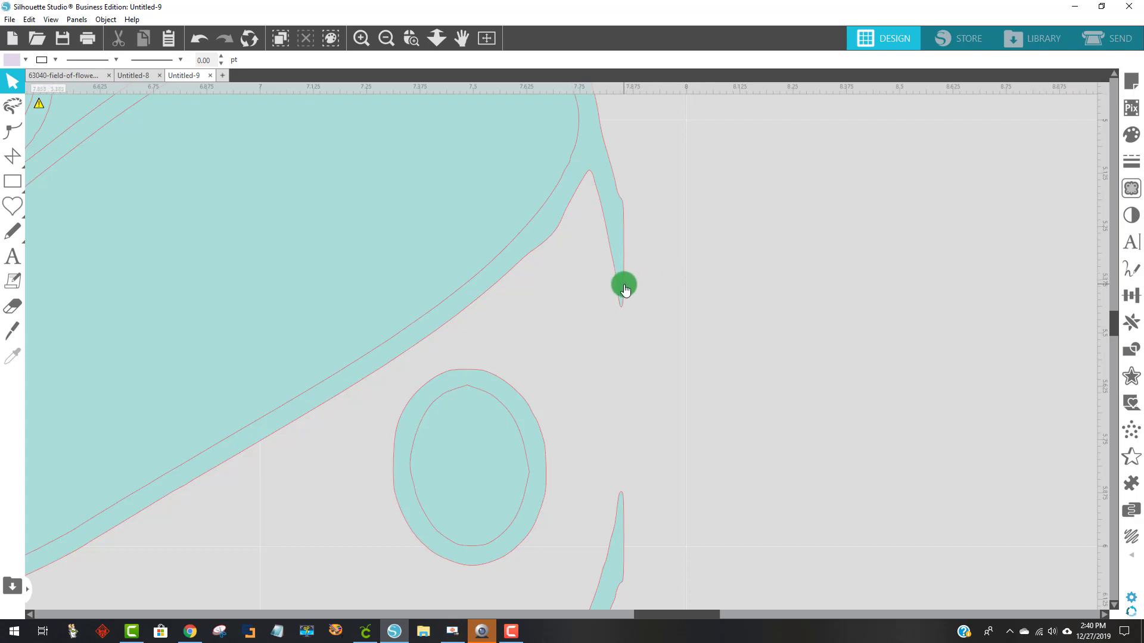
double_click(624, 290)
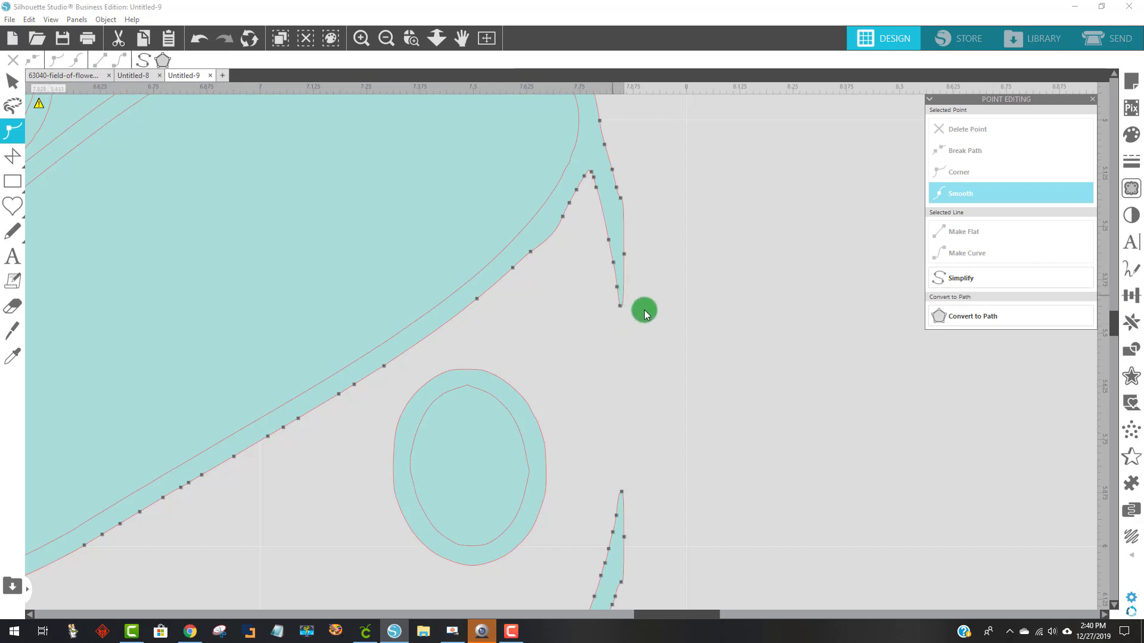
left_click(685, 319)
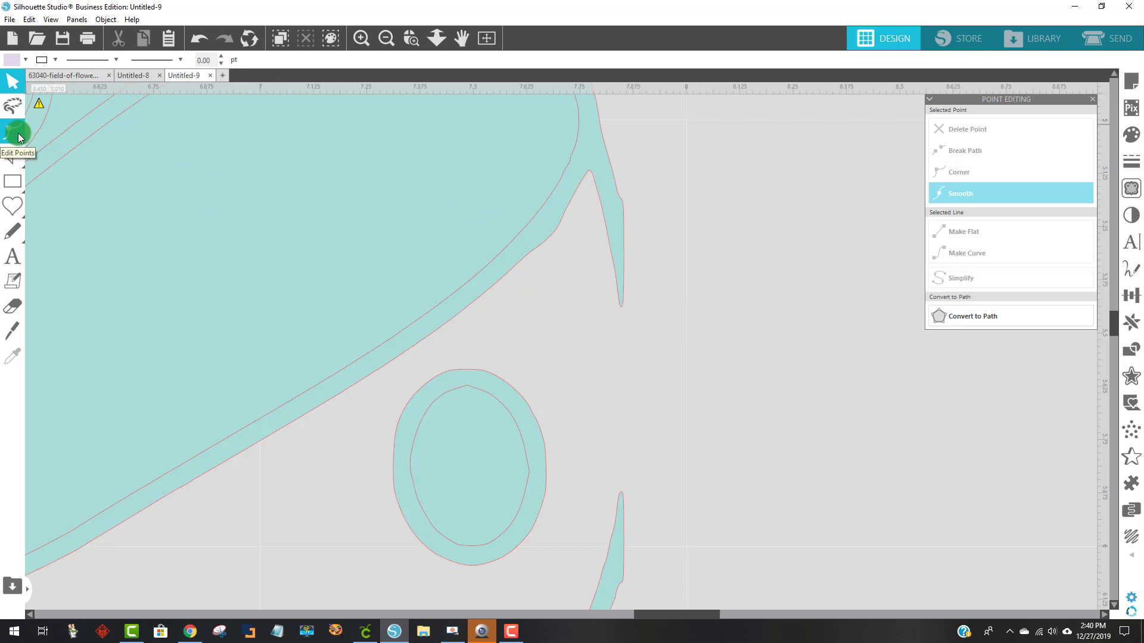
left_click(18, 137)
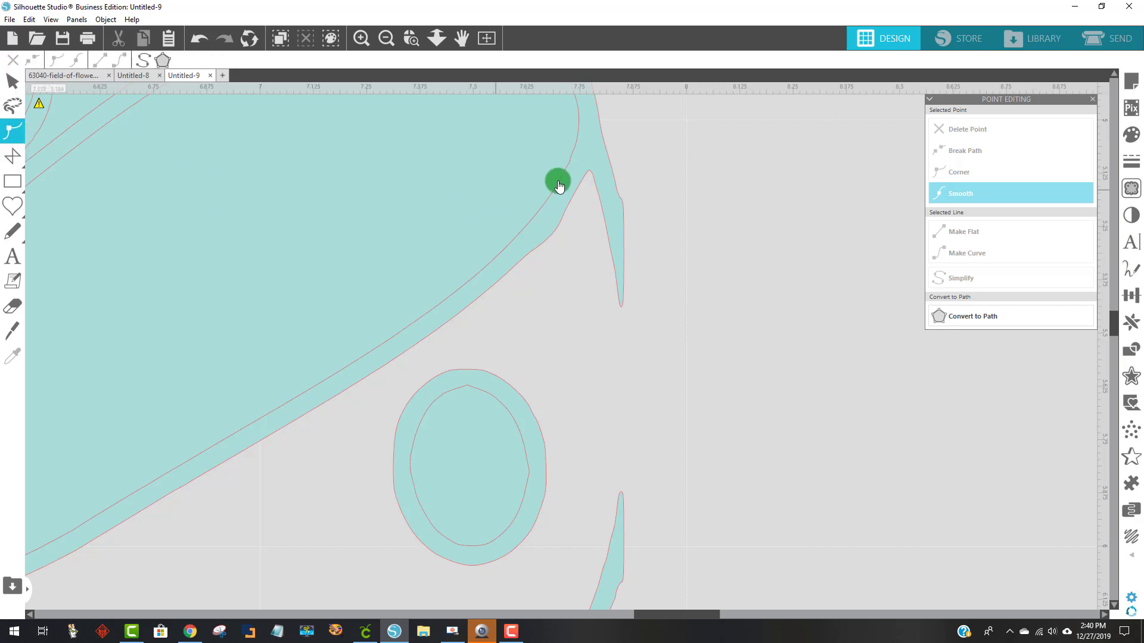
left_click(608, 171)
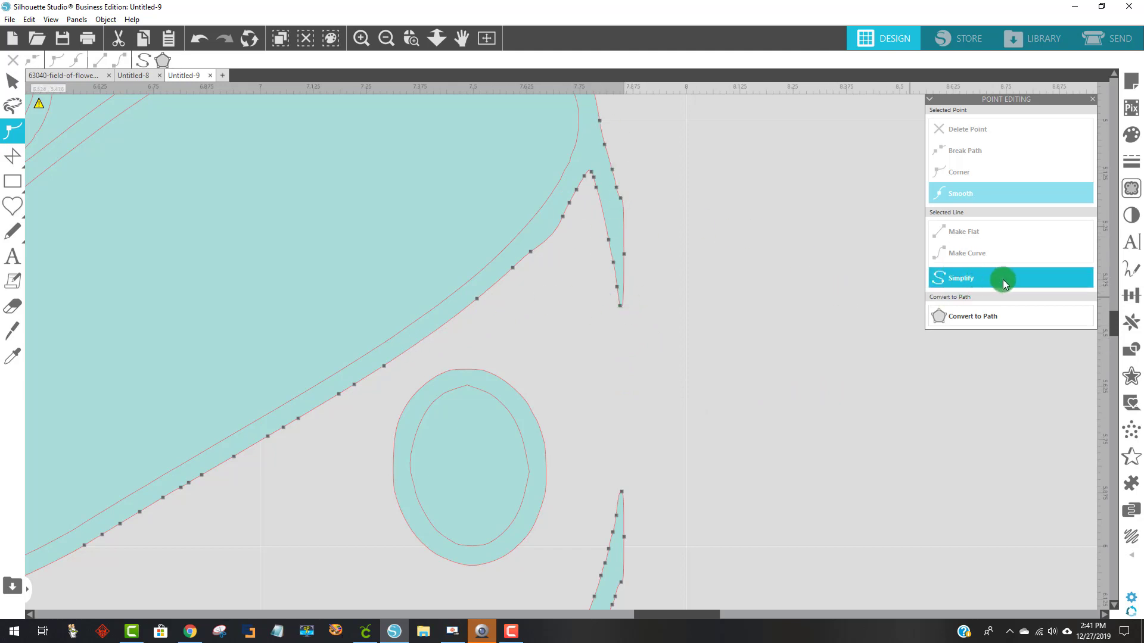
left_click(1053, 280)
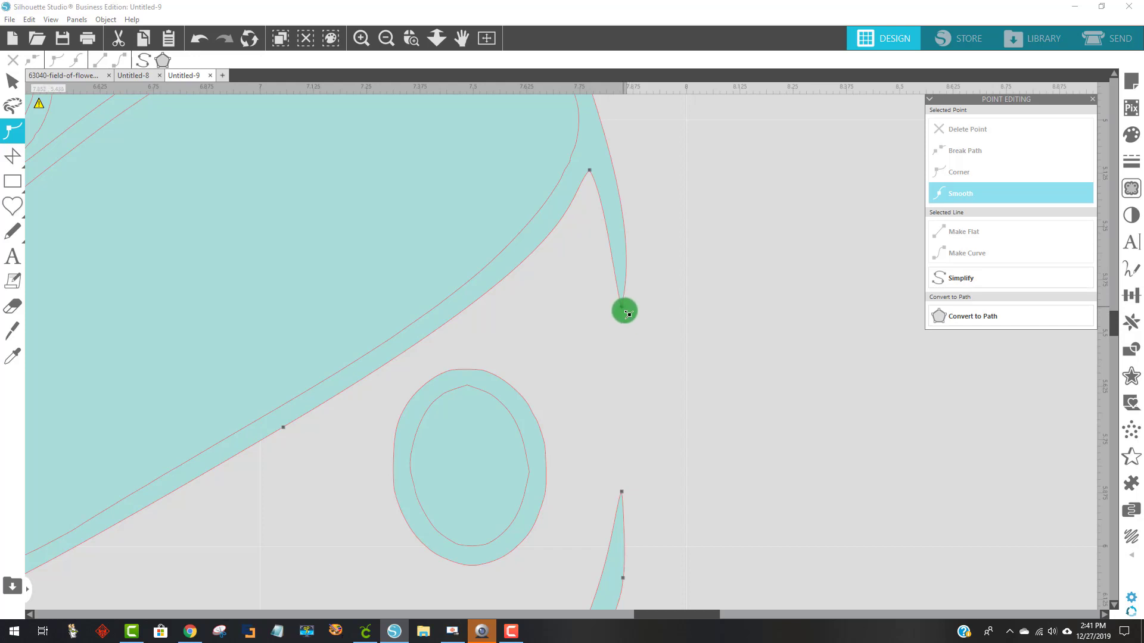
Break the body outline at the tip above the right-edge gap and pull the outer line's open end slightly outward and down
left_click_drag(628, 314, 624, 314)
left_click_drag(627, 311, 622, 306)
right_click(623, 310)
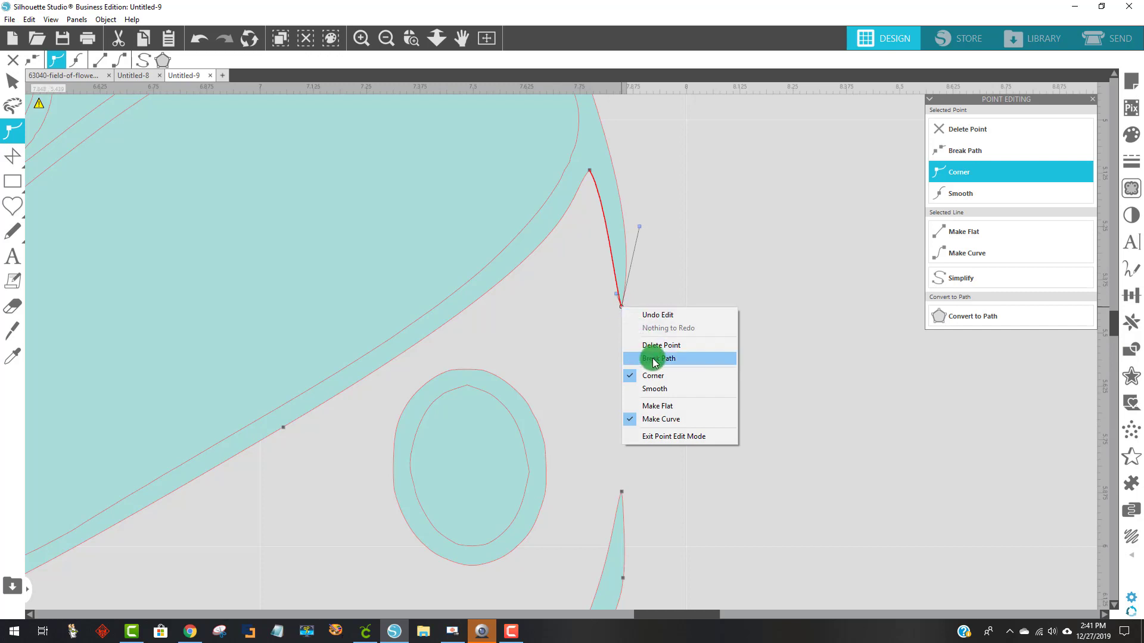
left_click(727, 359)
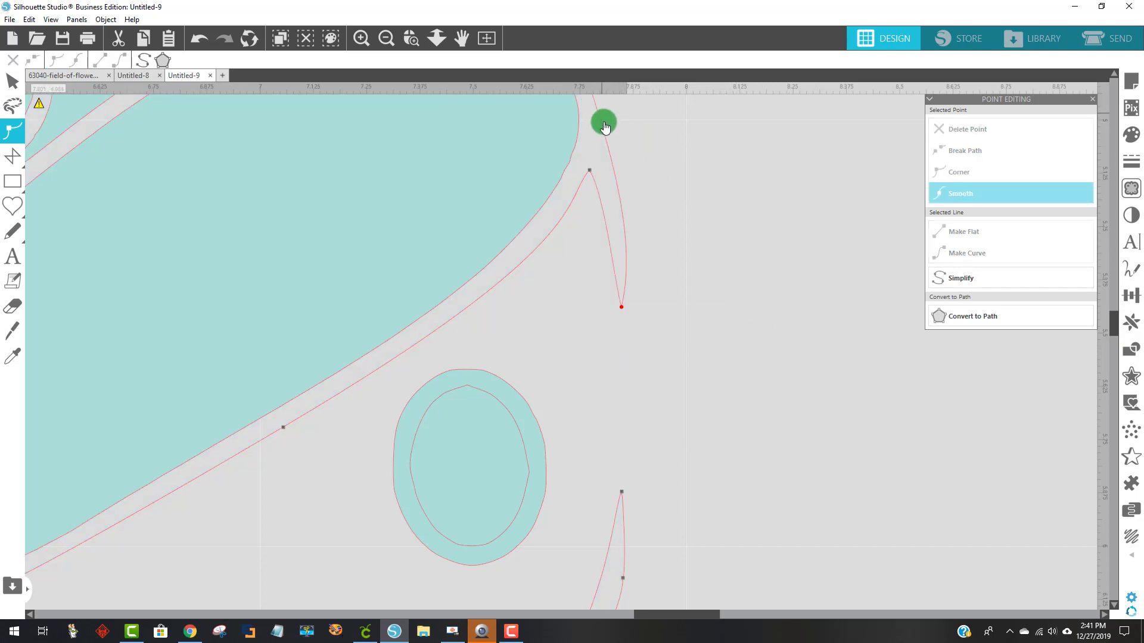
left_click(621, 308)
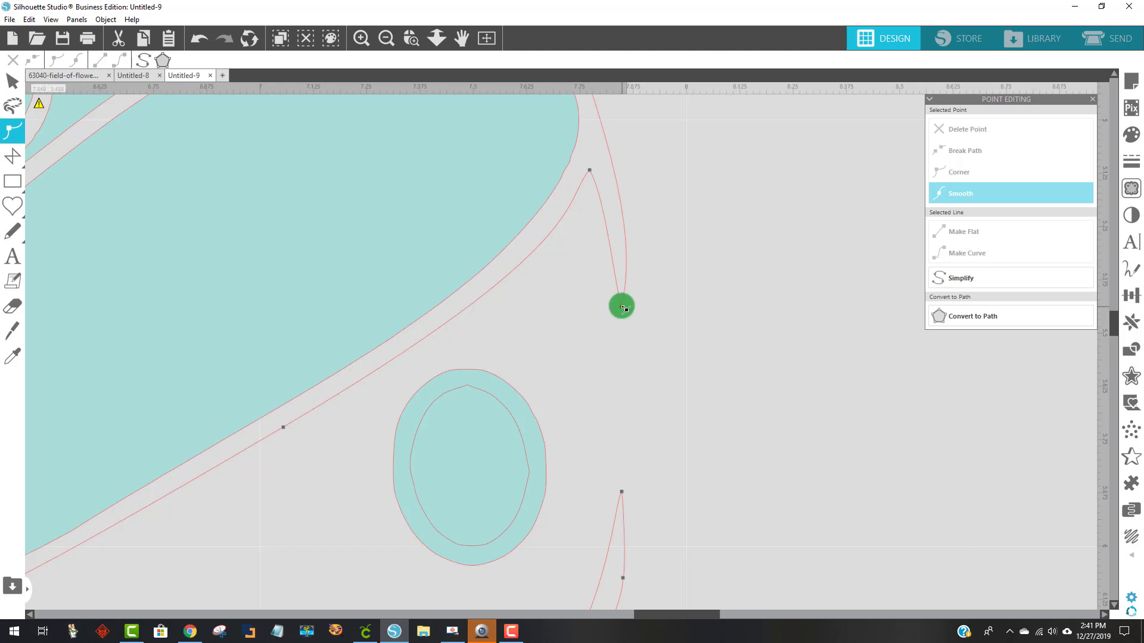
left_click_drag(624, 309, 639, 322)
left_click(697, 169)
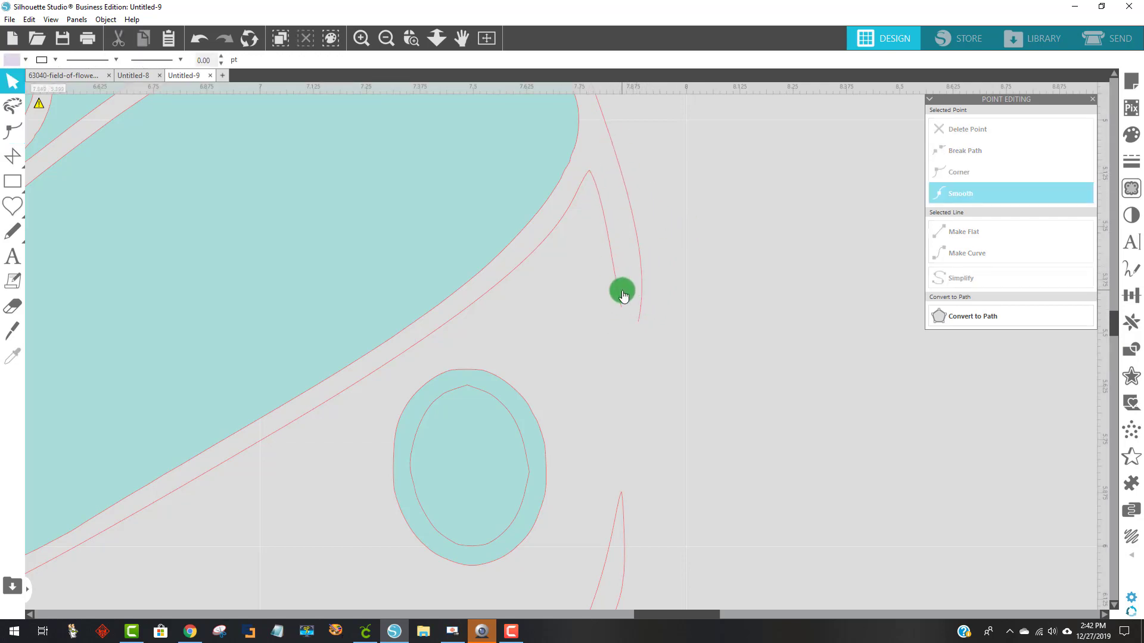
Break the body outline at the tip below the right-edge gap and extend both open ends upward toward the upper line ends
scroll(708, 281, "down", 1)
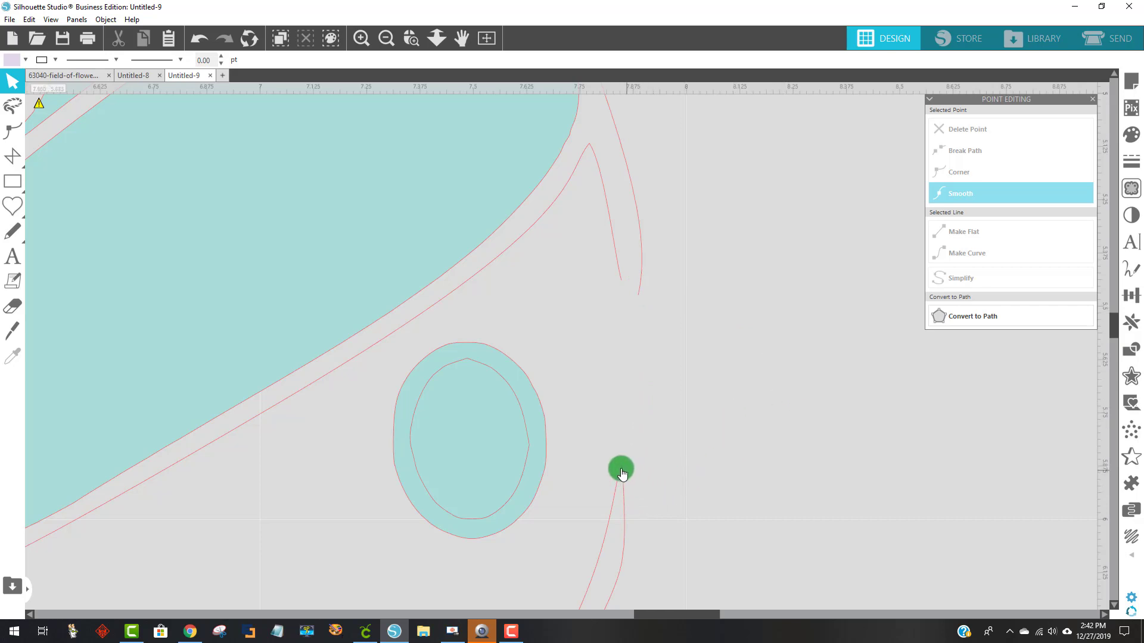
scroll(735, 411, "down", 4)
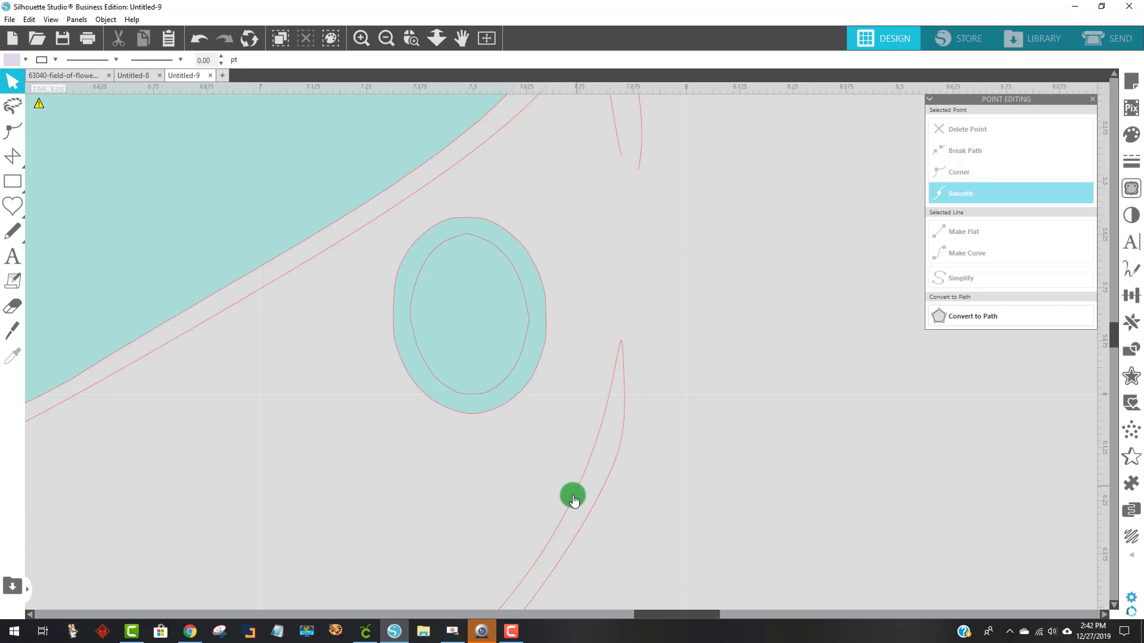
scroll(744, 395, "up", 1)
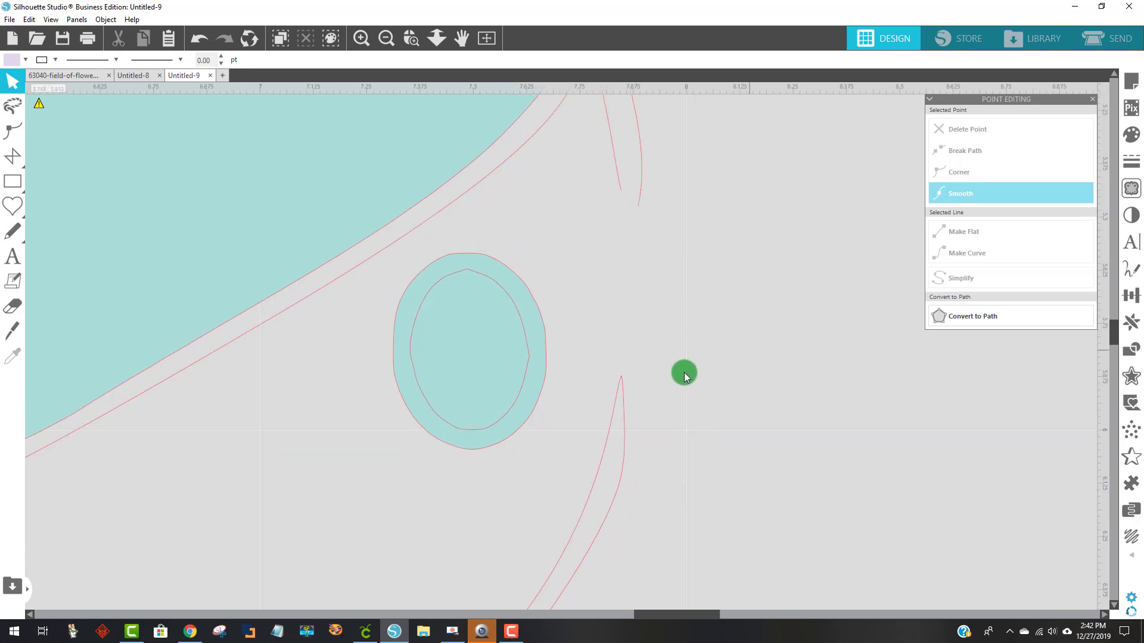
double_click(621, 381)
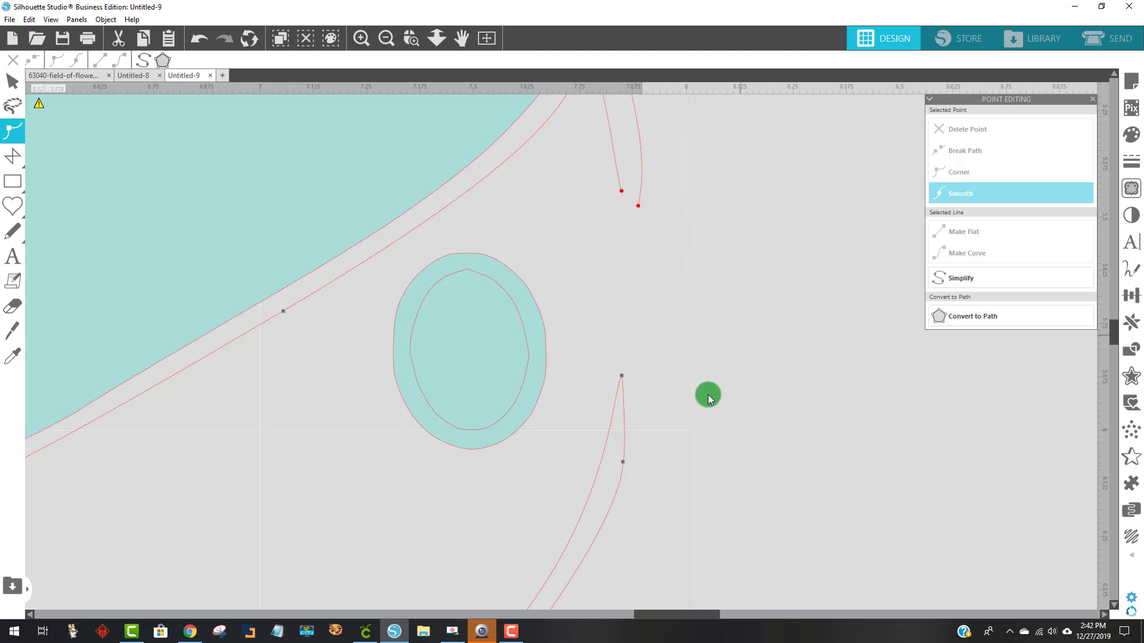
right_click(623, 378)
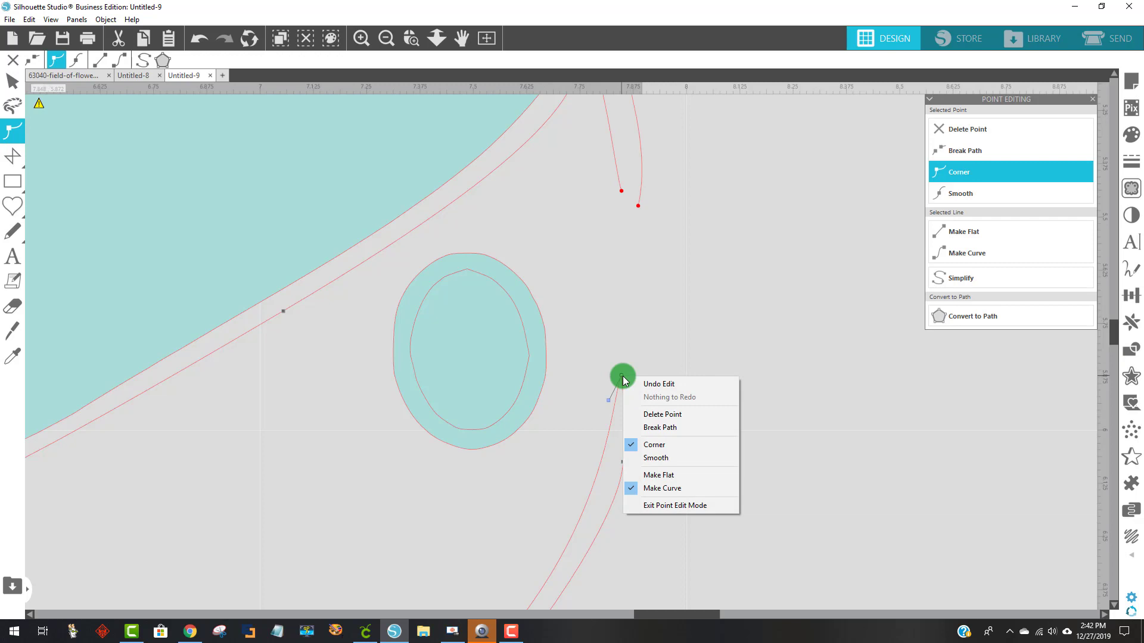
left_click(677, 429)
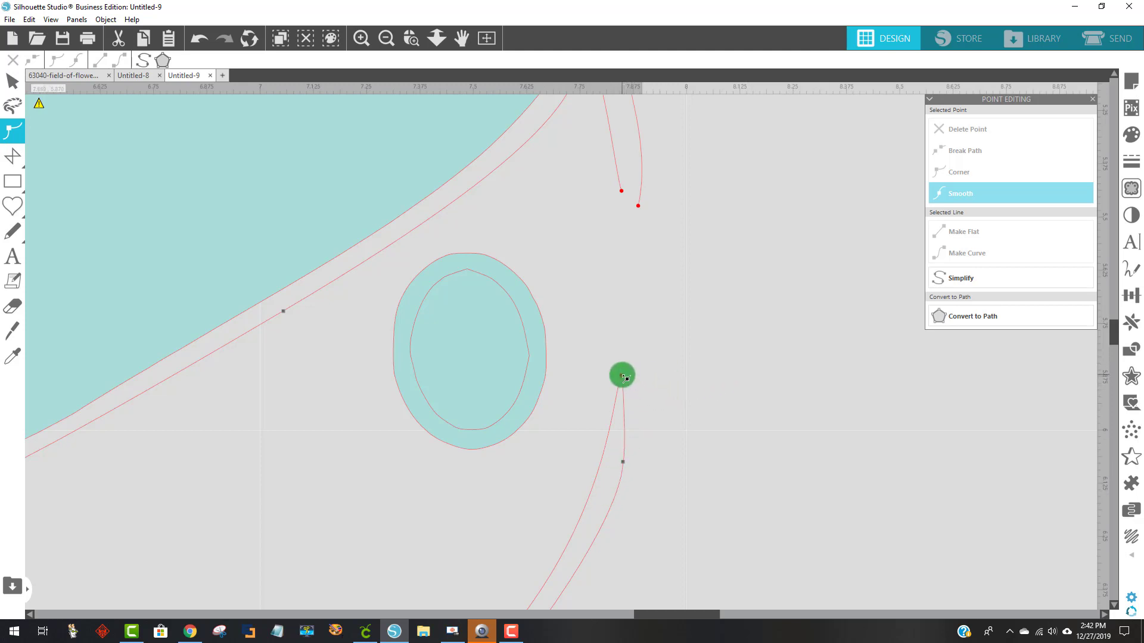
left_click_drag(625, 377, 647, 298)
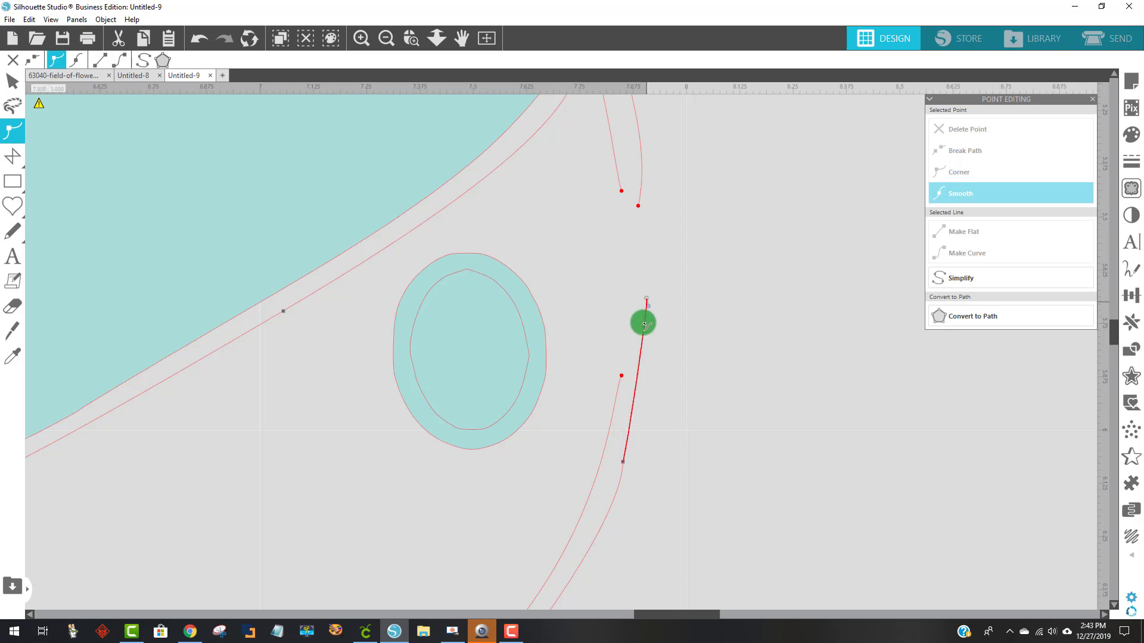
left_click(621, 376)
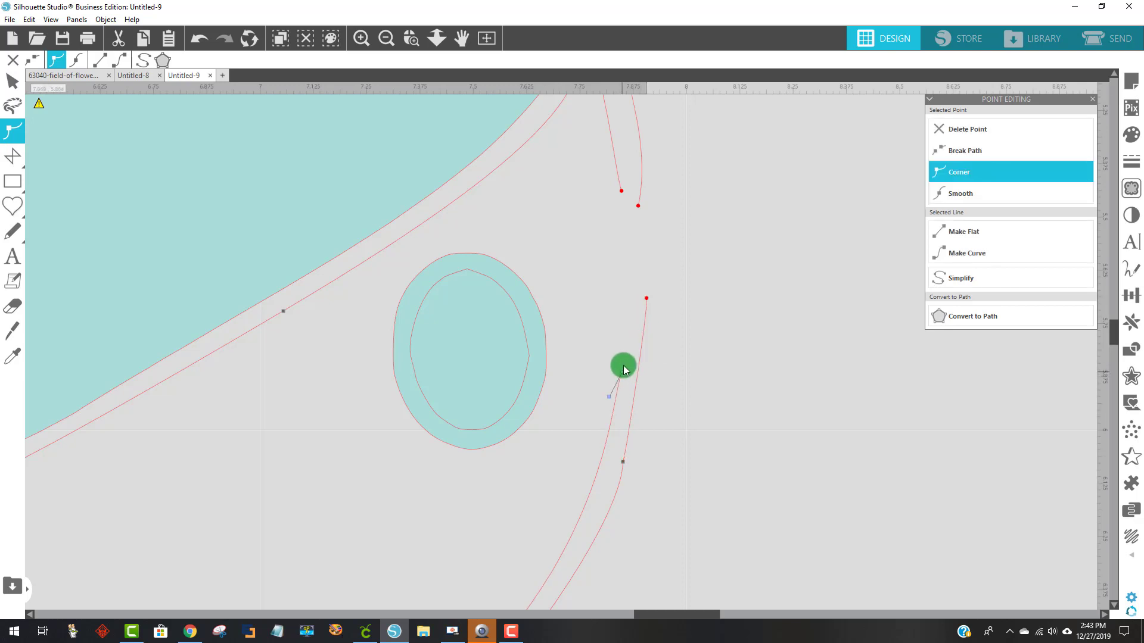
left_click_drag(625, 369, 635, 270)
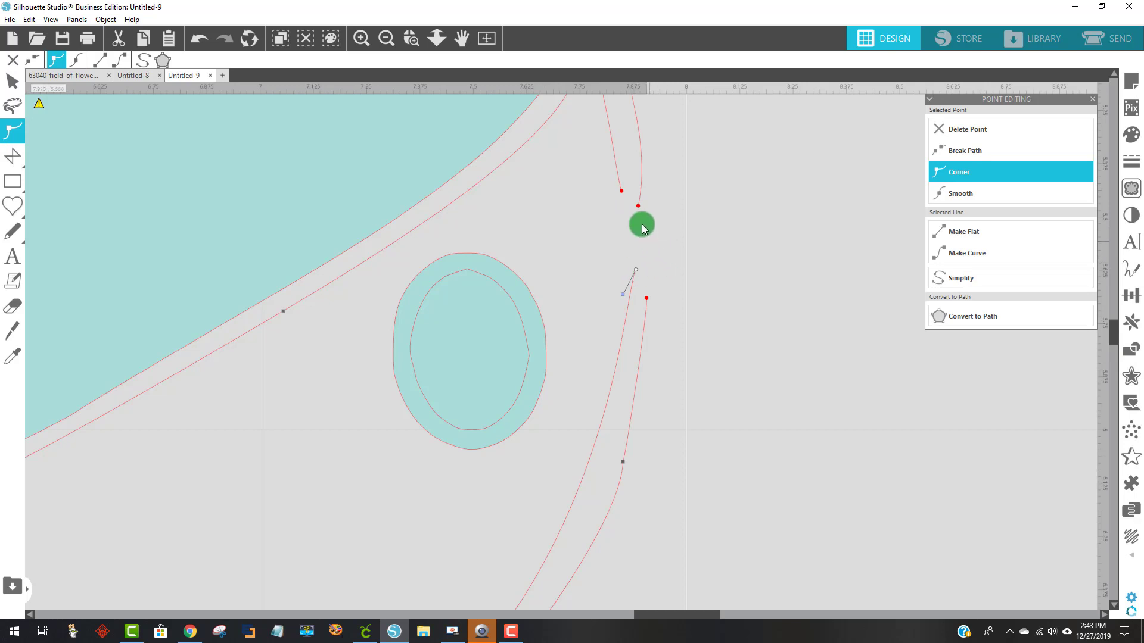
Try to close the gap by joining the upper inner end to the lower outer end and the upper outer end to the inner
left_click_drag(623, 193, 647, 296)
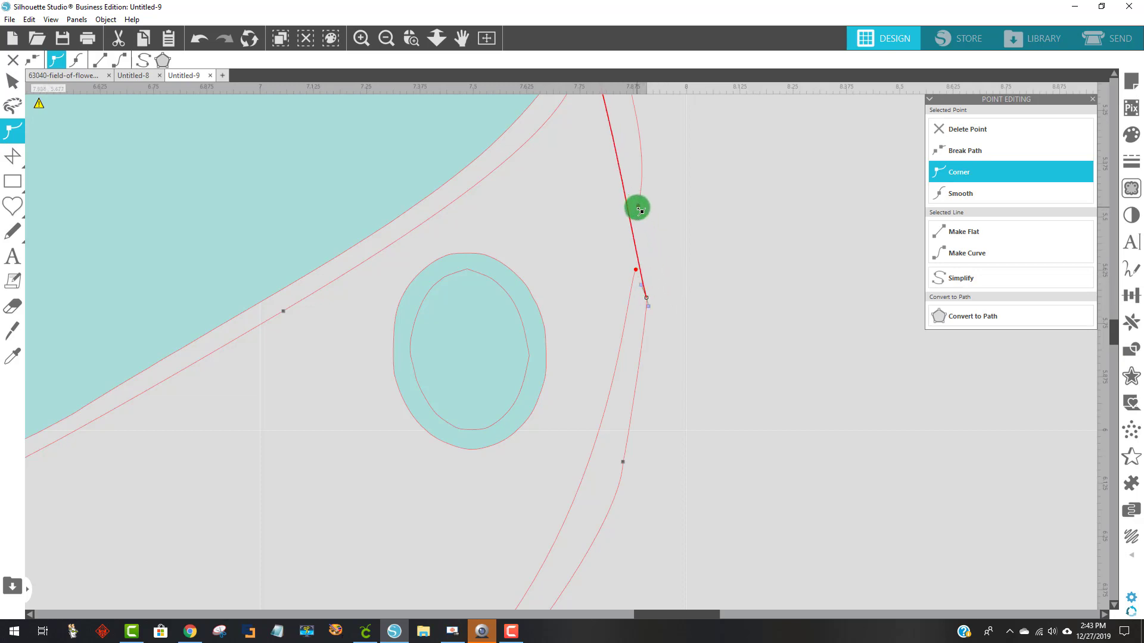
left_click(634, 244)
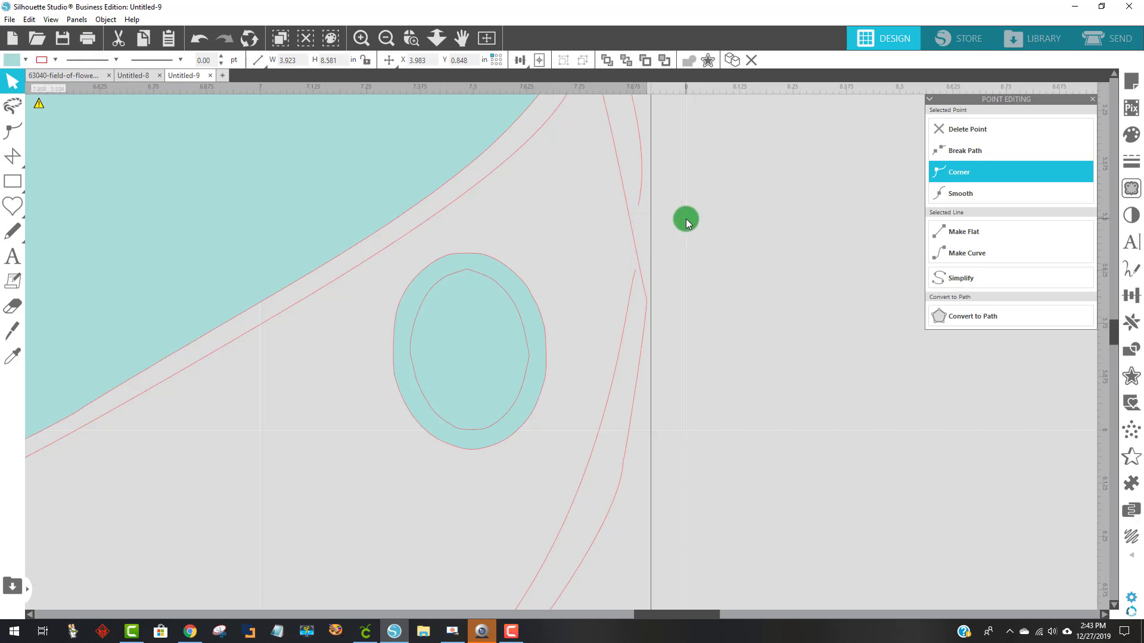
double_click(638, 206)
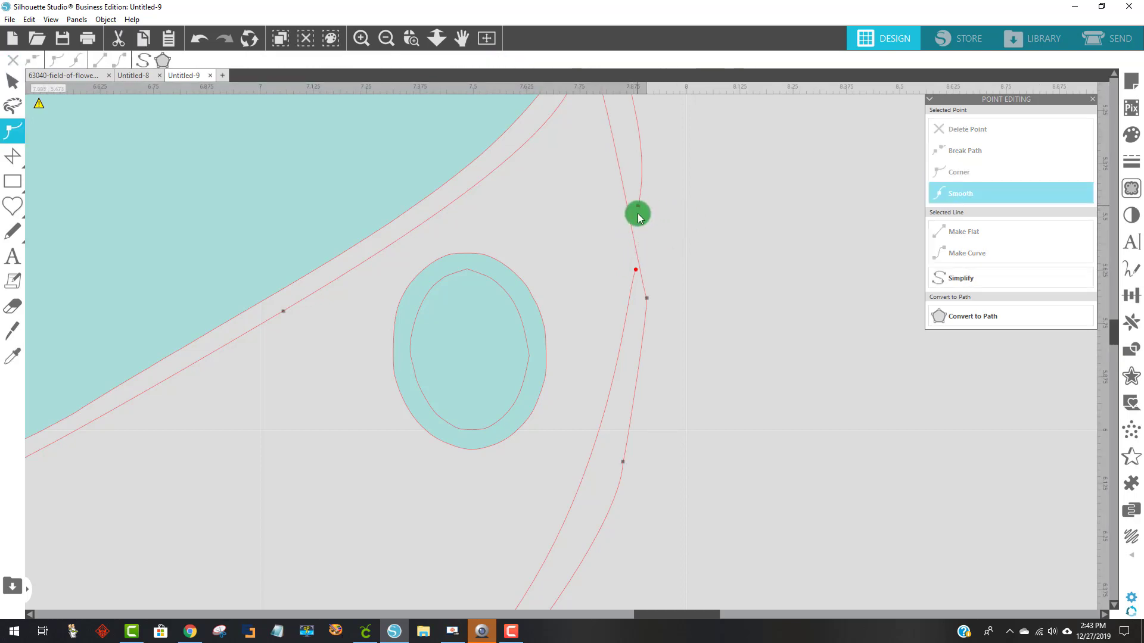
left_click_drag(638, 213, 636, 267)
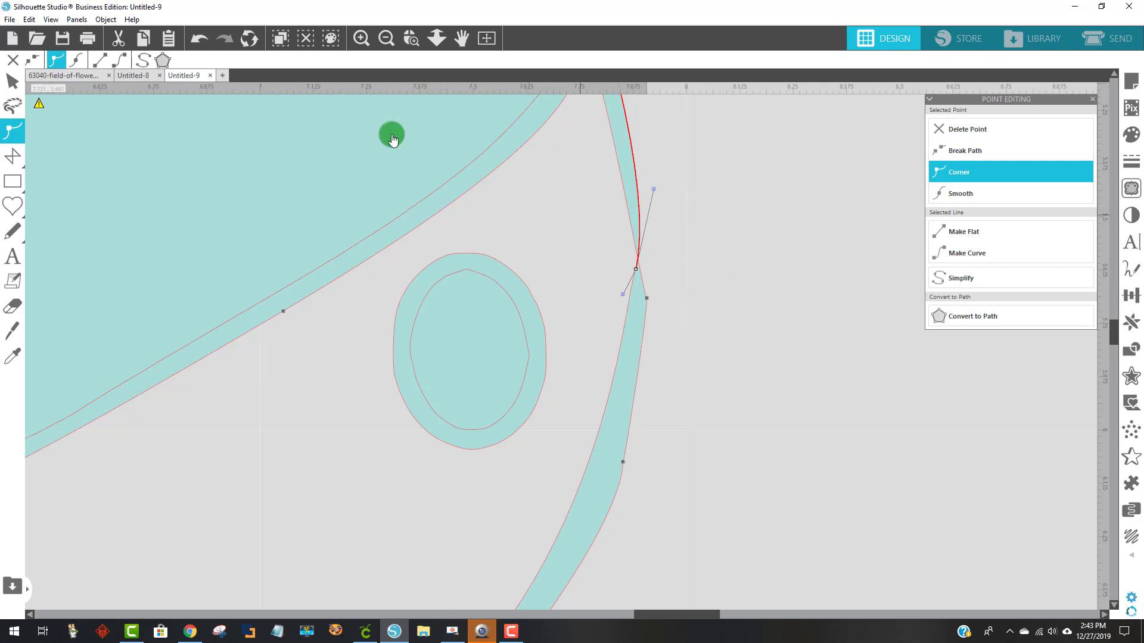
Undo both crossed joins of the body outline's open ends at the right-edge gap
left_click(199, 38)
left_click(199, 38)
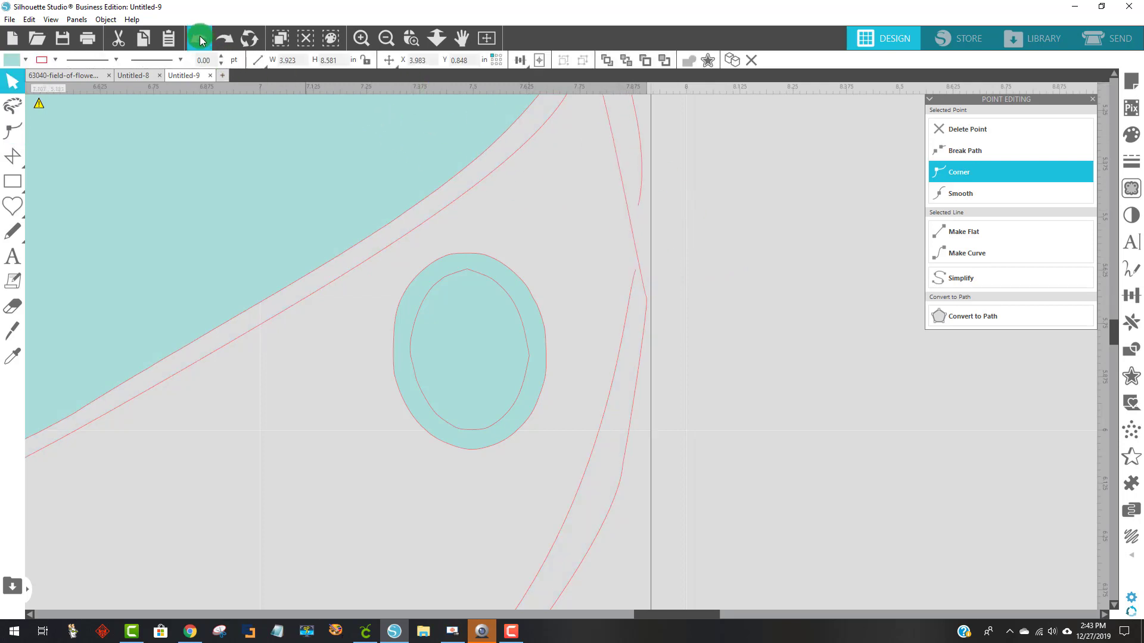
left_click(199, 38)
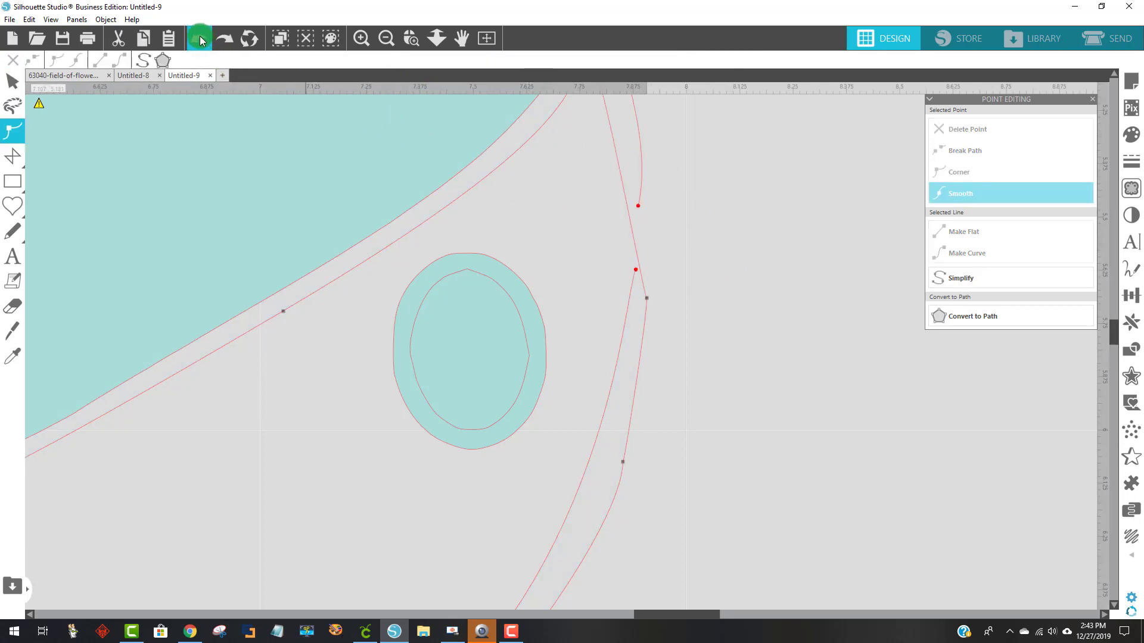
left_click(199, 38)
Join the inner line's upper end to its lower end and the outer line's upper end to its lower end
left_click_drag(621, 190, 631, 261)
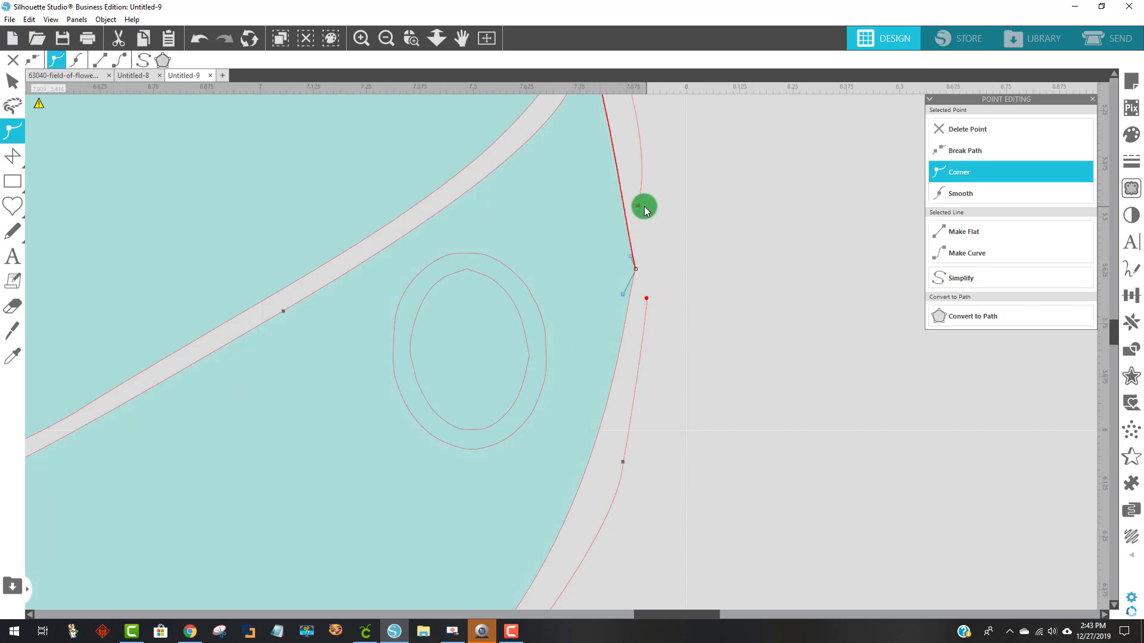
left_click_drag(641, 208, 651, 296)
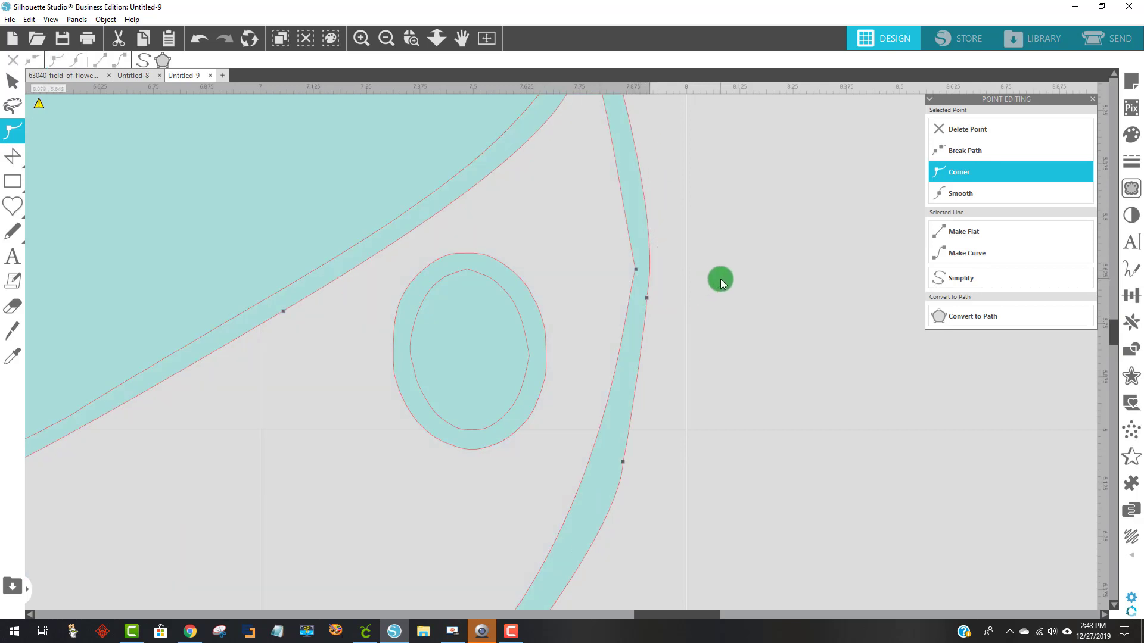
left_click(721, 279)
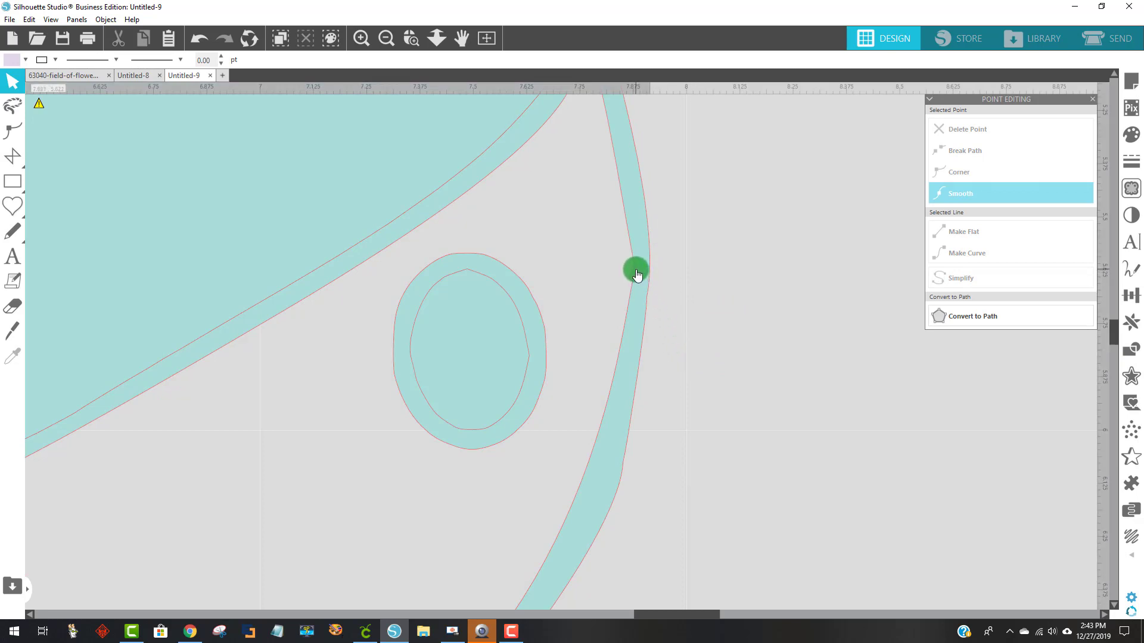
Smooth the inner line's joint at the body's right edge by shifting the point slightly inward and straightening its handle, then finish point editing
double_click(636, 272)
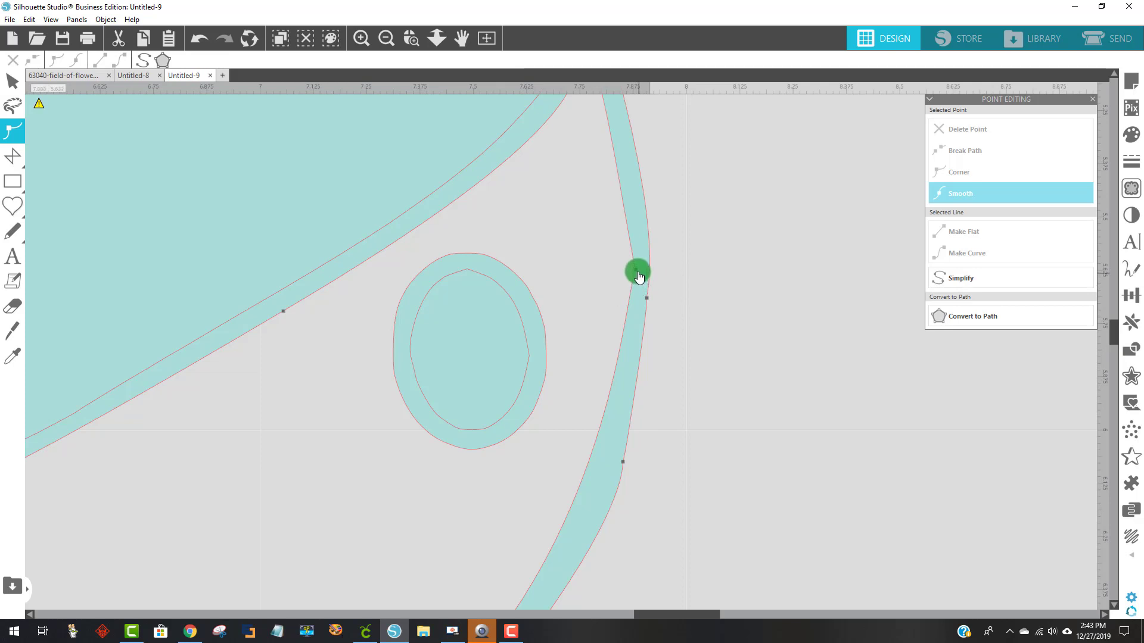
left_click_drag(637, 269, 631, 304)
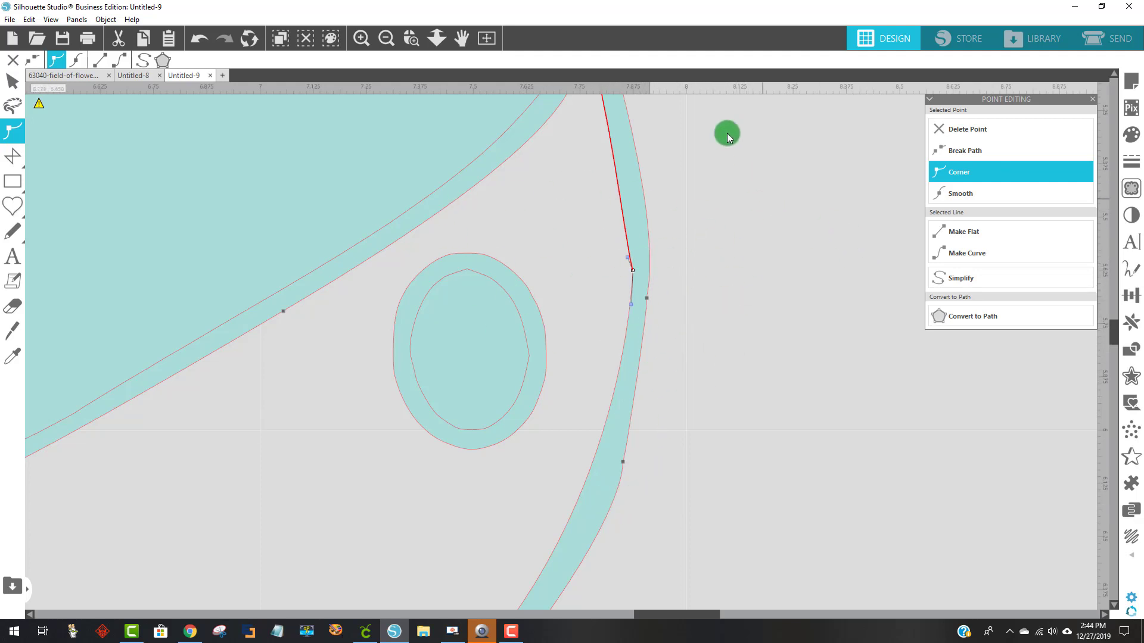
left_click(388, 38)
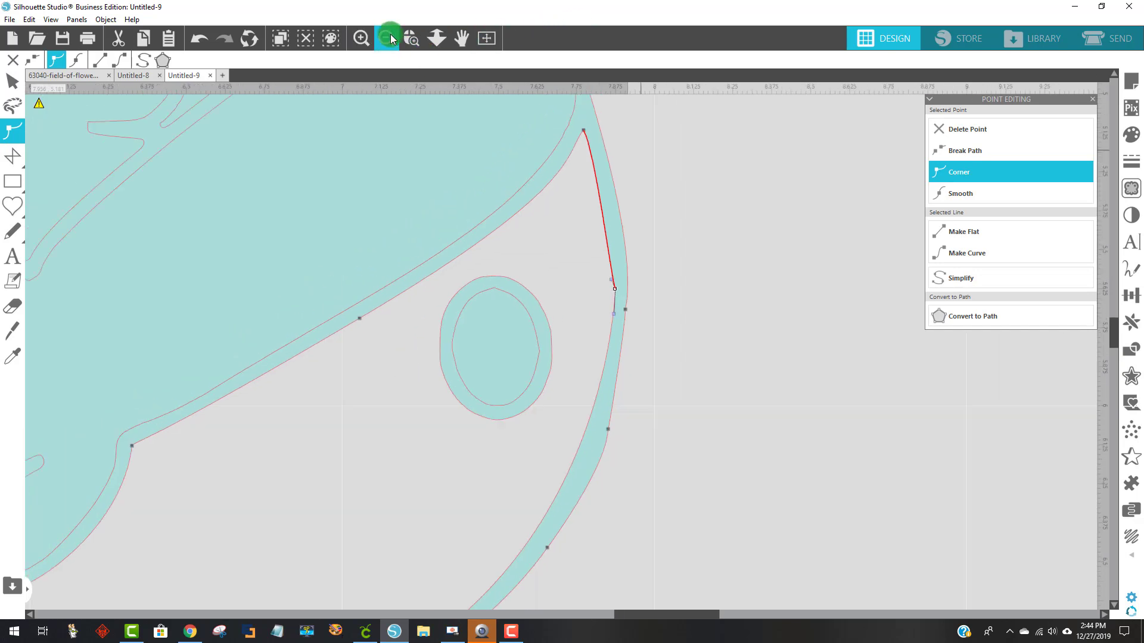
left_click(390, 35)
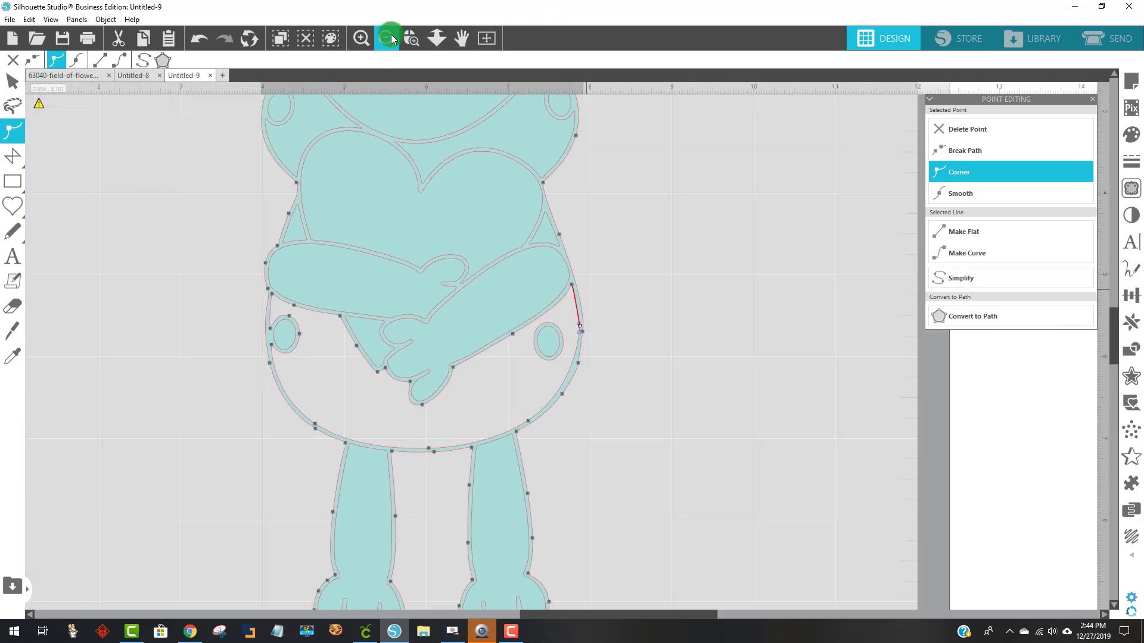
left_click(391, 34)
left_click(390, 34)
left_click(674, 210)
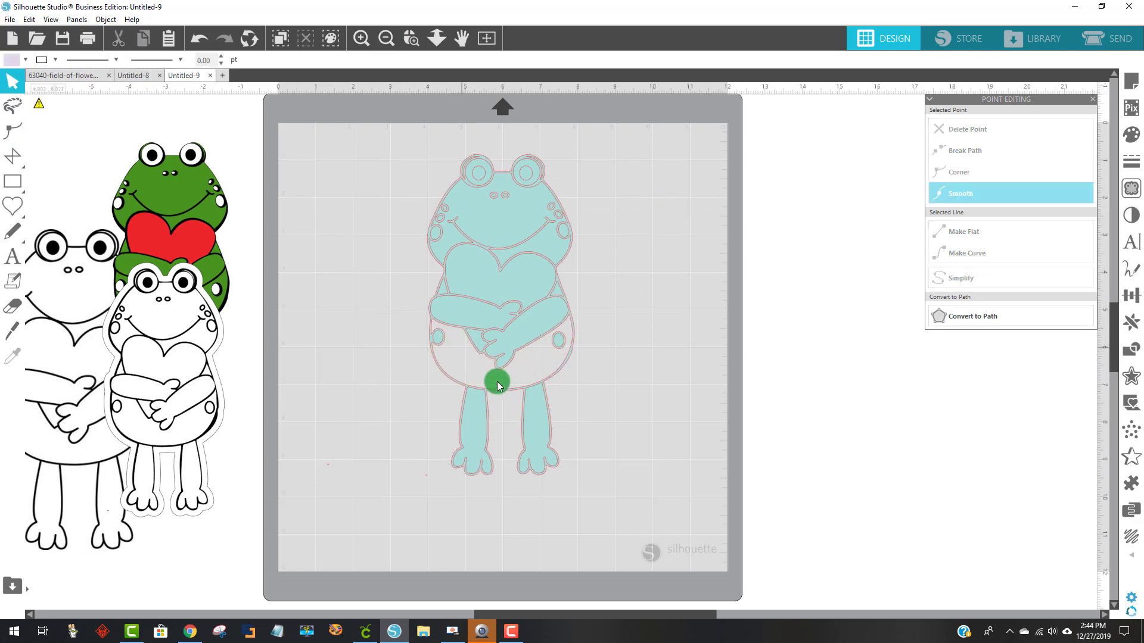
Make a compound path from all the traced frog pieces on the mat and release it into separate shapes
left_click_drag(601, 500, 412, 122)
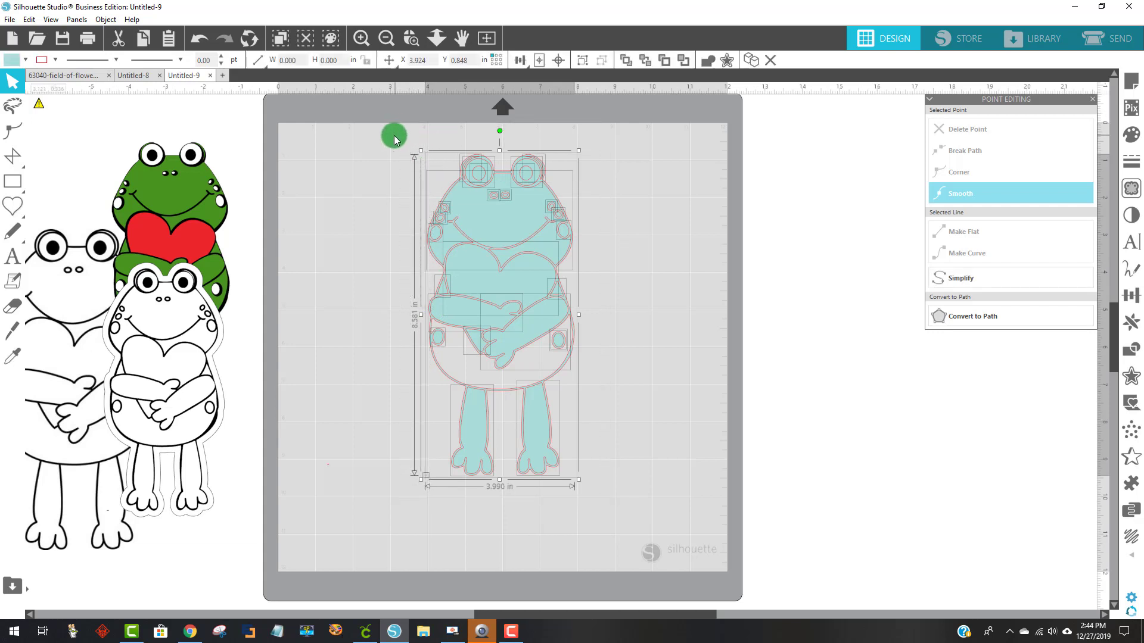
left_click(115, 20)
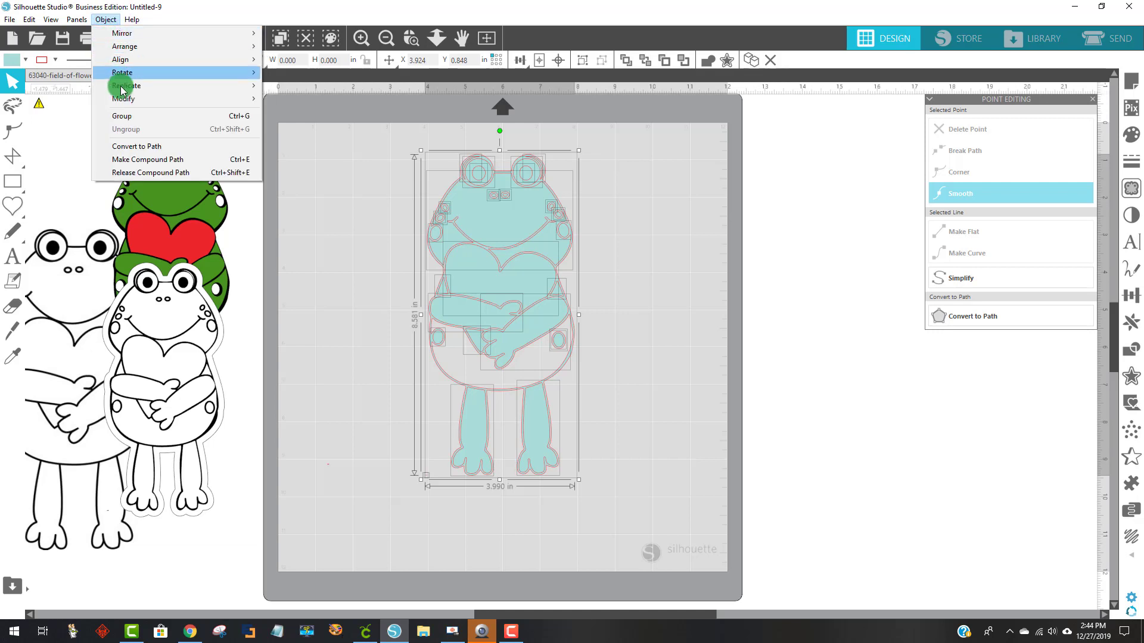
left_click(145, 164)
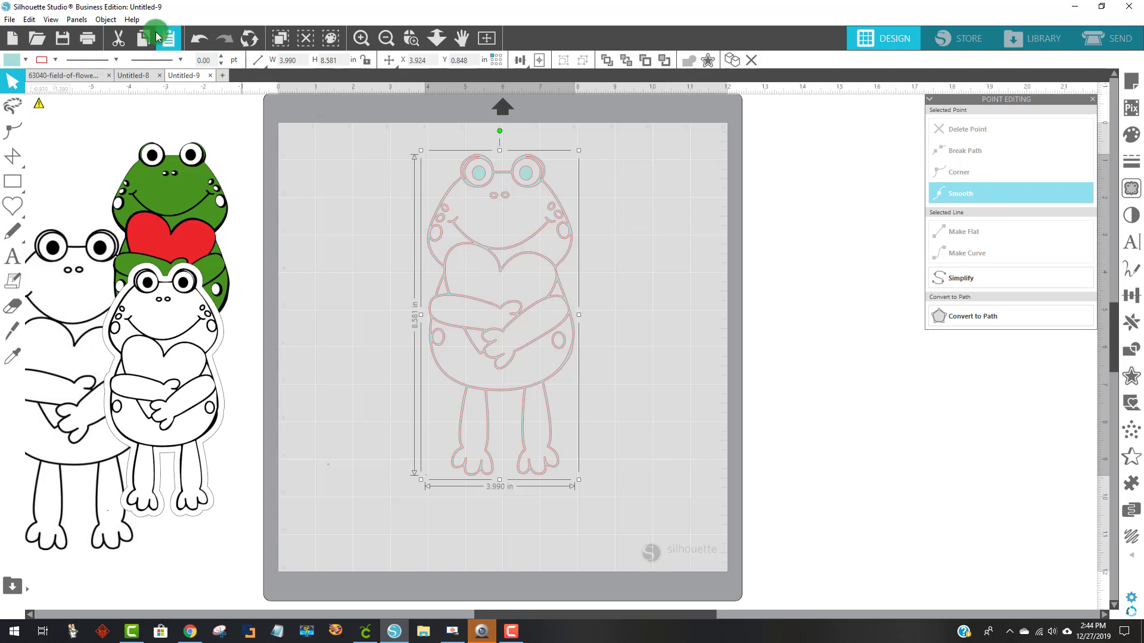
left_click(114, 21)
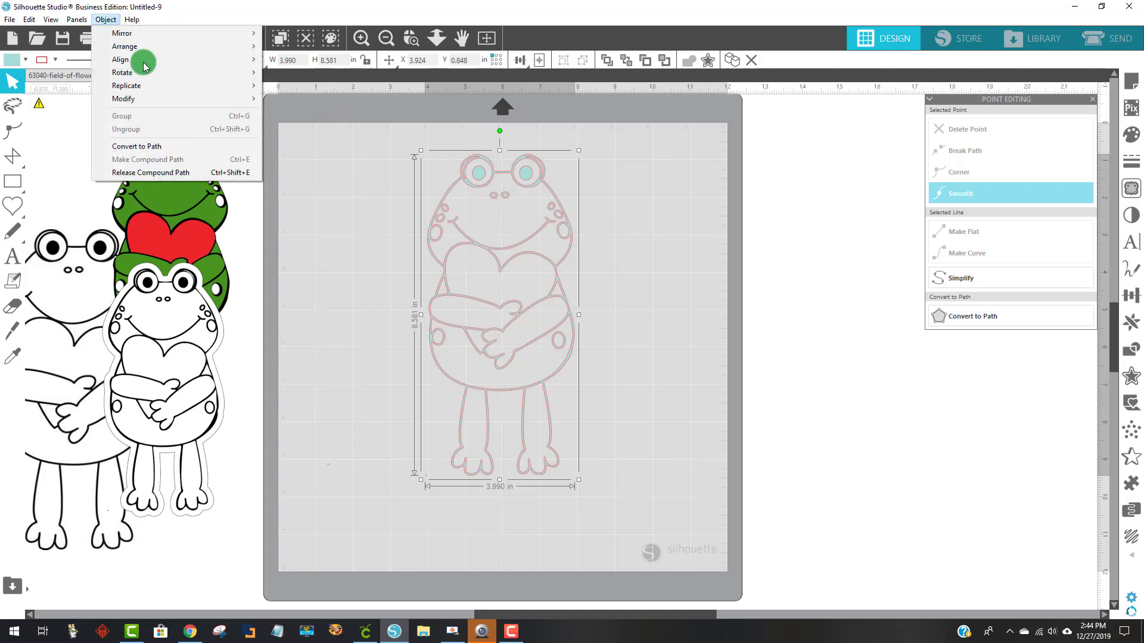
left_click(208, 180)
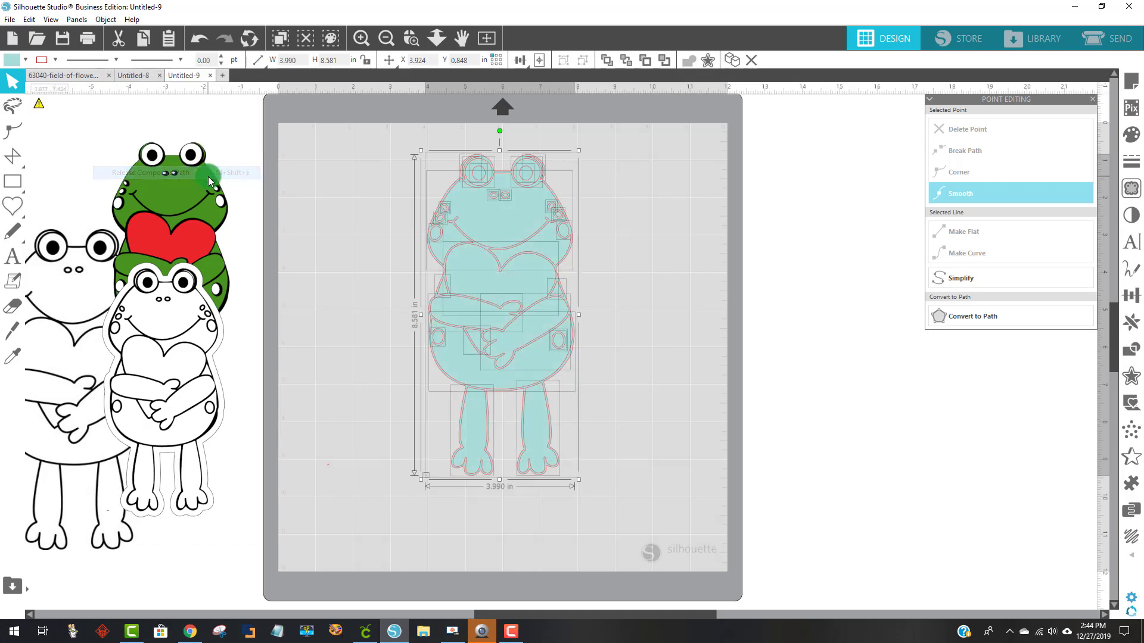
left_click(658, 298)
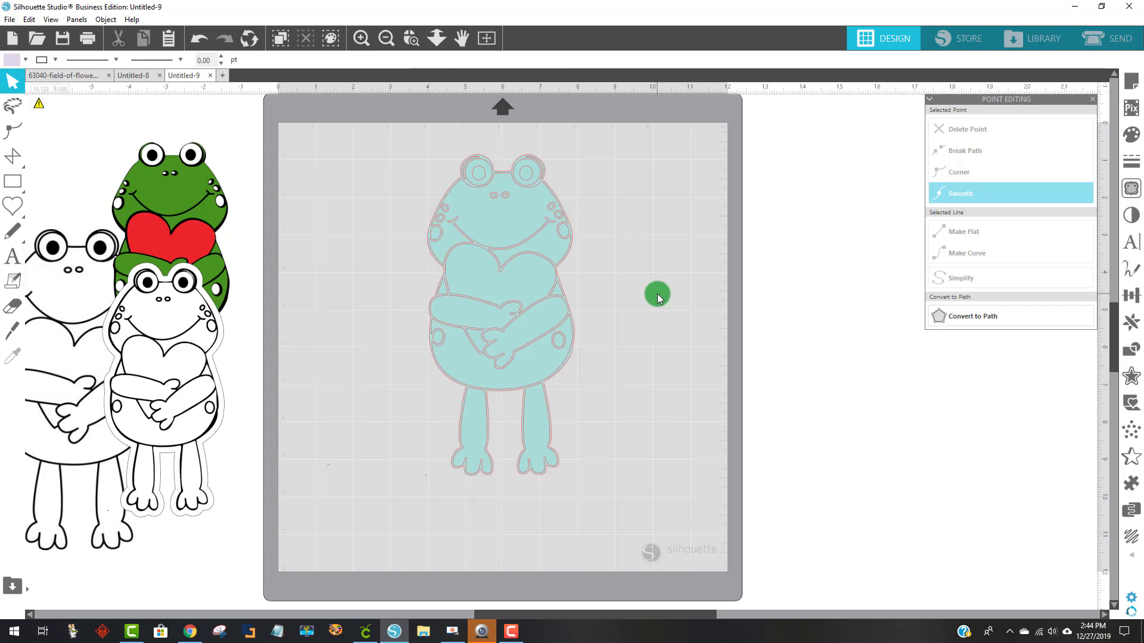
Move the small outlined frog away from the colored reference frog and place the colored frog closer to the mat
left_click_drag(180, 334, 55, 386)
left_click_drag(181, 277, 222, 289)
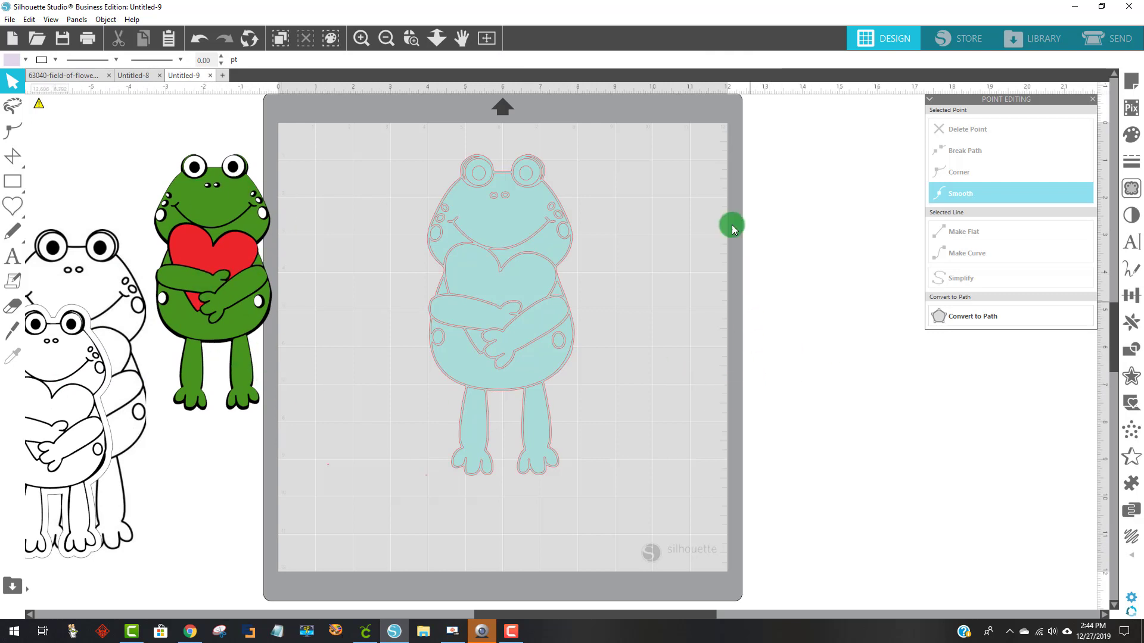
Fill both legs of the traced frog with the reference frog's green
left_click(472, 438)
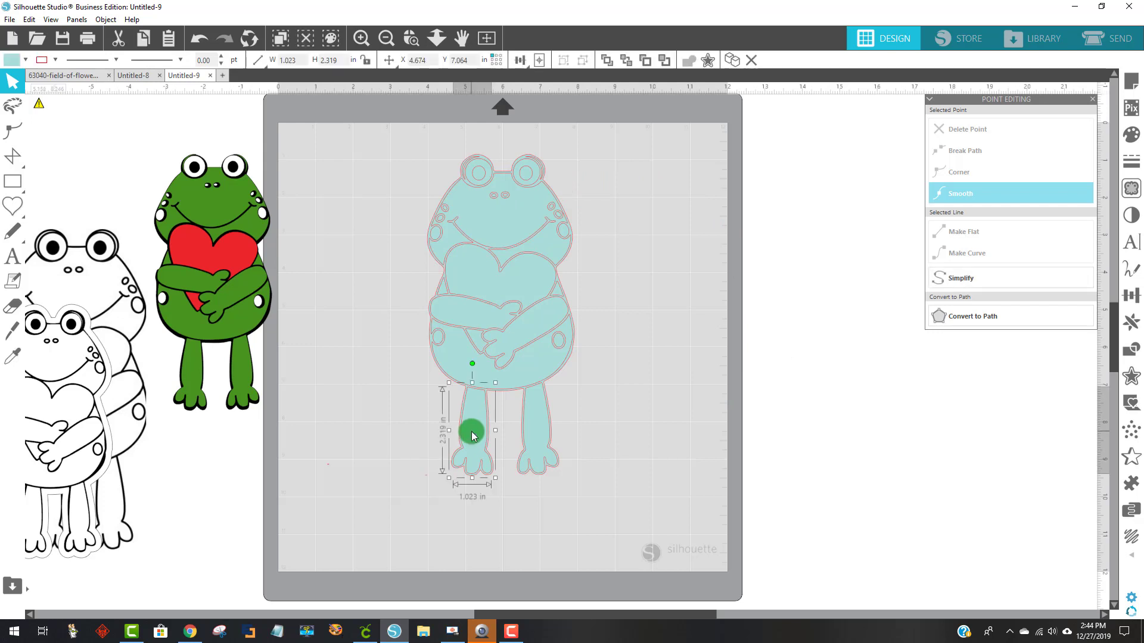
left_click(548, 421, "shift")
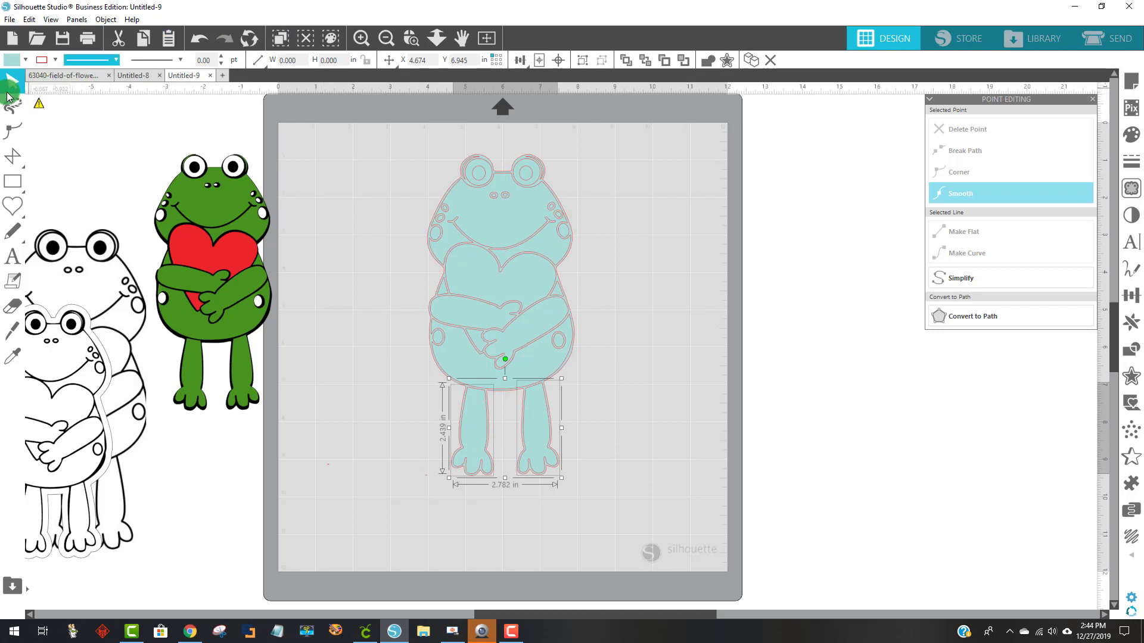
left_click(13, 61)
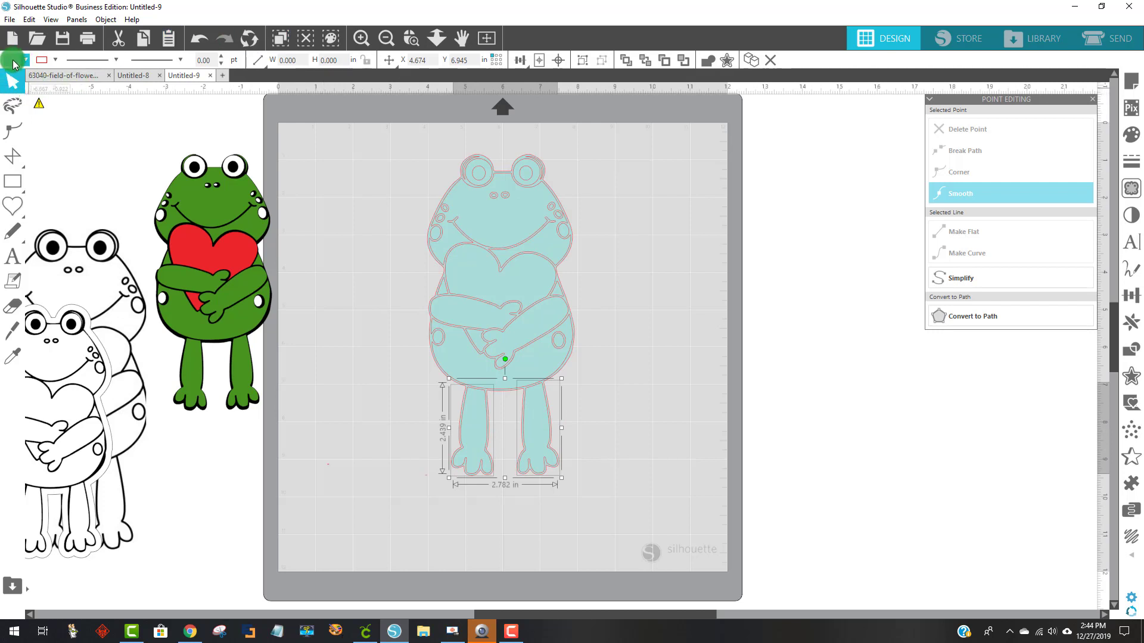
left_click(61, 80)
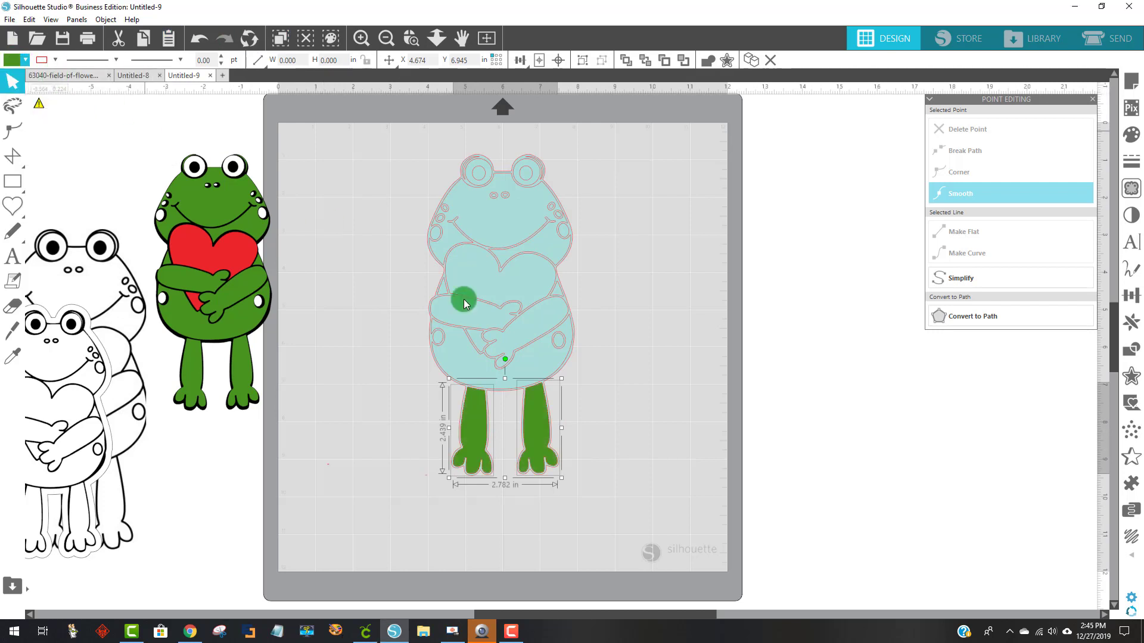
left_click(683, 453)
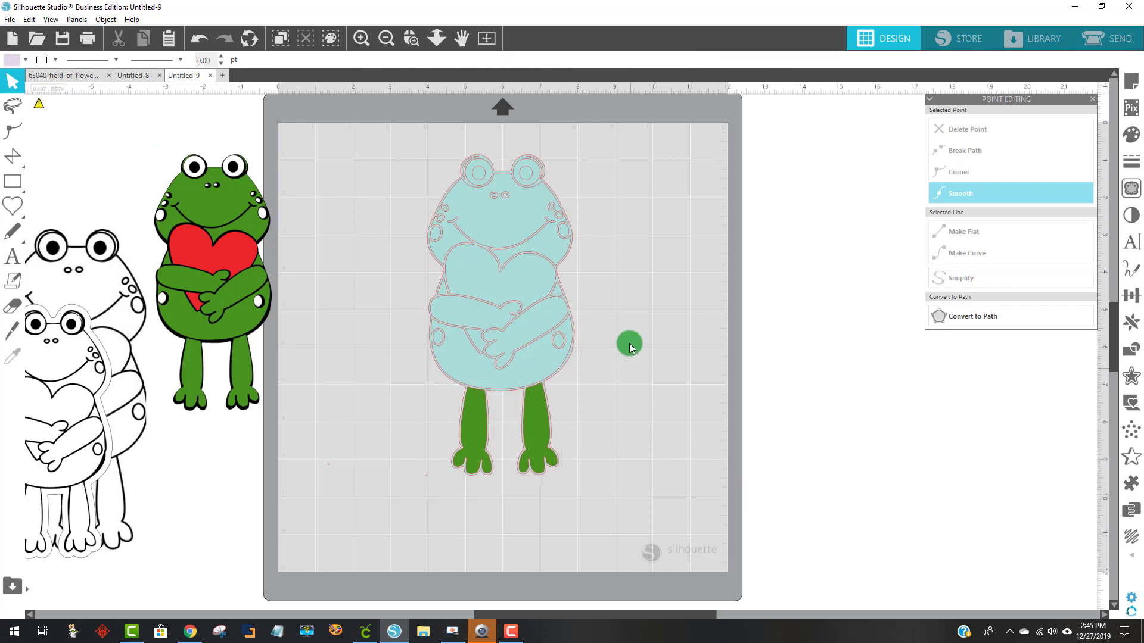
Fill the traced frog's lower body and both arms with the same green as the legs
left_click(524, 371)
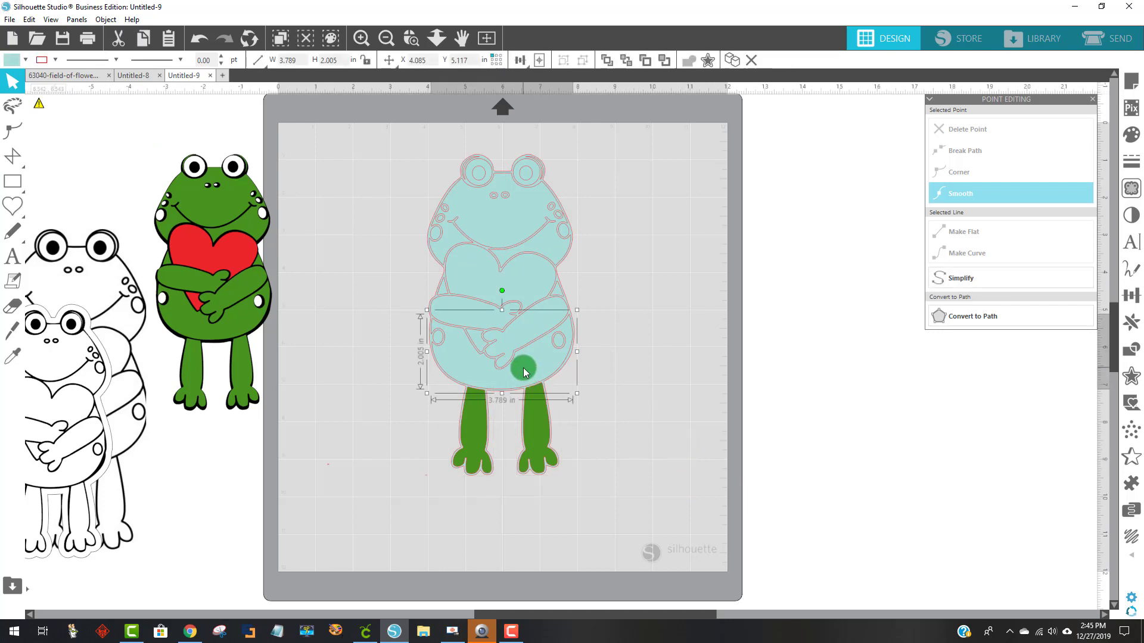
left_click(540, 328, "shift")
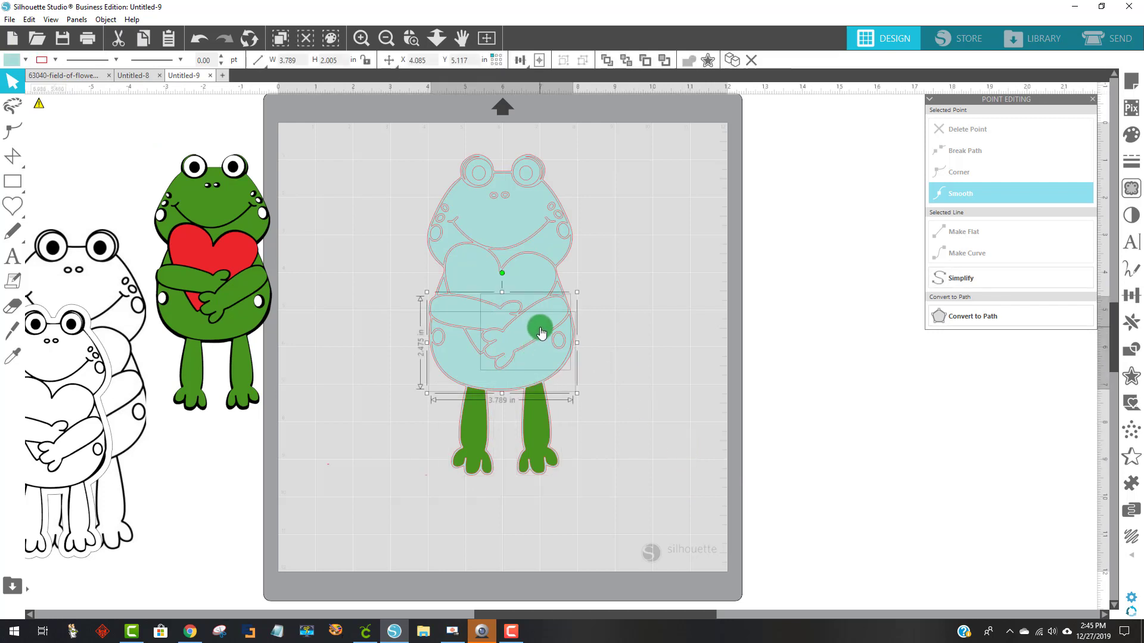
left_click(474, 318, "shift")
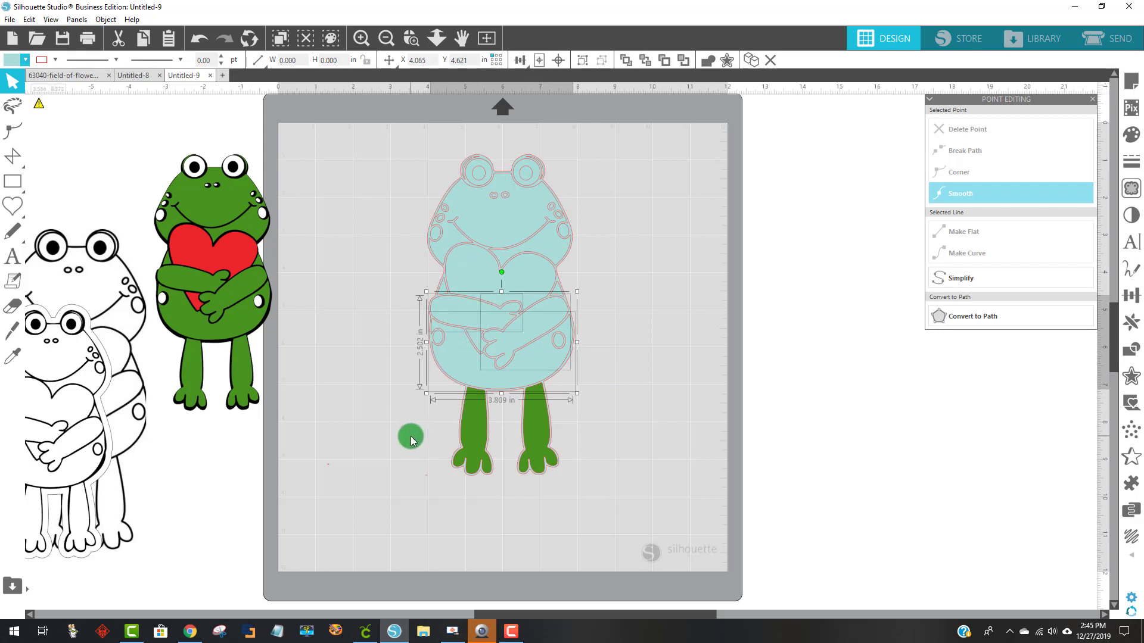
left_click(13, 63)
left_click(15, 85)
left_click(607, 305)
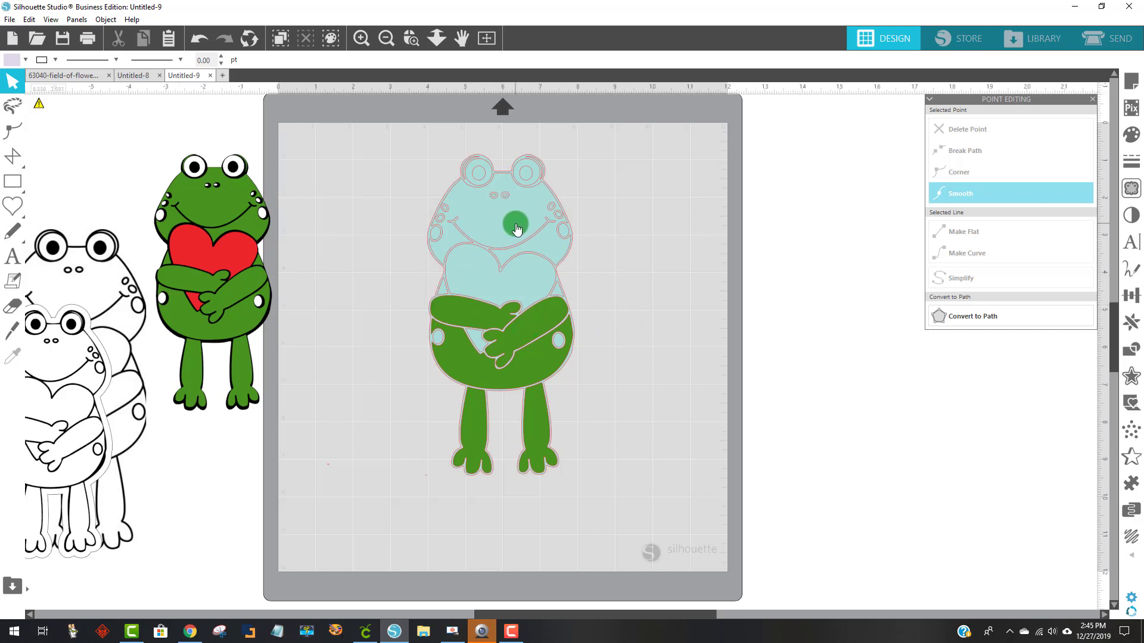
Fill the head, the outer eye shapes and the small body pieces on either side of the heart with the same green
left_click(443, 292)
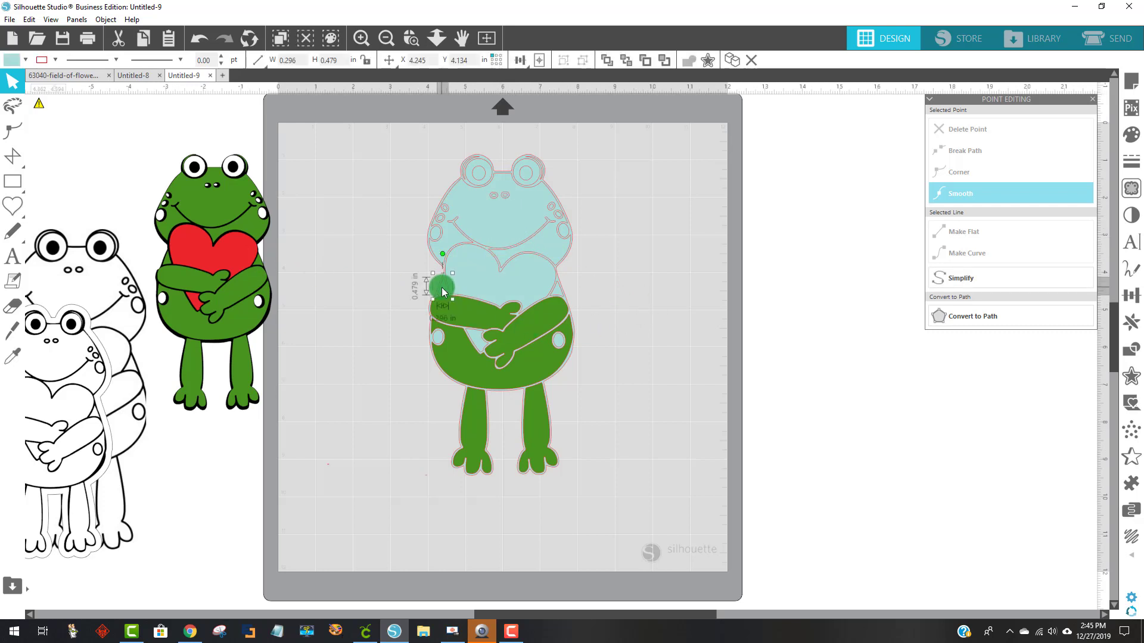
left_click(559, 294)
left_click(544, 247)
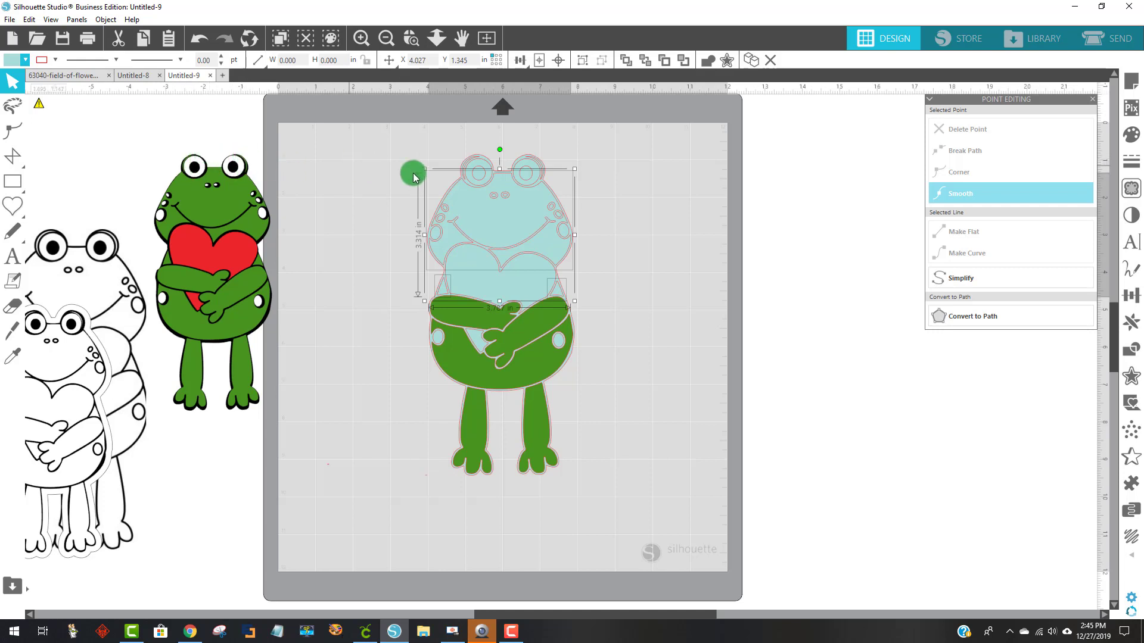
left_click(467, 167, "shift")
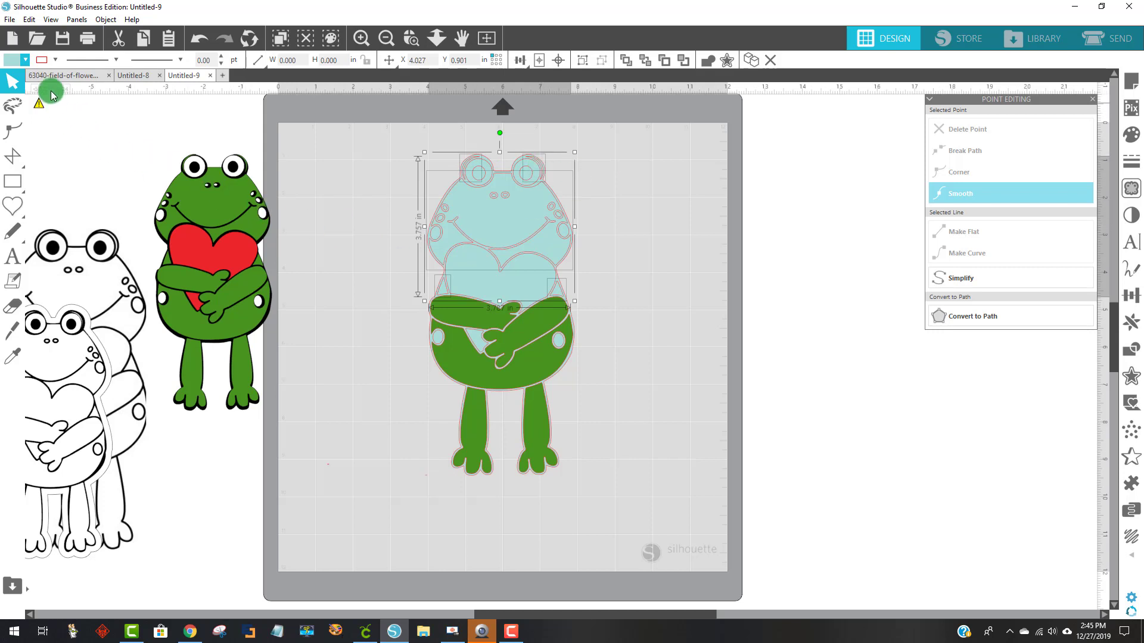
left_click(11, 60)
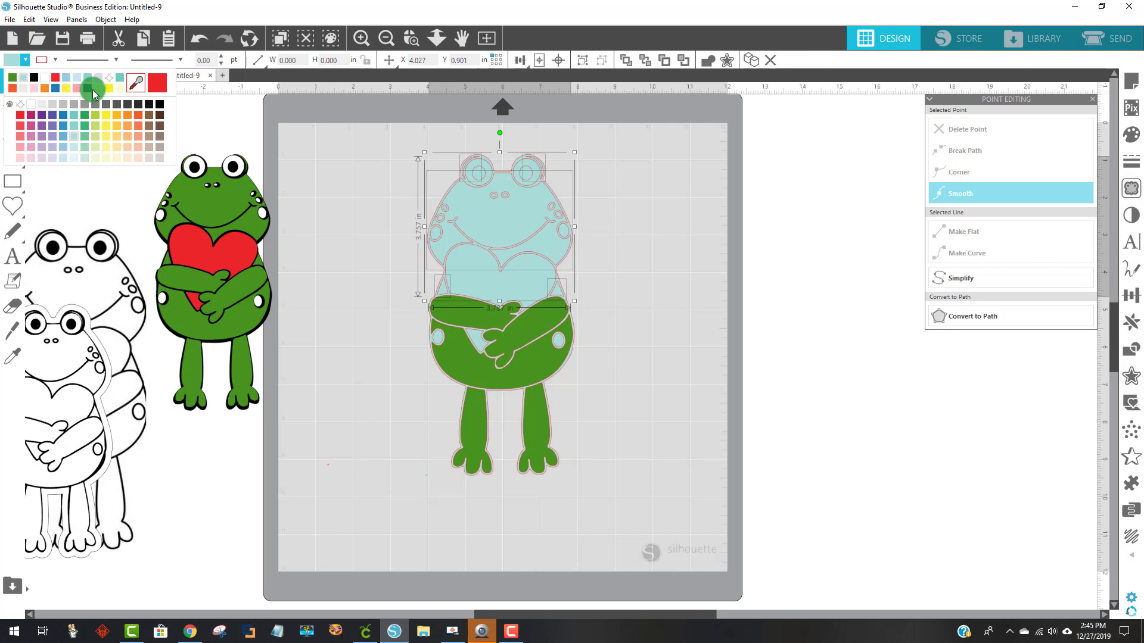
left_click(13, 80)
left_click(645, 285)
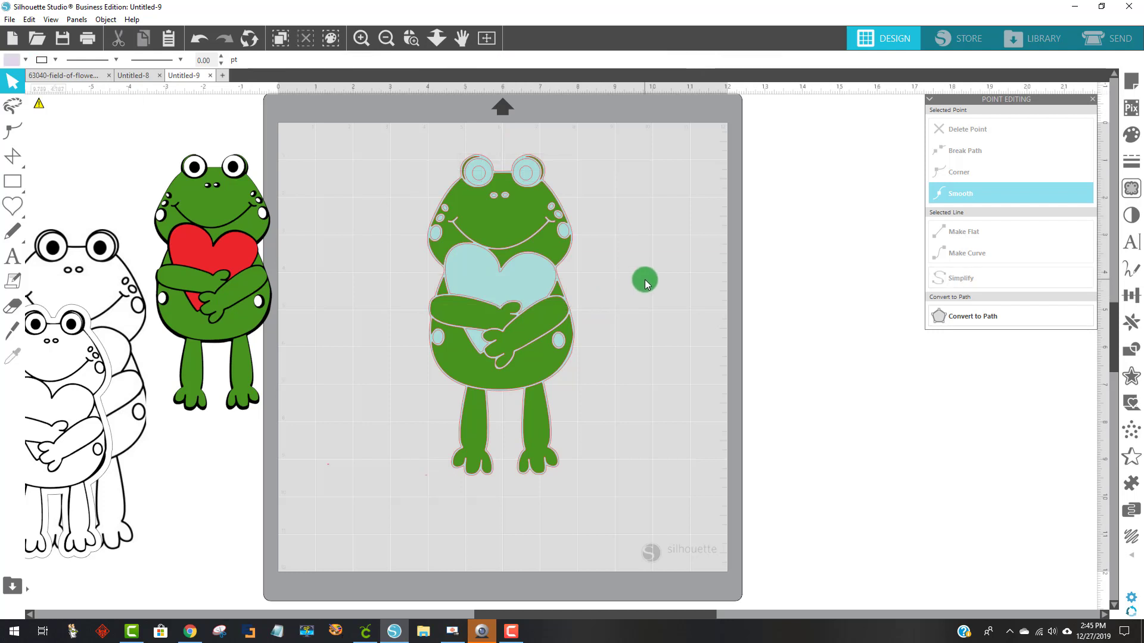
Fill both pieces of the traced frog's heart with the red sampled from the reference frog's heart
left_click(538, 287)
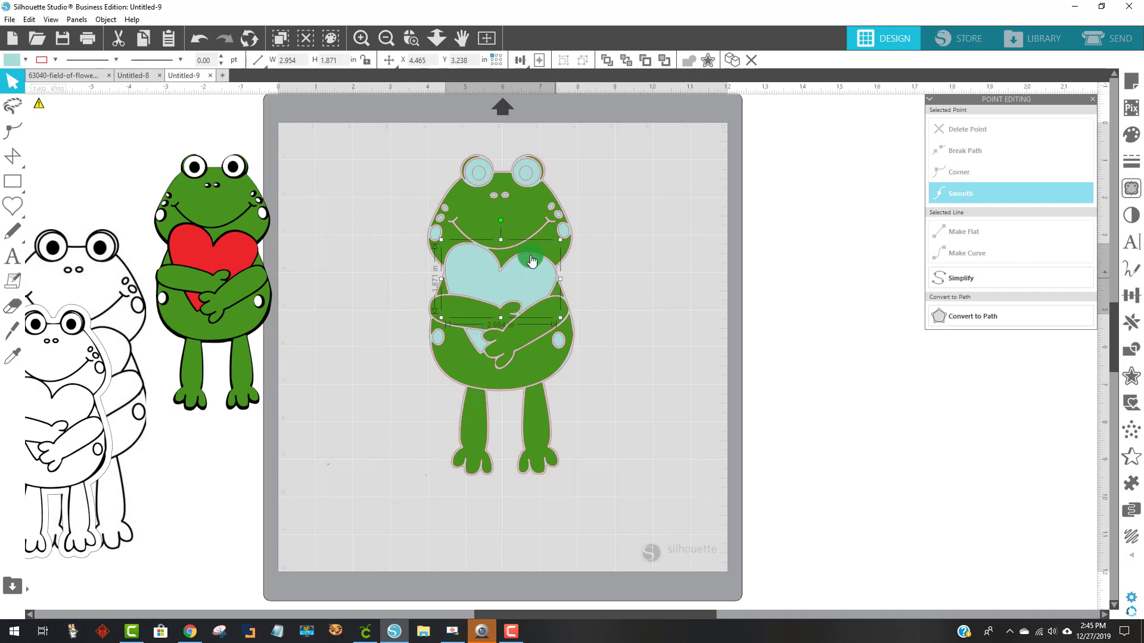
left_click(478, 339, "shift")
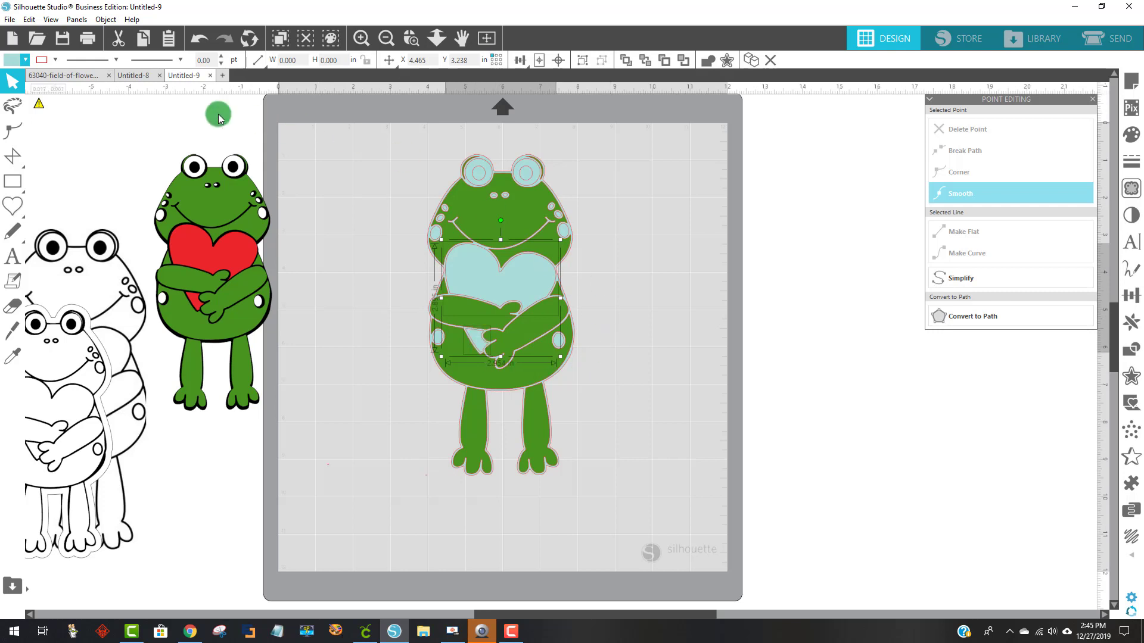
left_click(16, 61)
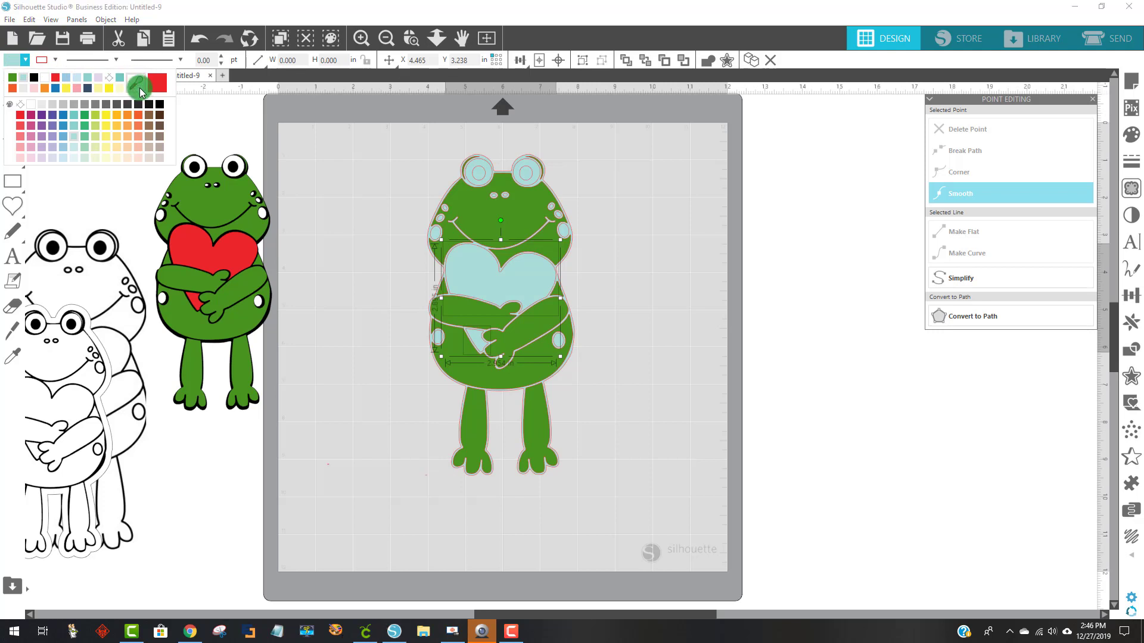
left_click(137, 87)
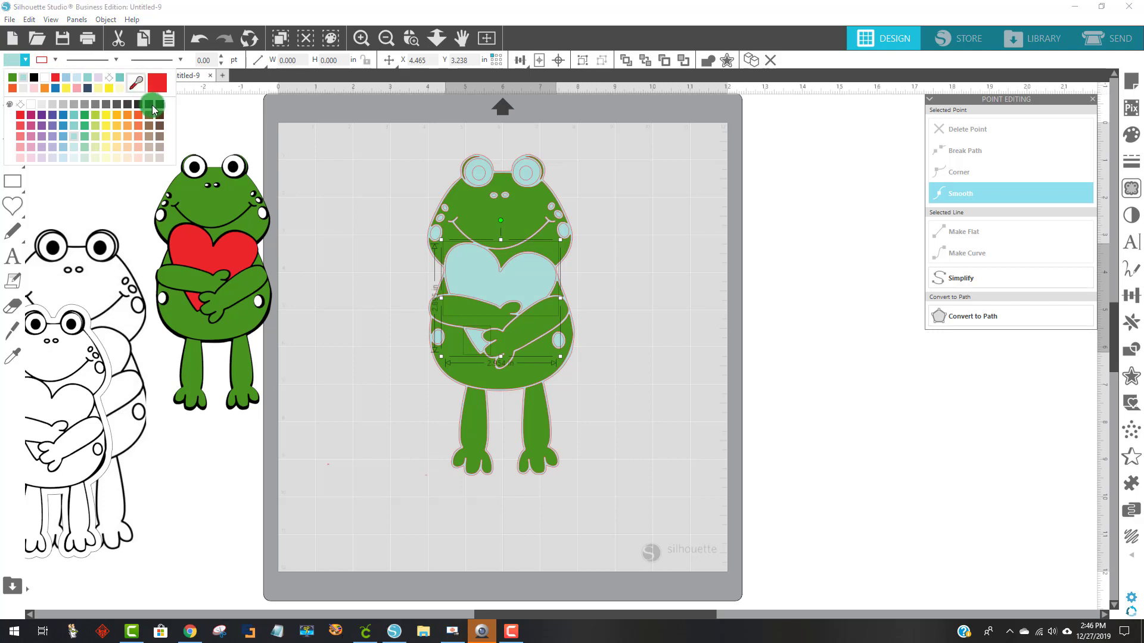
left_click(209, 112)
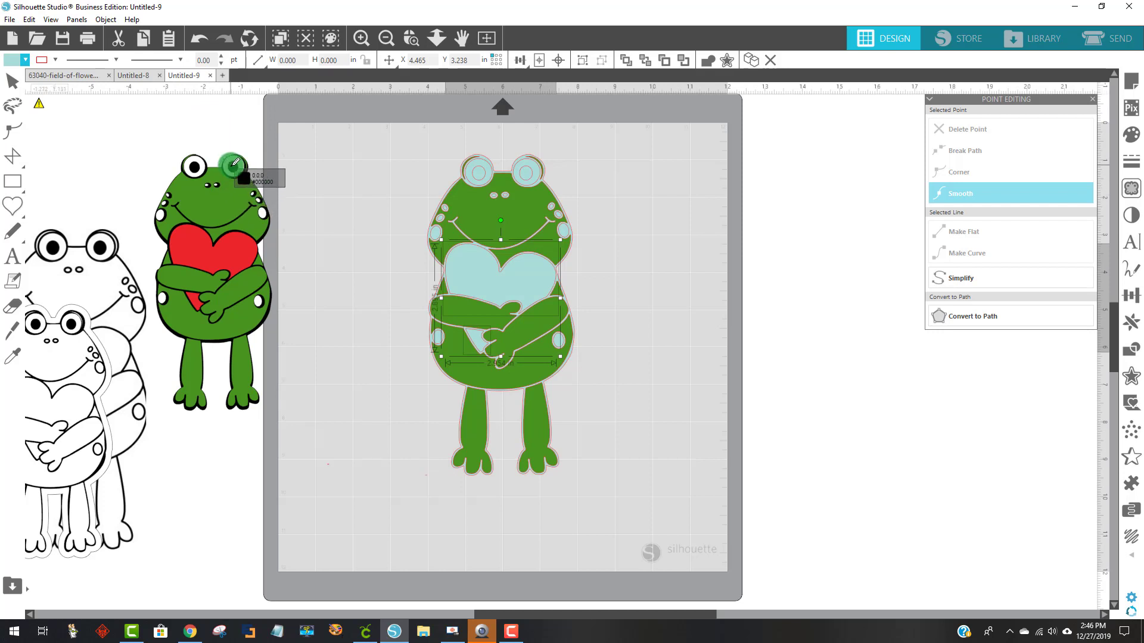
left_click(193, 244)
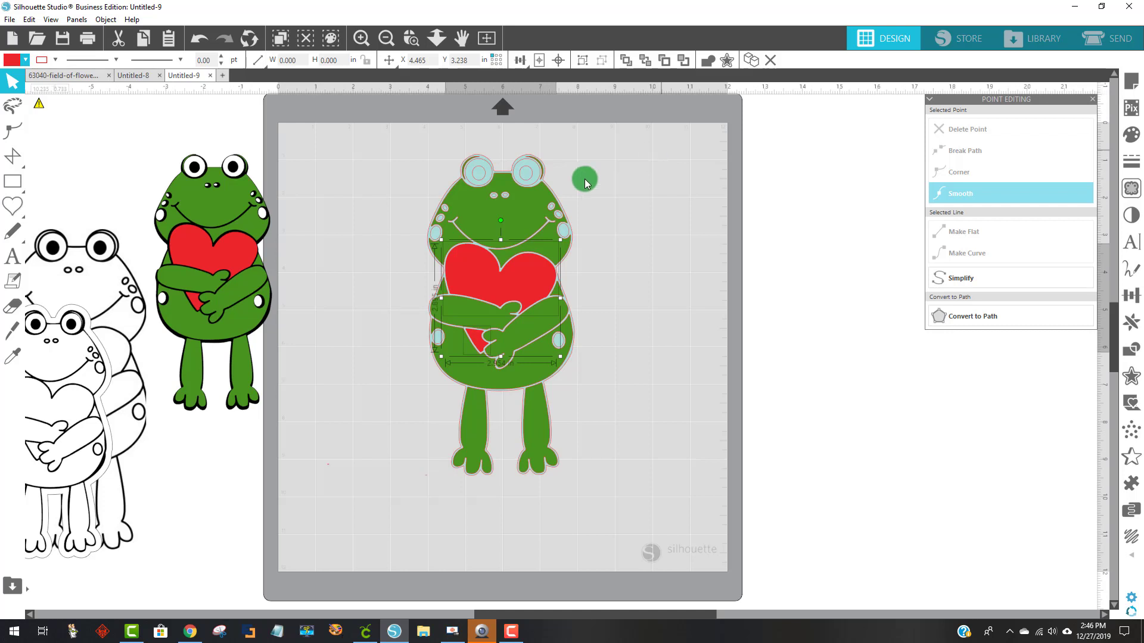
left_click(643, 235)
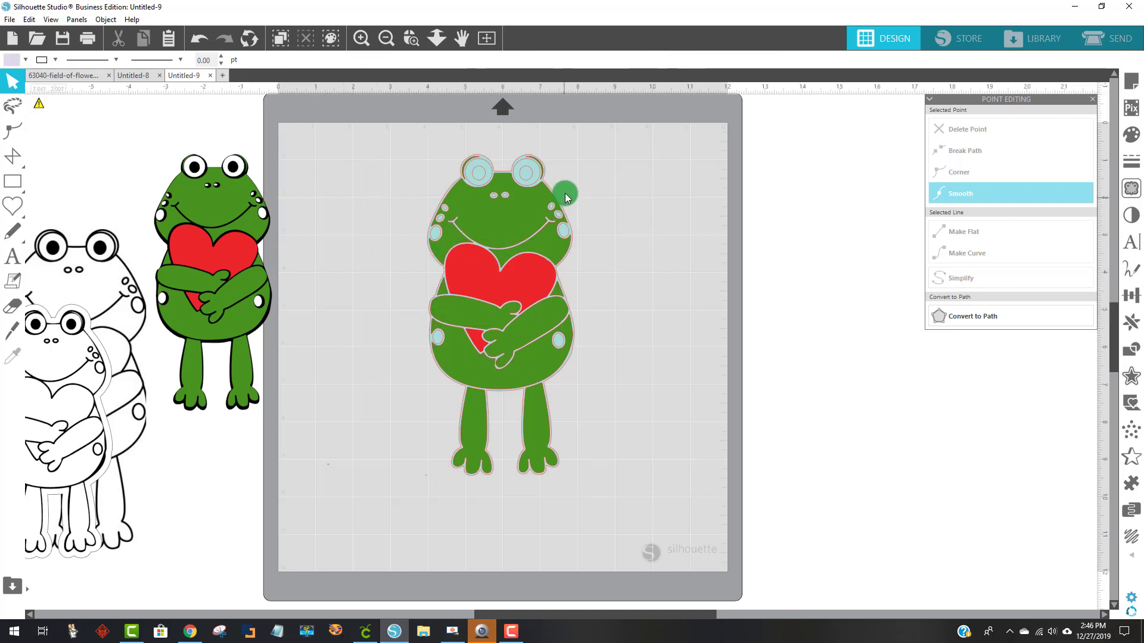
left_click(478, 187)
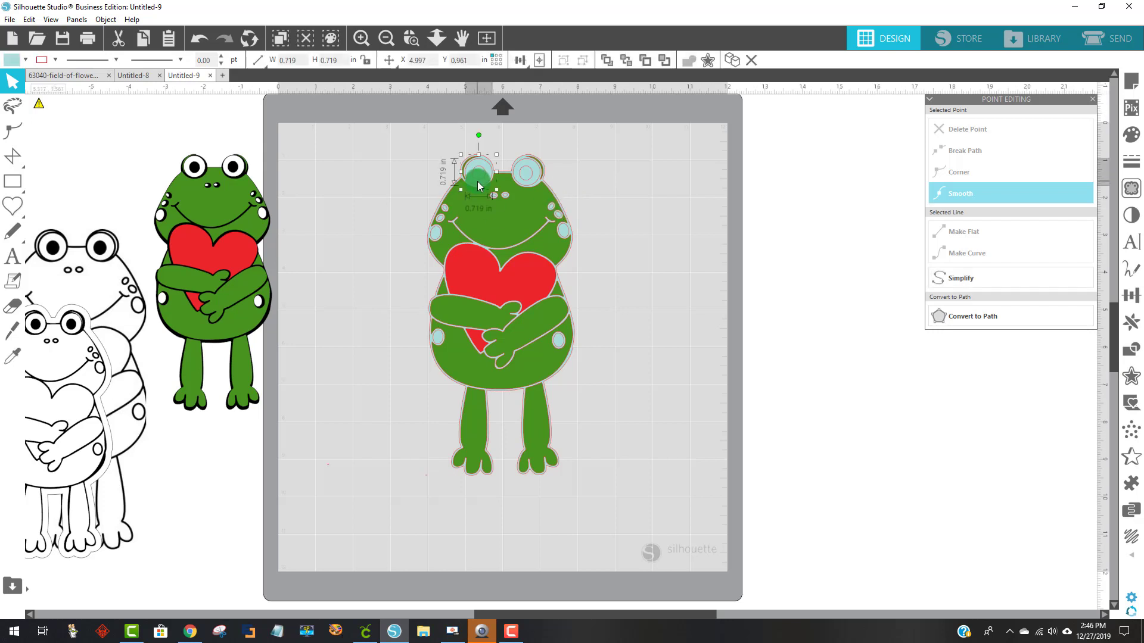
left_click(528, 189, "shift")
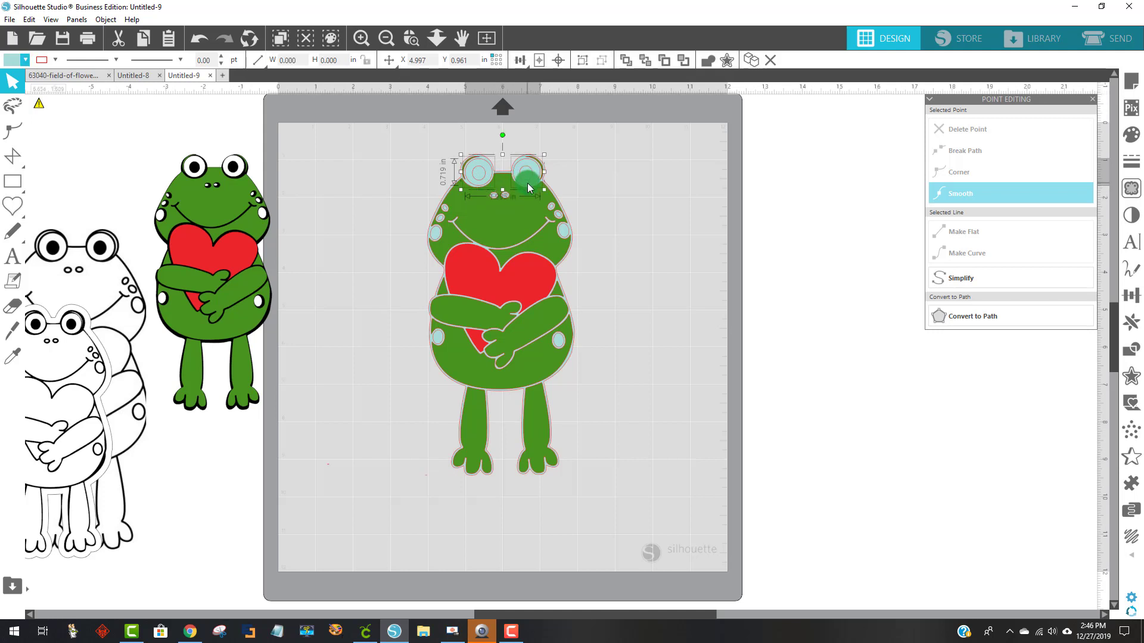
left_click(492, 196, "shift")
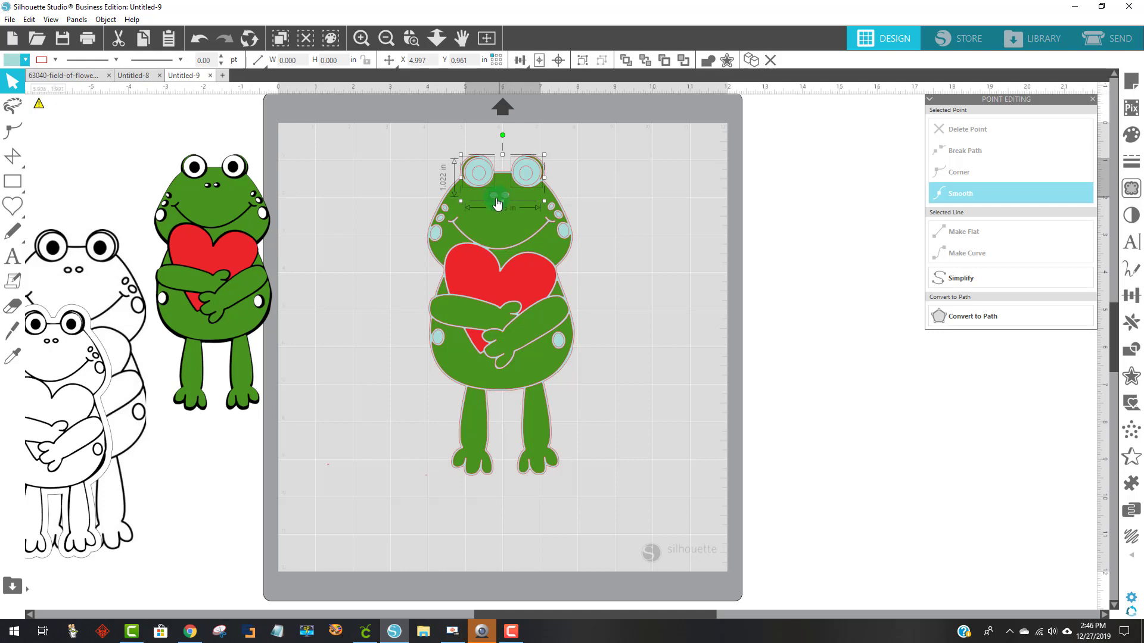
left_click(601, 161)
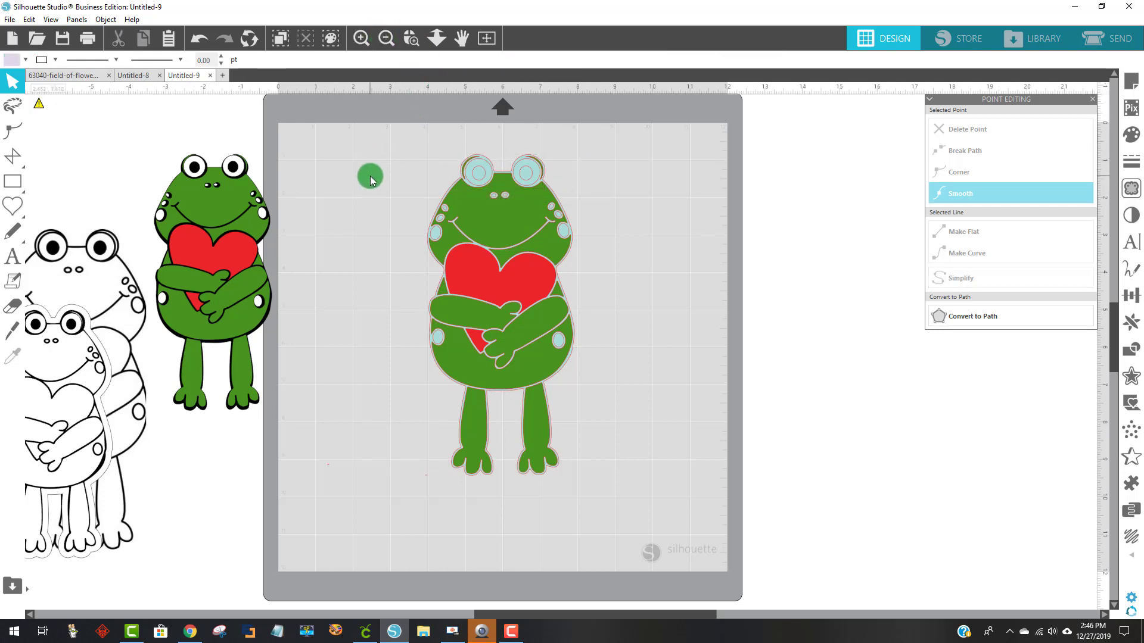
Fill the traced frog's outer eye circles, nostrils, cheek spots and two lower body spots with white
left_click(410, 39)
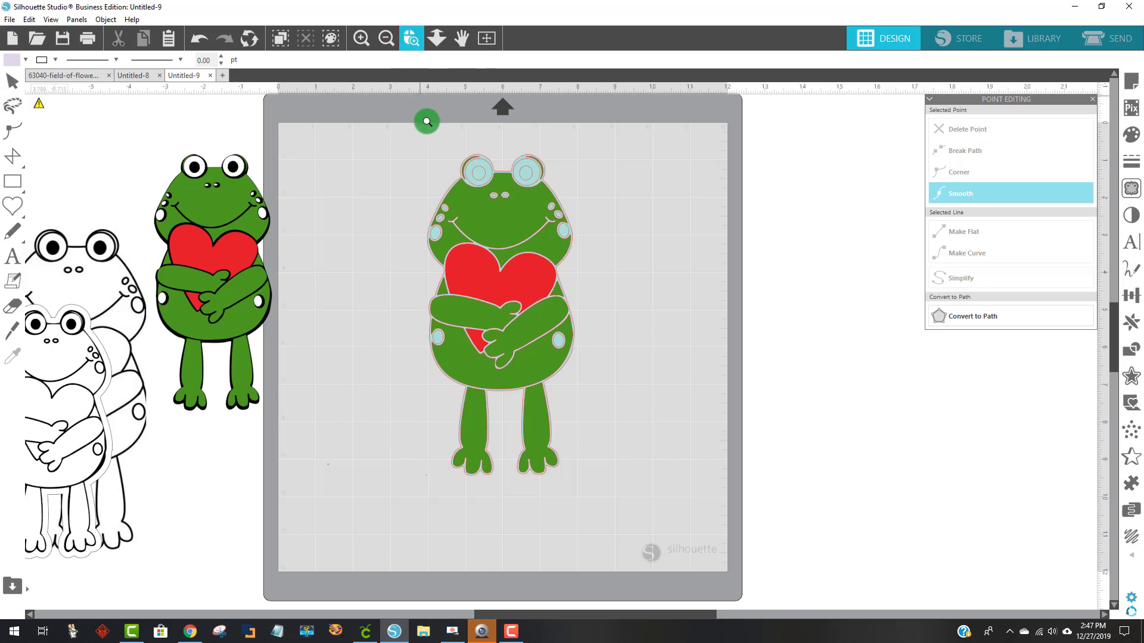
left_click_drag(387, 137, 591, 369)
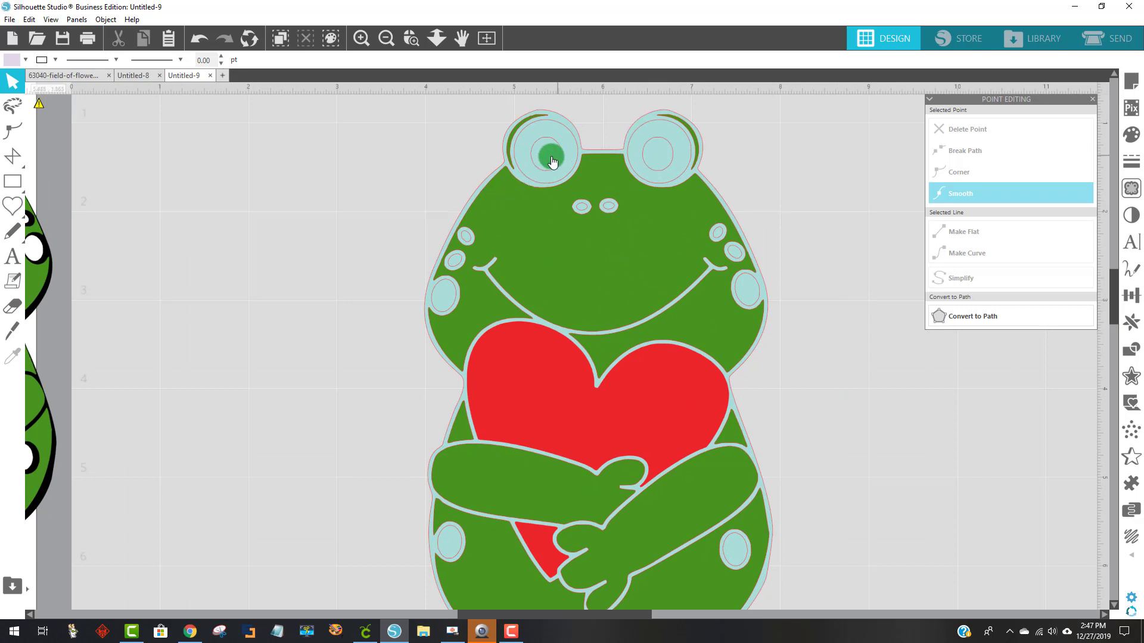
left_click(527, 148)
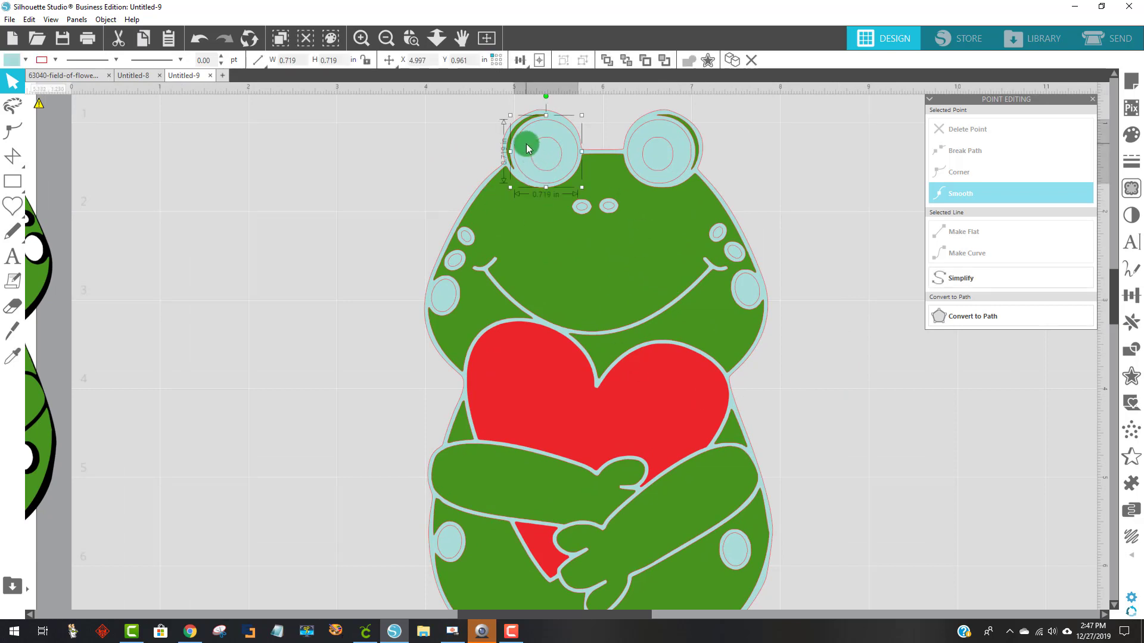
left_click(649, 128, "shift")
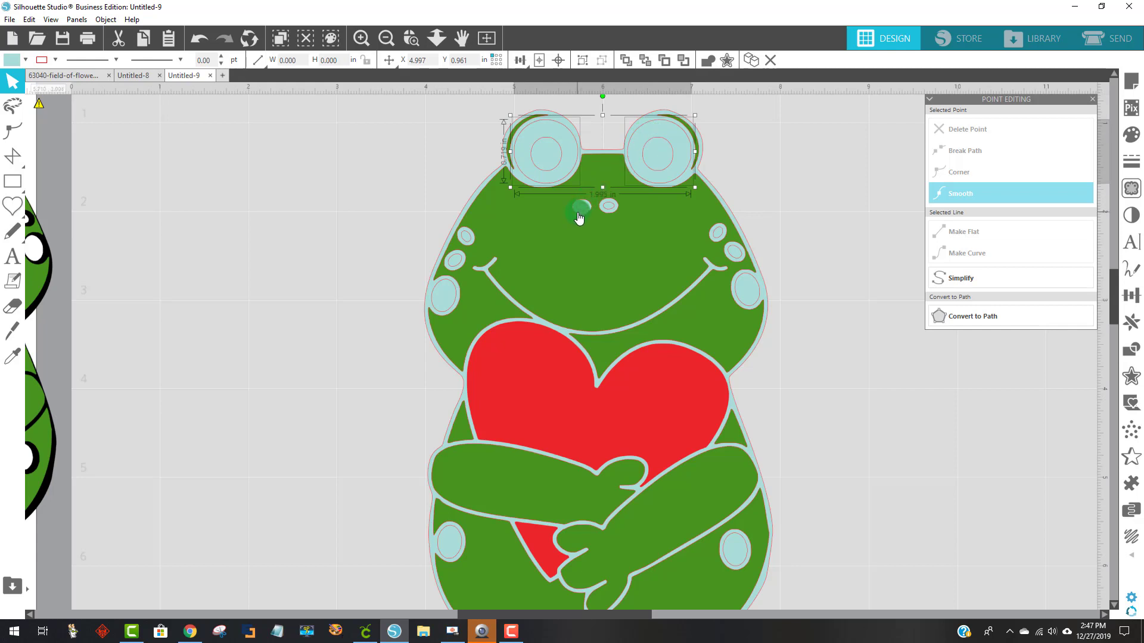
left_click(582, 207, "shift")
left_click(607, 206, "shift")
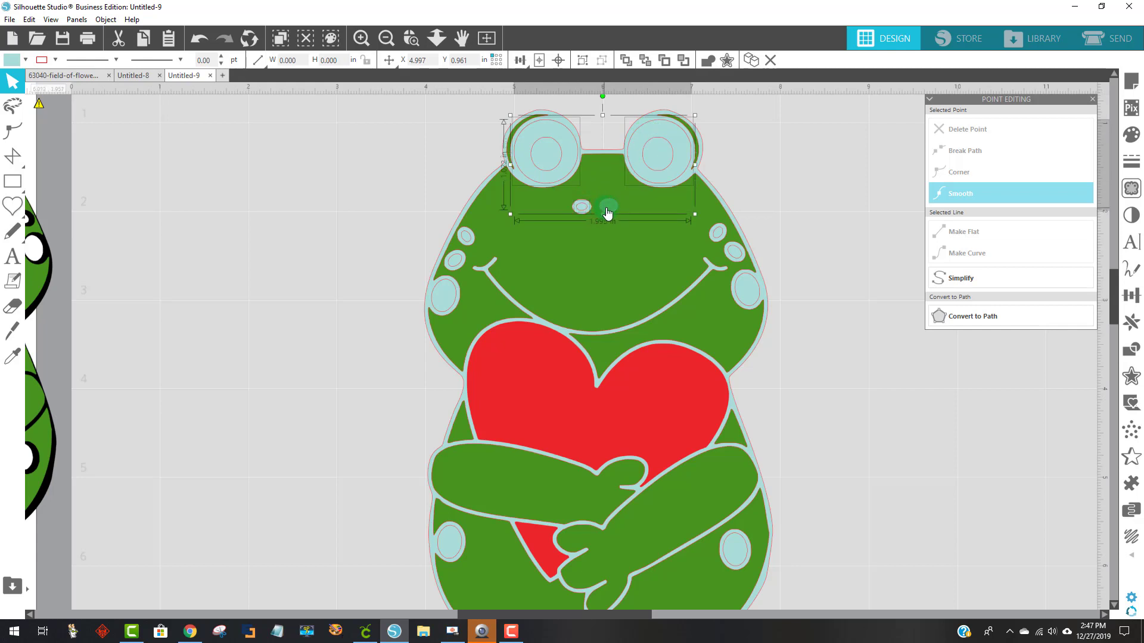
left_click(441, 293, "shift")
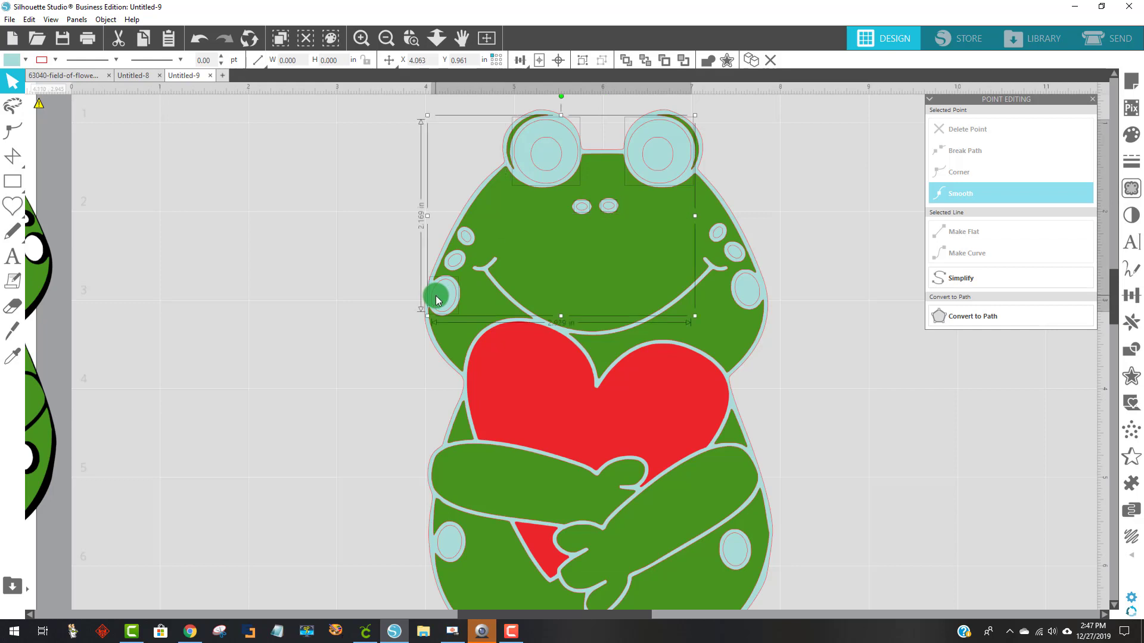
left_click(457, 265, "shift")
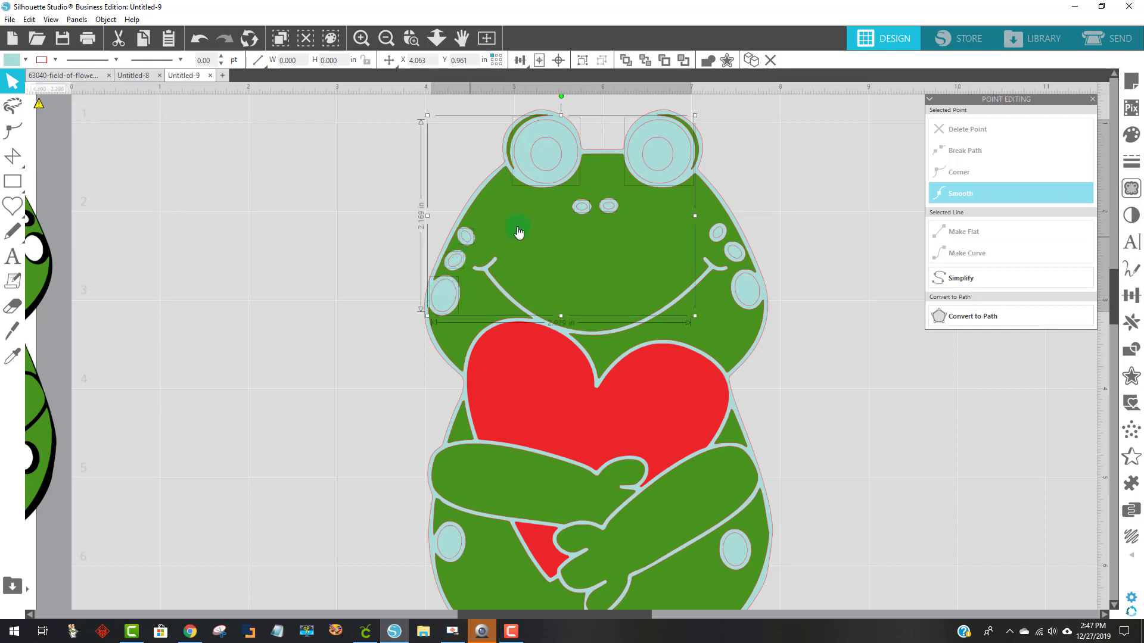
left_click(585, 207, "shift")
left_click(718, 234, "shift")
left_click(727, 256, "shift")
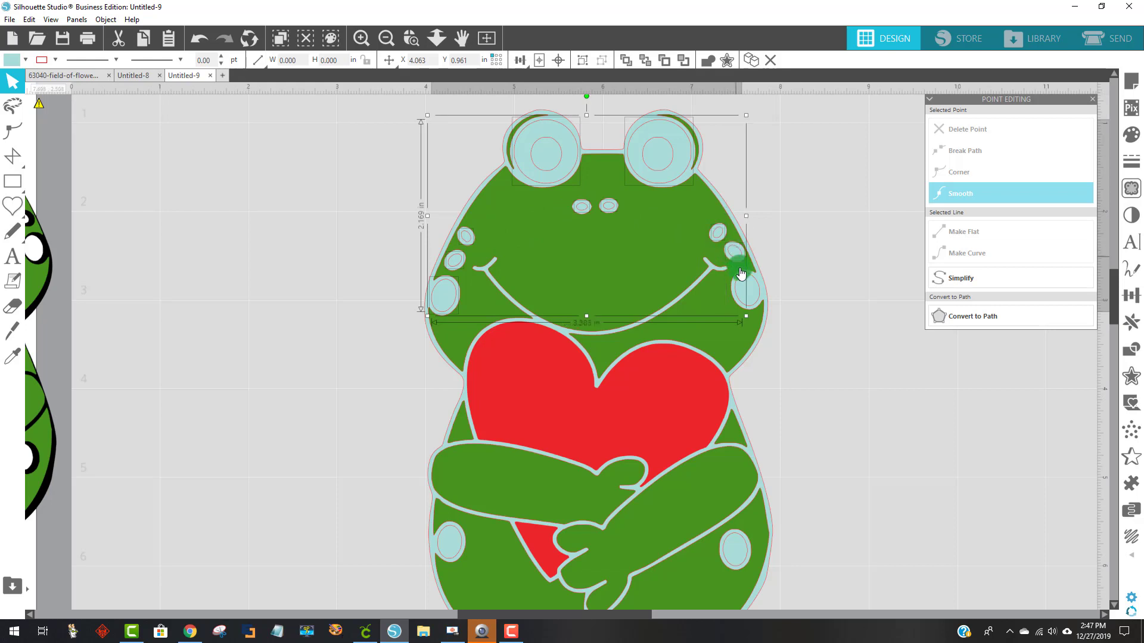
left_click(747, 289, "shift")
left_click(734, 547, "shift")
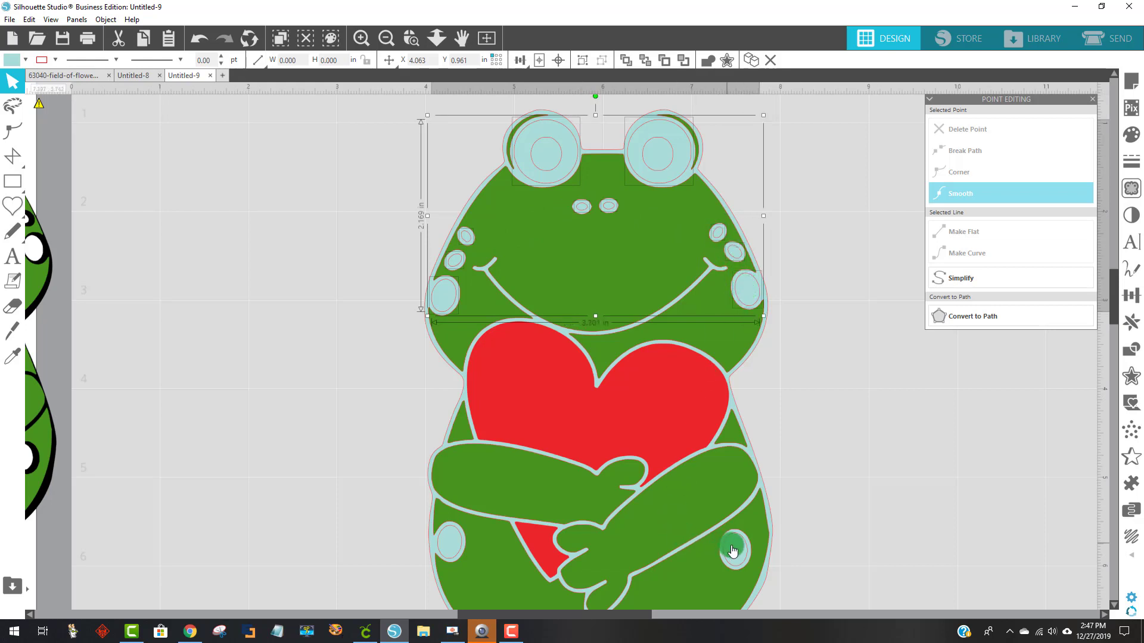
left_click(455, 549, "shift")
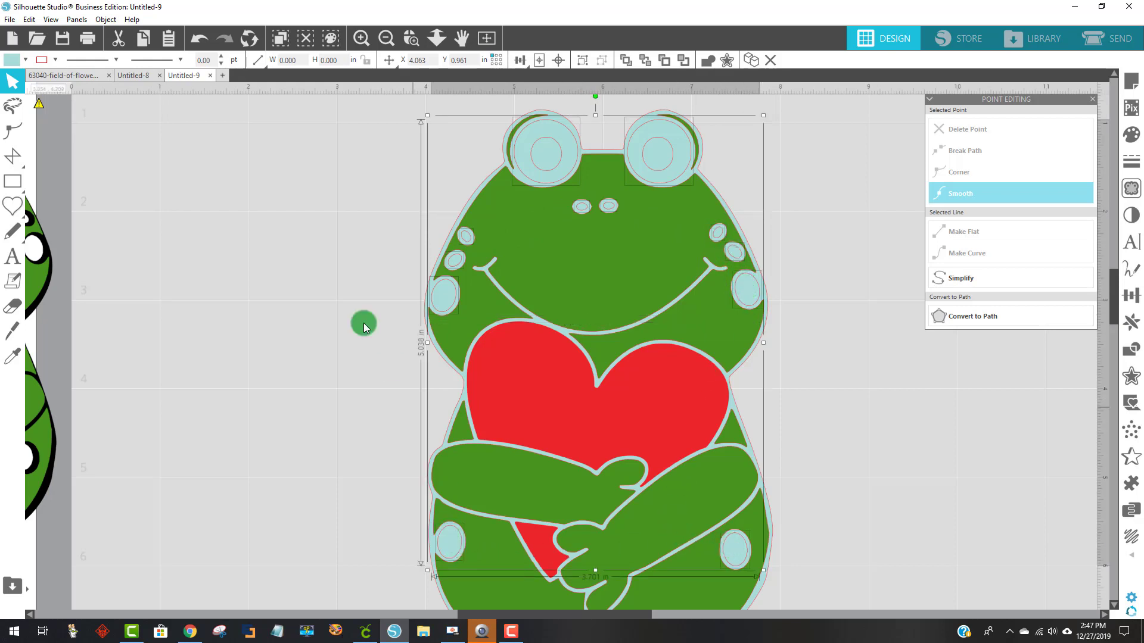
left_click(12, 65)
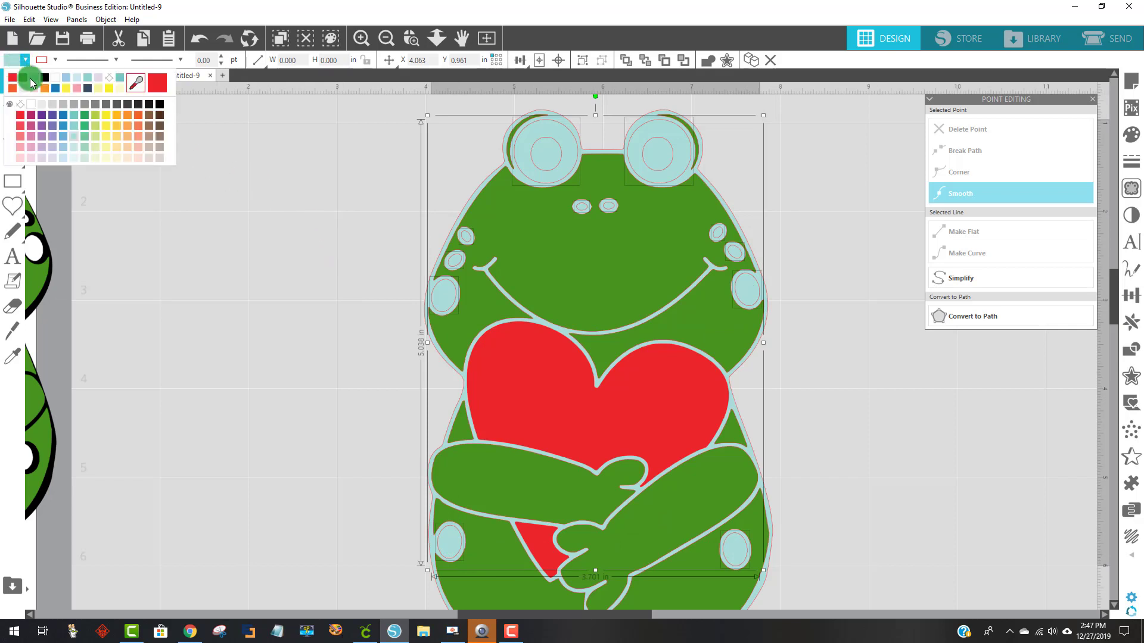
left_click(33, 106)
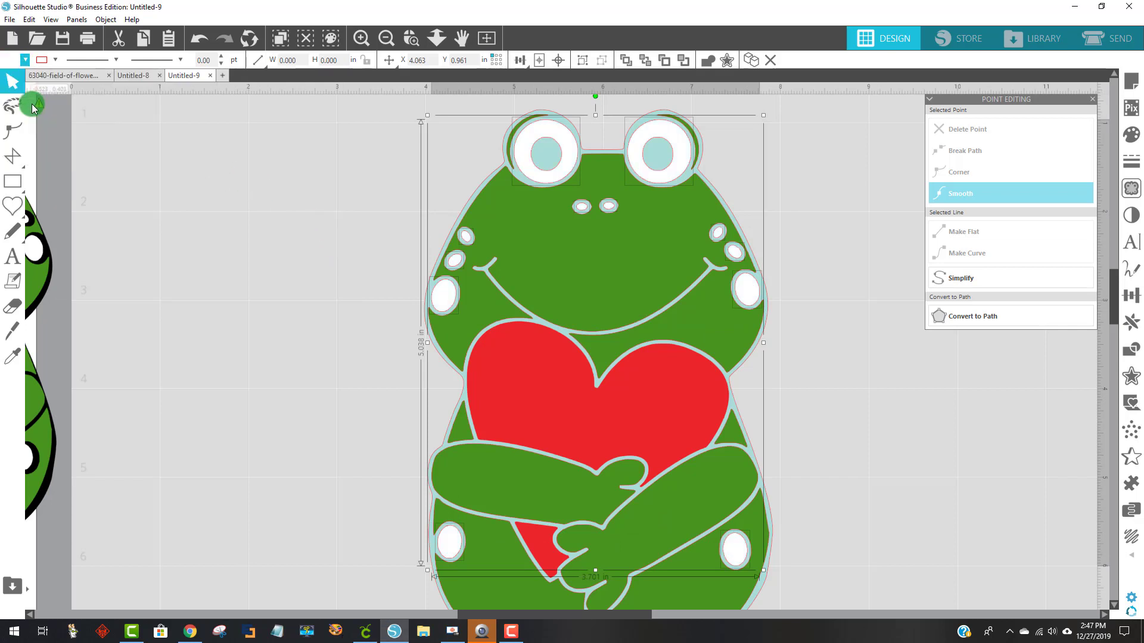
scroll(828, 401, "down", 3)
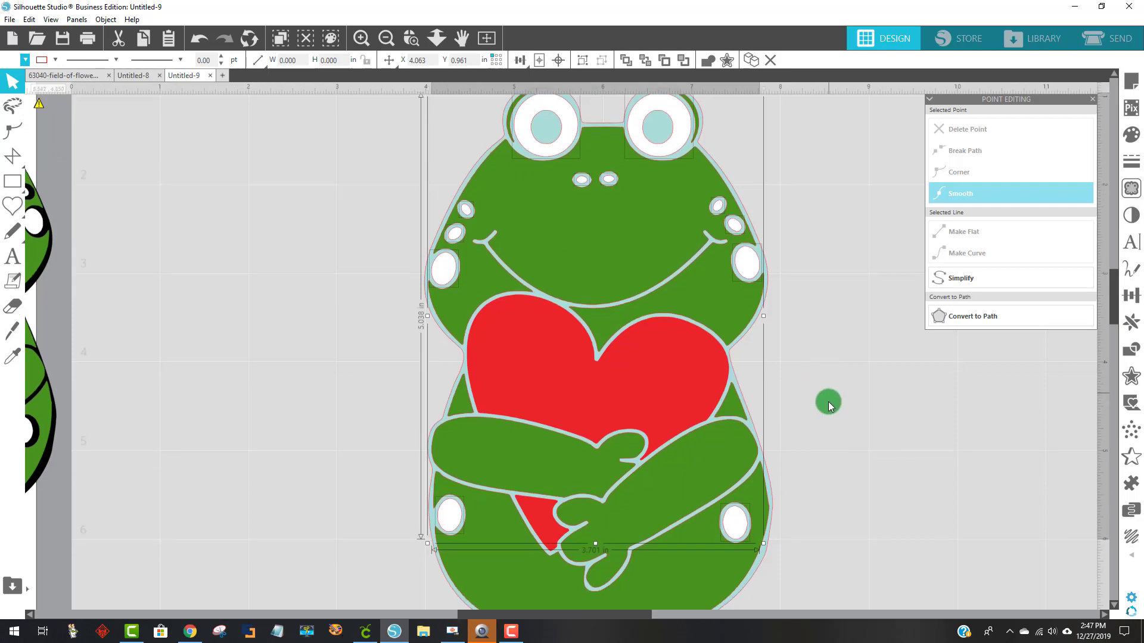
scroll(828, 401, "up", 4)
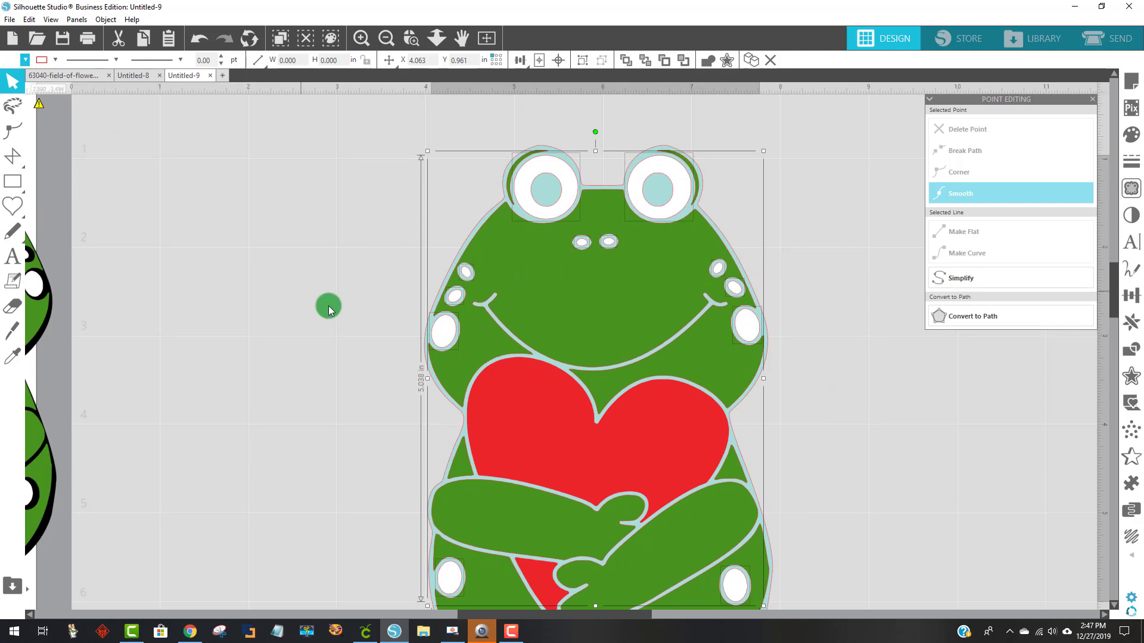
left_click(810, 200)
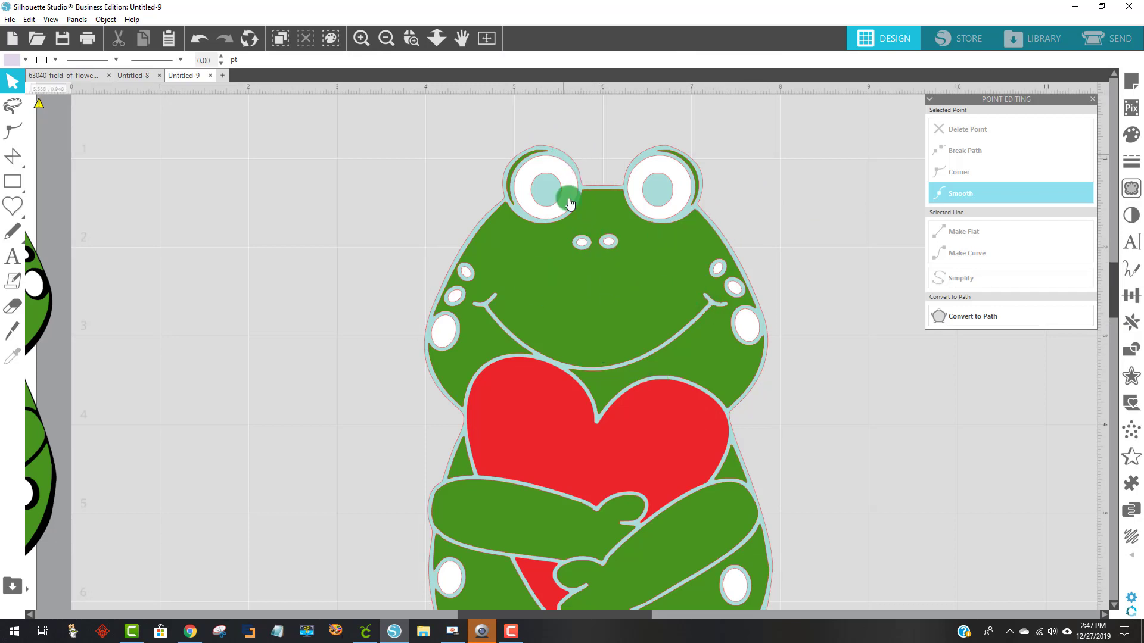
Fill the full-frog outline layer behind the colored pieces with black
left_click(548, 414)
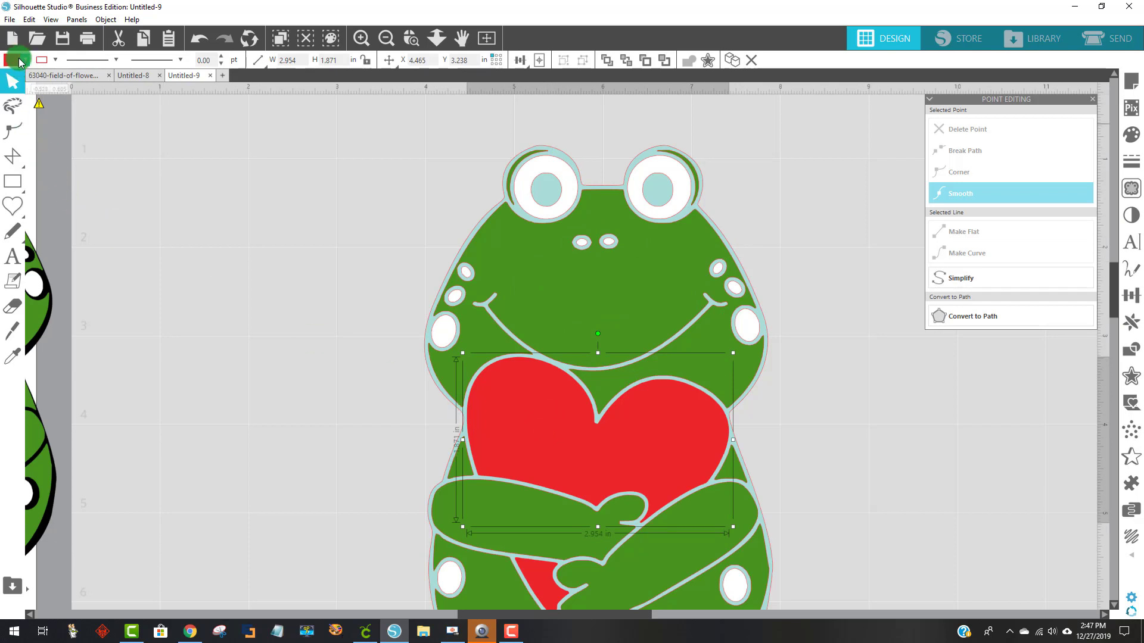
left_click(642, 296)
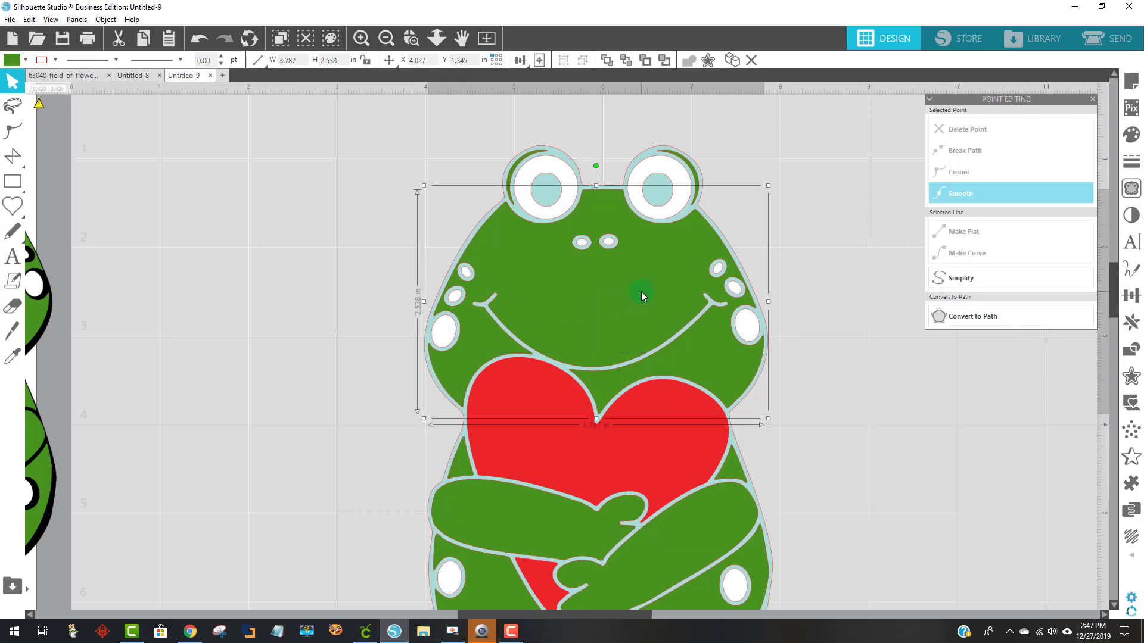
left_click(12, 61)
mouse_move(10, 58)
left_mouse_down()
mouse_move(323, 86)
mouse_move(554, 141)
mouse_move(555, 153)
left_mouse_up()
left_click(556, 154)
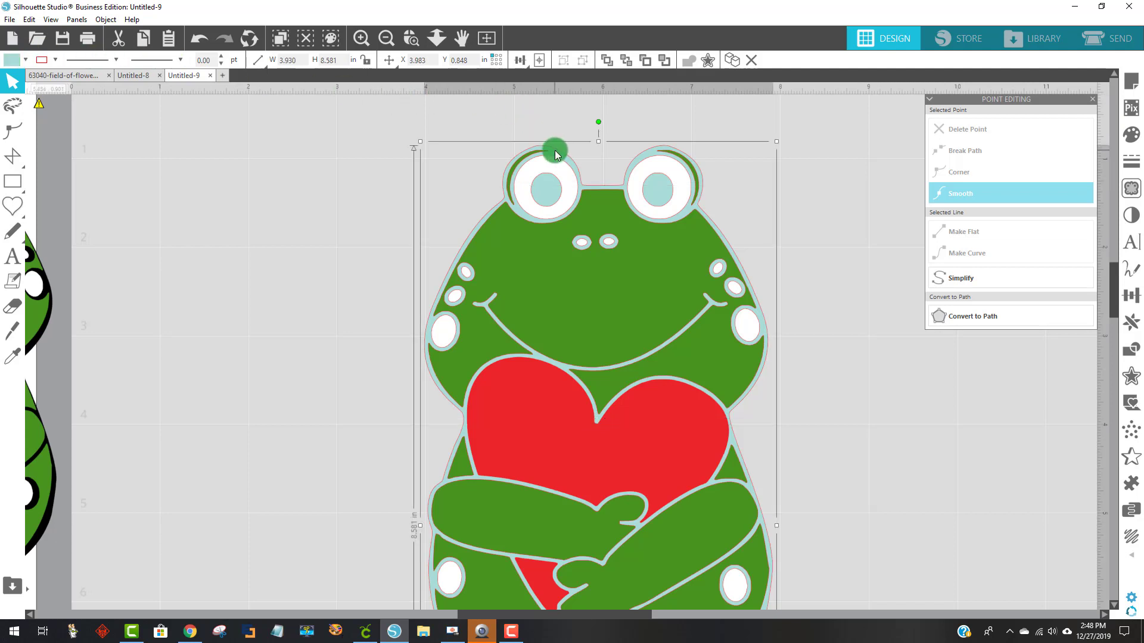
left_click(14, 61)
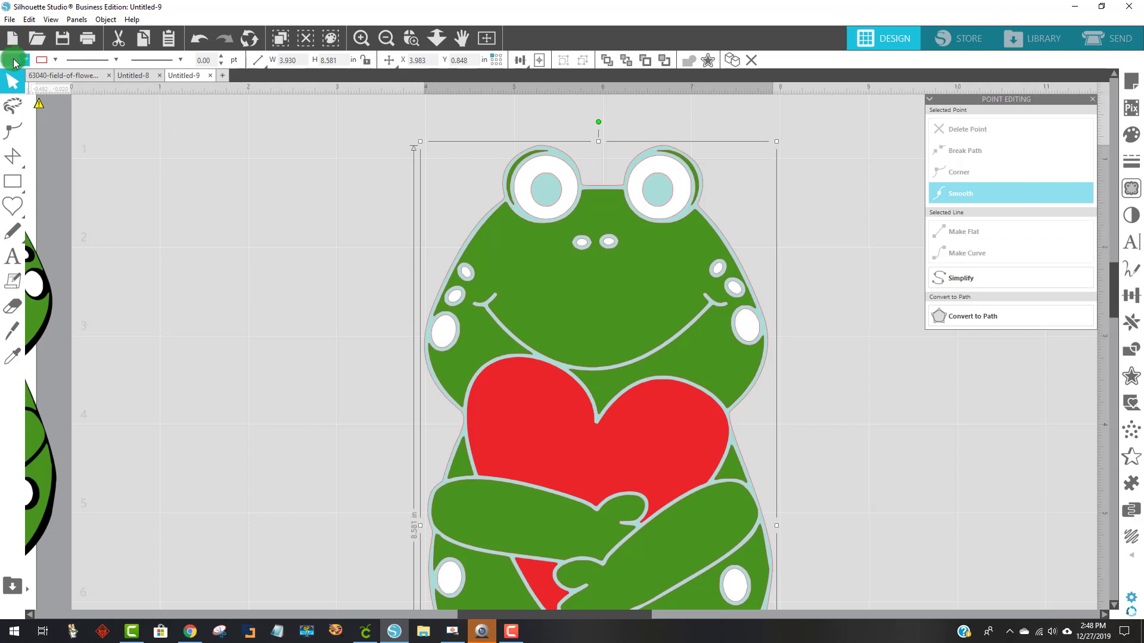
left_click(14, 61)
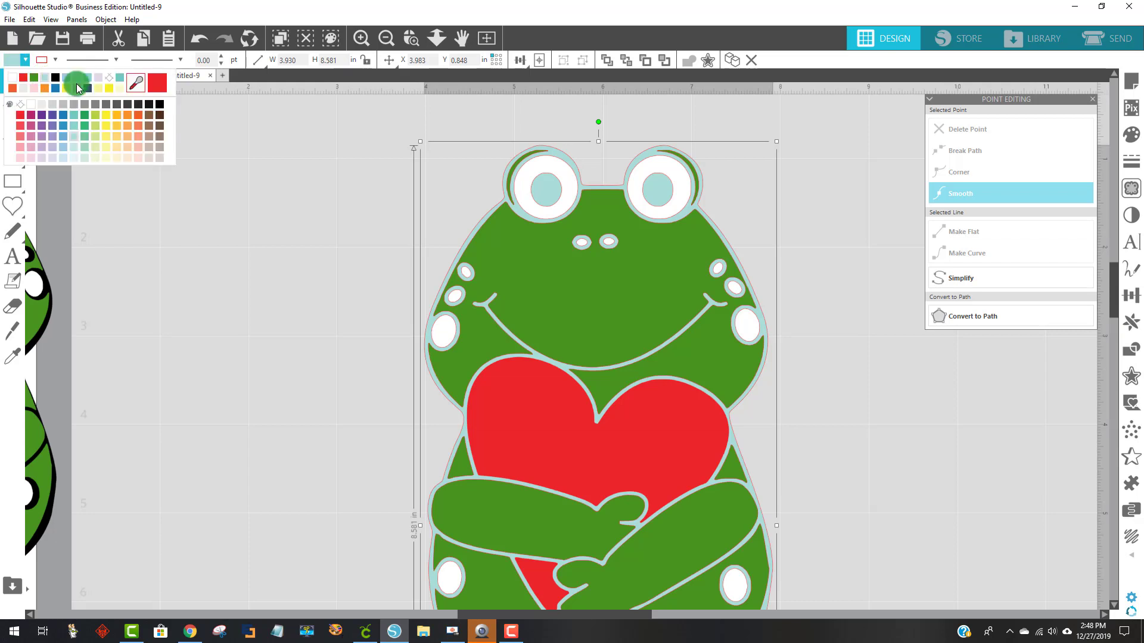
left_click(159, 103)
scroll(816, 426, "down", 1)
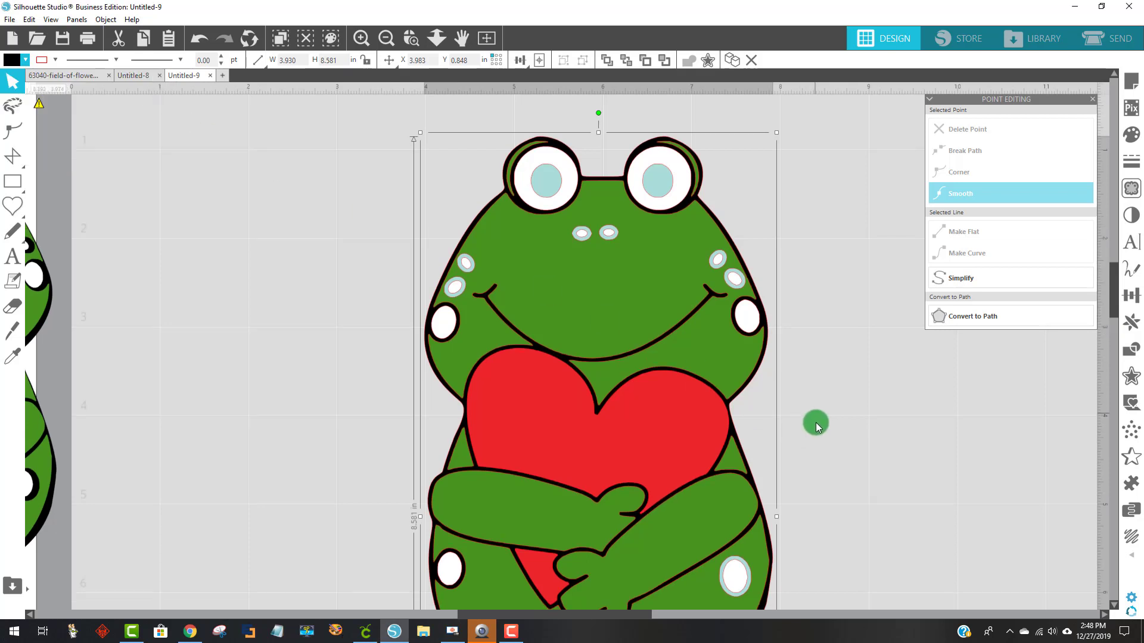
scroll(816, 426, "down", 5)
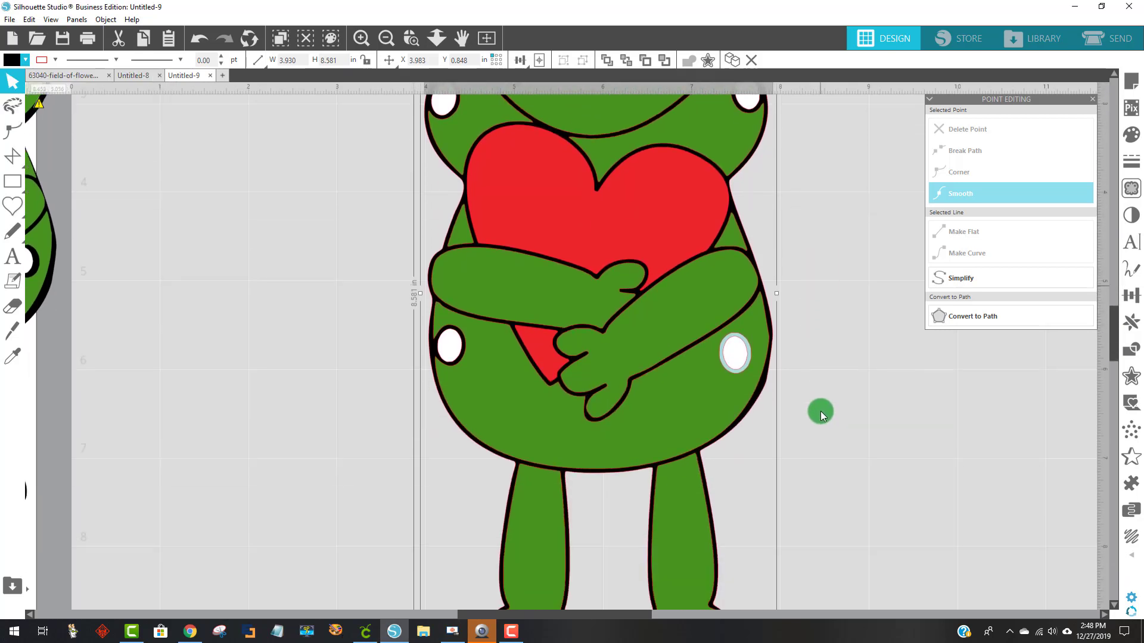
scroll(821, 411, "up", 5)
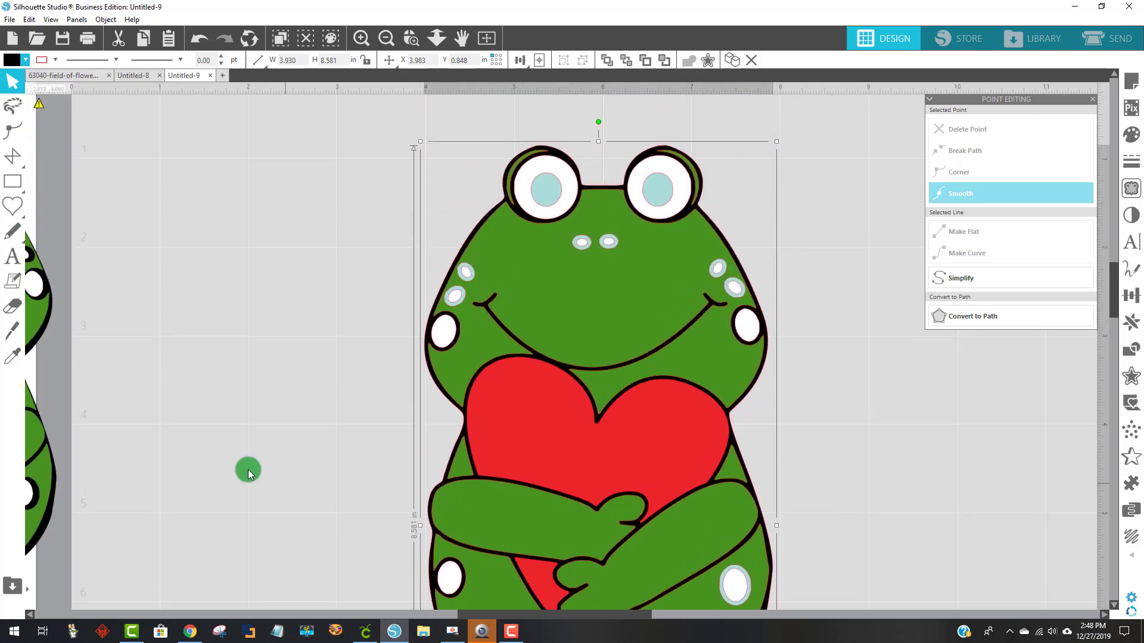
Move the colored reference frog onto the mat beside the traced frog for comparison
left_click_drag(41, 332, 327, 310)
left_click(554, 188)
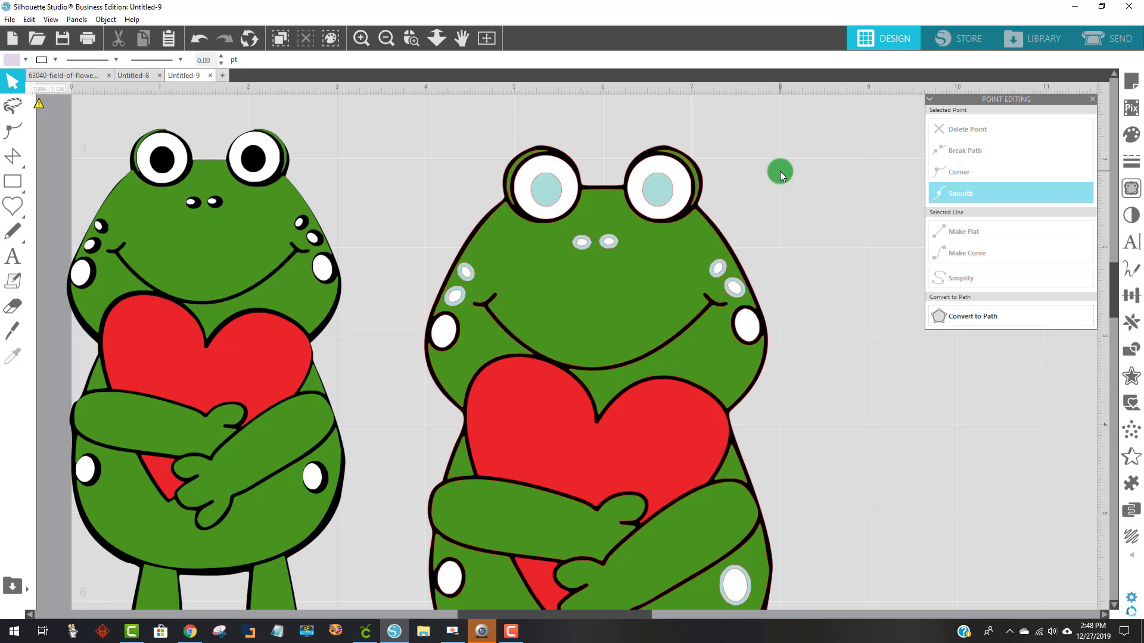
Subtract the pupil from the white circle of the traced frog's left-hand eye
left_click(548, 191)
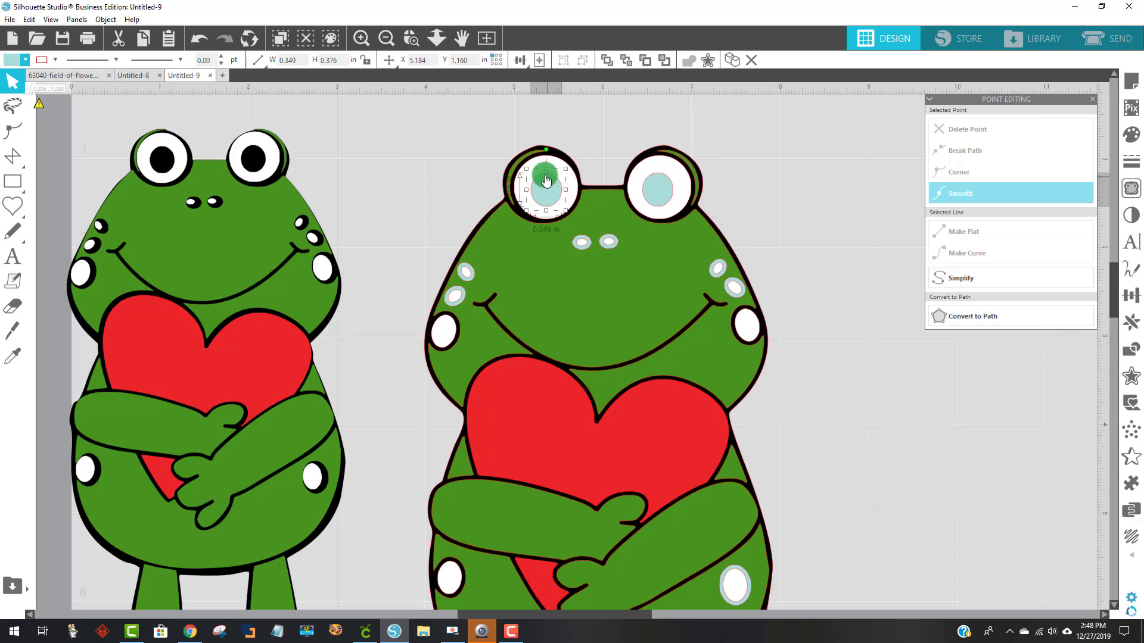
left_click(546, 164, "shift")
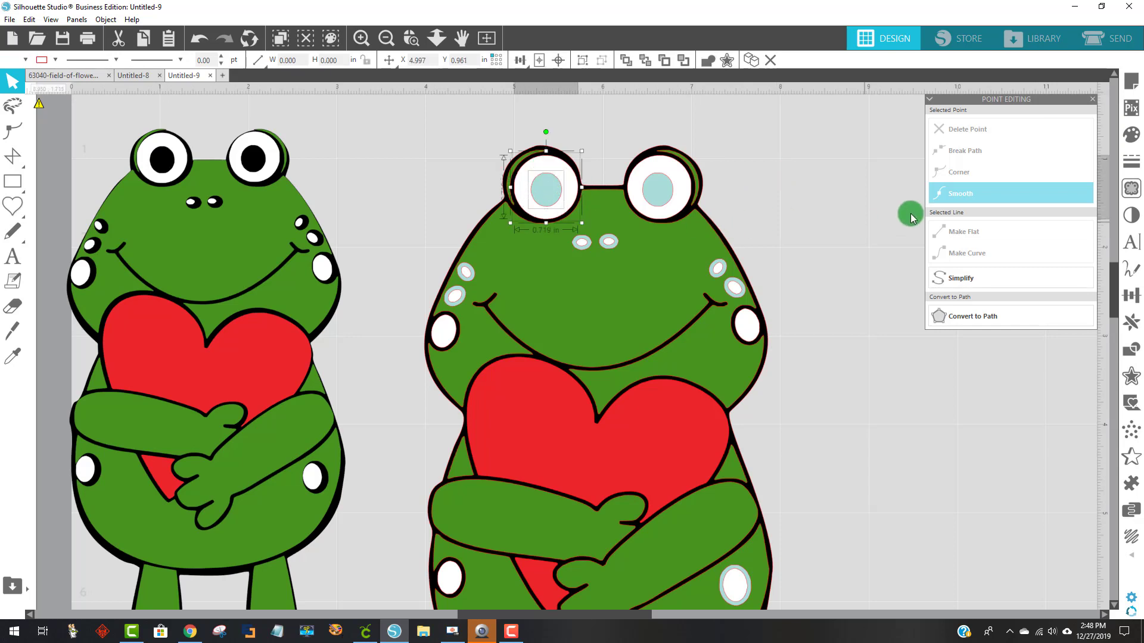
left_click(1138, 357)
left_click(1041, 140)
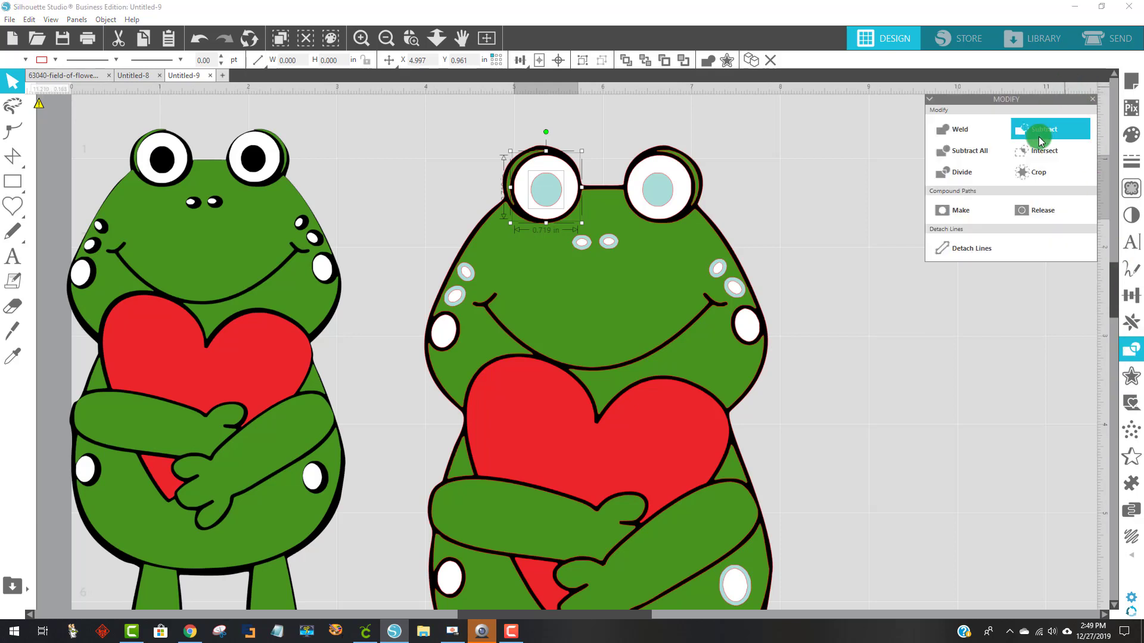
left_click(1083, 132)
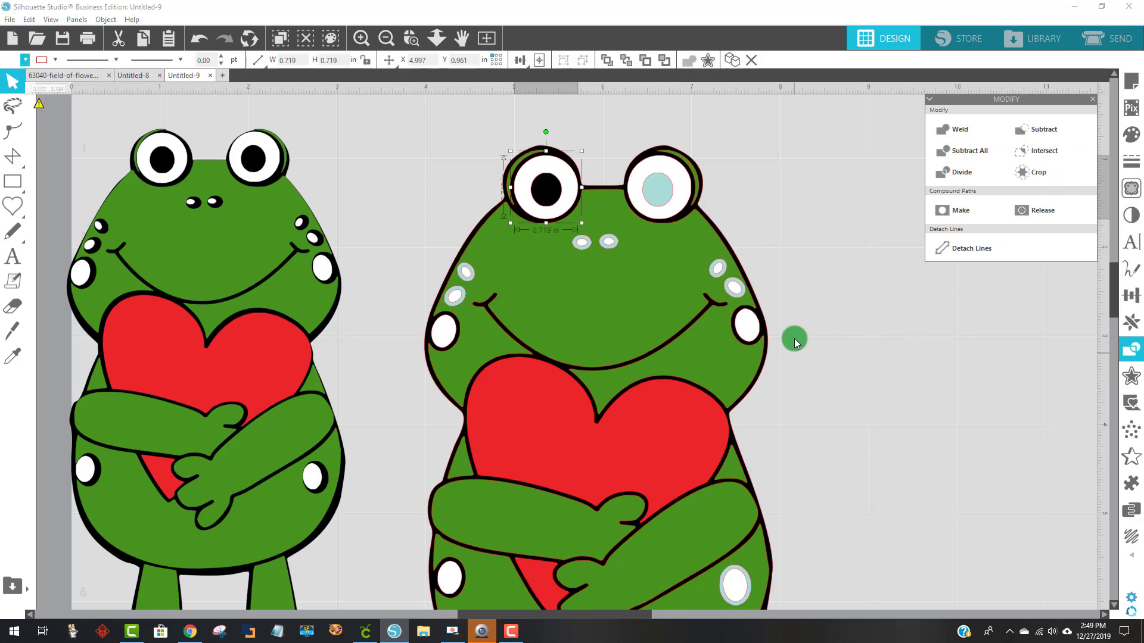
mouse_move(640, 278)
left_mouse_down()
mouse_move(675, 281)
mouse_move(641, 273)
left_mouse_up()
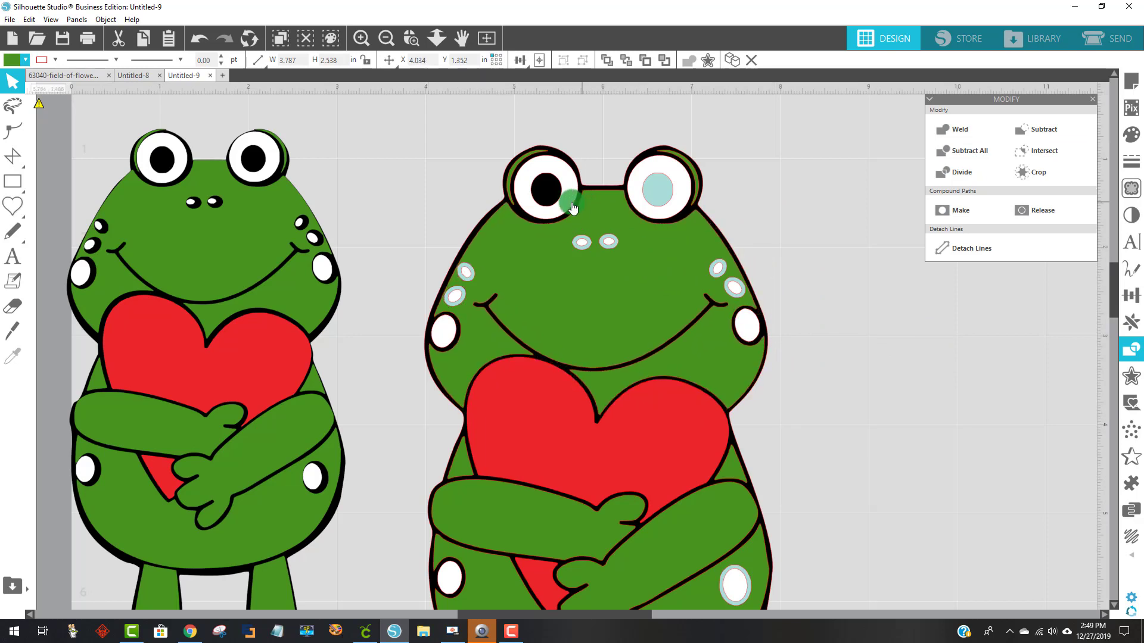
mouse_move(571, 206)
left_mouse_down()
mouse_move(599, 174)
mouse_move(656, 147)
mouse_move(786, 150)
mouse_move(820, 168)
mouse_move(706, 173)
mouse_move(567, 200)
left_mouse_up()
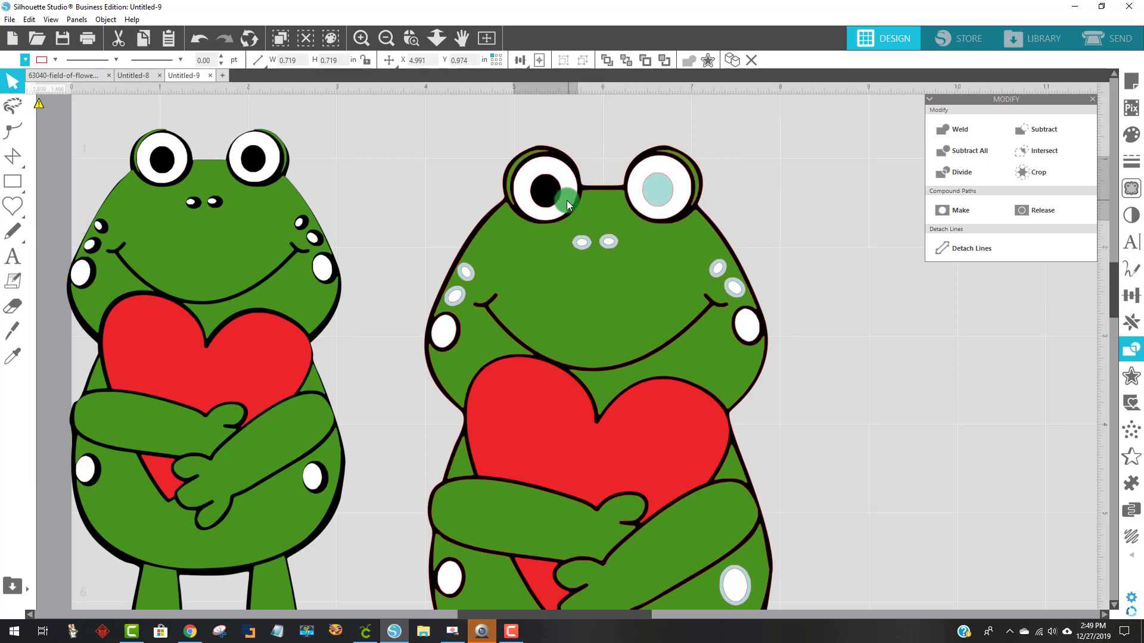
left_click(651, 208)
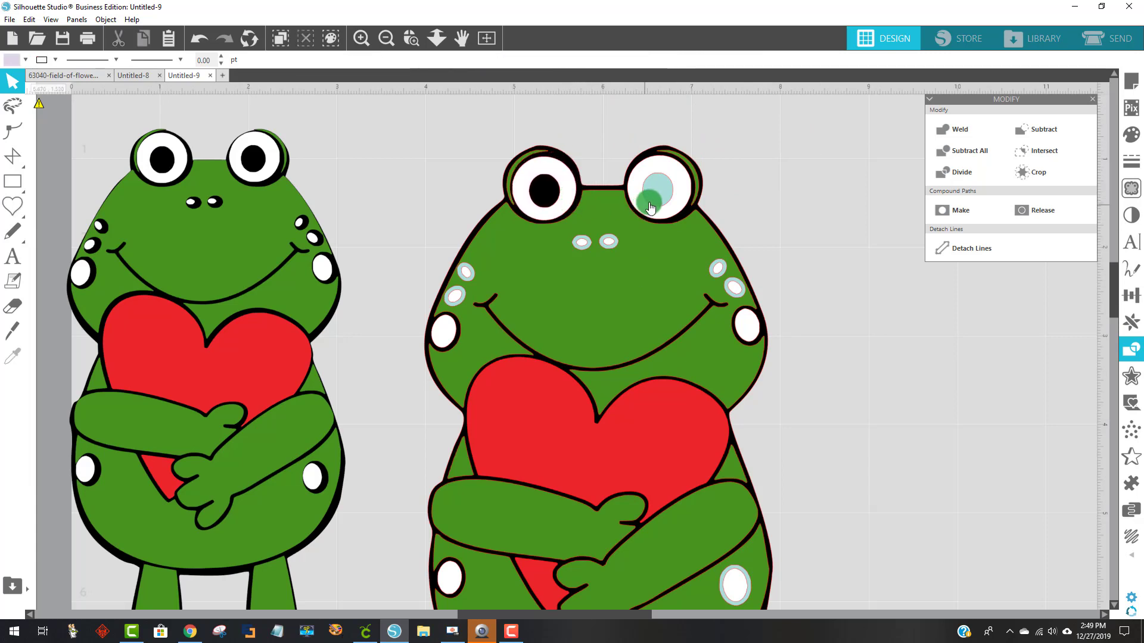
mouse_move(650, 208)
left_mouse_down()
mouse_move(758, 175)
mouse_move(535, 201)
mouse_move(645, 198)
left_mouse_up()
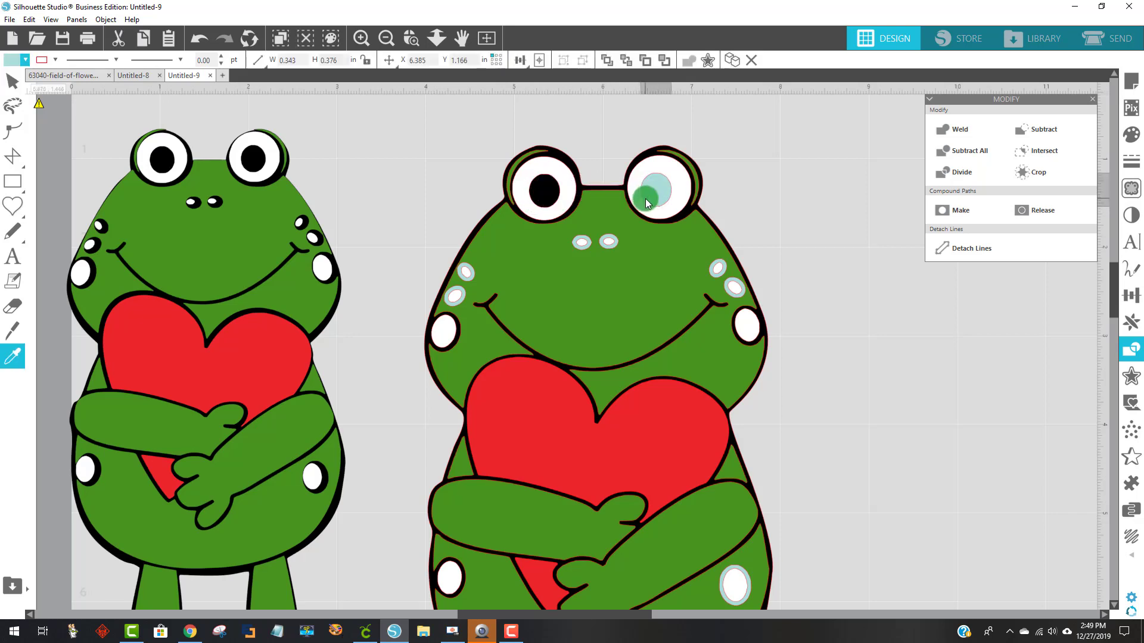
key("ctrl+z")
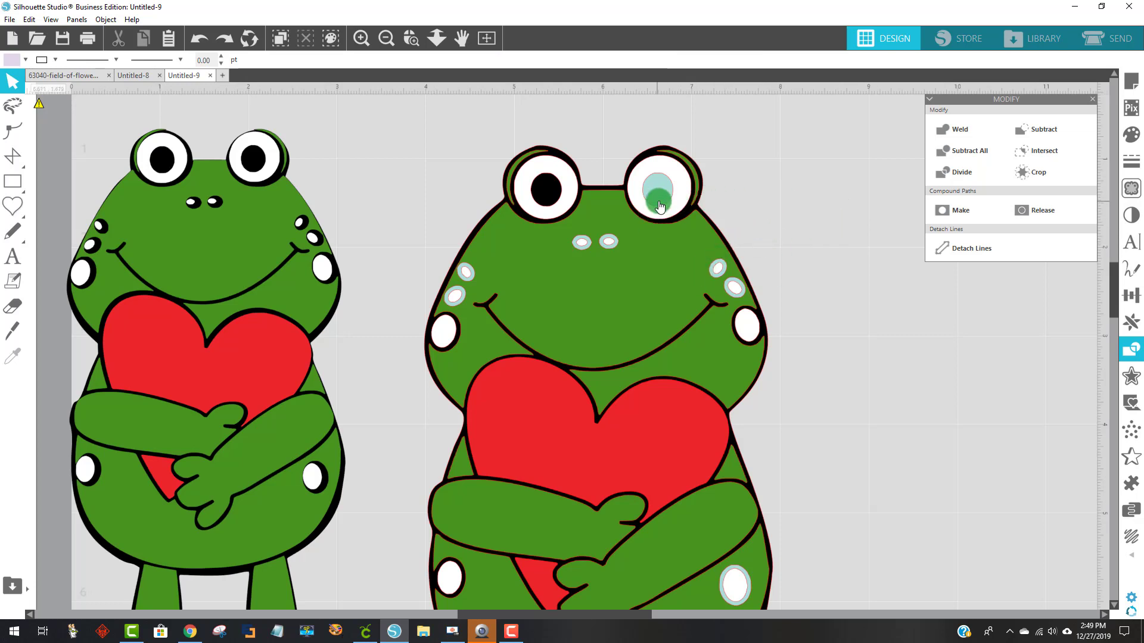
Subtract the pupil from the white circle of the right-hand eye and nudge the cut eye slightly
left_click(659, 202)
mouse_move(660, 202)
left_mouse_down()
mouse_move(691, 204)
mouse_move(658, 197)
left_mouse_up()
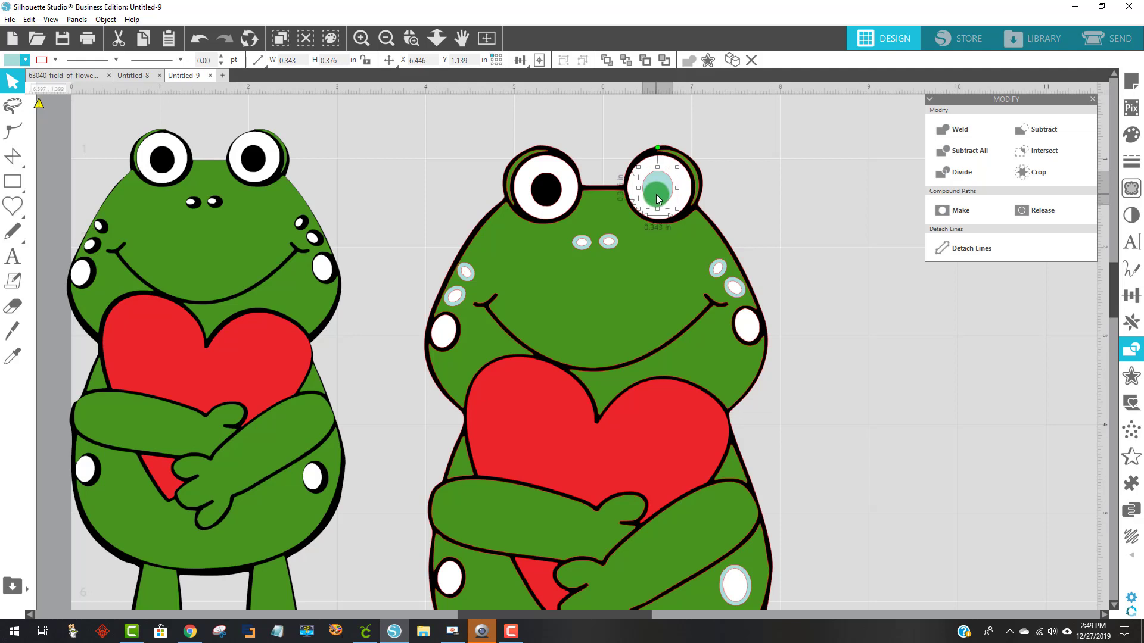
left_click(685, 194)
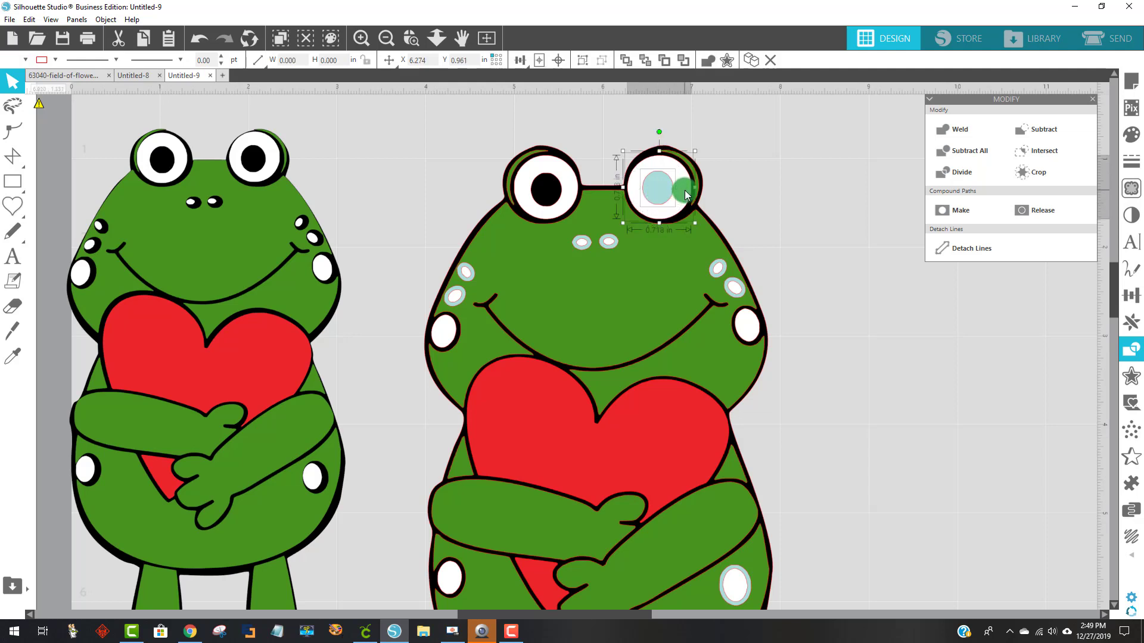
left_click(1020, 129)
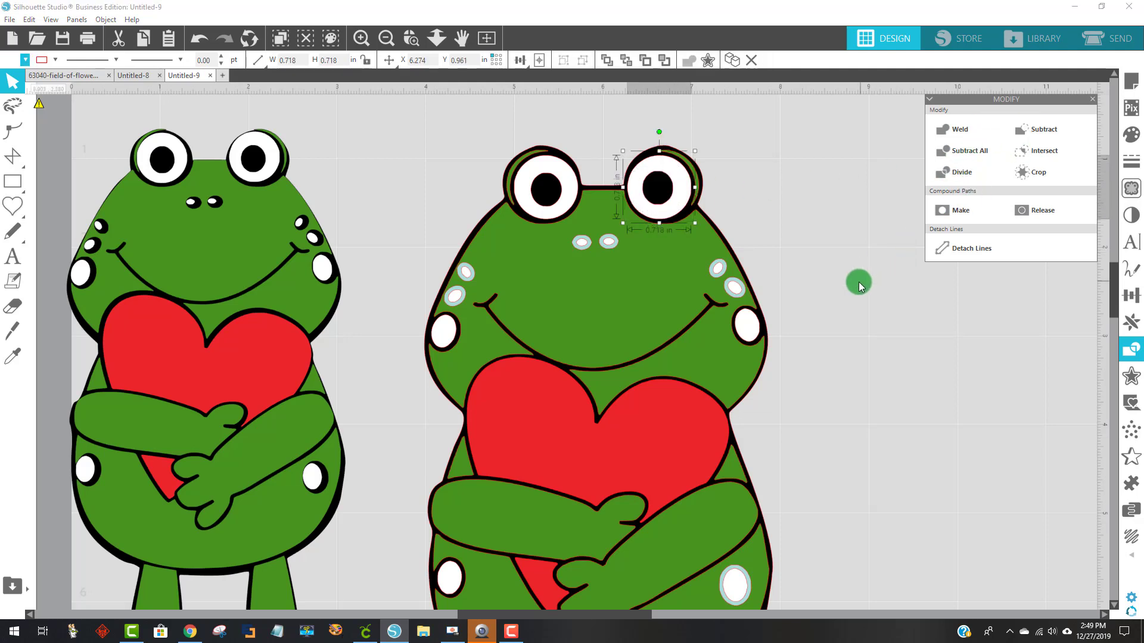
left_click(779, 168)
mouse_move(685, 179)
left_mouse_down()
mouse_move(741, 165)
mouse_move(684, 180)
left_mouse_up()
left_click(683, 241)
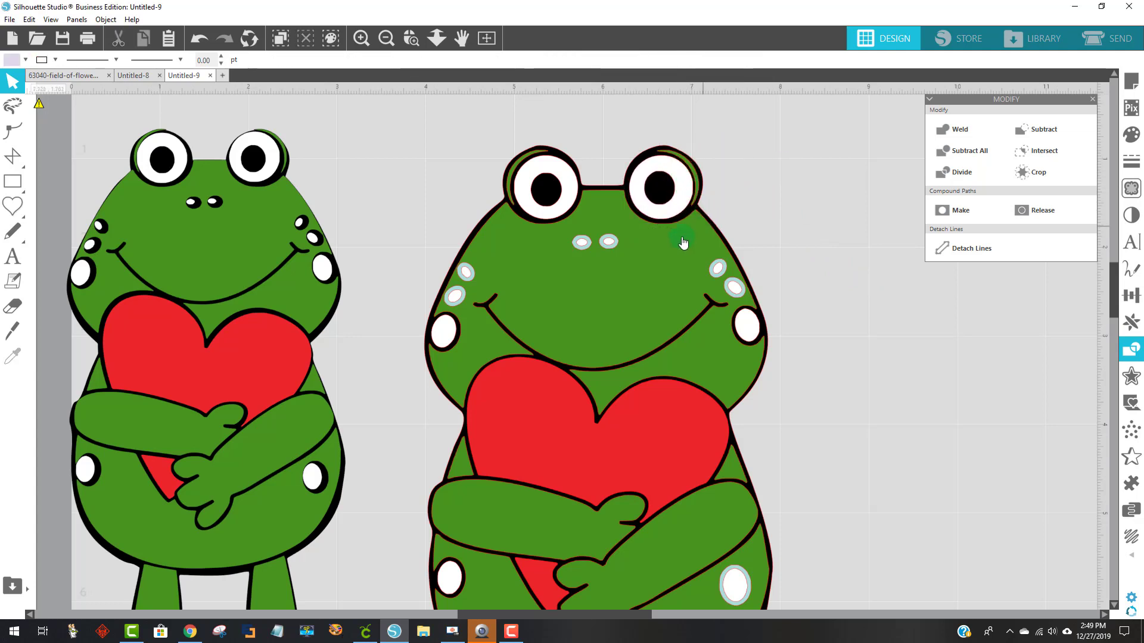
left_click(609, 241)
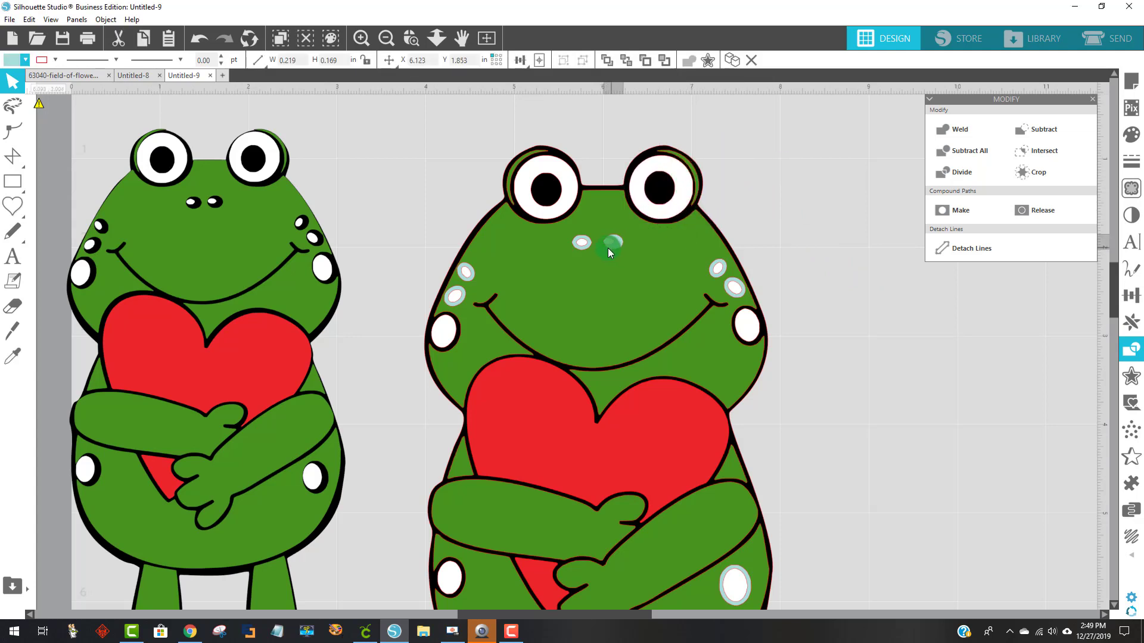
mouse_move(606, 248)
left_mouse_down()
mouse_move(618, 287)
mouse_move(607, 248)
left_mouse_up()
key("Escape")
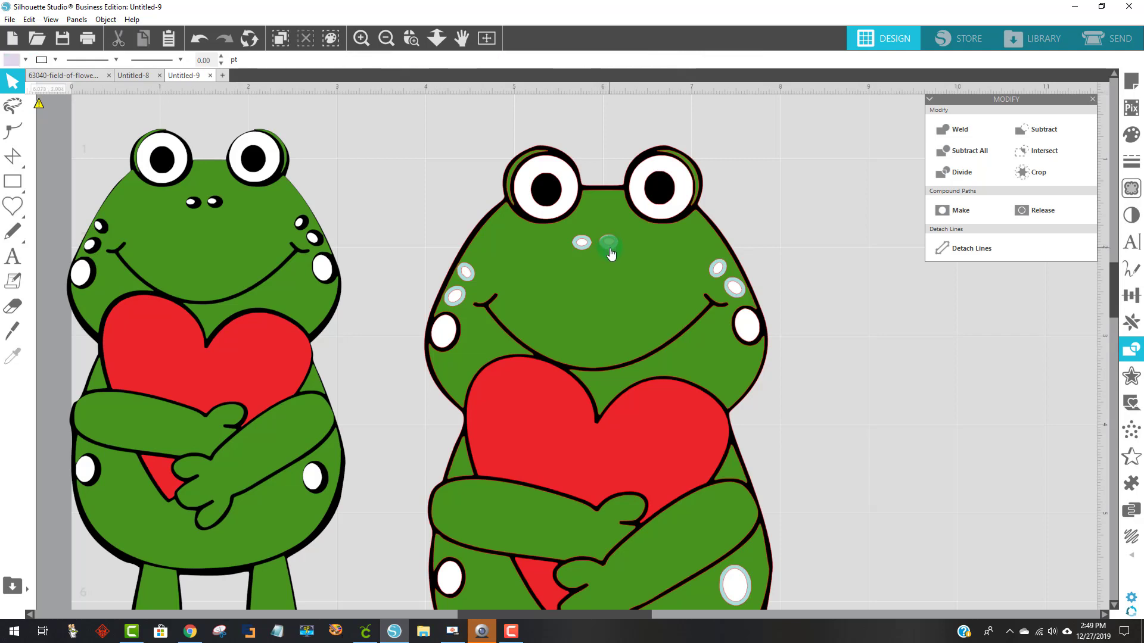
Subtract the right-hand nostril outline from the traced frog's green head piece
left_click(611, 252)
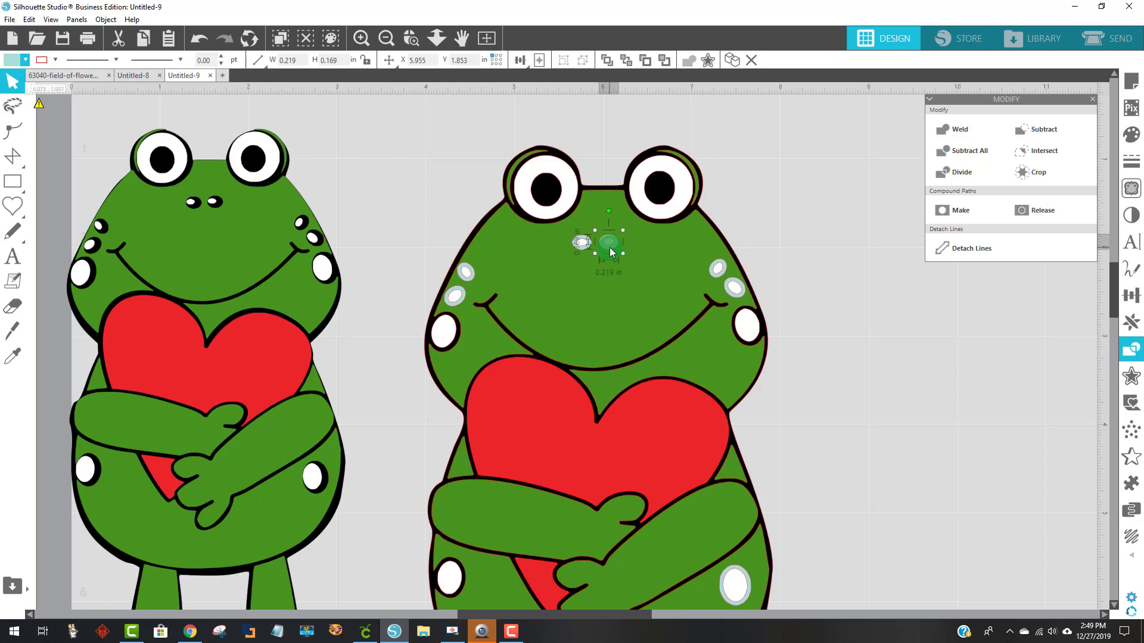
left_click(654, 250)
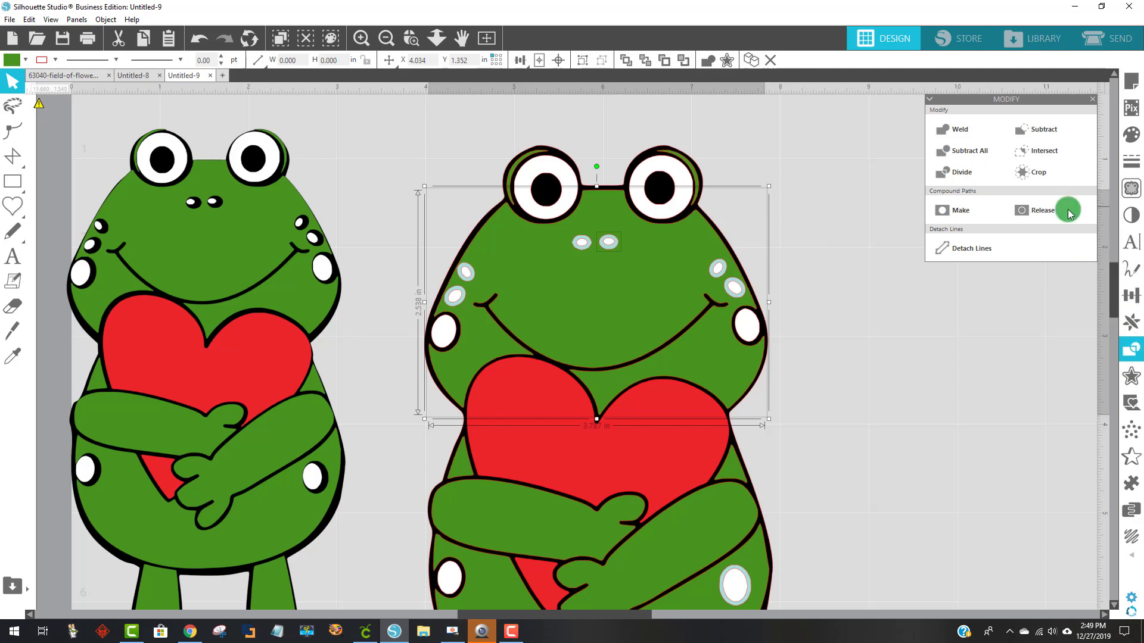
left_click_drag(1036, 100, 880, 202)
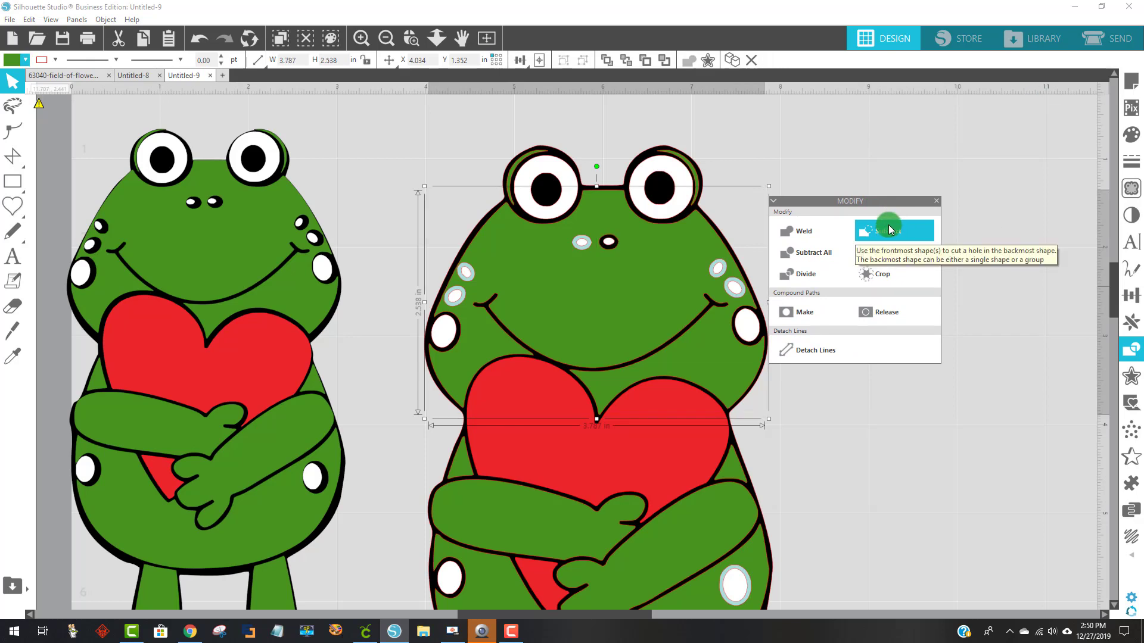
Subtract the left-hand nostril outline from the traced frog's green head piece
left_click(594, 294)
left_click(581, 243)
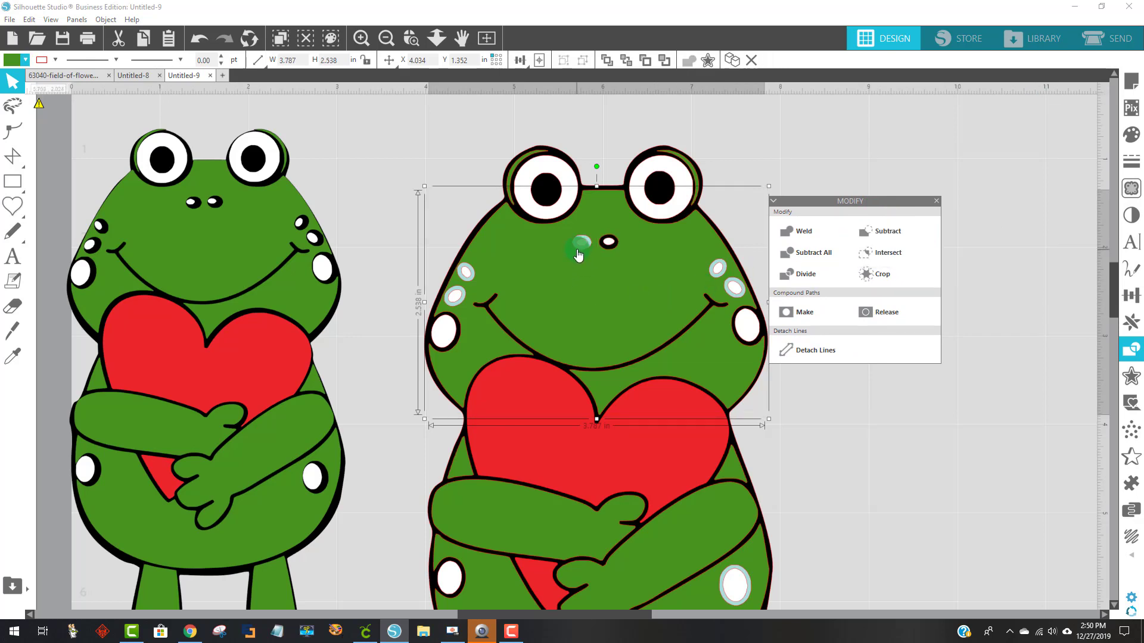
left_click(579, 245)
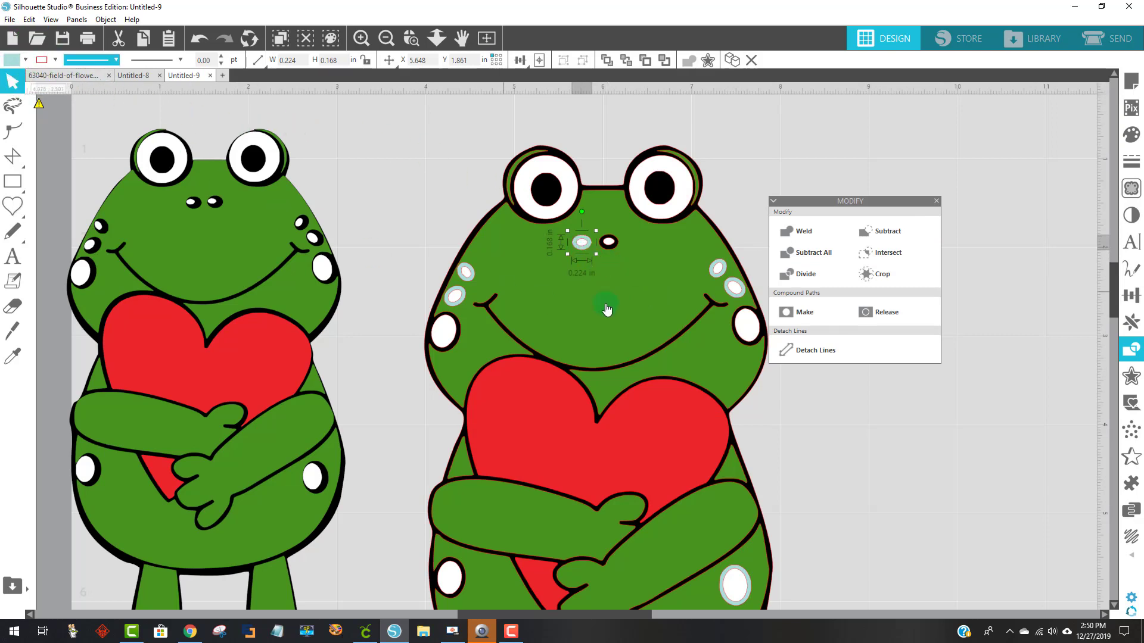
left_click(577, 289)
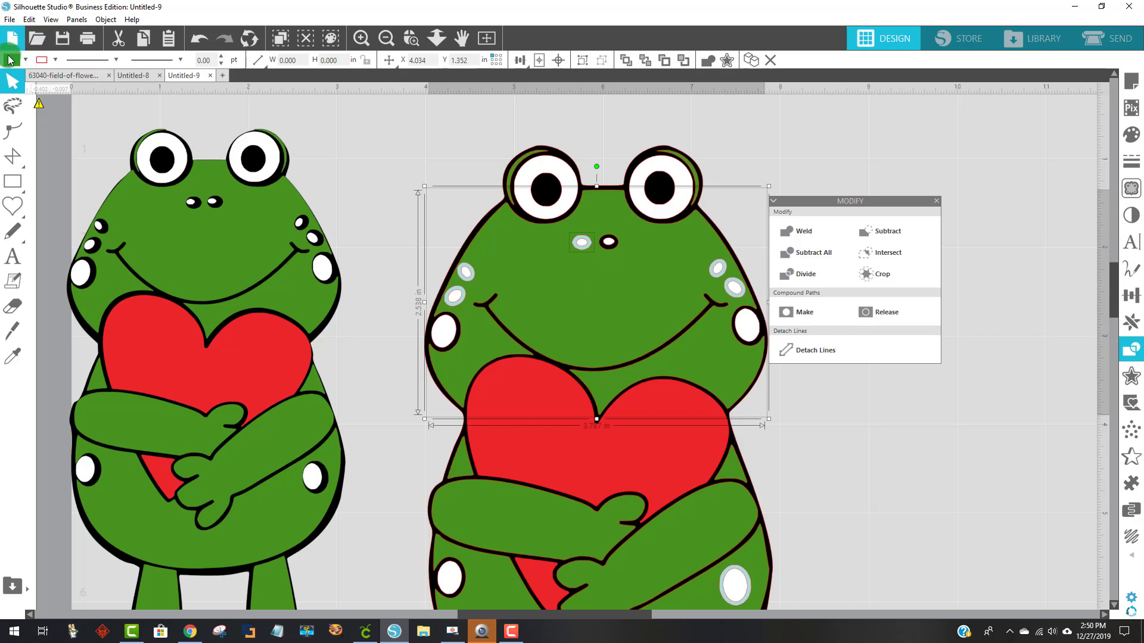
left_click(878, 234)
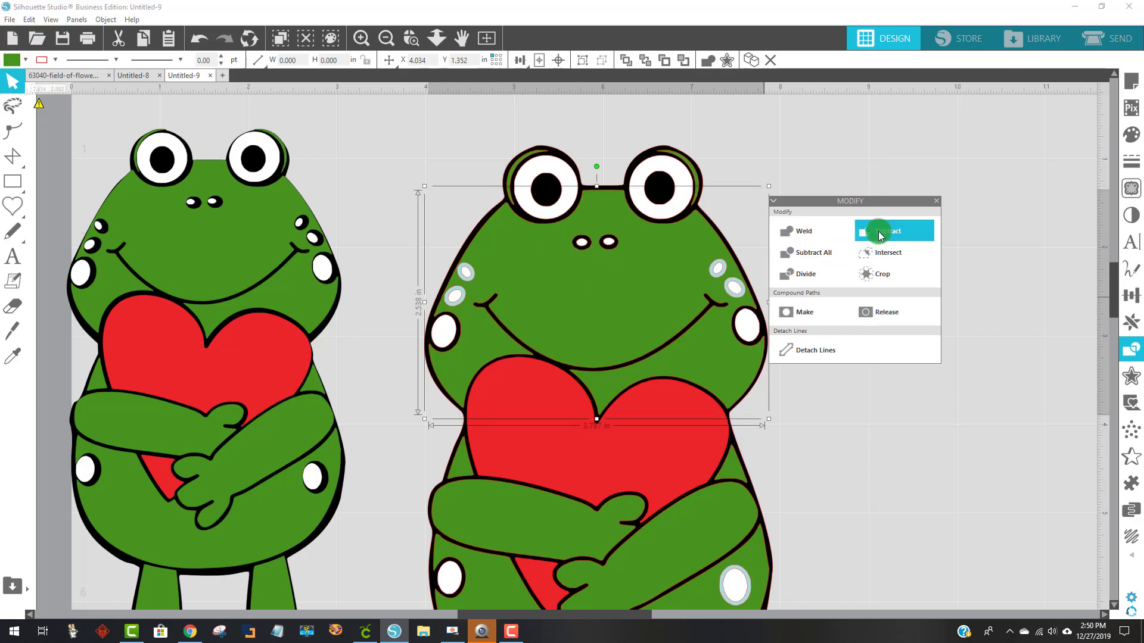
Subtract the light blue outline of the right-hand lower body spot from the green body piece
scroll(881, 476, "down", 1)
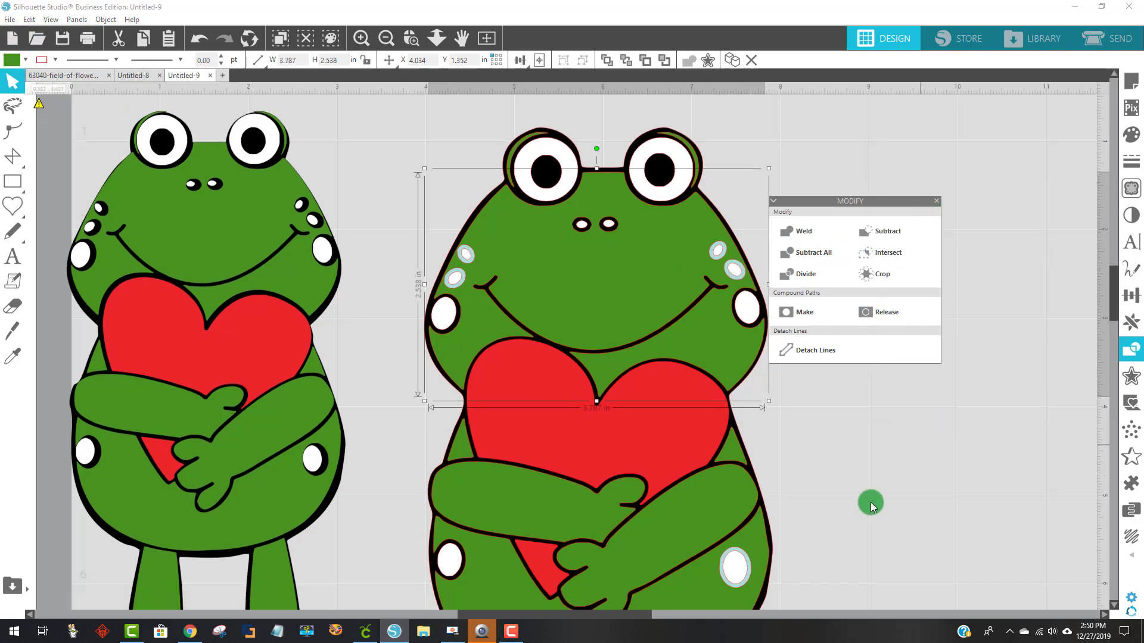
left_click(750, 567)
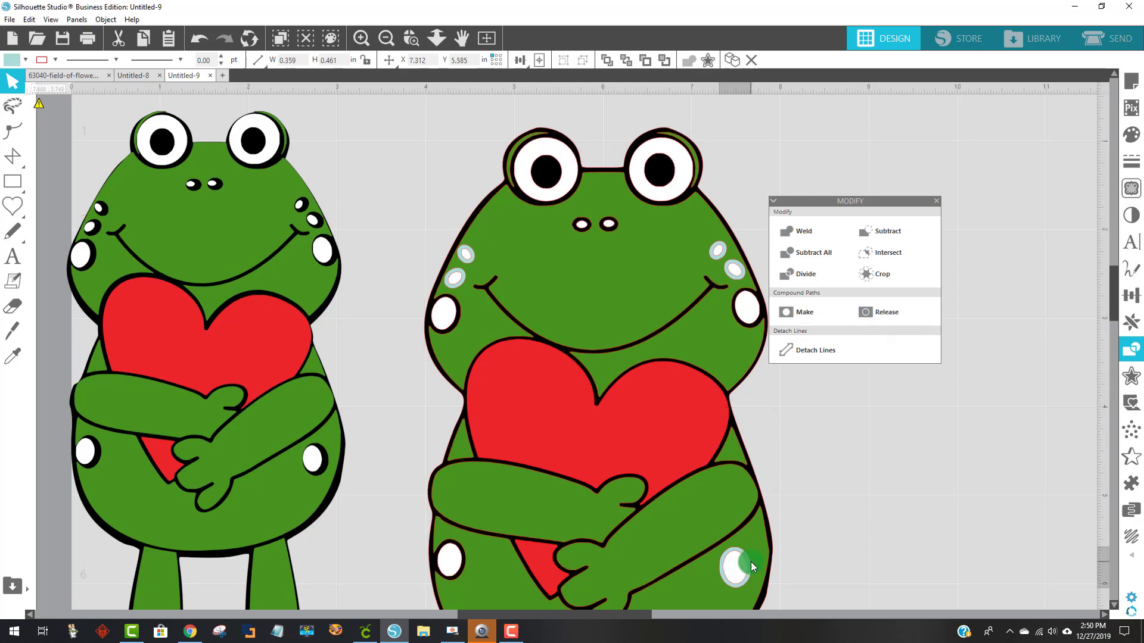
left_click(756, 531)
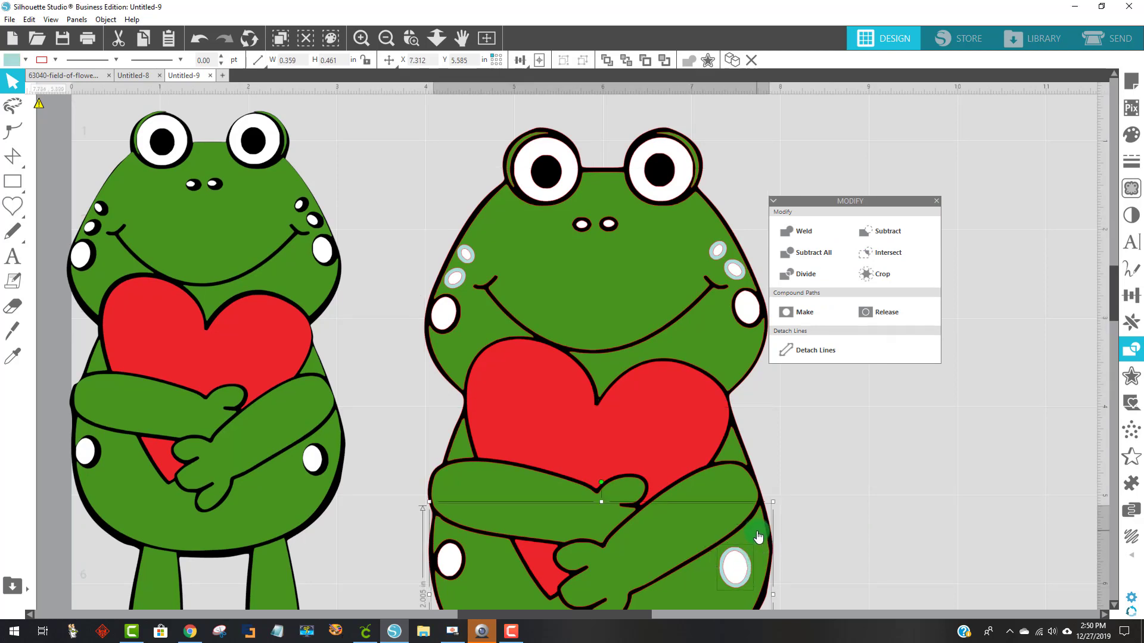
left_click(903, 231)
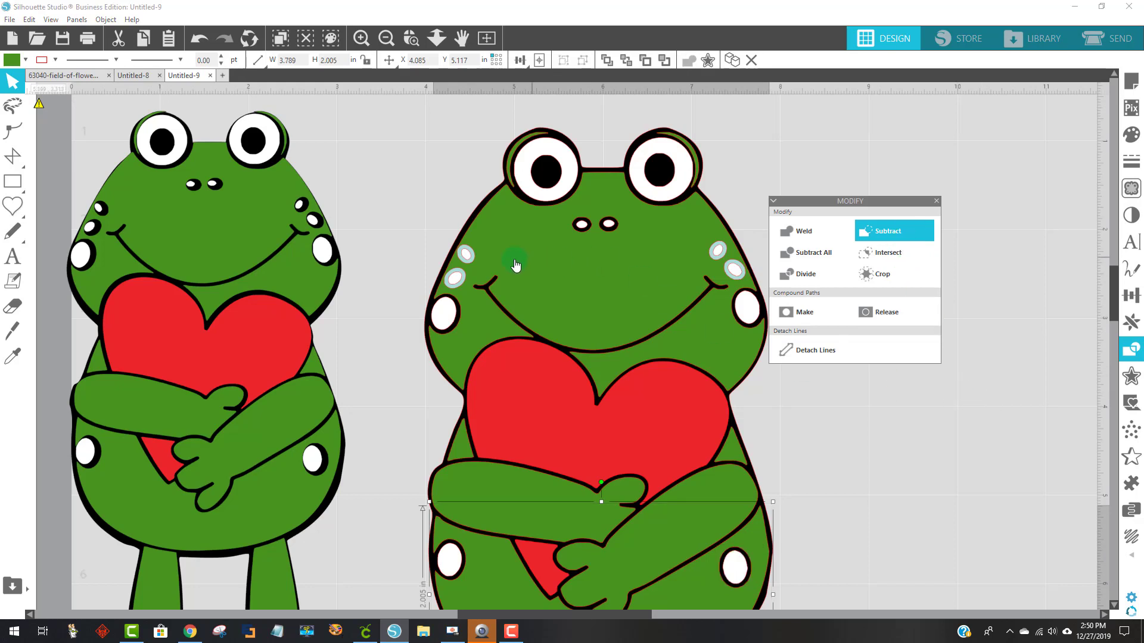
Subtract the four small light blue cheek spots together from the green head piece
left_click(470, 262)
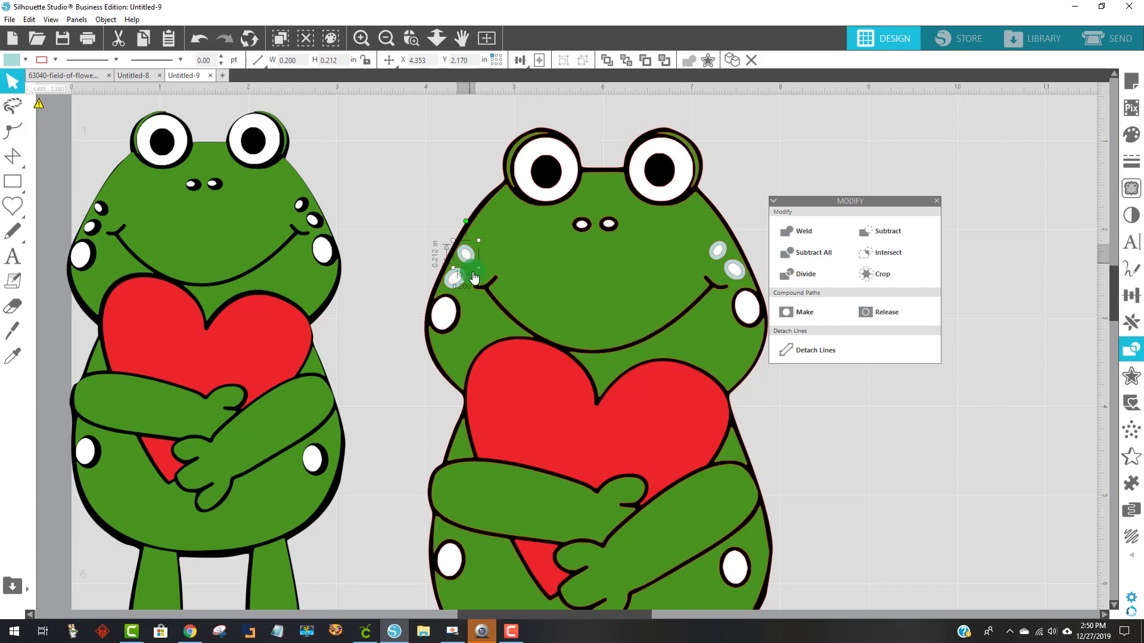
left_click(462, 284, "shift")
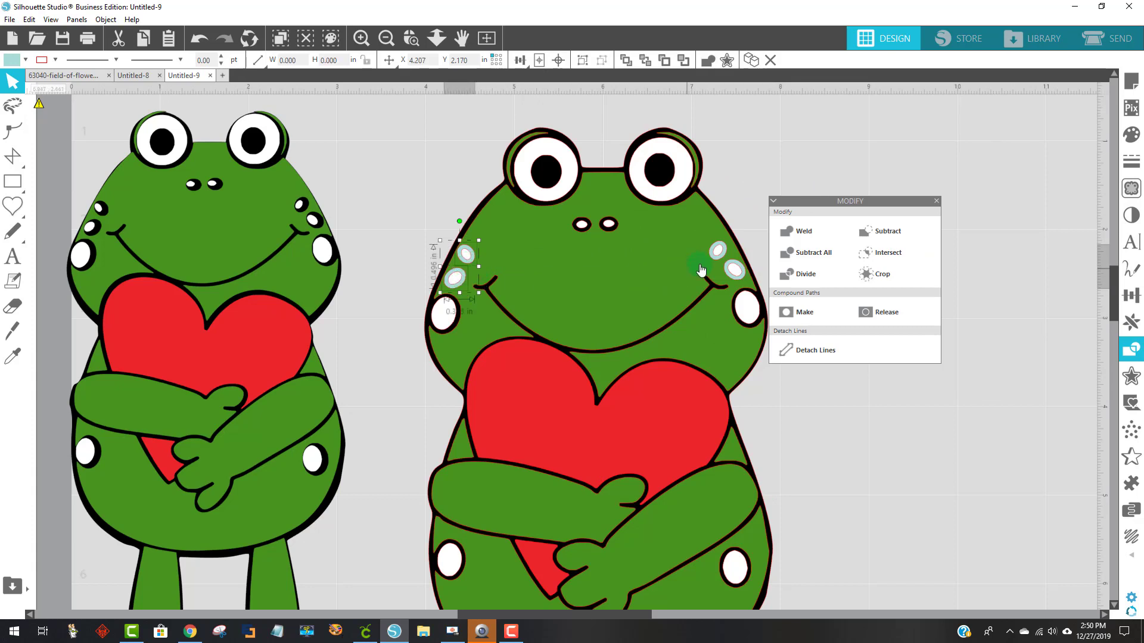
left_click(715, 263, "shift")
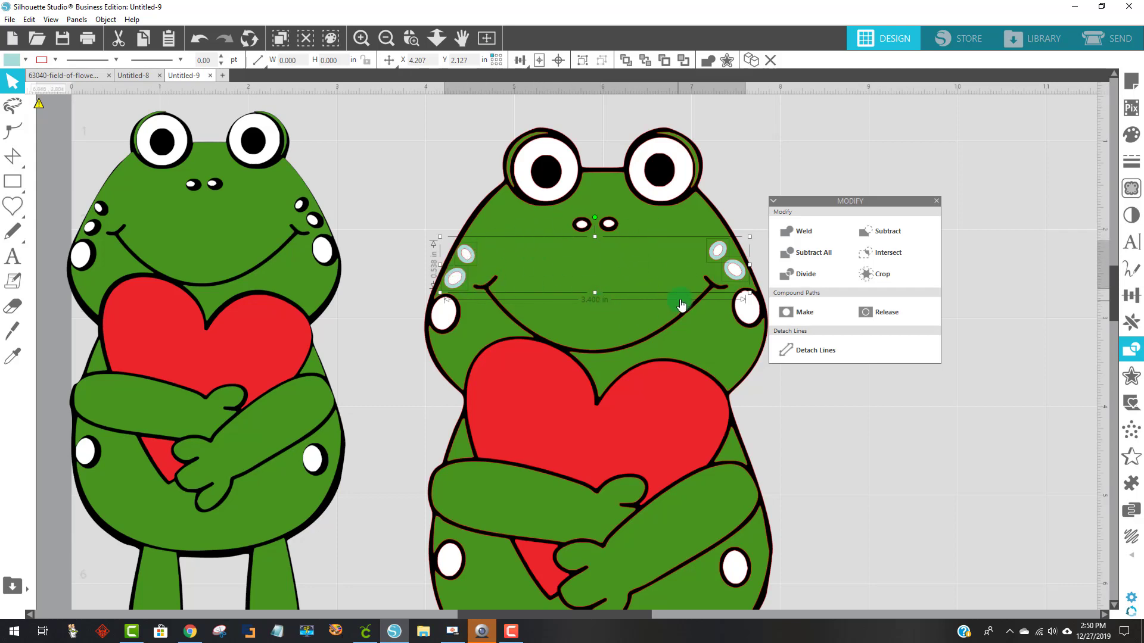
left_click(648, 227, "shift")
left_click(882, 230)
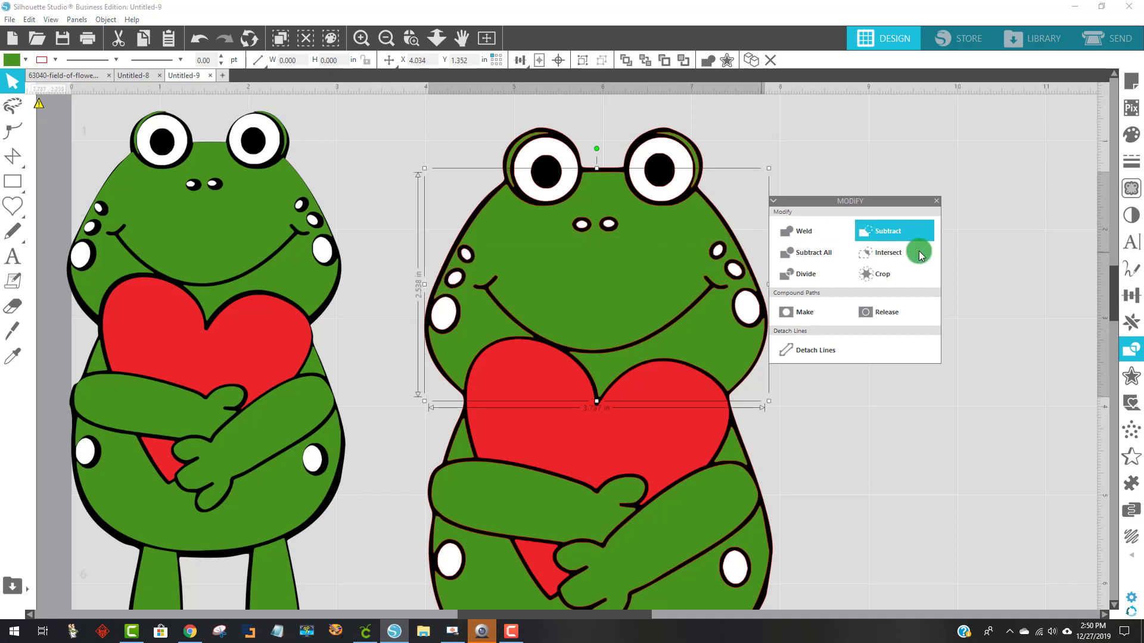
left_click(393, 40)
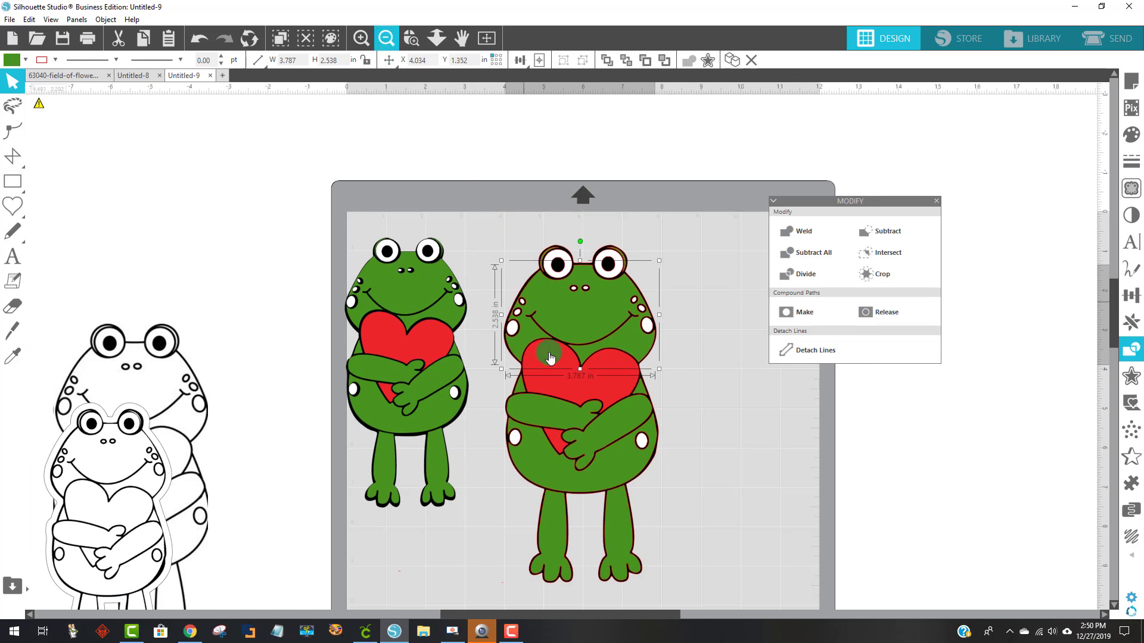
Move the smaller coloured frog off the mat to the empty area on its left
left_click(730, 475)
left_click_drag(420, 374, 203, 294)
left_click(417, 370)
scroll(668, 433, "down", 3)
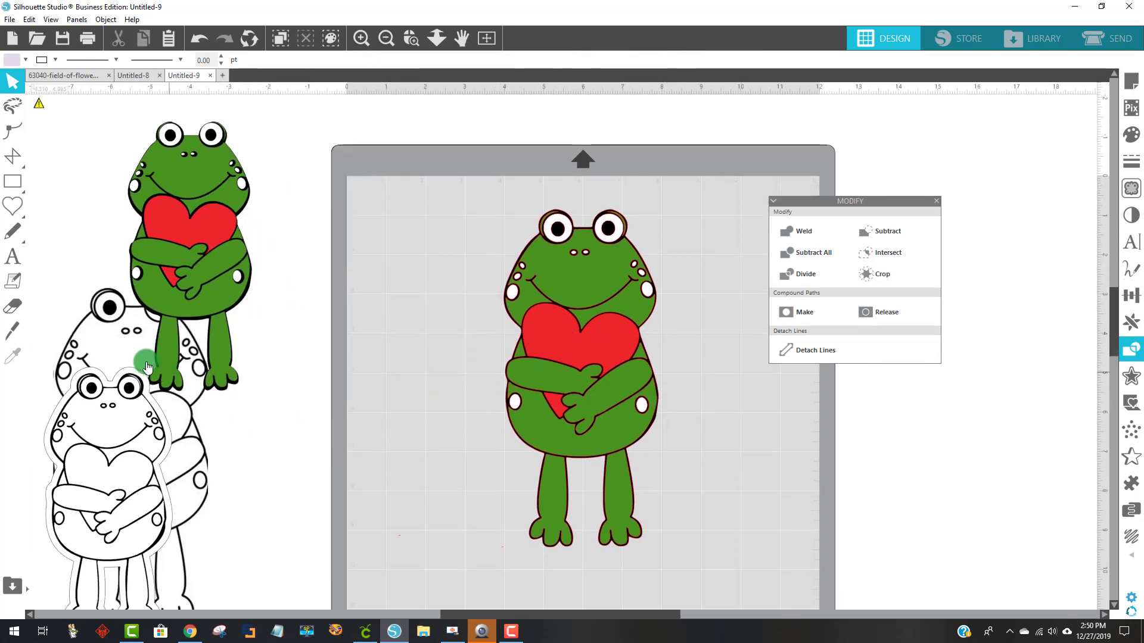
Place the large line-art frog on the mat and shift the large coloured frog to the right of it
left_click_drag(147, 366, 425, 275)
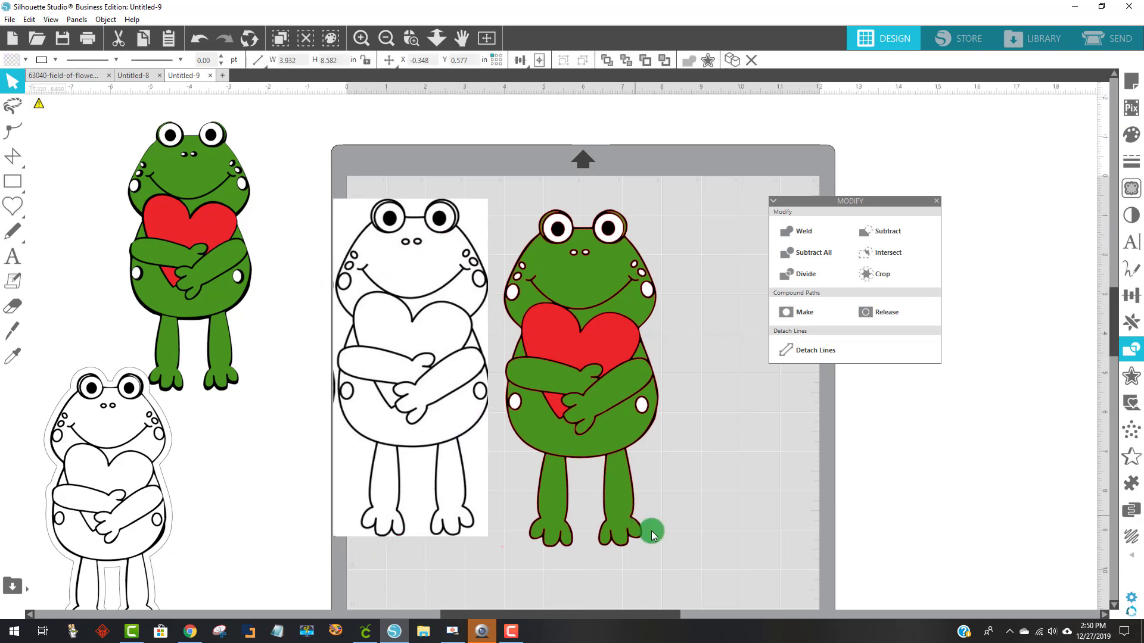
left_click(540, 323)
left_click_drag(691, 567, 520, 198)
left_click_drag(546, 300, 605, 290)
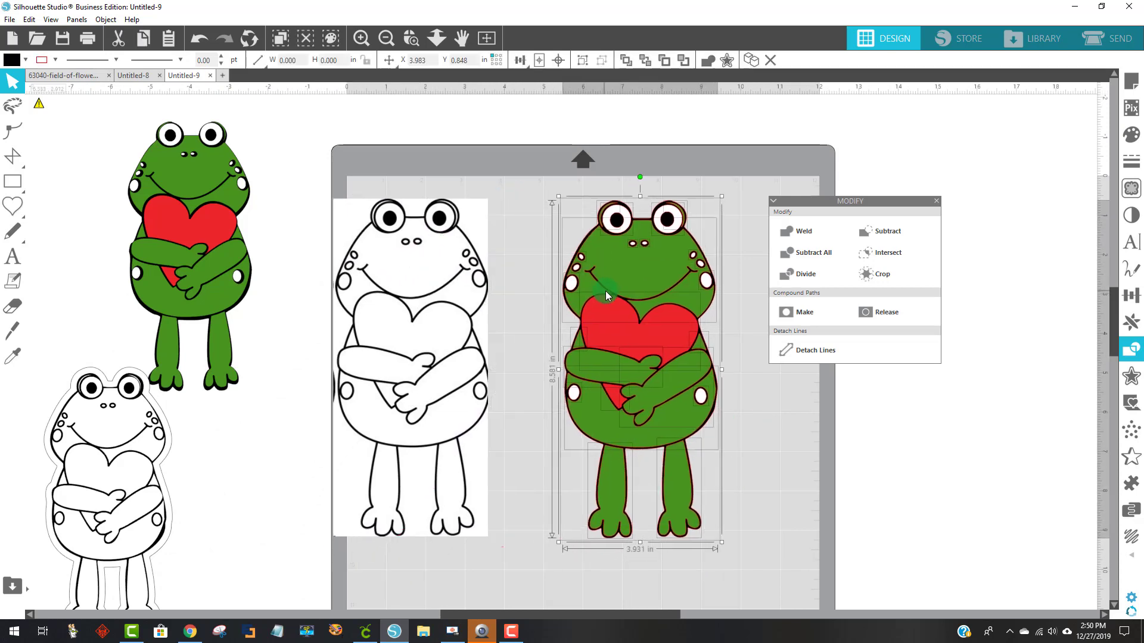
left_click_drag(417, 333, 468, 332)
left_click_drag(613, 338, 583, 330)
left_click(578, 416)
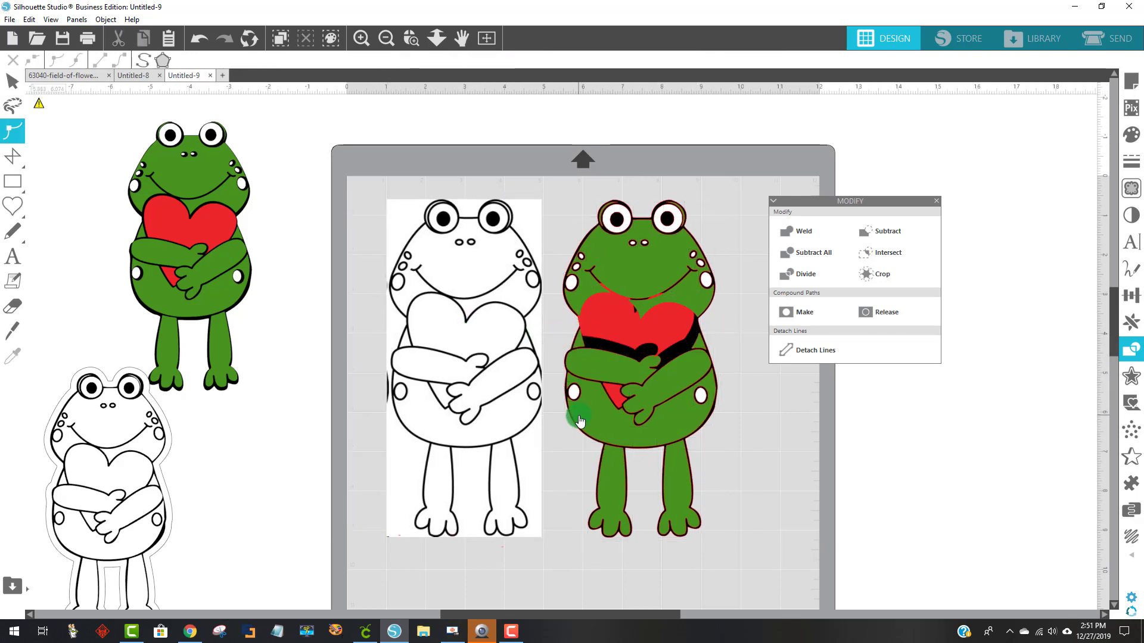
left_click_drag(658, 339, 663, 346)
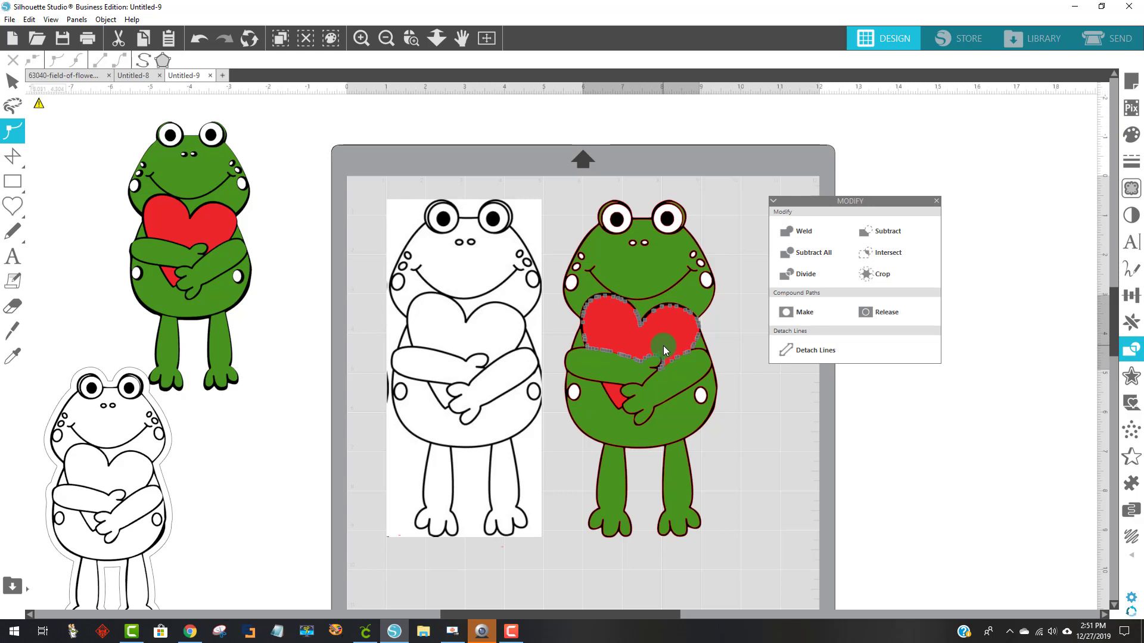
left_click(527, 360)
Move the large line-art frog back off the mat and close the Modify options
left_click_drag(513, 361, 488, 362)
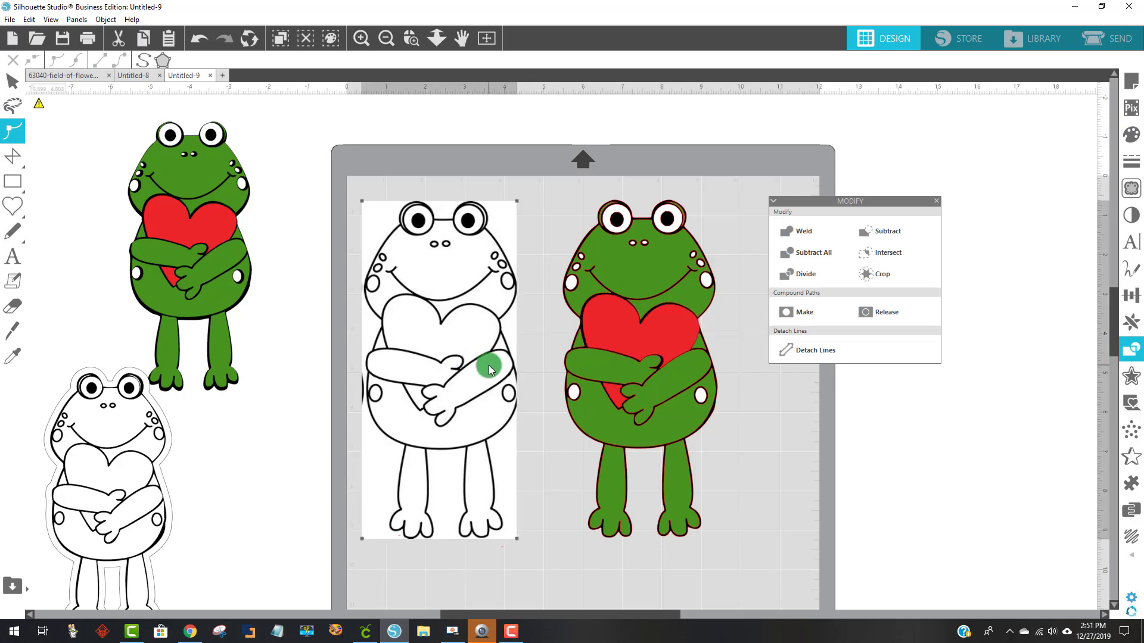
left_click_drag(718, 554, 597, 258)
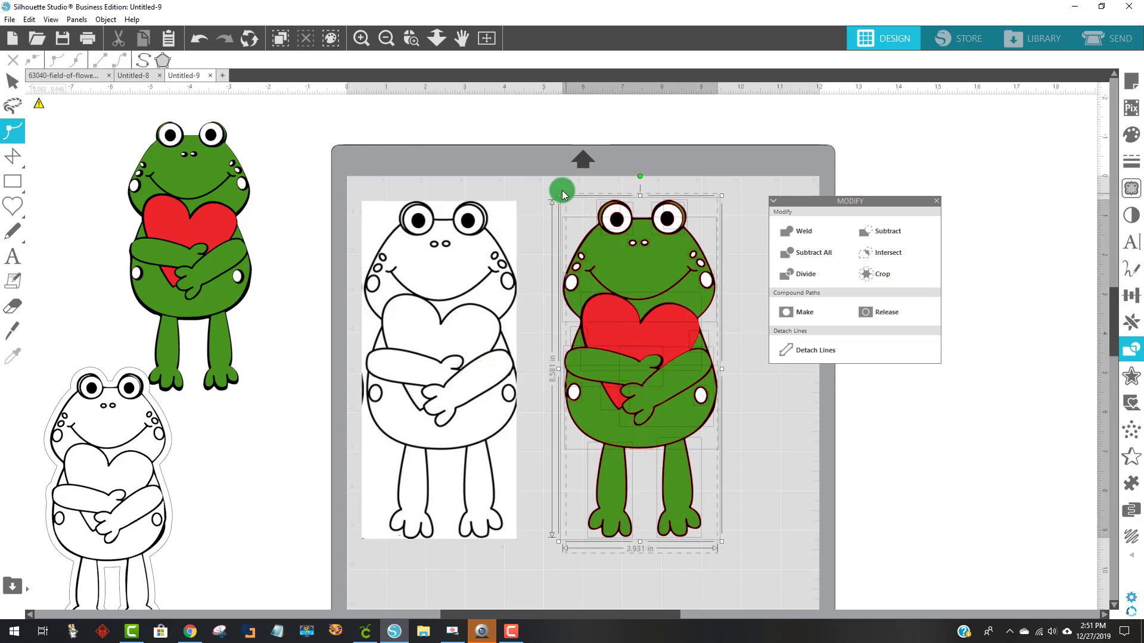
left_click_drag(563, 191, 550, 179)
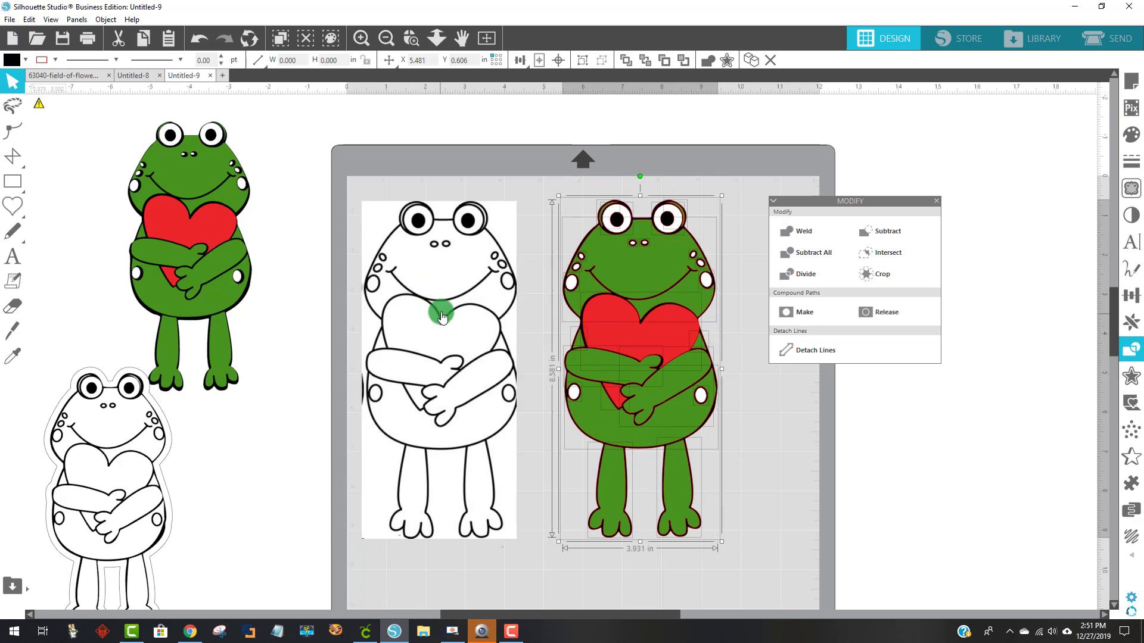
left_click_drag(441, 317, 221, 372)
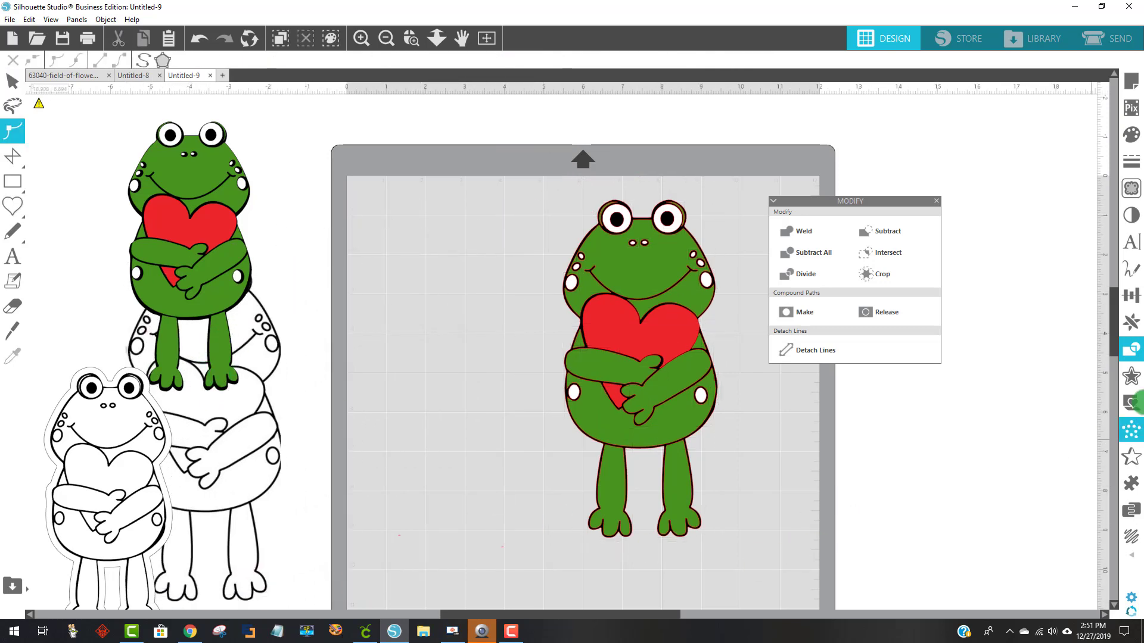
left_click(936, 204)
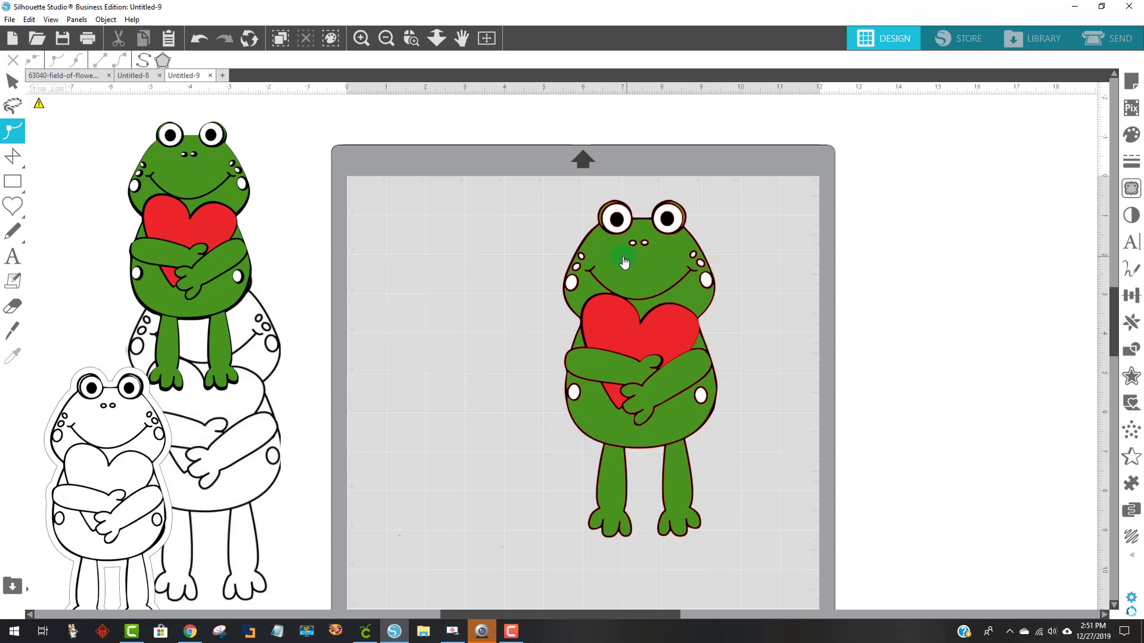
Select all pieces of the frog on the mat and open Select by Color with the colours listed by line
left_click_drag(510, 174, 736, 570)
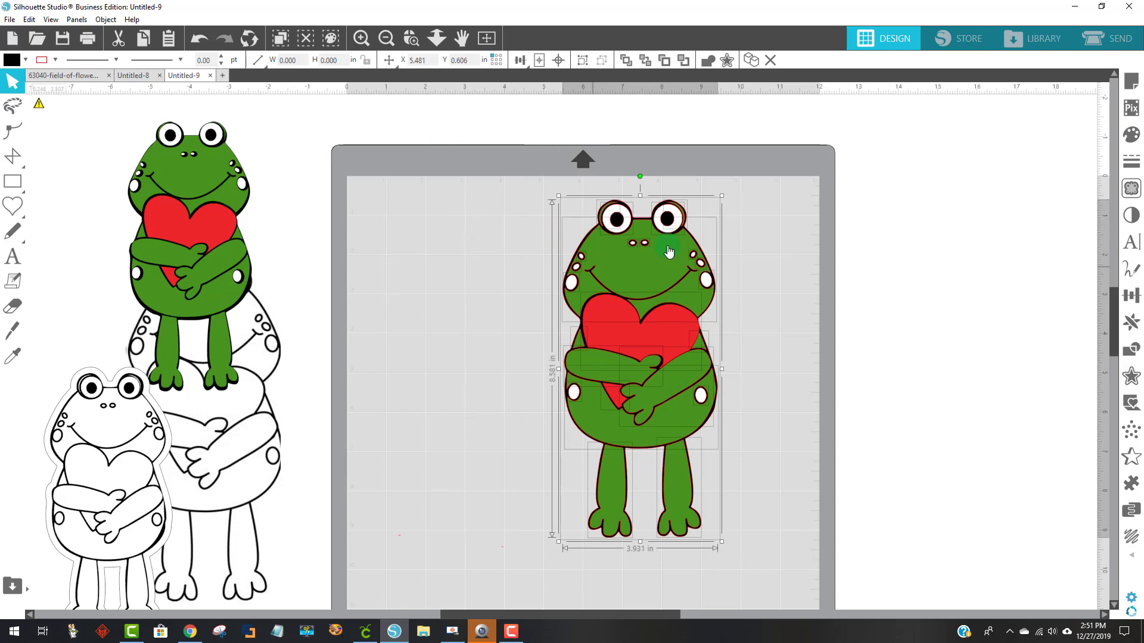
left_click(331, 41)
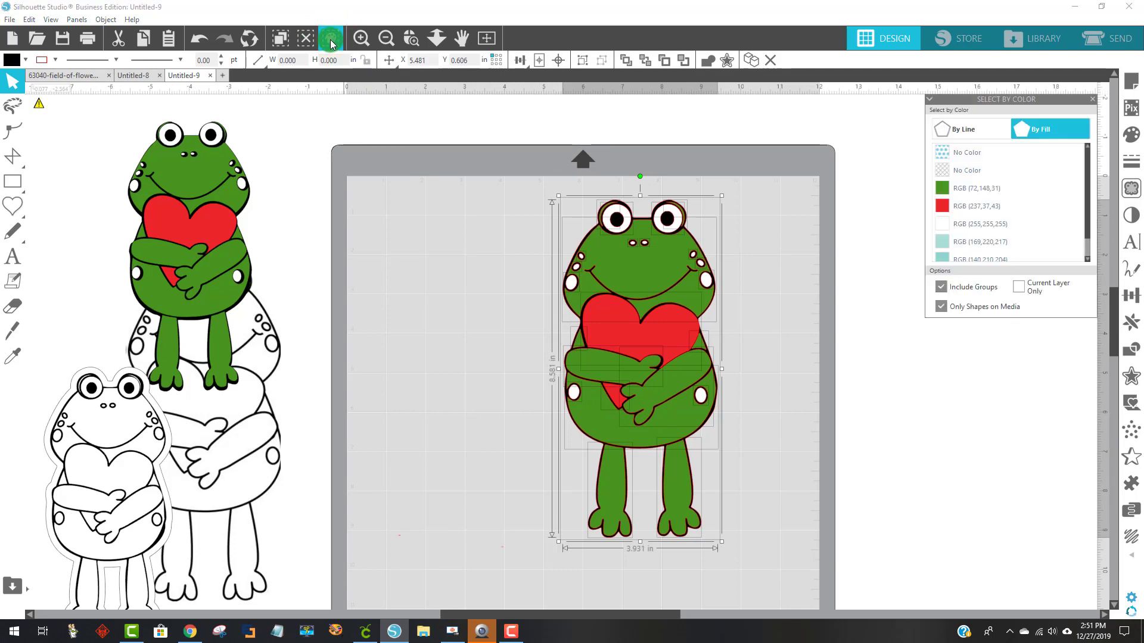
left_click(1003, 114)
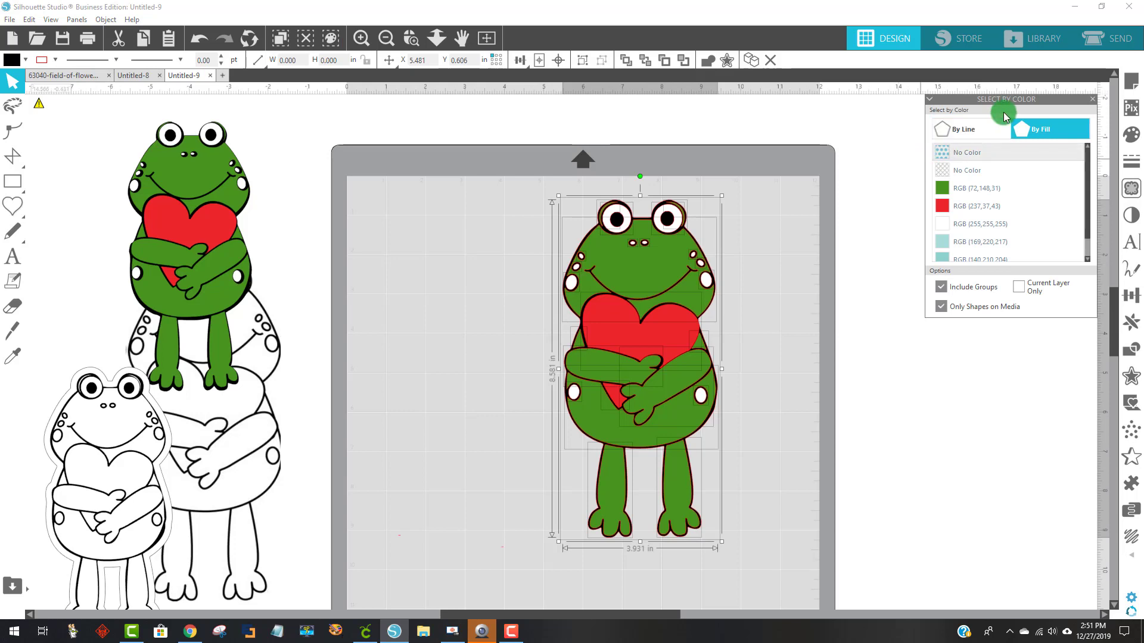
left_click_drag(1009, 100, 959, 115)
left_click(987, 148)
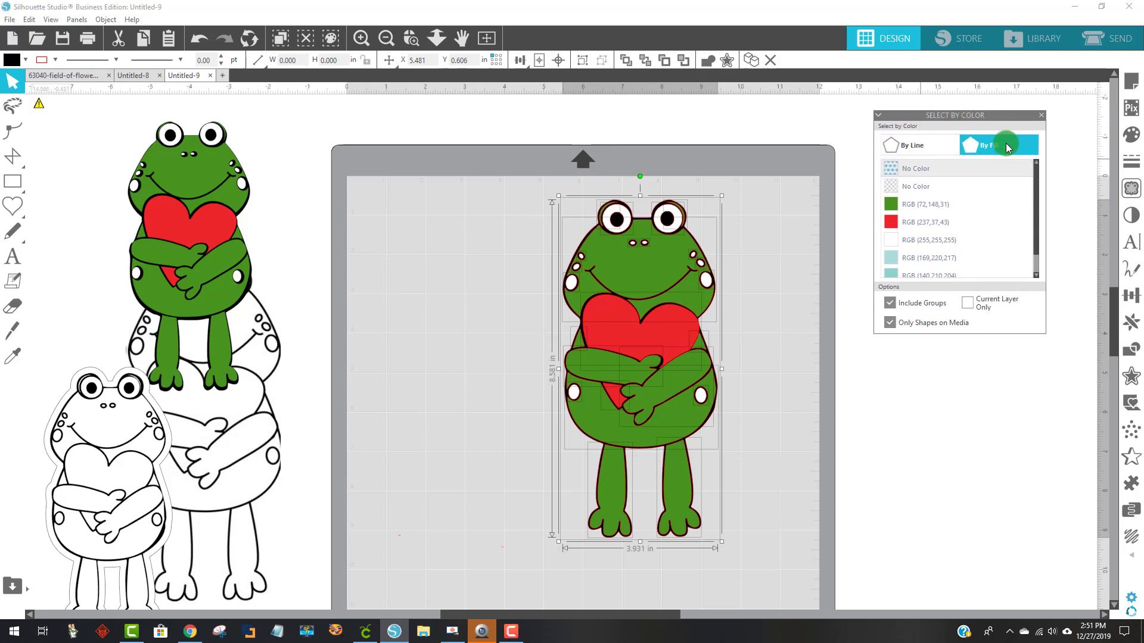
left_click(923, 143)
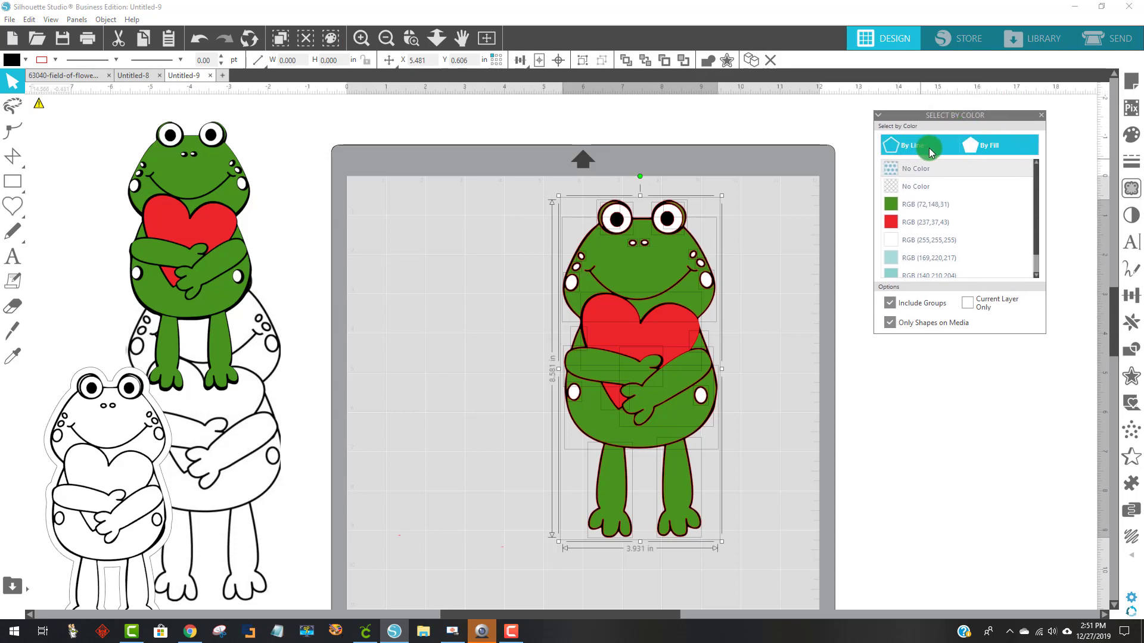
left_click(930, 149)
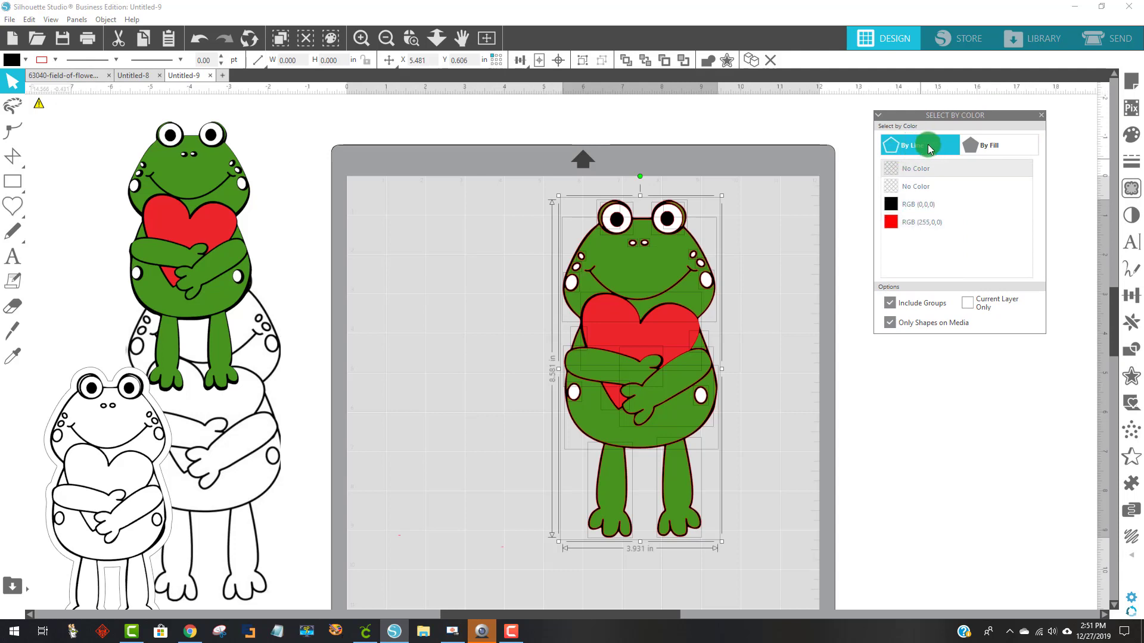
Switch Select by Color to fill colours and select all green RGB (72,148,31) shapes on the mat
left_click(802, 253)
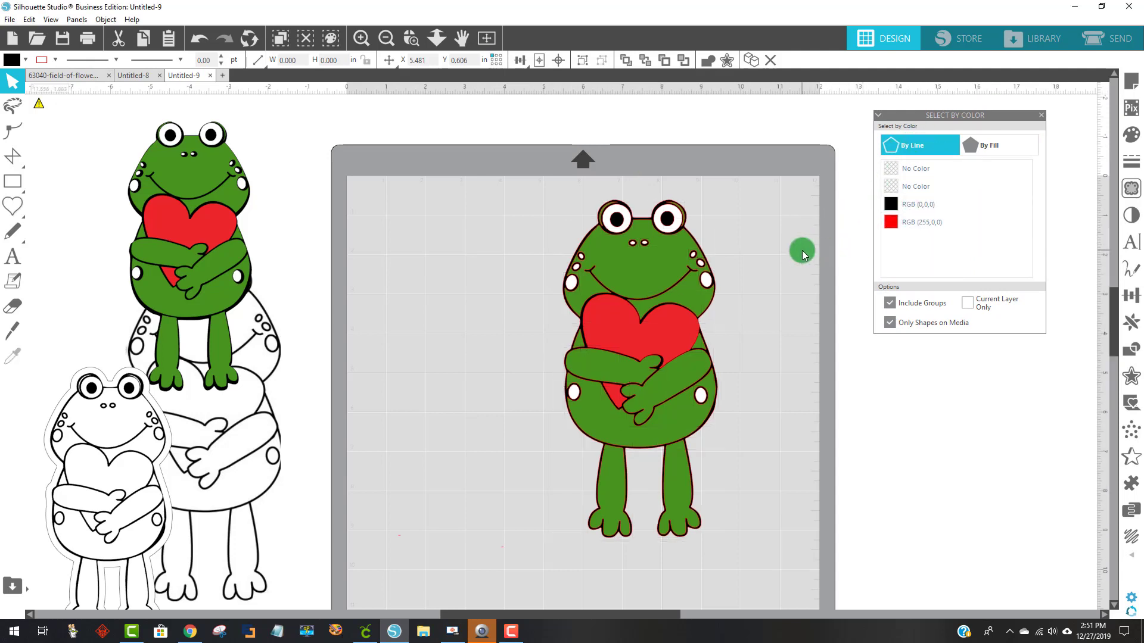
left_click(980, 145)
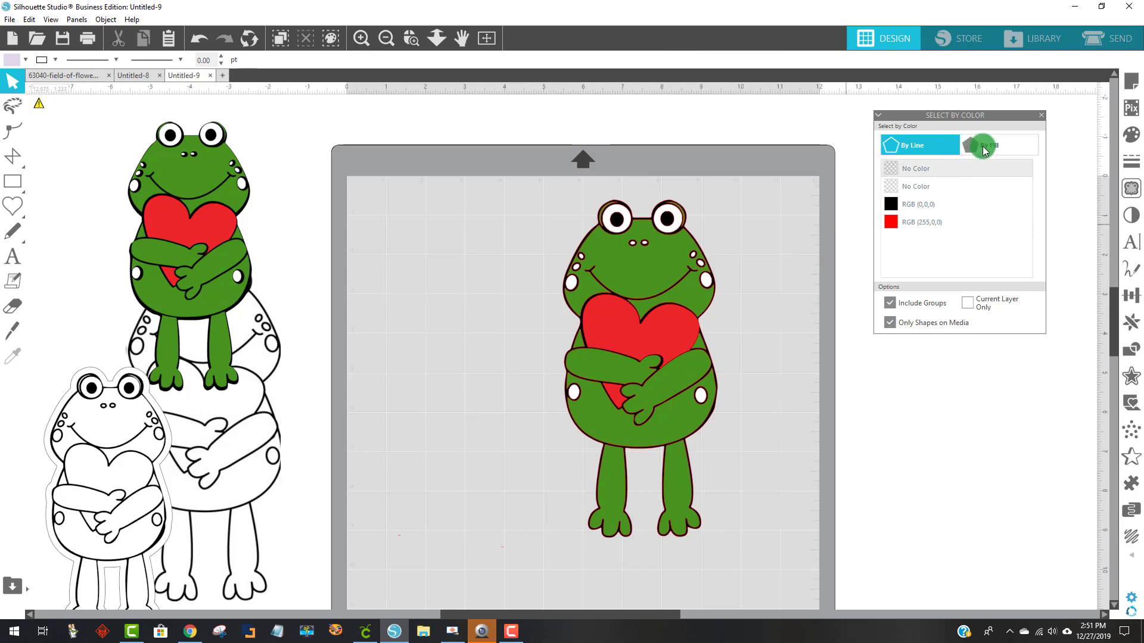
left_click(1022, 149)
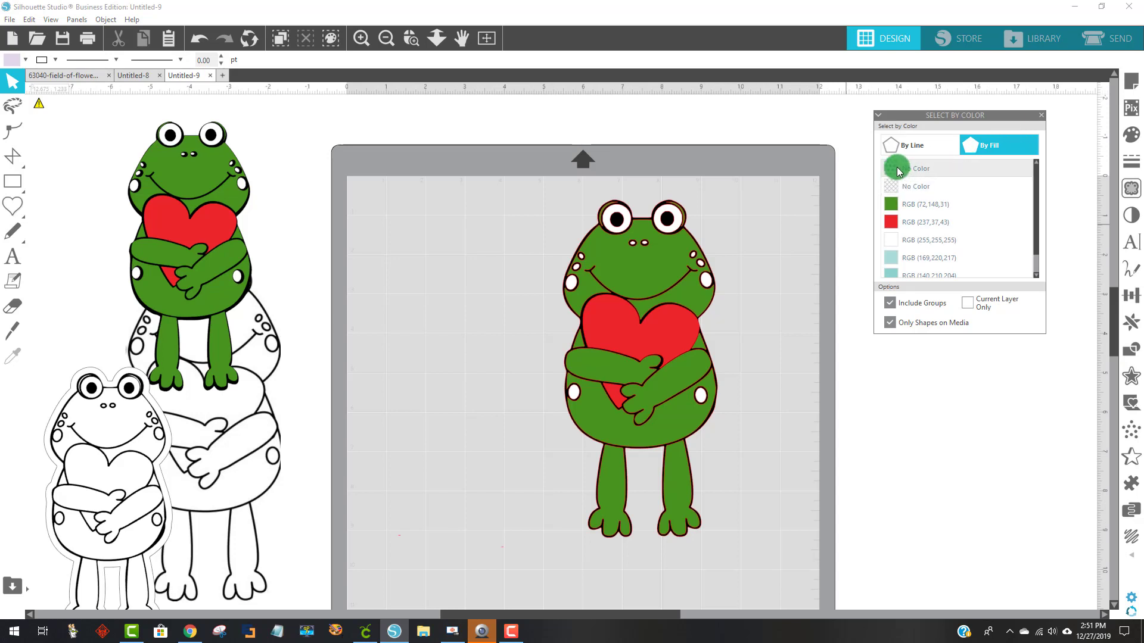
left_click(897, 186)
left_click(888, 205)
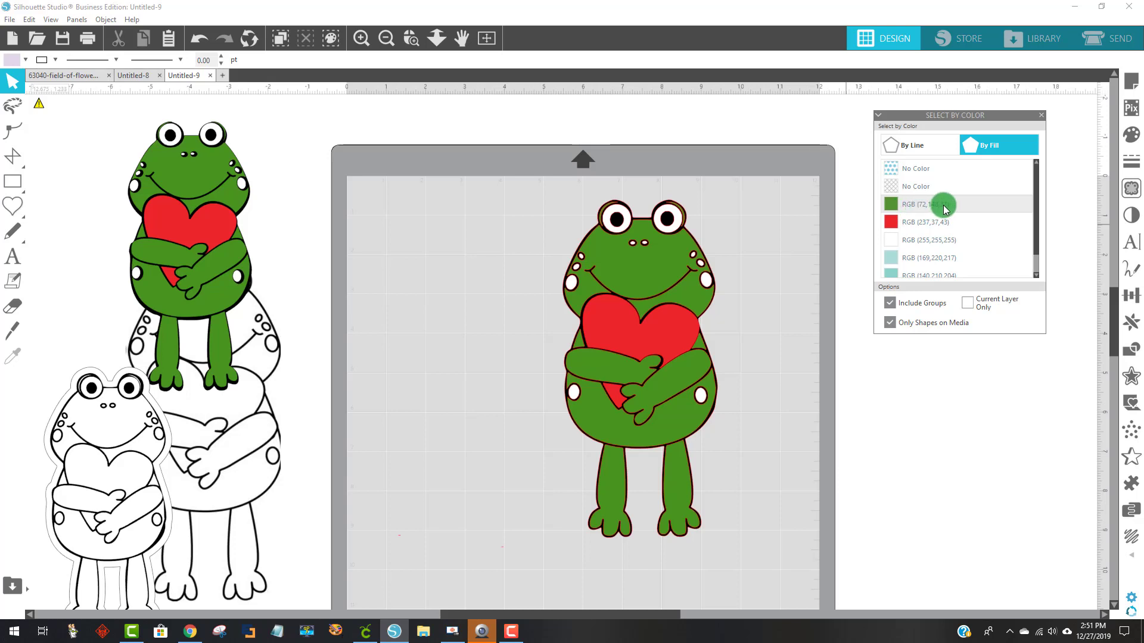
left_click(1016, 210)
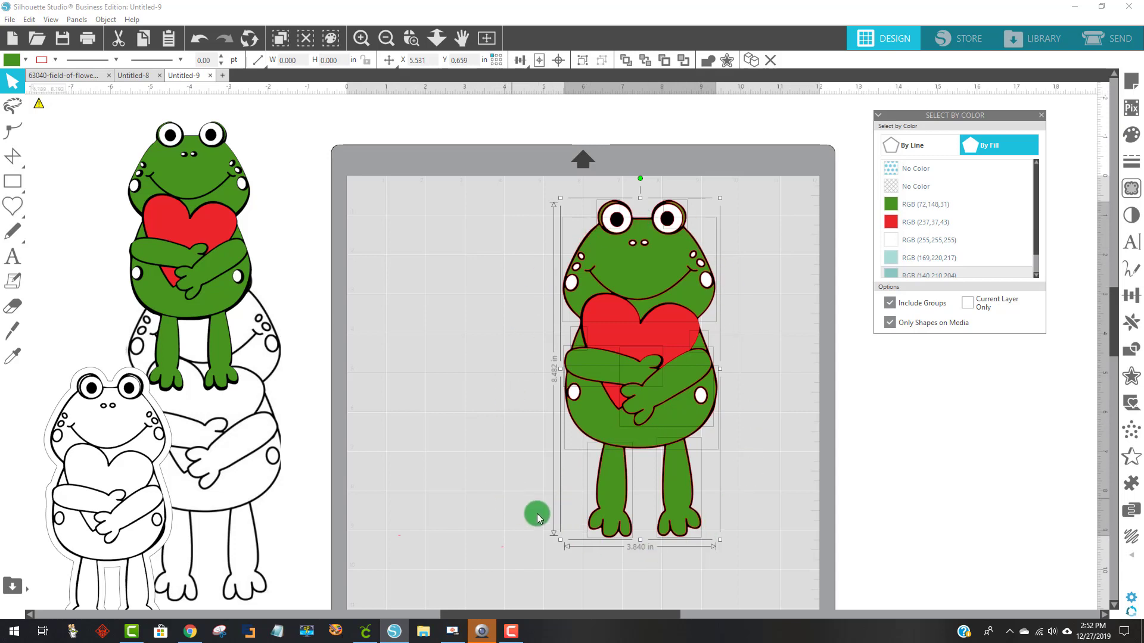
Make a compound path from the selected green shapes and undo it
right_click(657, 278)
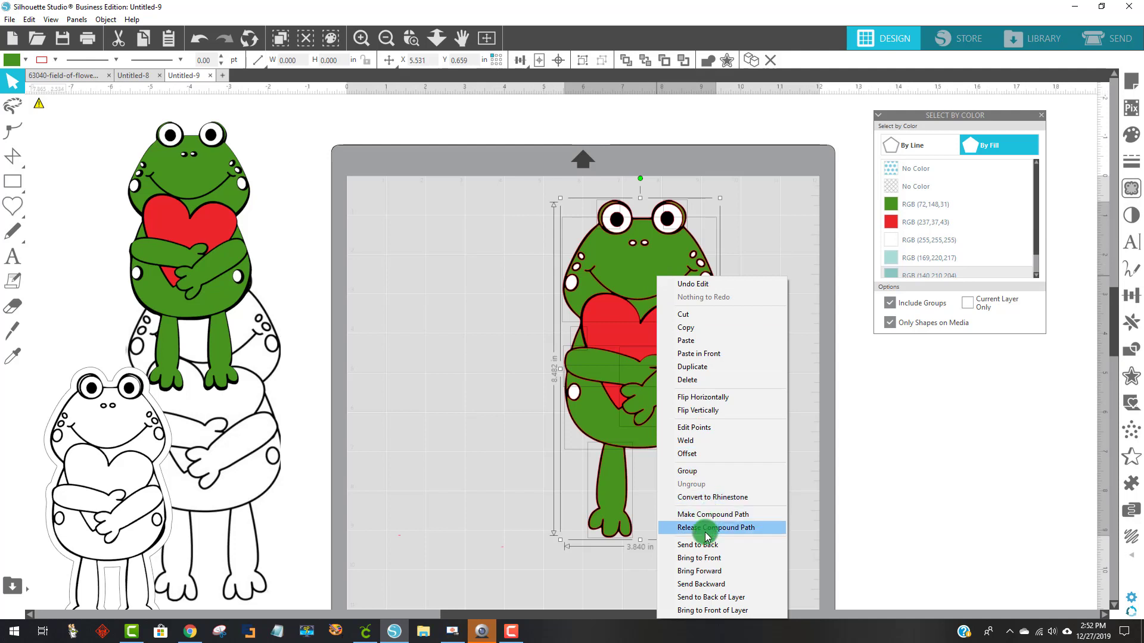
left_click(708, 514)
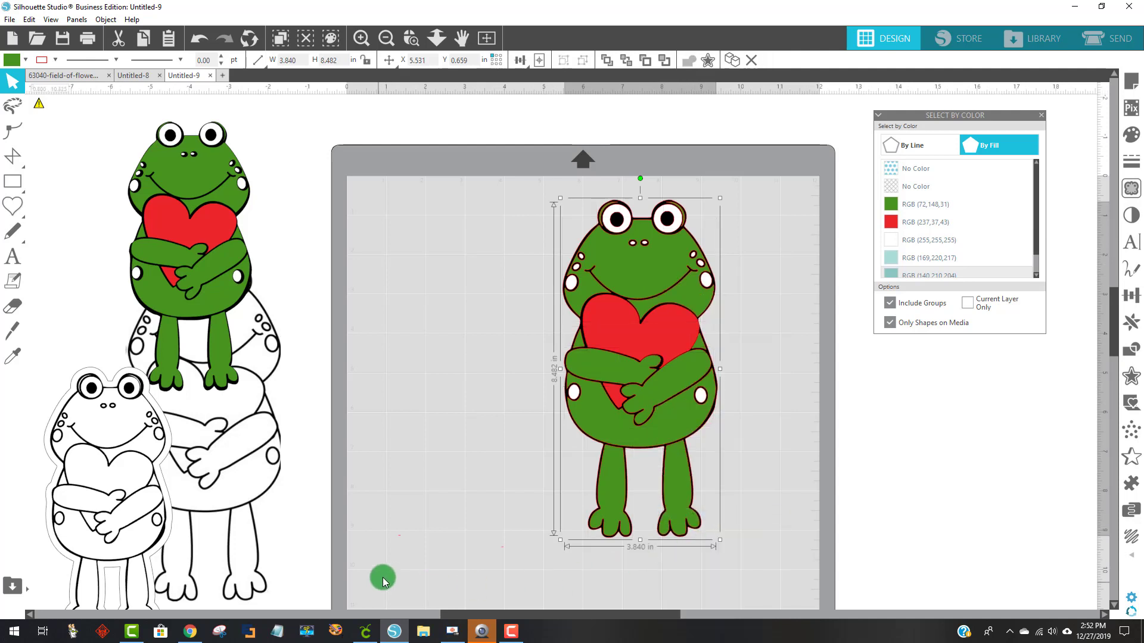
left_click(202, 40)
left_click(205, 42)
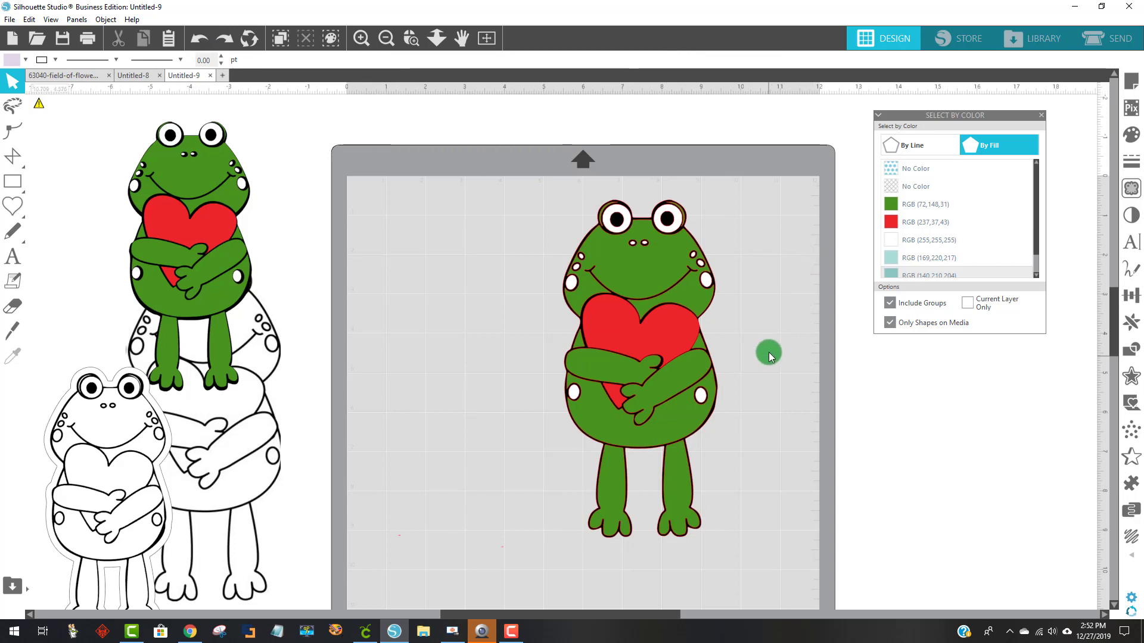
Pull the green head and both green arms away from the frog as separate pieces and undo these moves
left_click_drag(650, 280, 478, 266)
left_click_drag(591, 371, 476, 355)
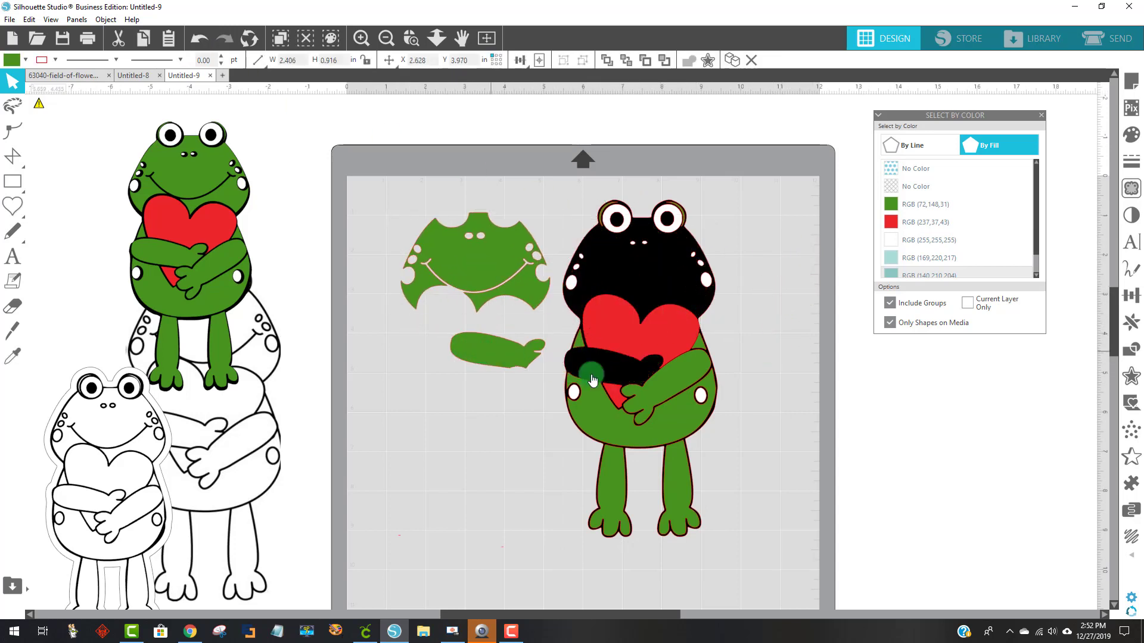
left_click_drag(684, 386, 778, 362)
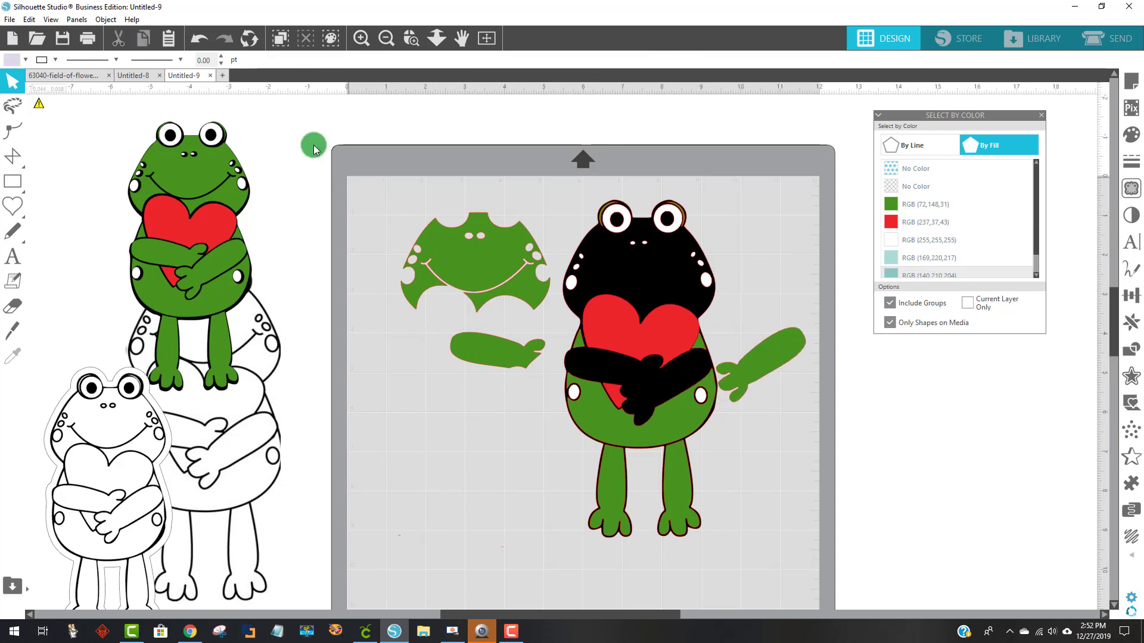
left_click(197, 39)
left_click(198, 40)
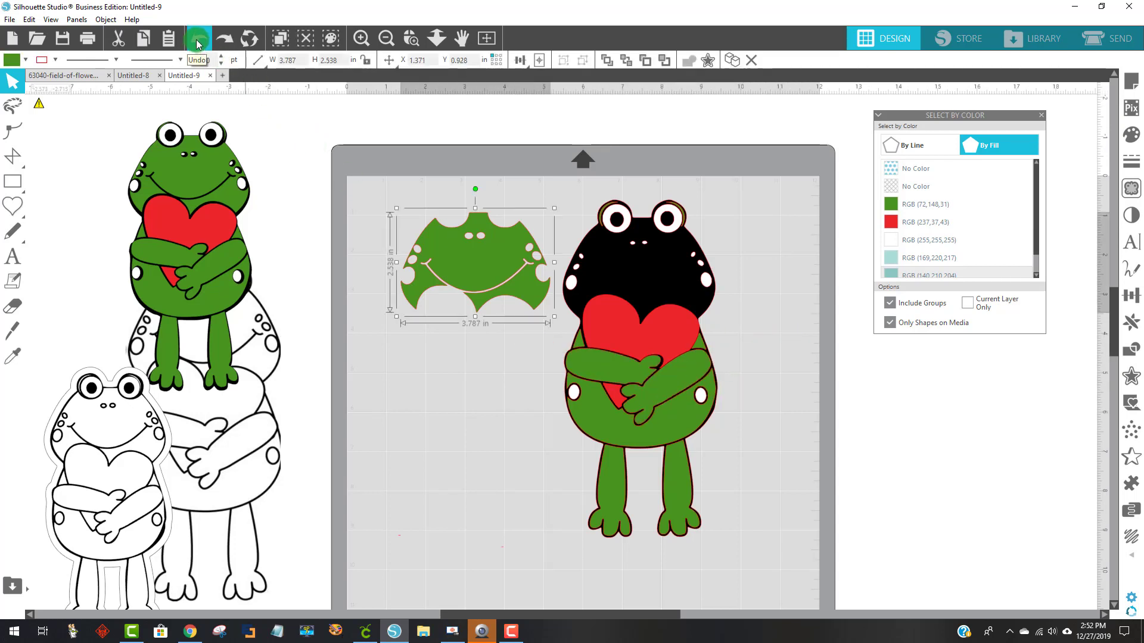
left_click(198, 39)
left_click(197, 39)
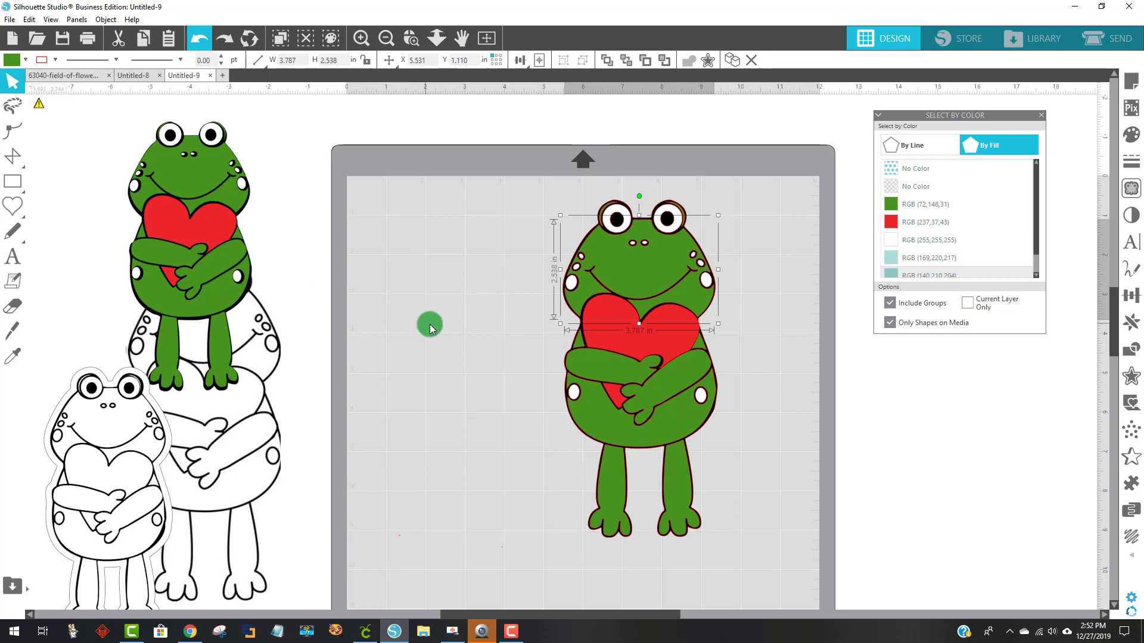
Select all shapes filled with green RGB (72,148,31) and make them one compound path
left_click(946, 203)
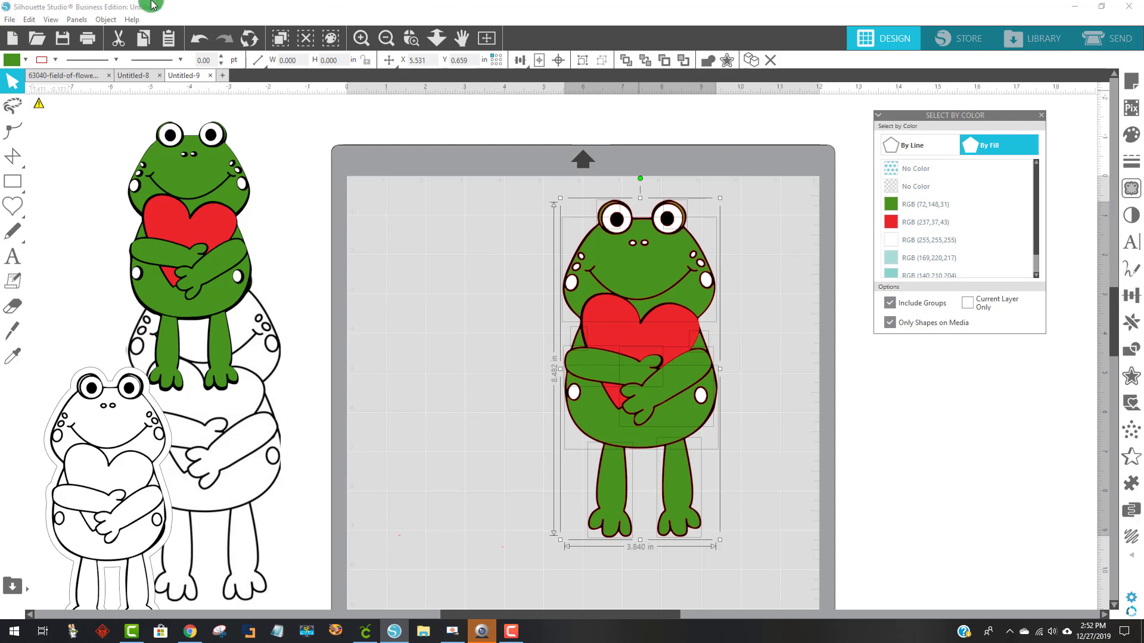
left_click(104, 20)
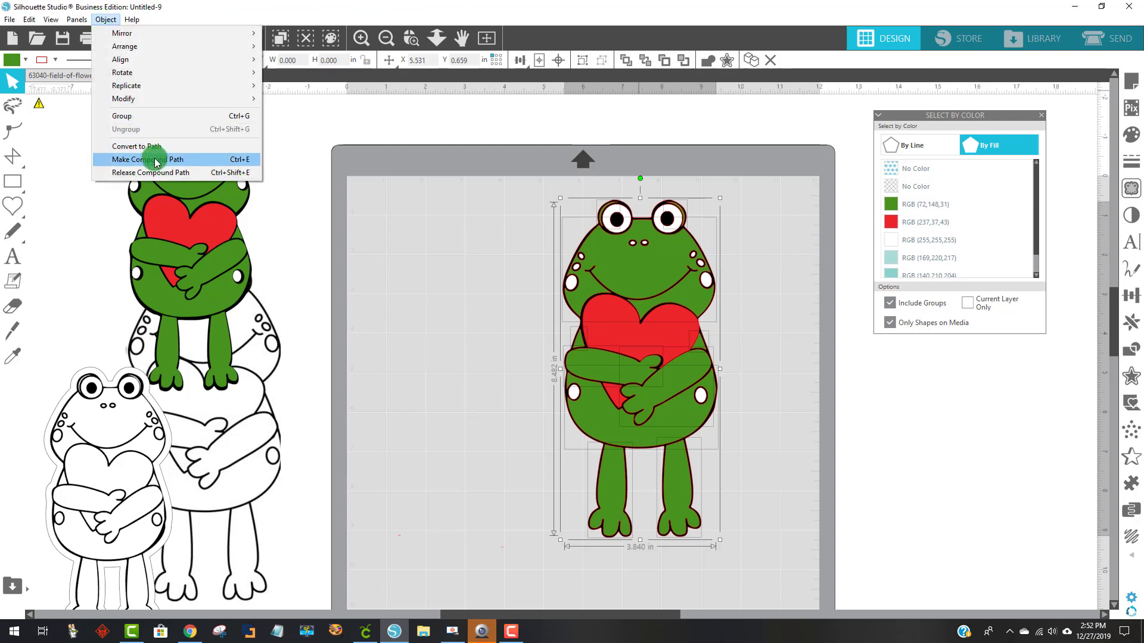
left_click(258, 161)
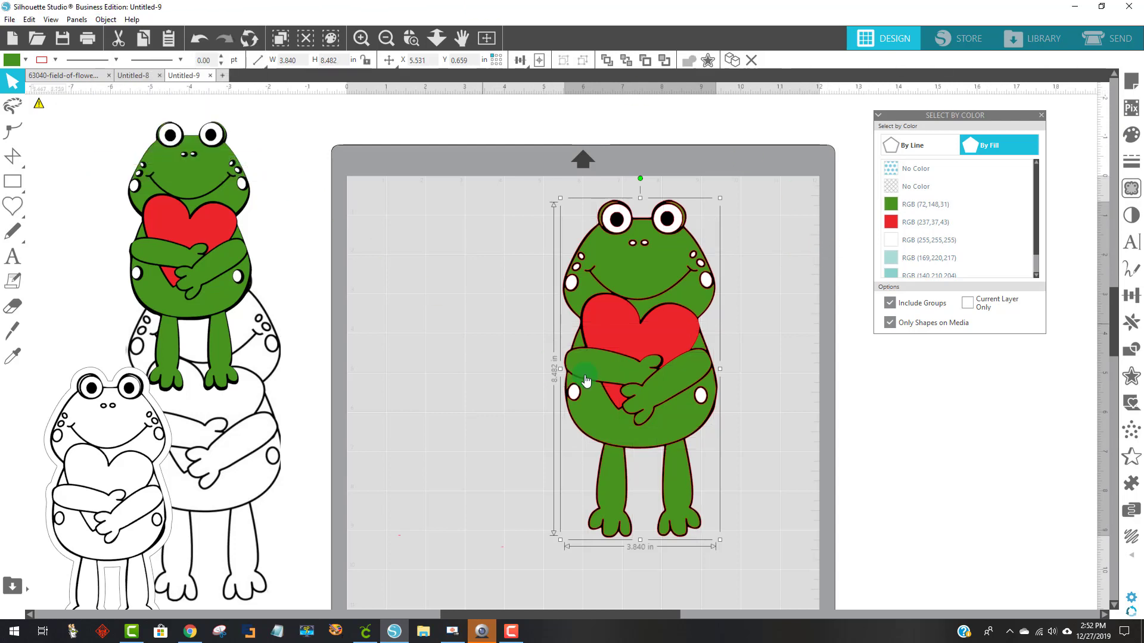
Move the green compound path to the mat's empty left half and place the black frog silhouette beneath it
left_click_drag(655, 265, 472, 255)
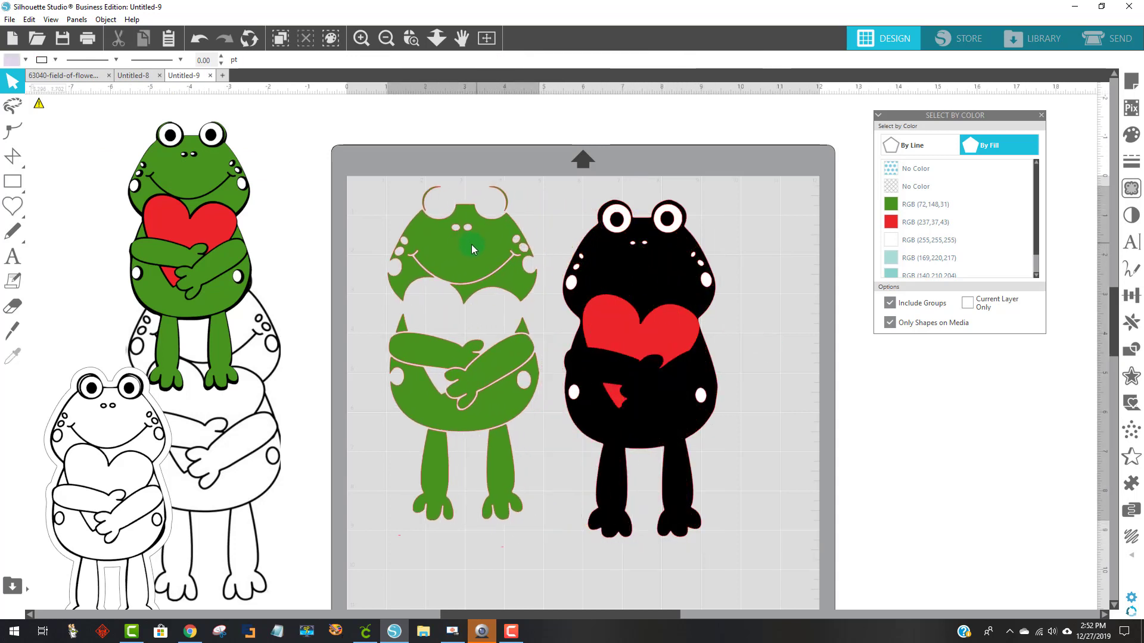
left_click(575, 539)
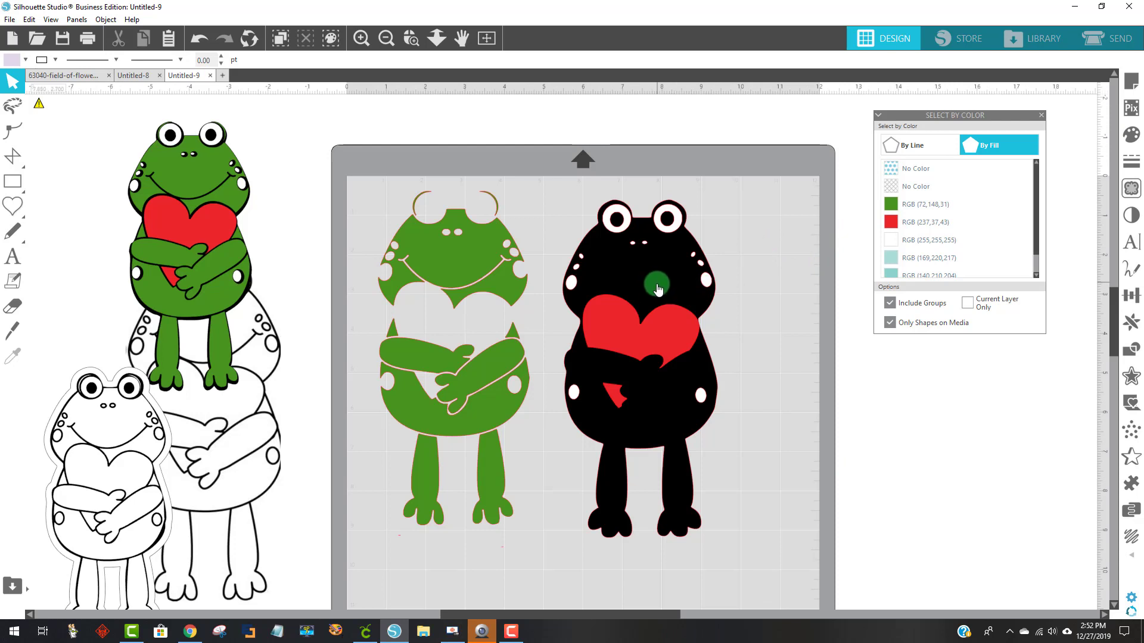
left_click_drag(652, 285, 471, 270)
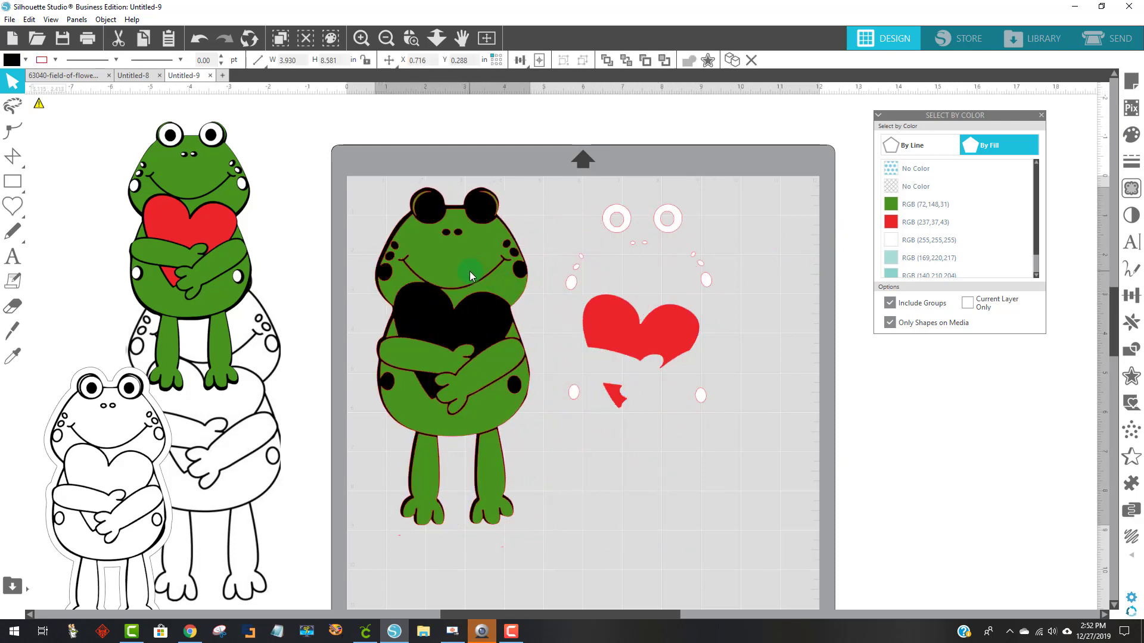
left_click(649, 308)
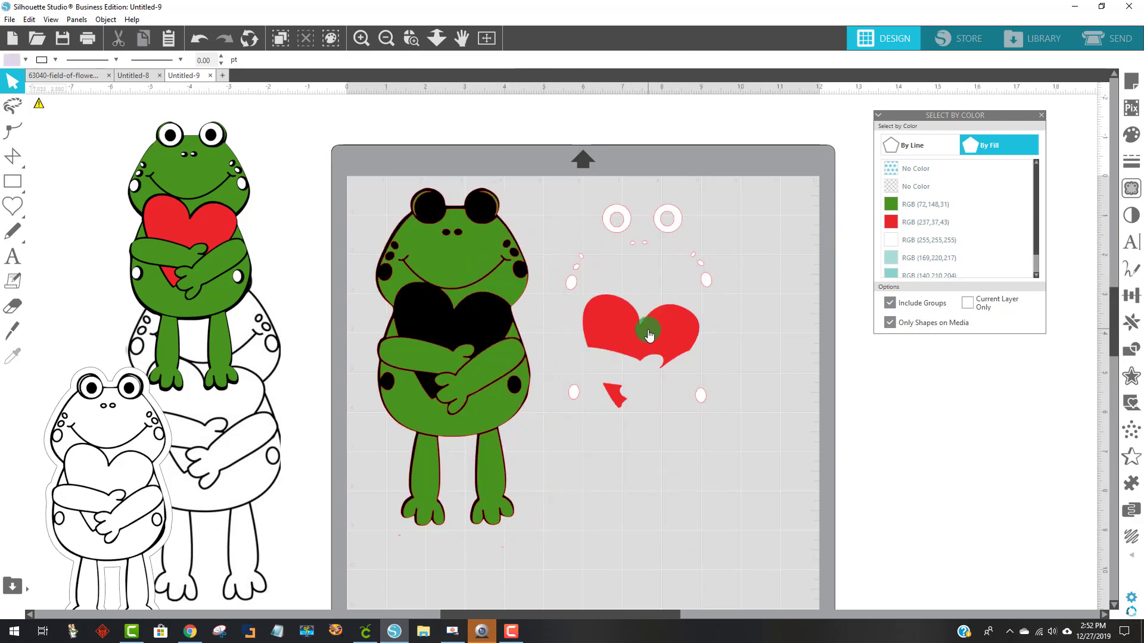
Make all shapes filled with red RGB (237,37,43) one compound path and move it onto the silhouette's heart
left_click(935, 222)
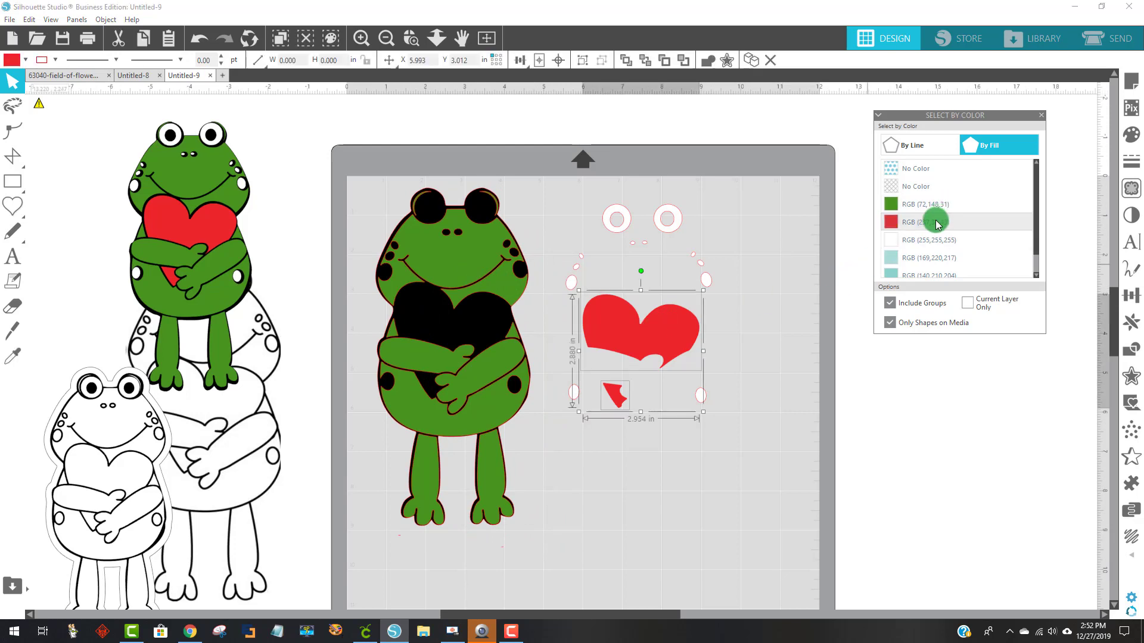
left_click(706, 330)
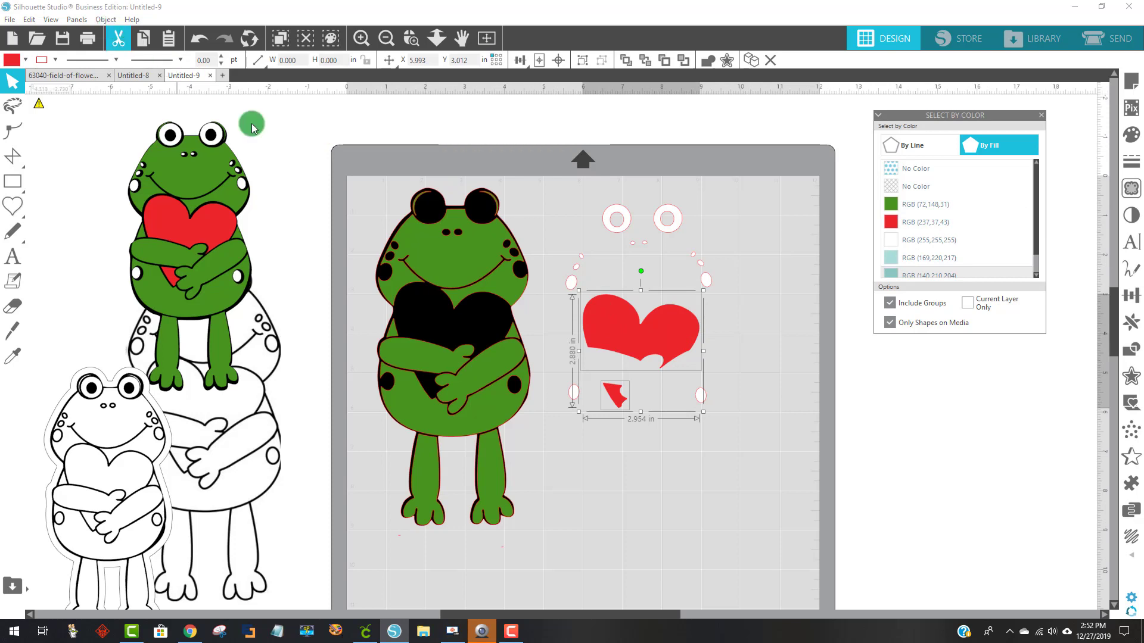
right_click(671, 340)
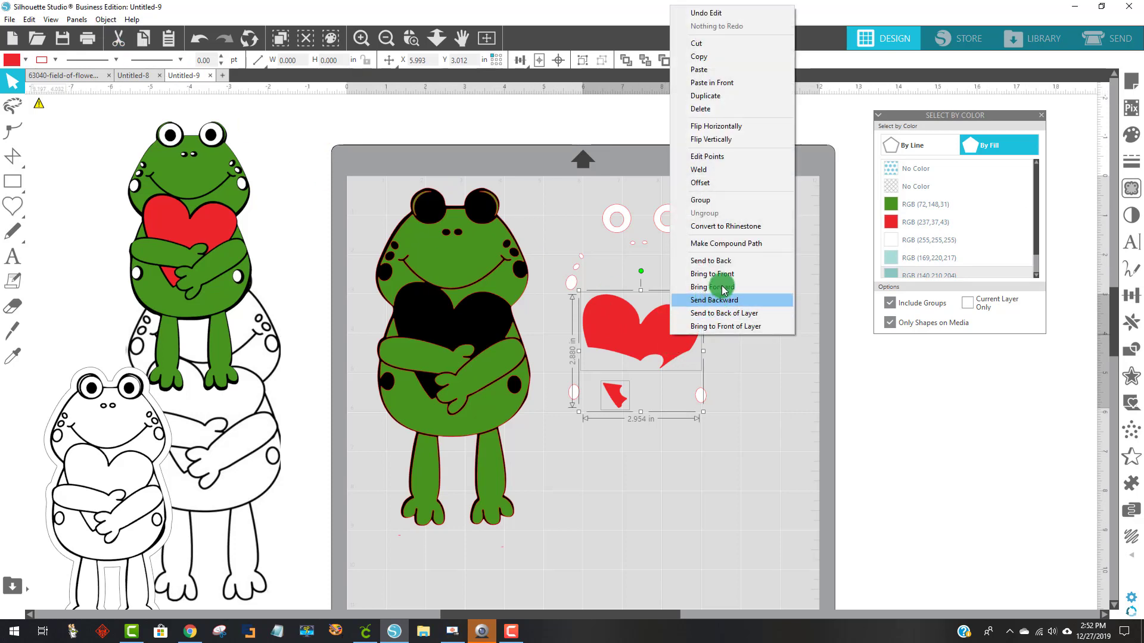
left_click(730, 245)
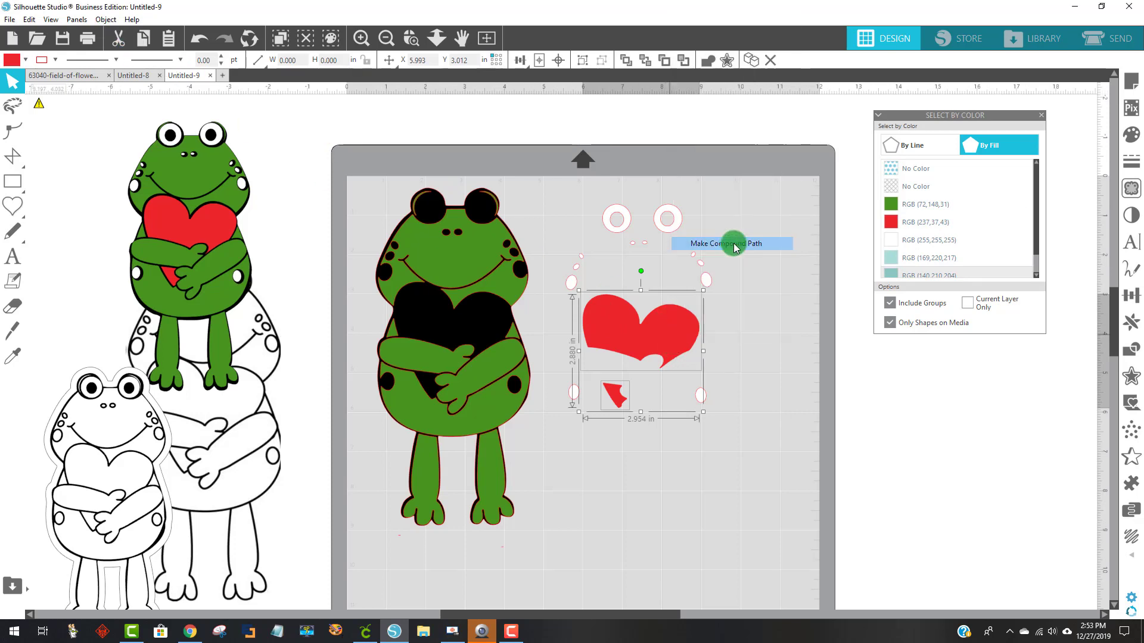
left_click_drag(717, 343, 479, 327)
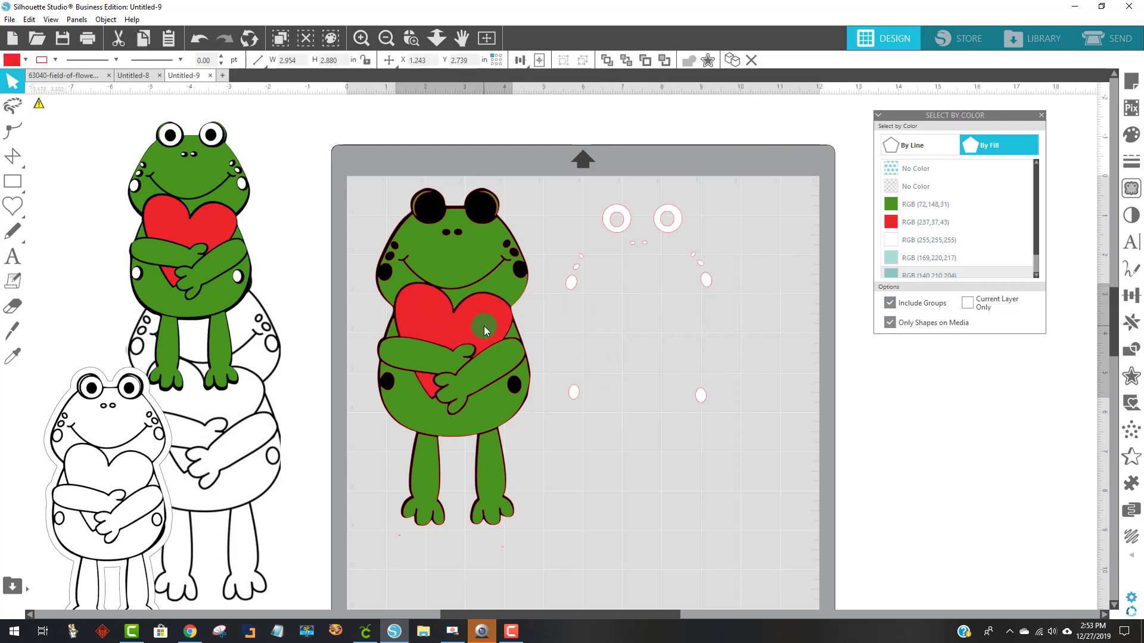
left_click(534, 328)
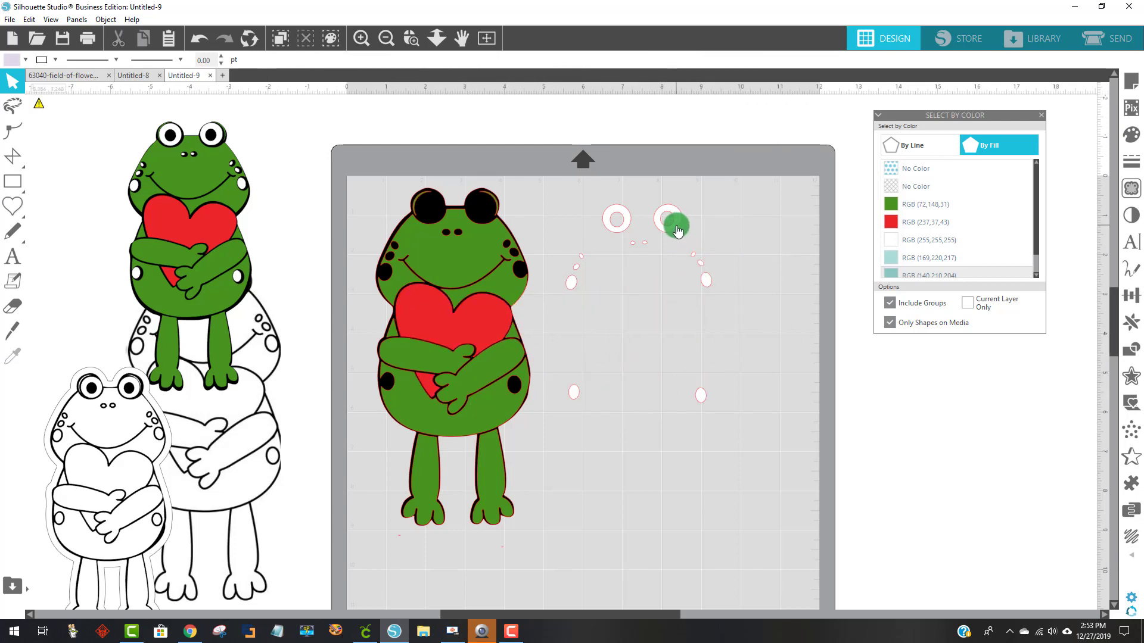
Pull one white eye ring away from the other white pieces and undo the move
mouse_move(677, 231)
left_mouse_down()
mouse_move(705, 216)
mouse_move(690, 225)
left_mouse_up()
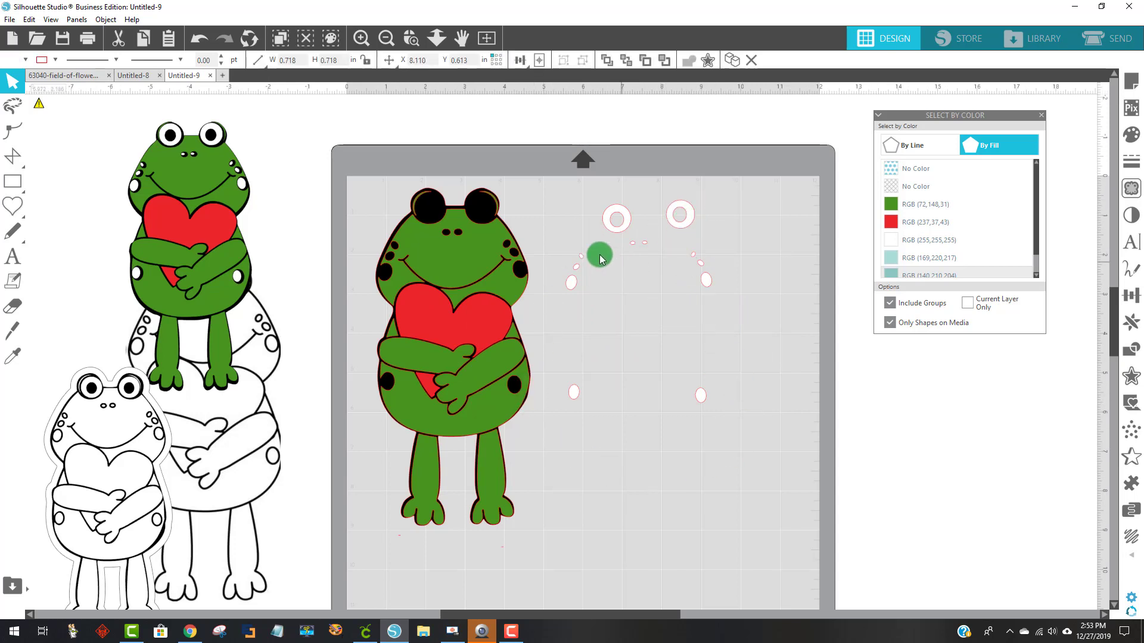
left_click(600, 257)
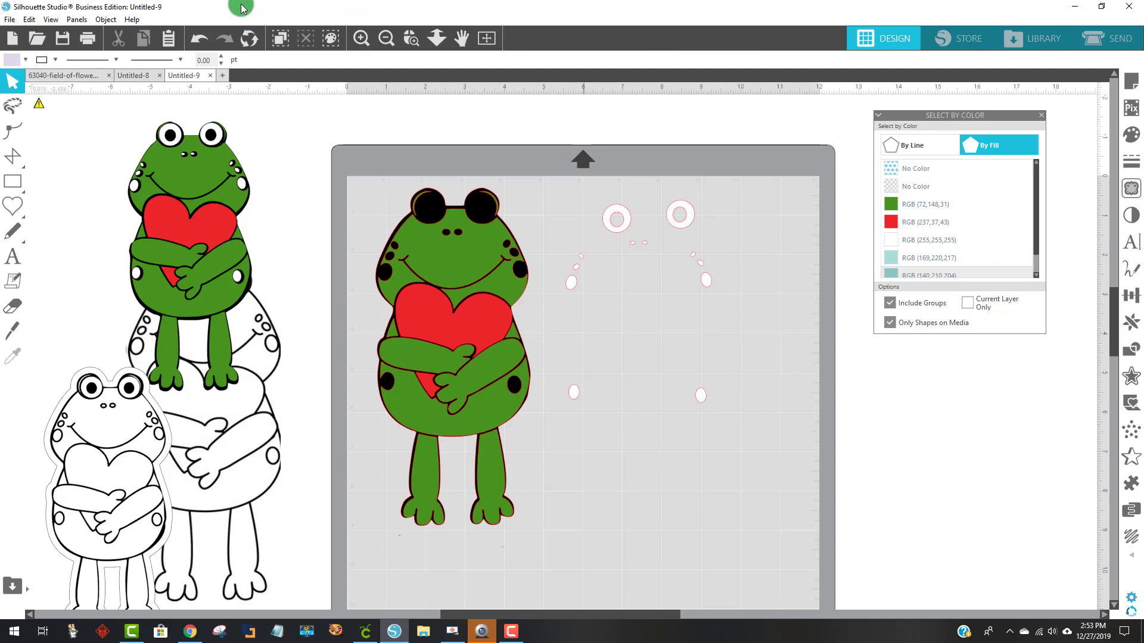
left_click(200, 41)
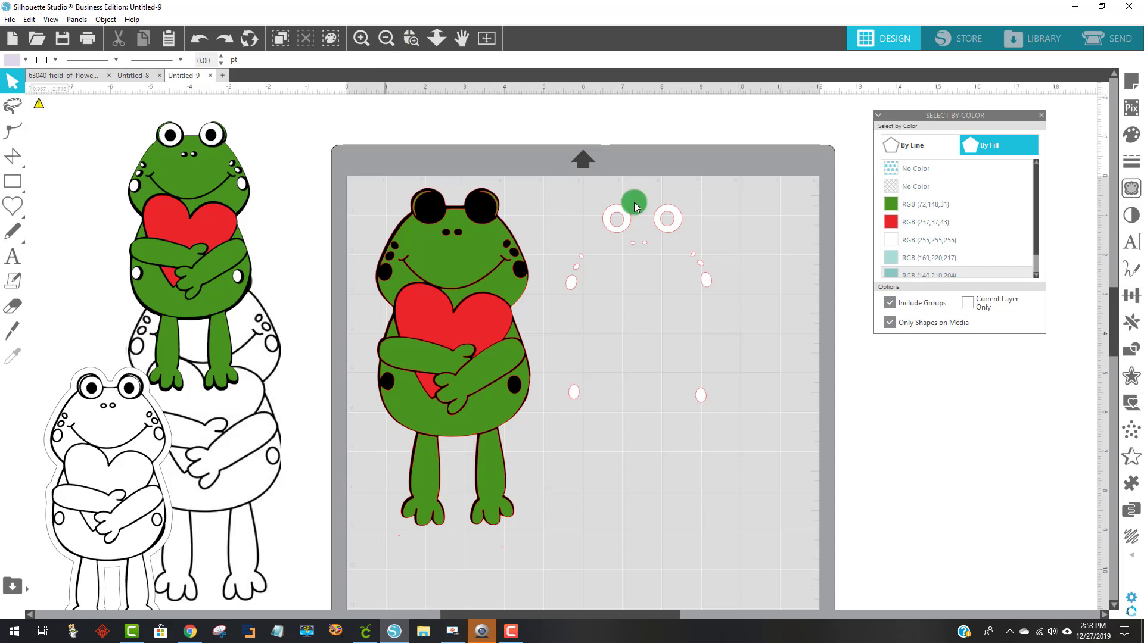
Make all shapes filled with white RGB (255,255,255) one compound path and move it onto the frog's eyes and spots
left_click(919, 239)
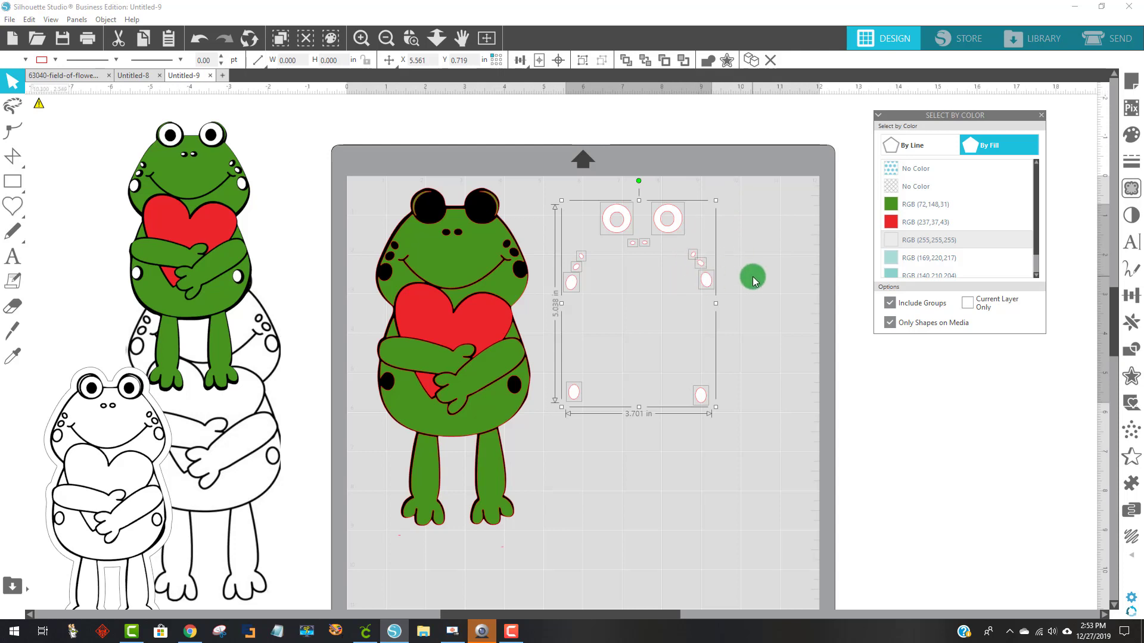
left_click(109, 21)
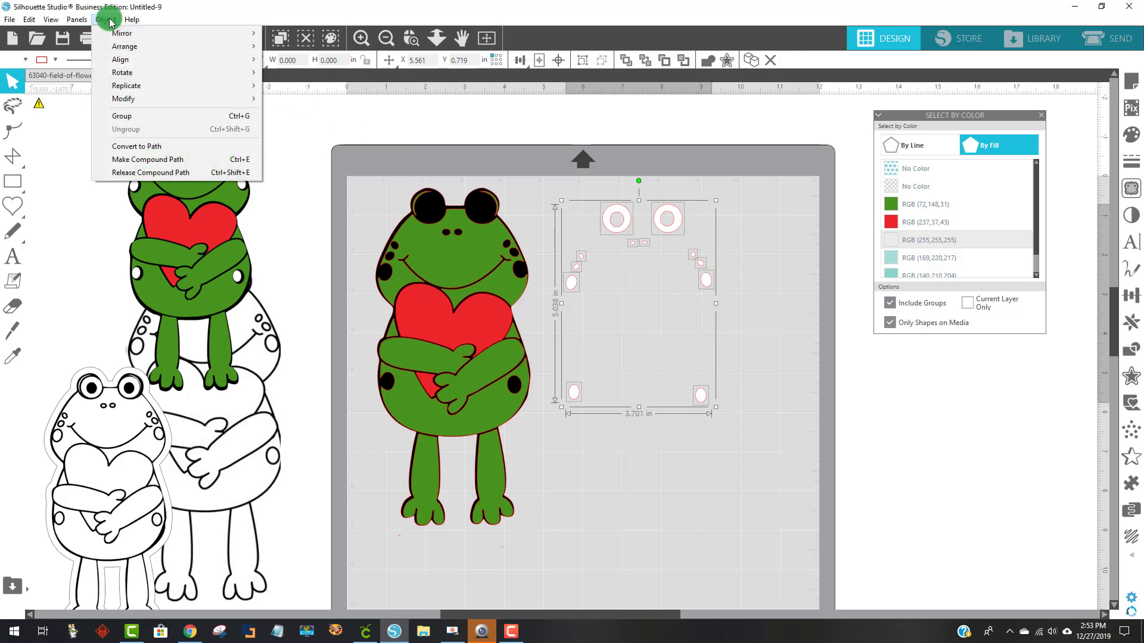
left_click(154, 160)
left_click(693, 263)
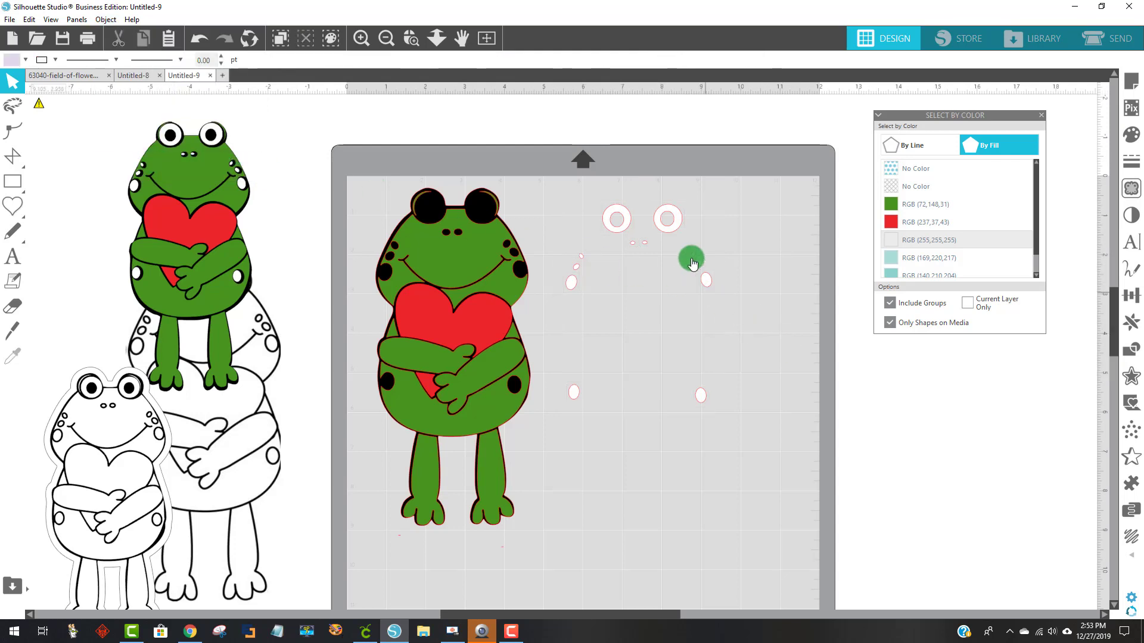
left_click_drag(678, 234, 491, 216)
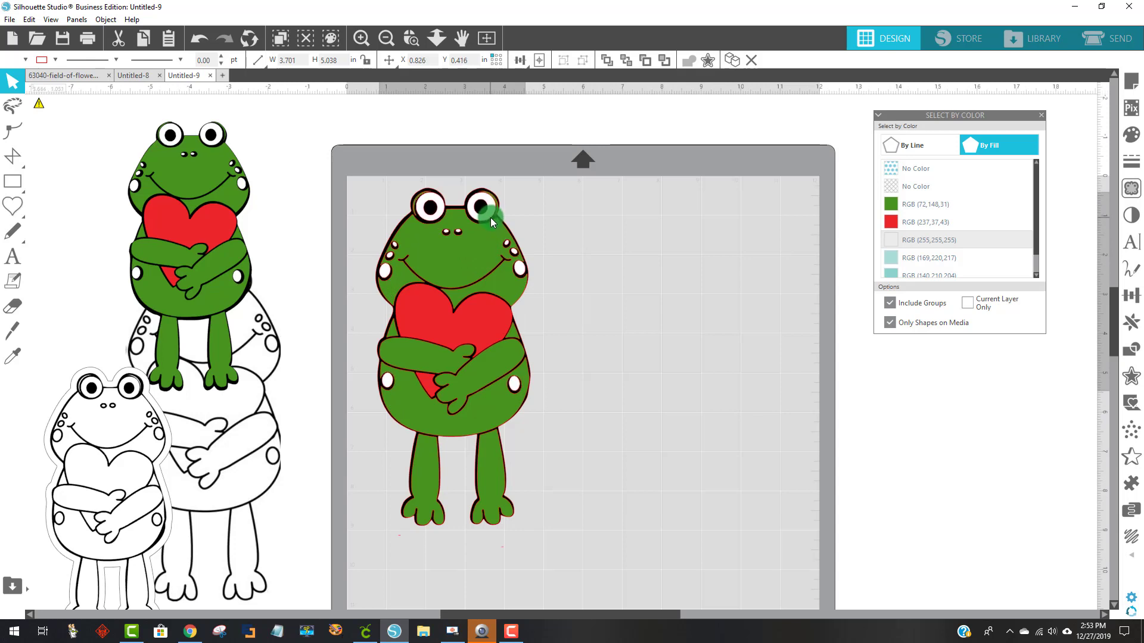
left_click(592, 276)
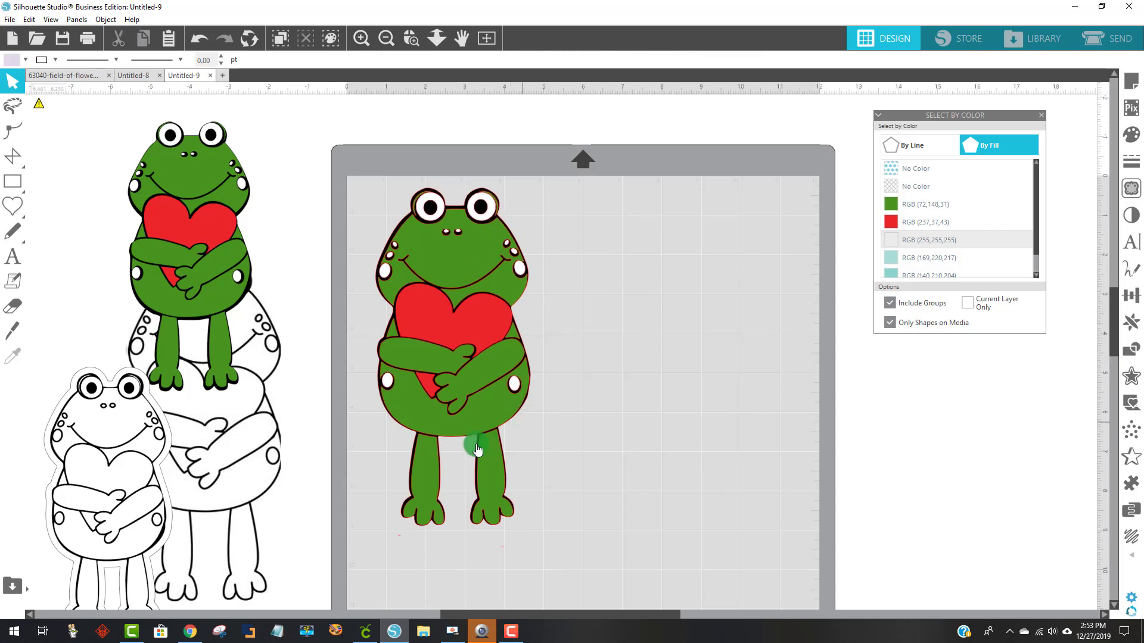
Group all layers of the assembled frog on the mat and move the group slightly towards the mat's centre
left_click_drag(560, 560, 352, 166)
right_click(457, 244)
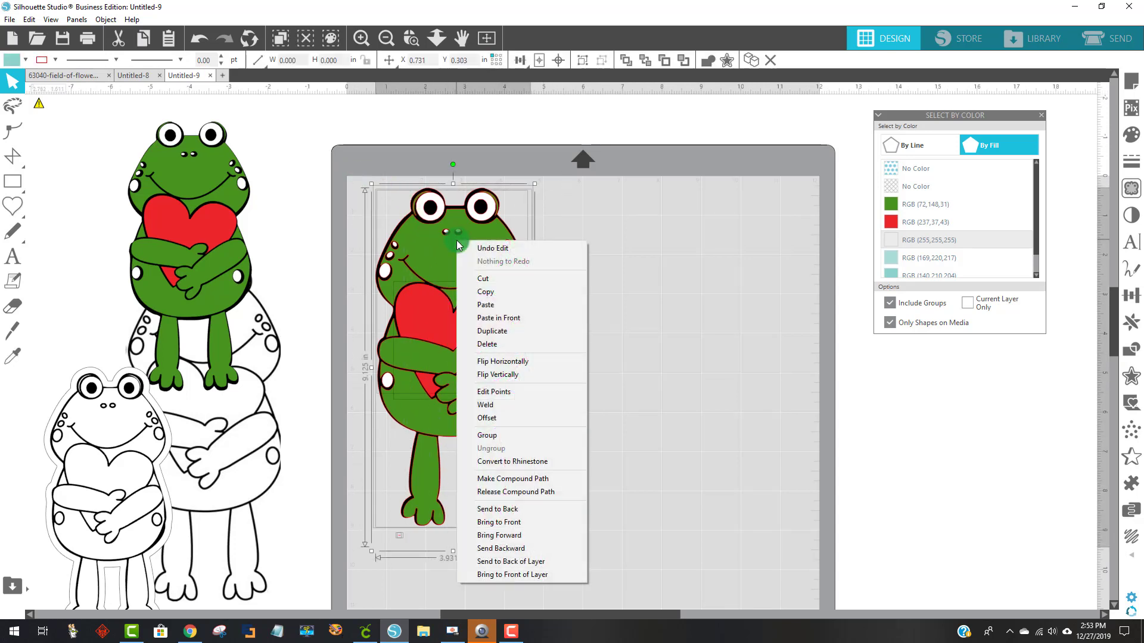
left_click(506, 435)
left_click_drag(507, 437, 560, 454)
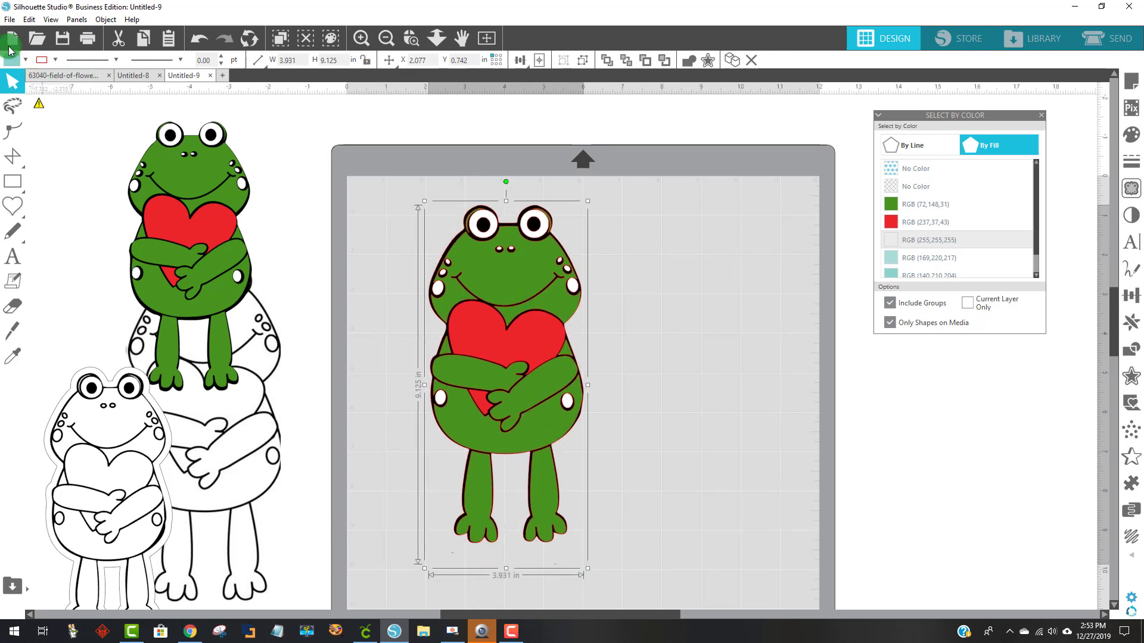
Save the design to the hard drive in the cardzforkids folder as "new svg frog for cricut" in SVG format
left_click(9, 20)
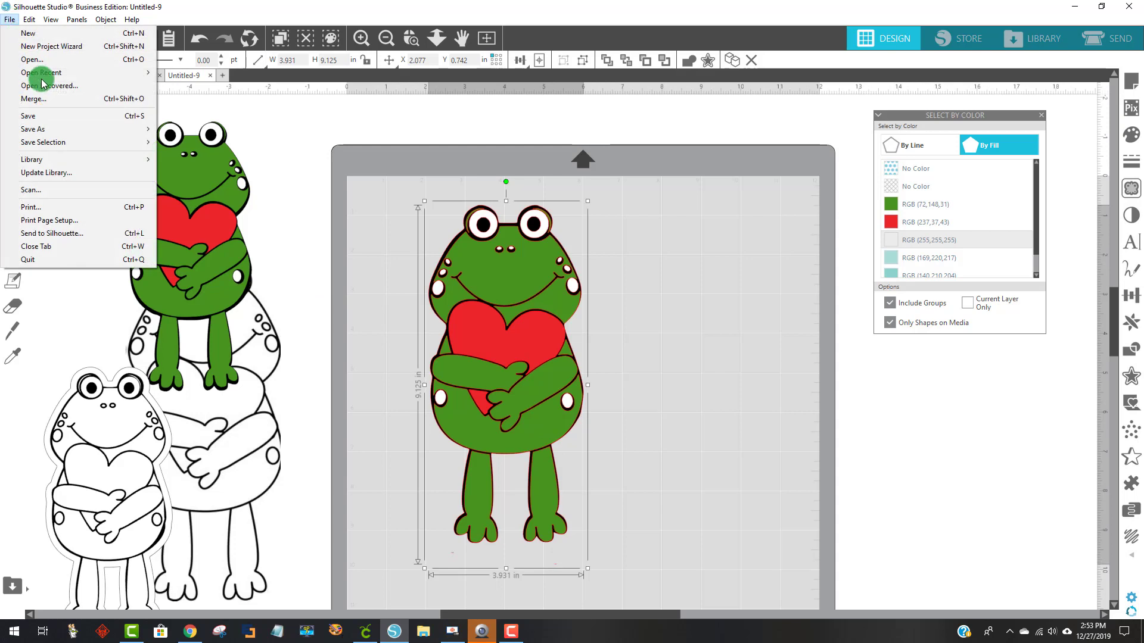
mouse_move(59, 147)
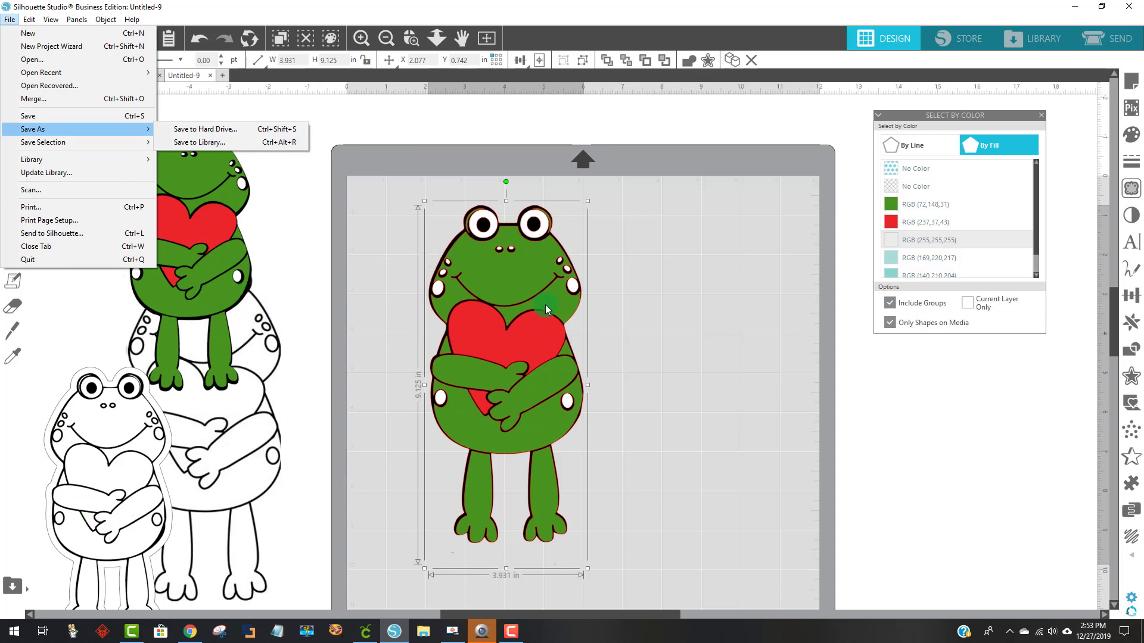
left_click(208, 132)
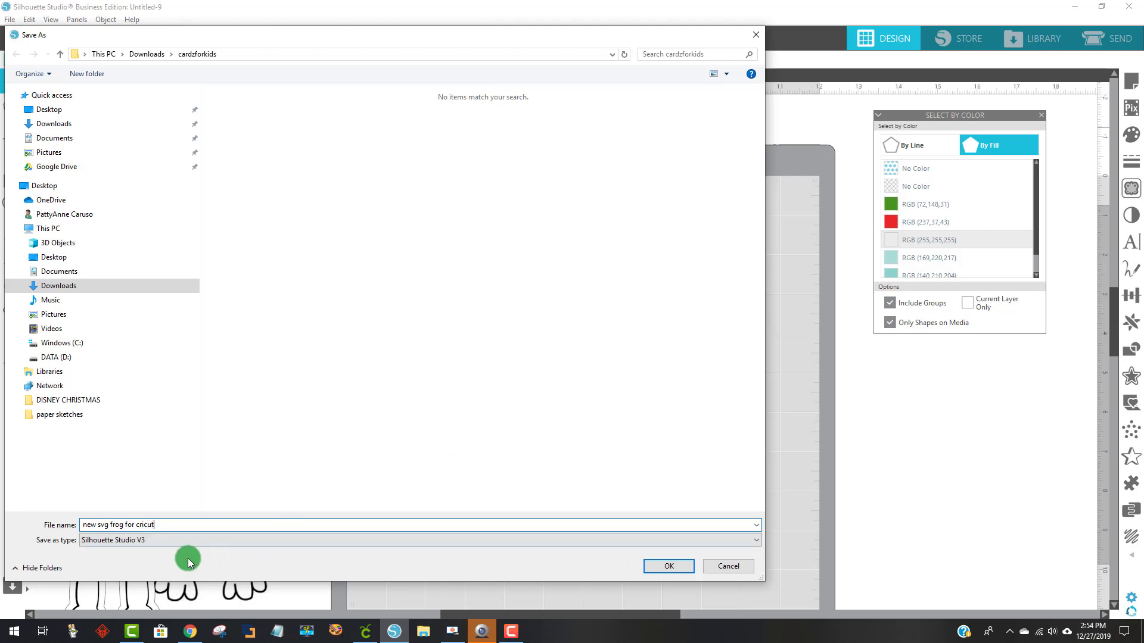
left_click(156, 541)
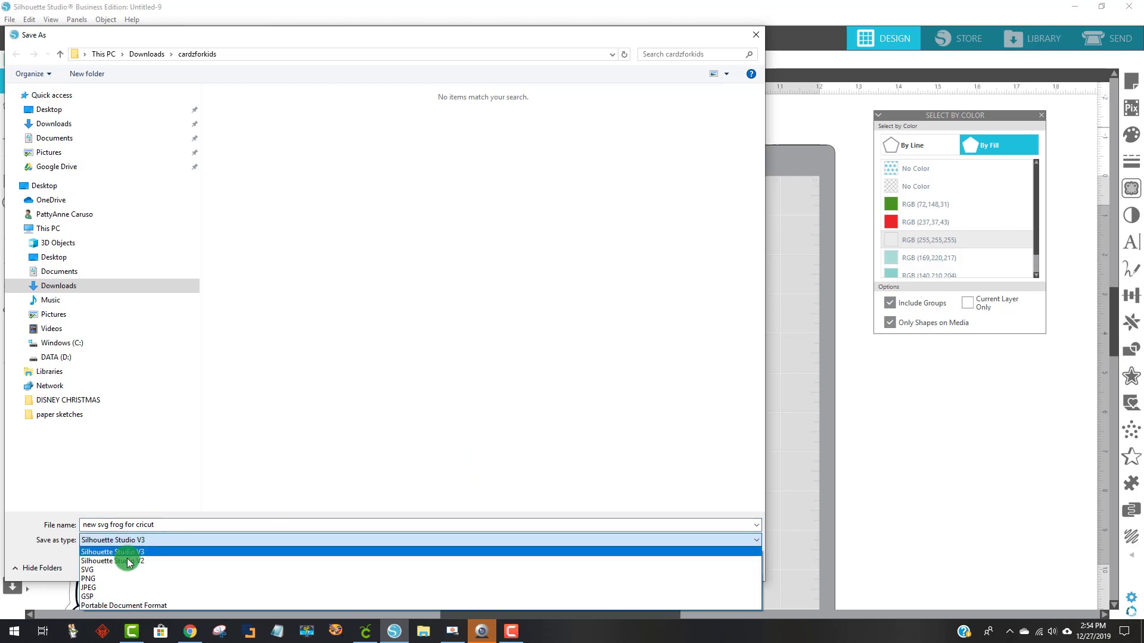
left_click(212, 536)
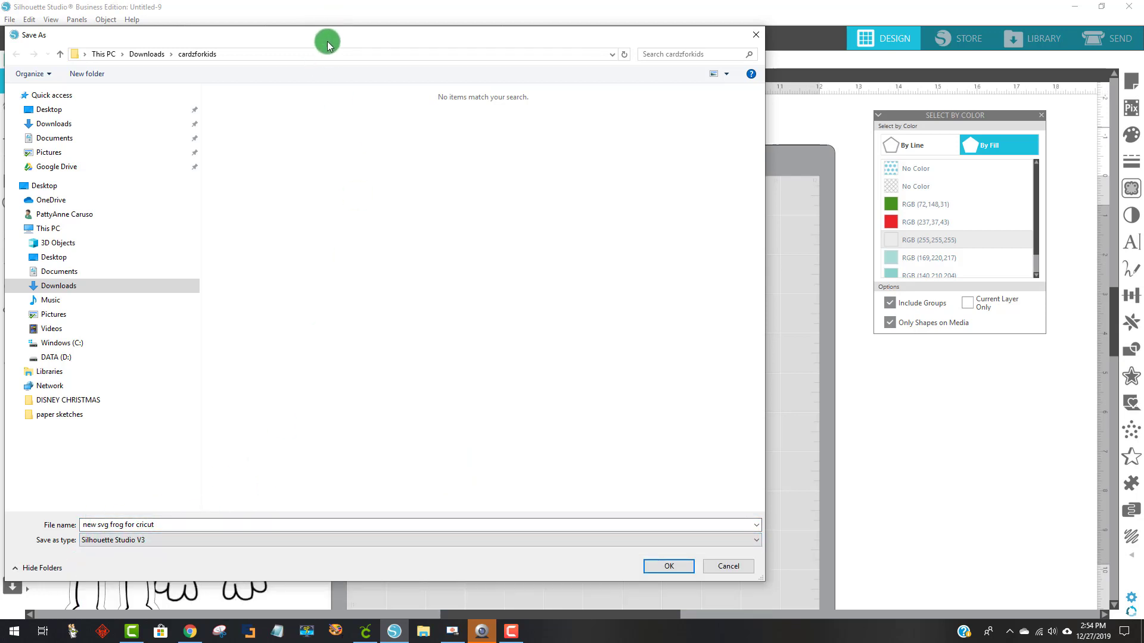
left_click_drag(327, 36, 355, 8)
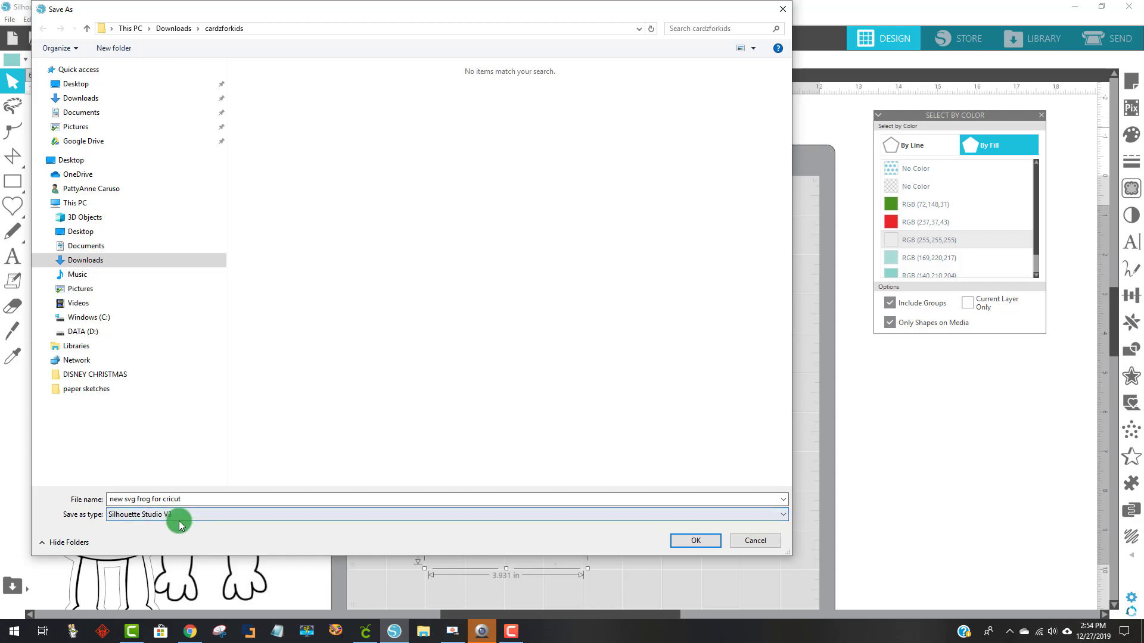
left_click(190, 516)
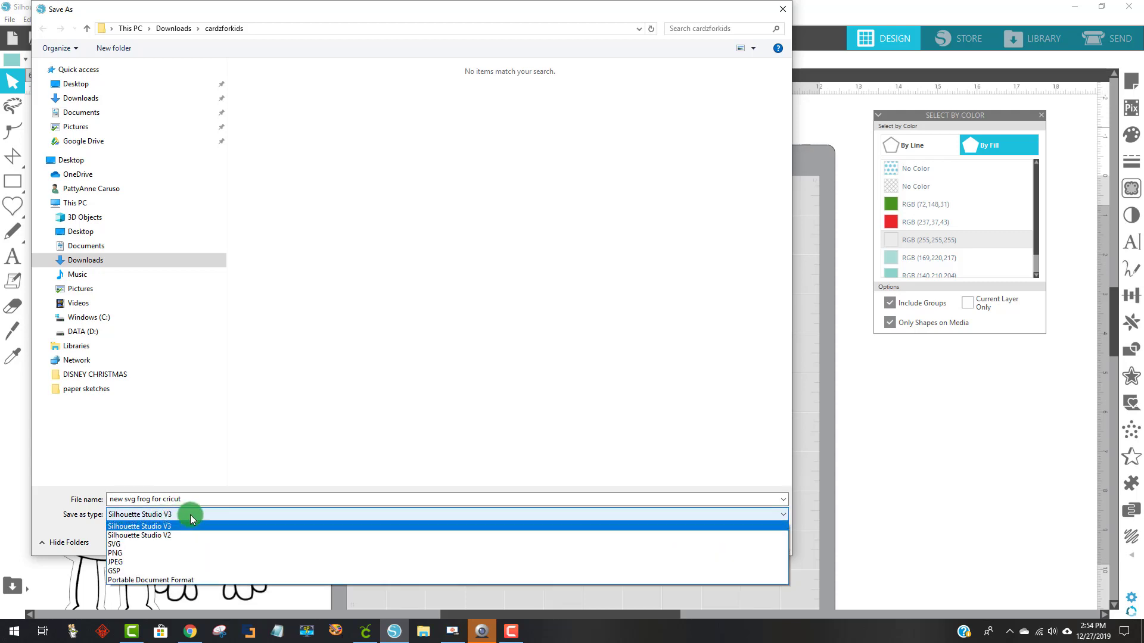
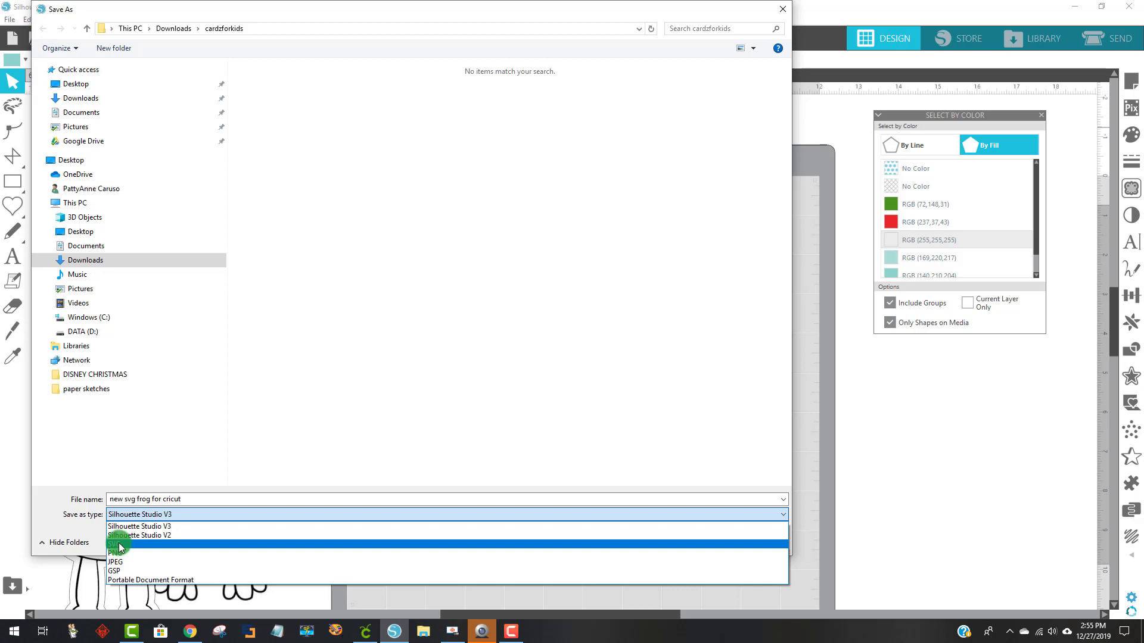
left_click(124, 544)
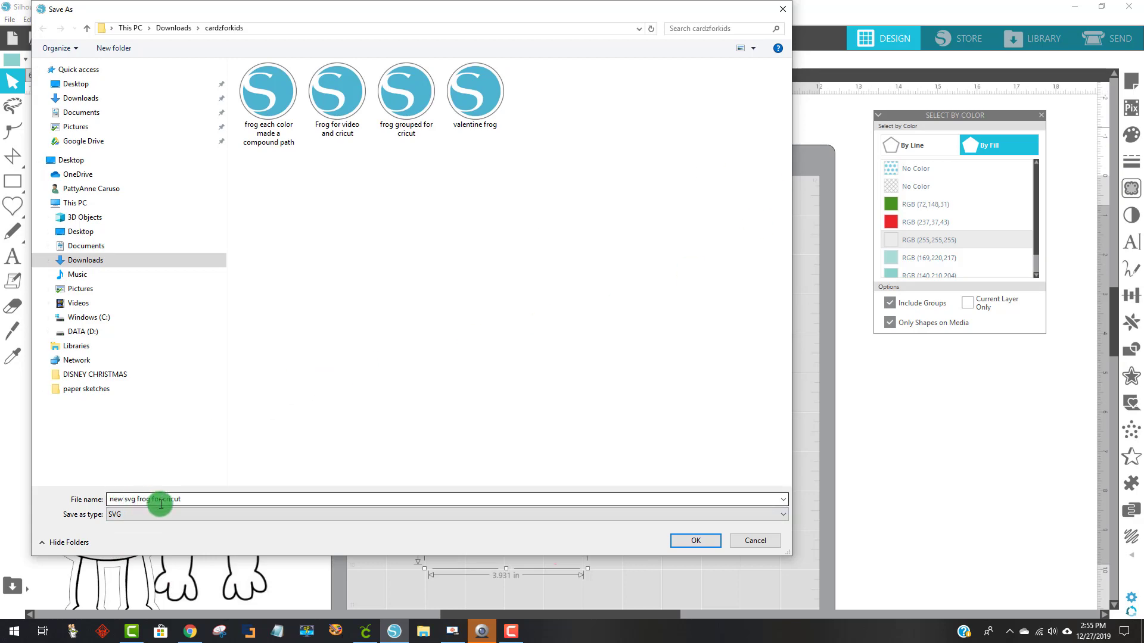
left_click(694, 540)
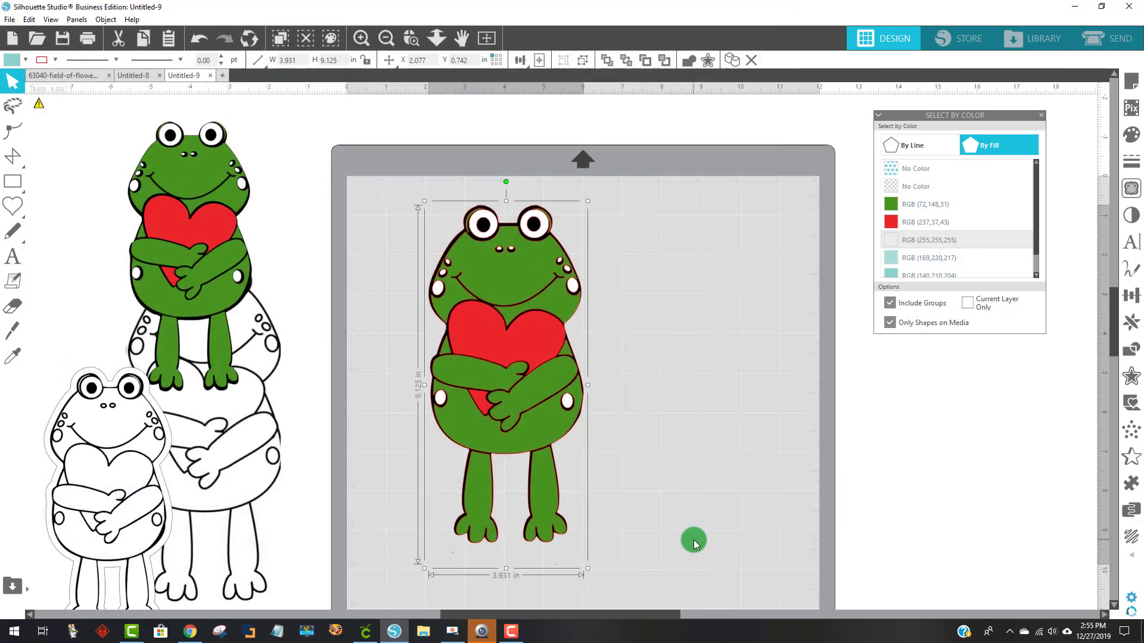
Switch to Cricut Design Space and start a new project, replacing the existing canvas without saving it
left_click(365, 632)
left_click(22, 92)
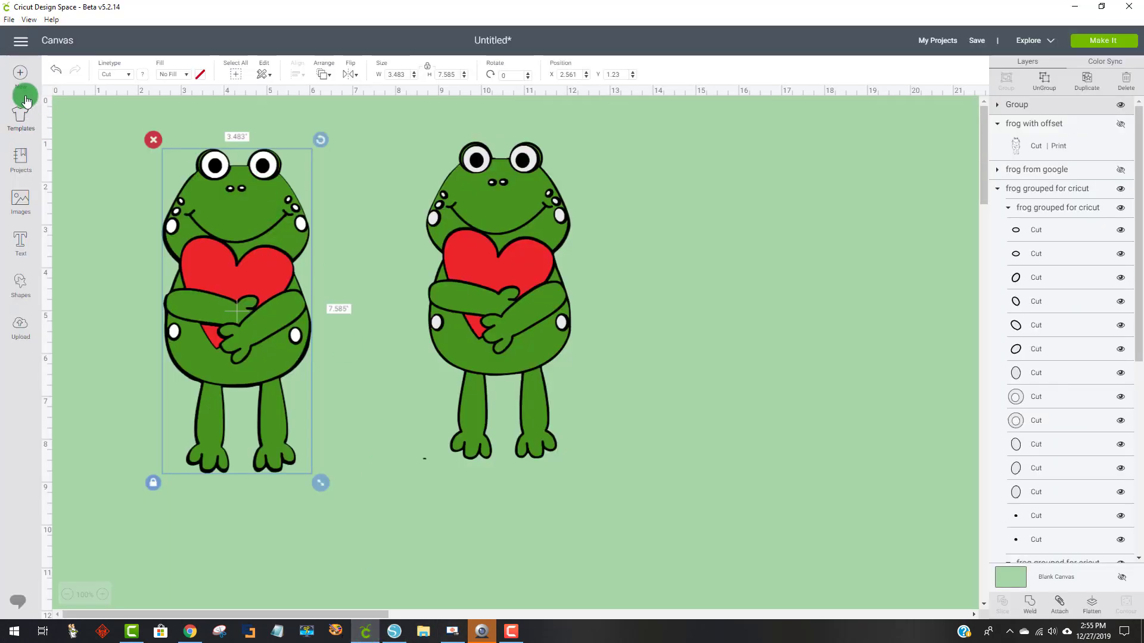
left_click(581, 58)
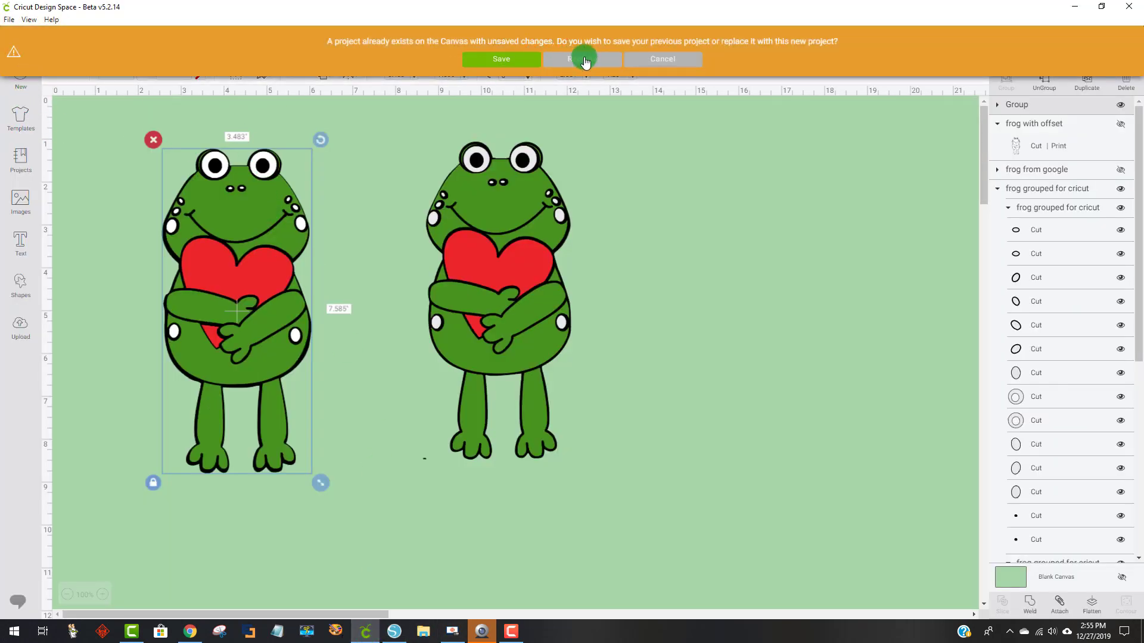
Upload the image file "new svg frog for cricut" and insert the frog onto the canvas
left_click(21, 331)
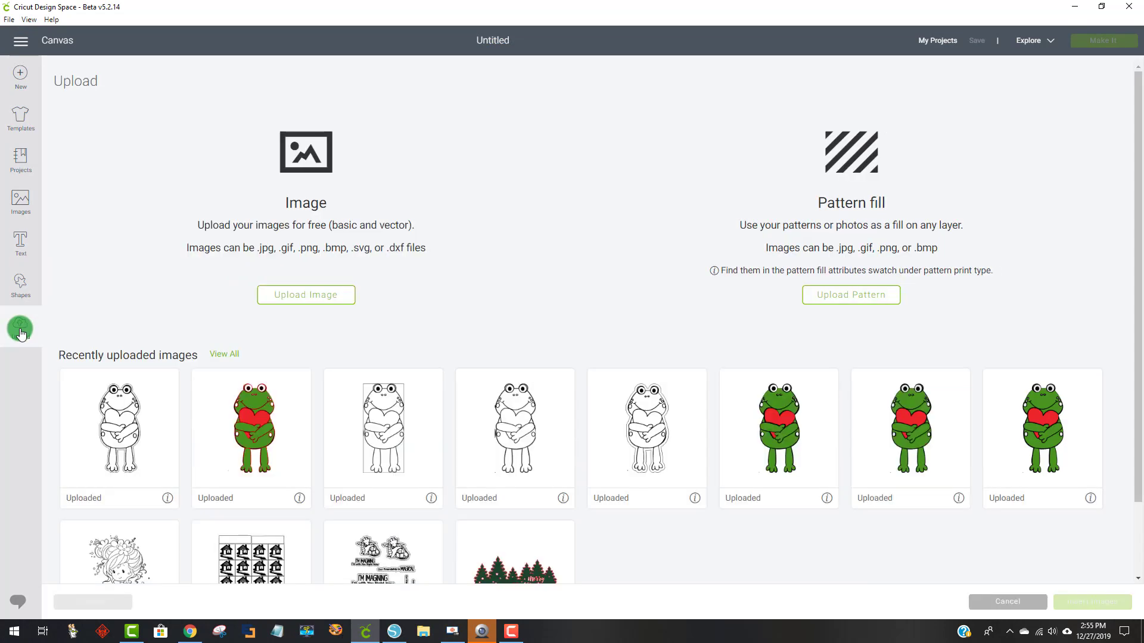
left_click(331, 301)
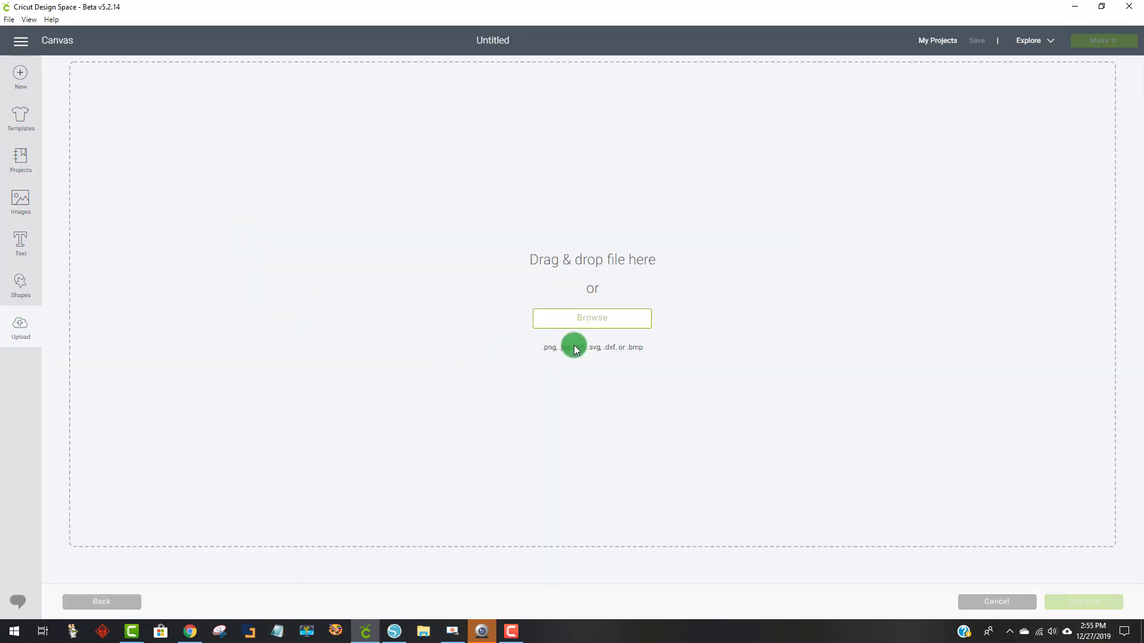
left_click(616, 319)
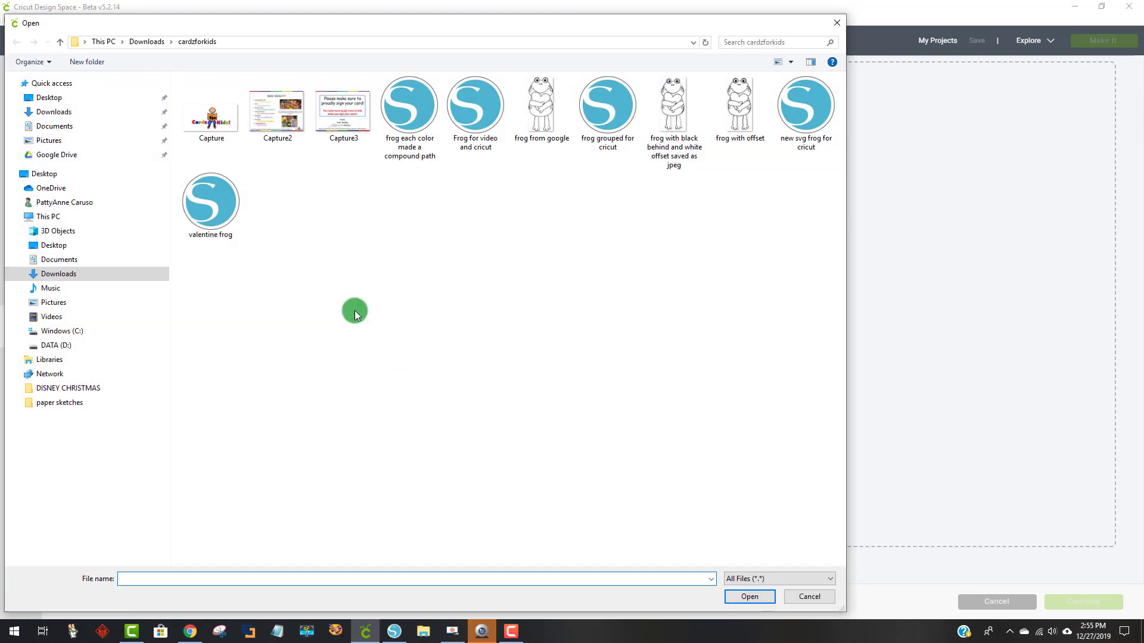
left_click(806, 110)
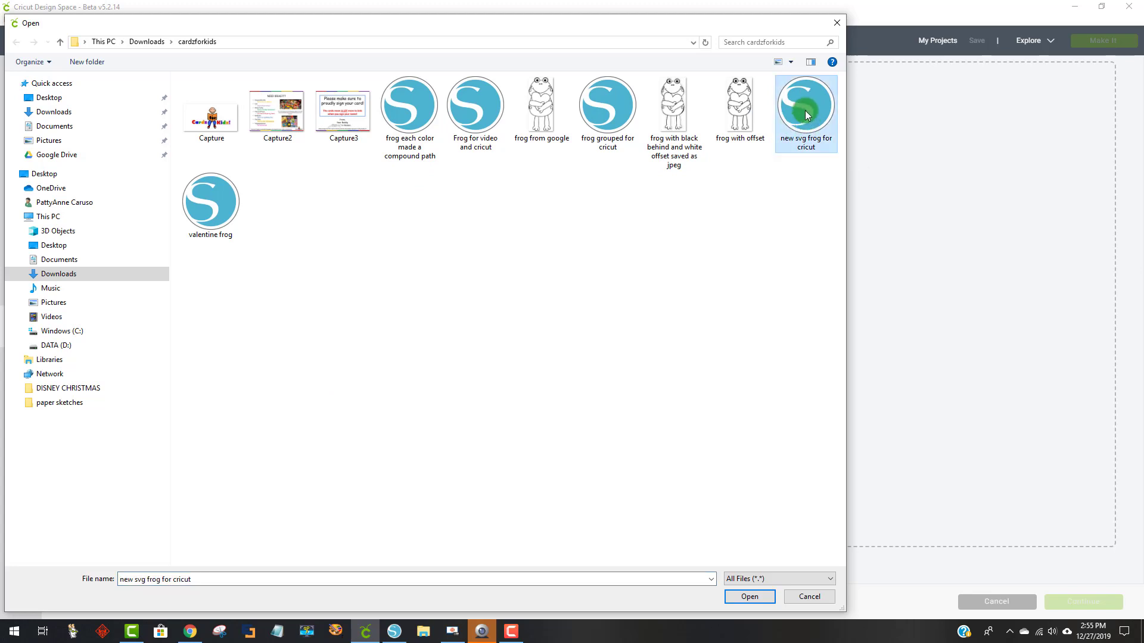
left_click(740, 596)
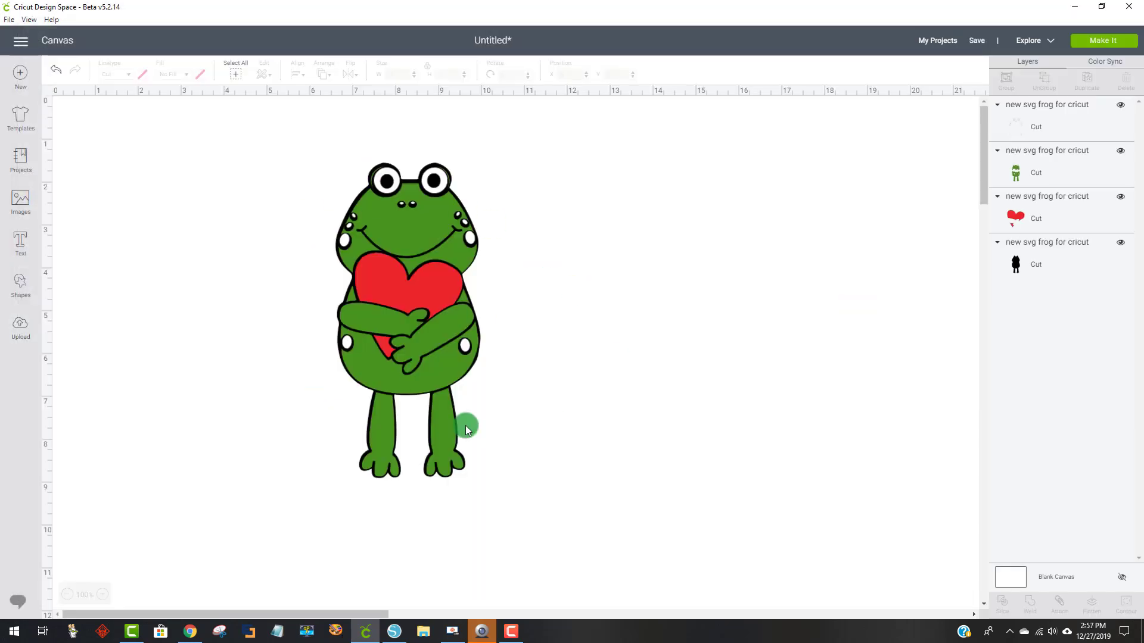
Pull the white, red and green layers off the black silhouette separately and move each back to reassemble the frog
left_click_drag(428, 292, 652, 301)
left_click_drag(443, 297, 731, 474)
left_click_drag(432, 332, 431, 305)
left_click_drag(257, 348, 448, 337)
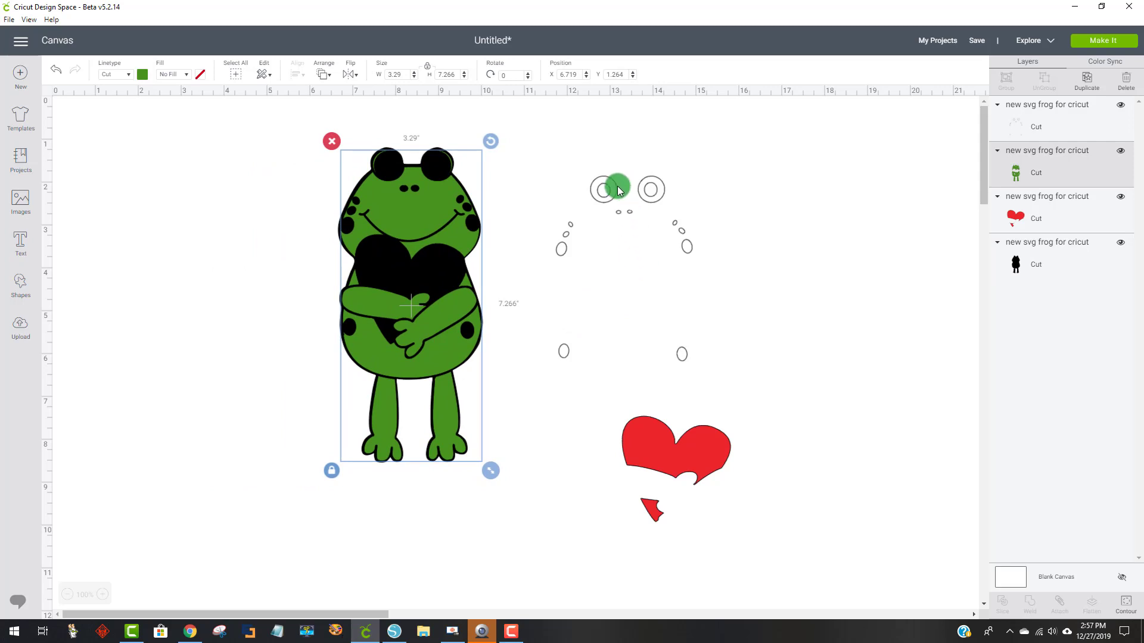
left_click_drag(618, 190, 401, 164)
left_click_drag(657, 449, 388, 265)
left_click(517, 255)
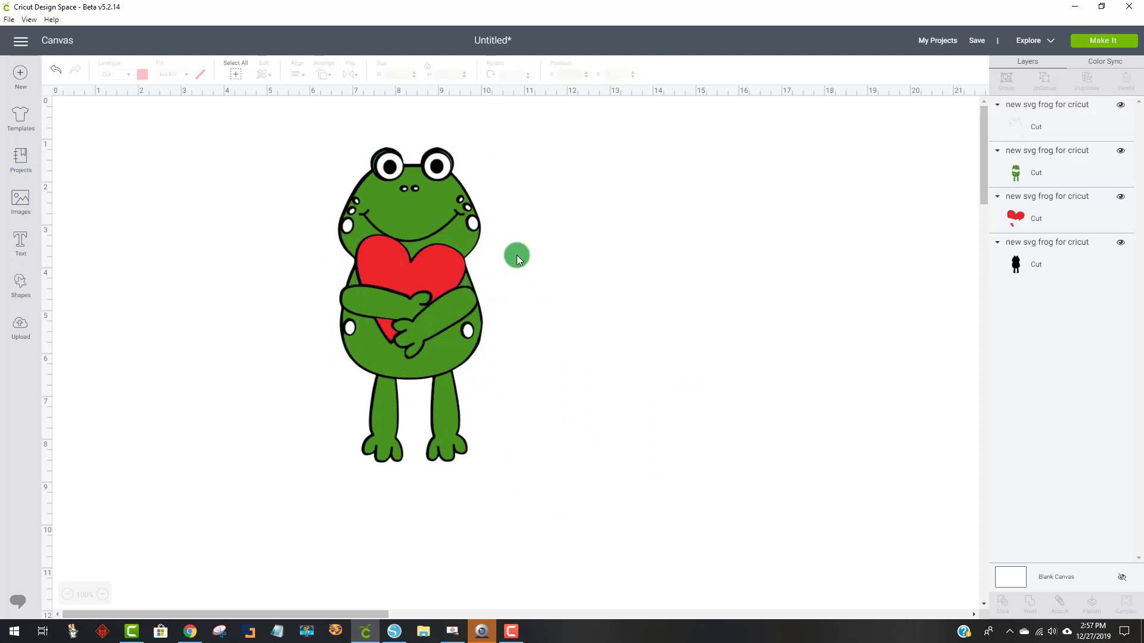
Preview the white, black, green and red cutting mats one by one, and return to the canvas without cutting
left_click(1101, 42)
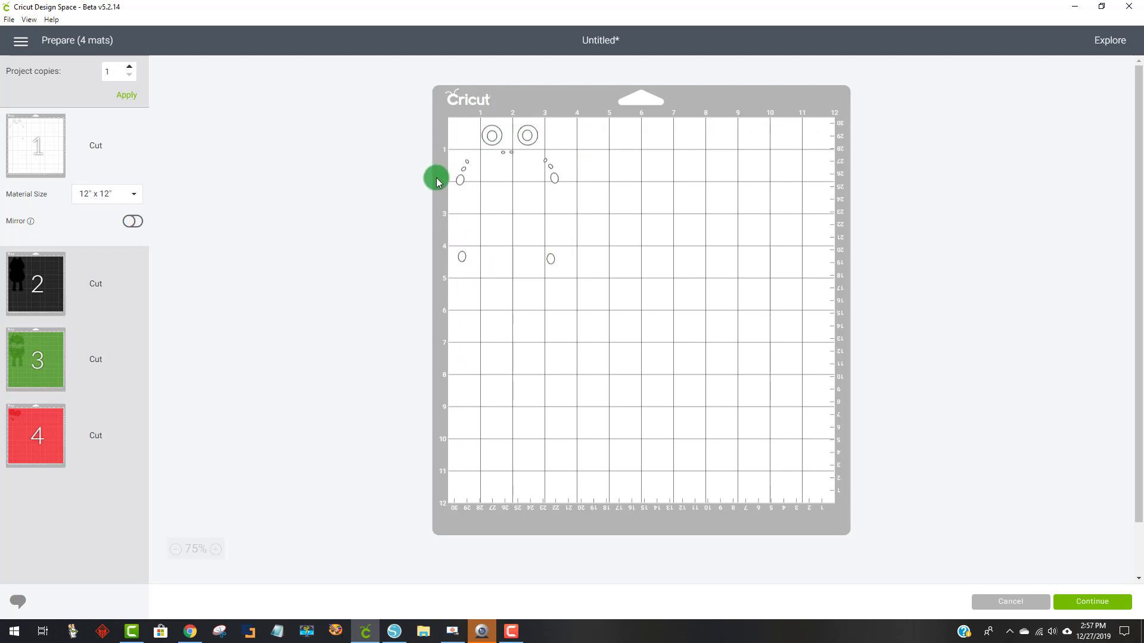
left_click(37, 296)
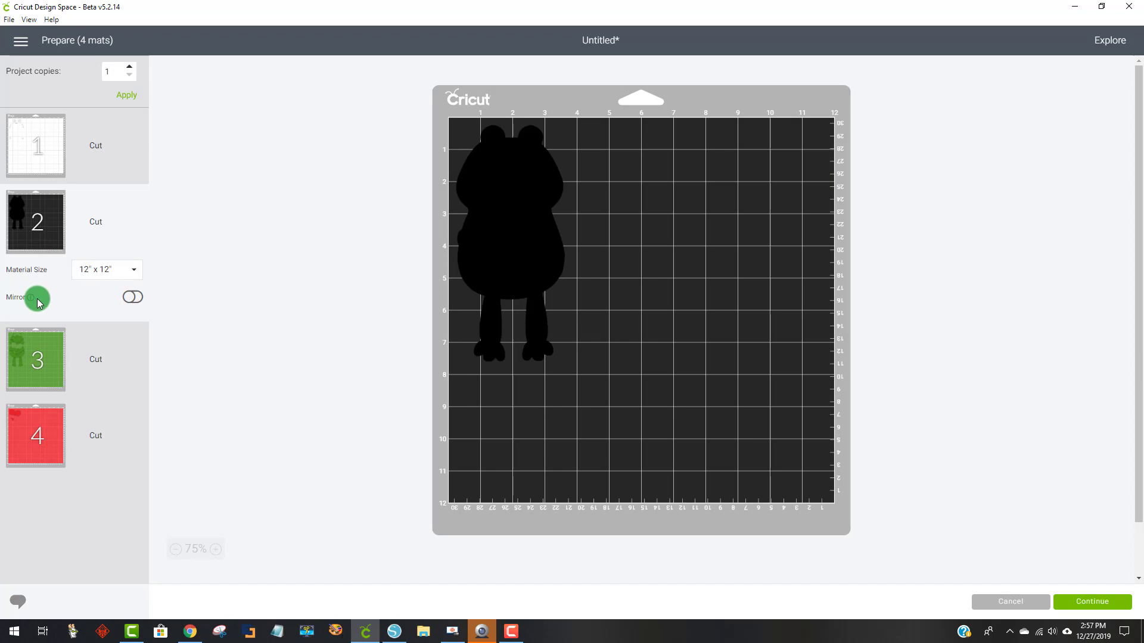
left_click(36, 359)
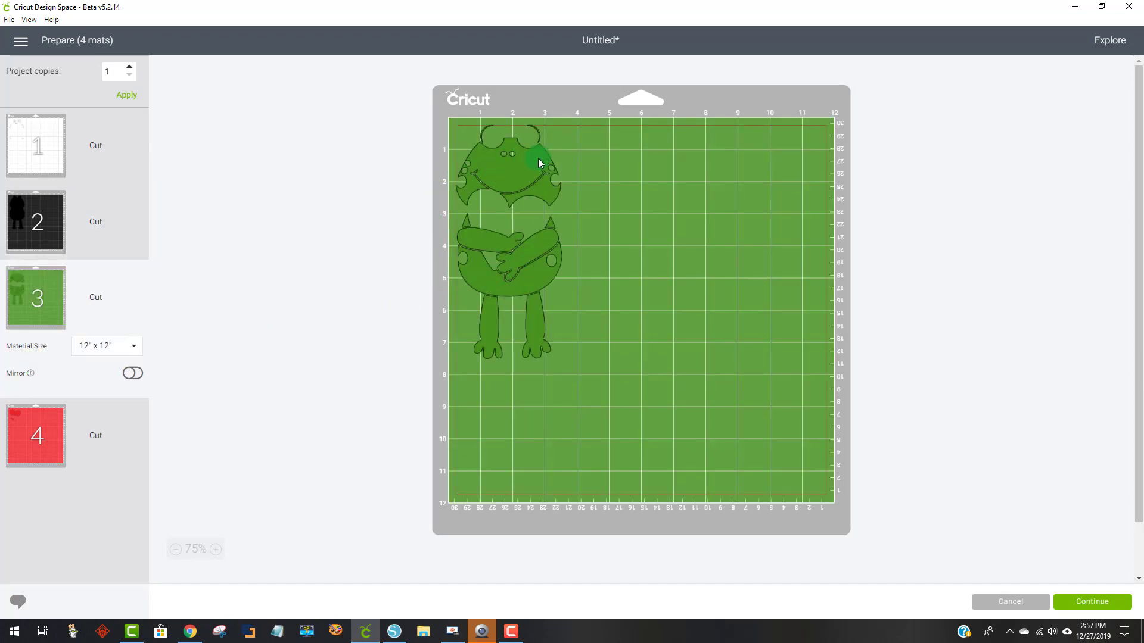
left_click(50, 423)
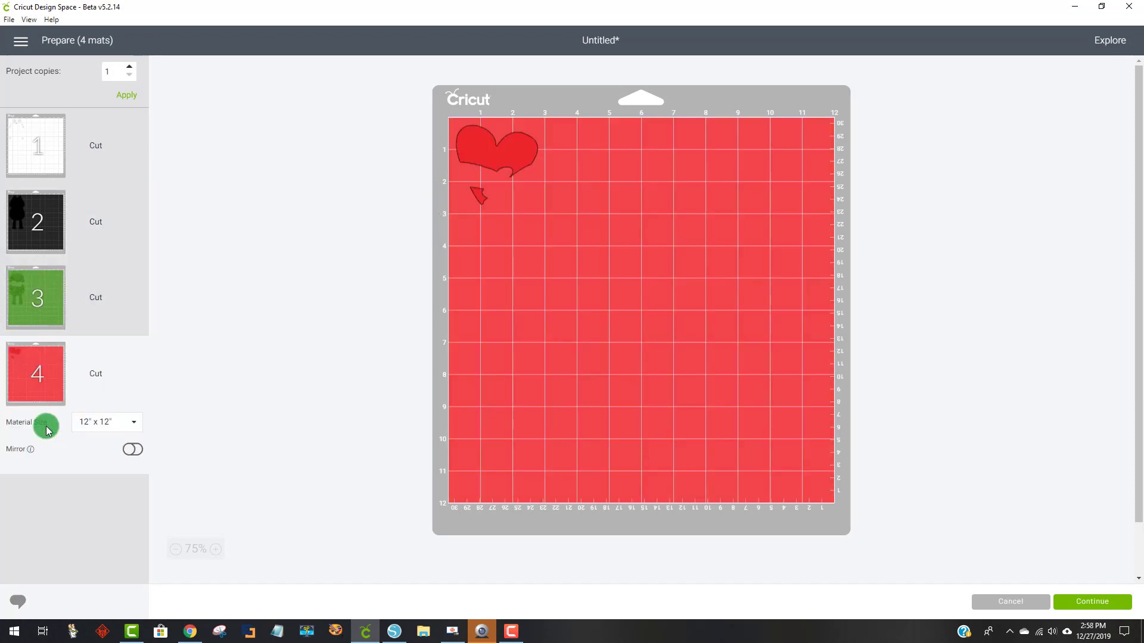
left_click(1033, 602)
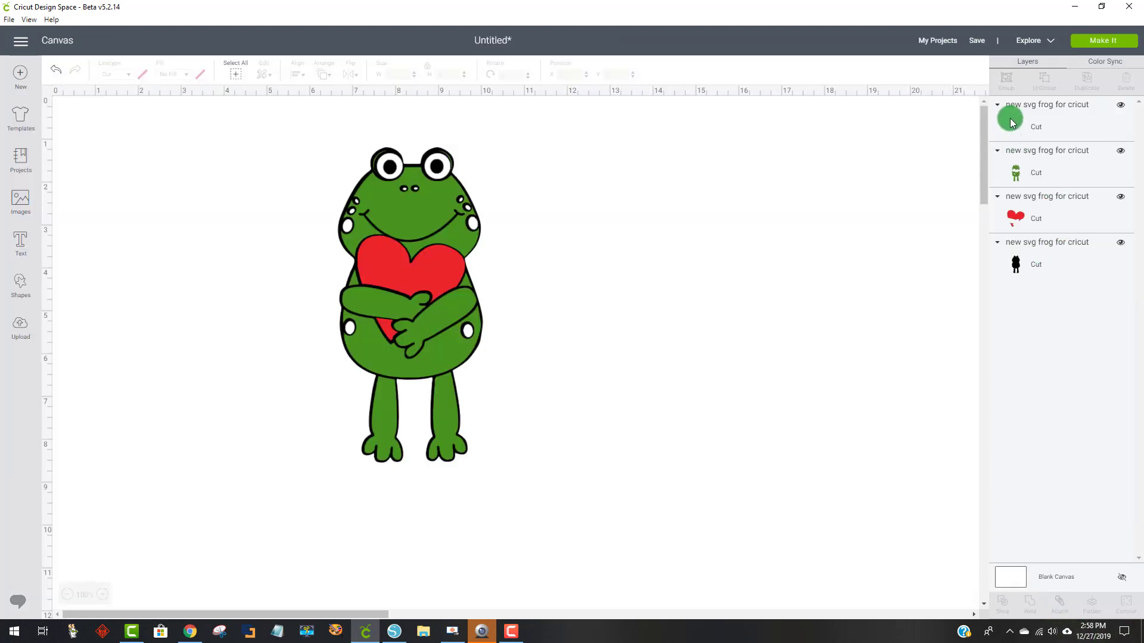
Group all the frog's colour layers and hide the whole group on the canvas
left_click_drag(505, 490, 293, 129)
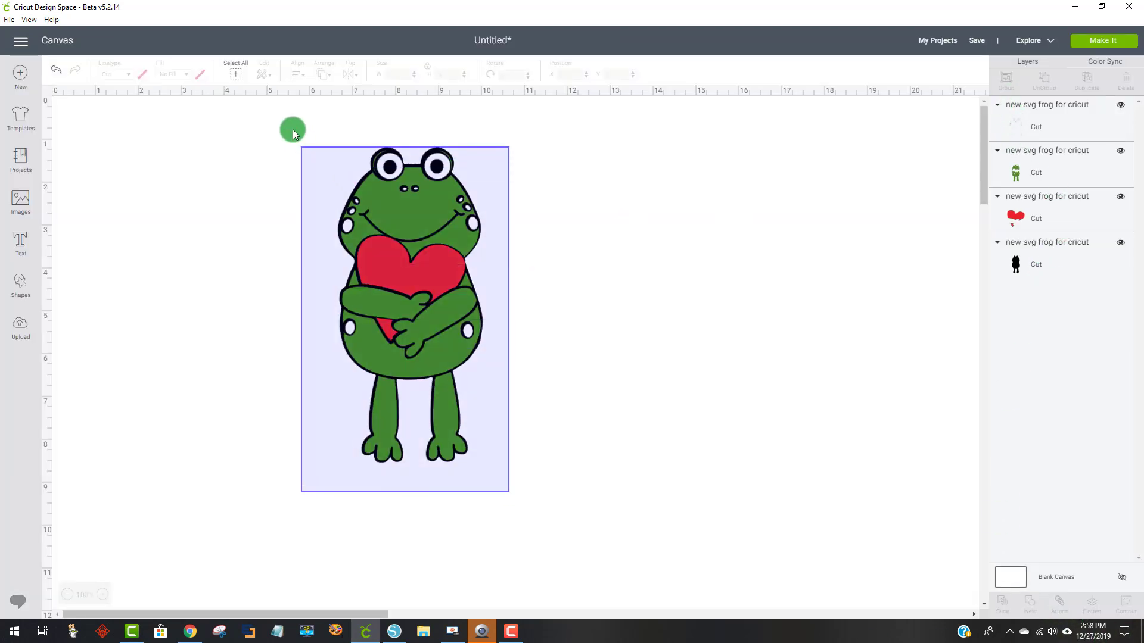
left_click(1005, 80)
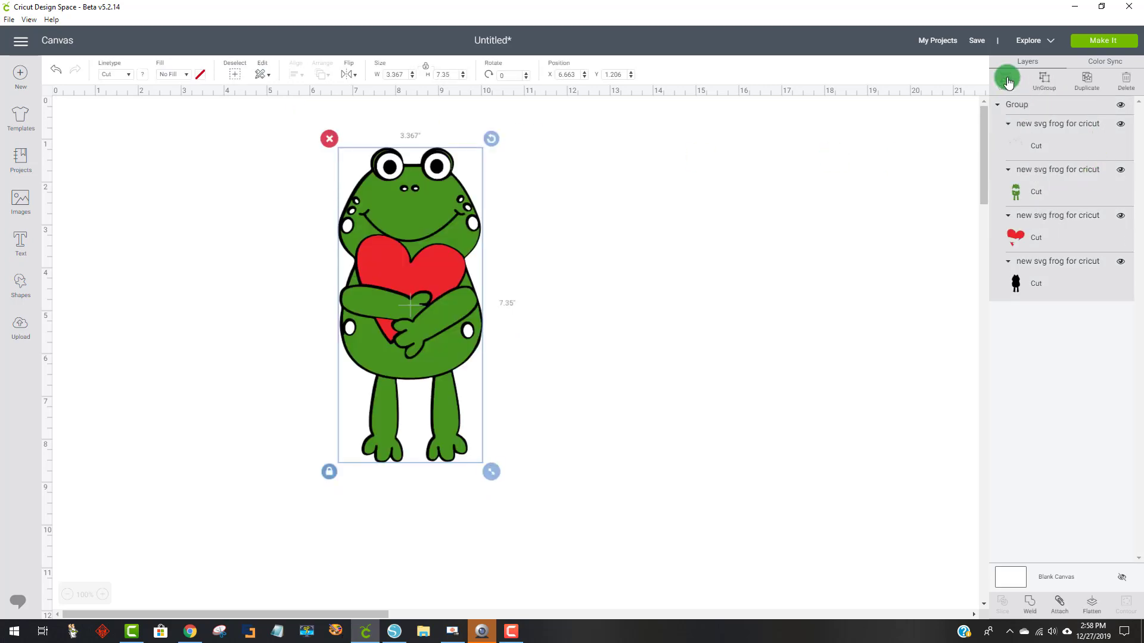
left_click(1121, 106)
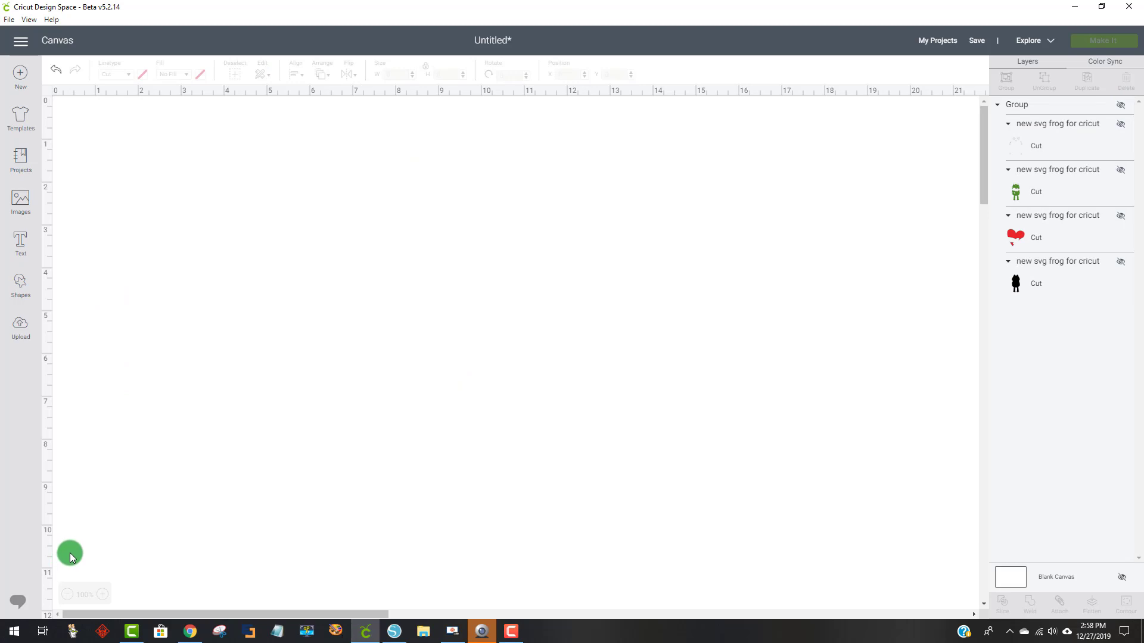
Switch to Silhouette Studio, move the coloured frog off the mat and place the original black-and-white frog image on it
left_click(395, 632)
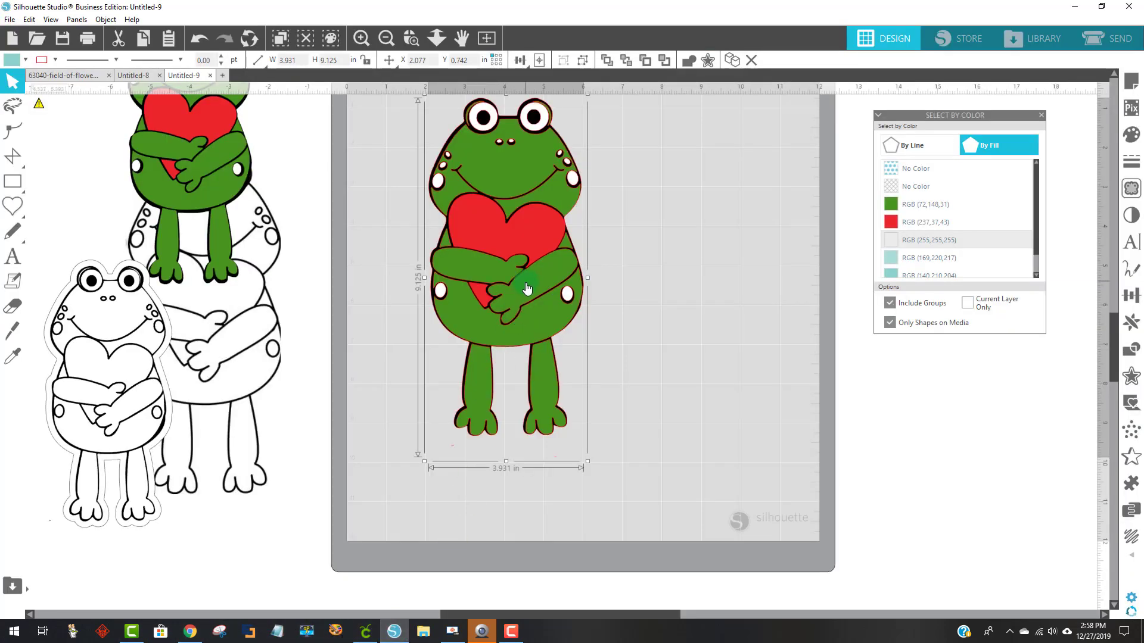
left_click_drag(533, 250, 87, 424)
left_click_drag(231, 366, 575, 314)
left_click(709, 348)
scroll(712, 349, "up", 1)
scroll(712, 351, "up", 2)
left_click(709, 315)
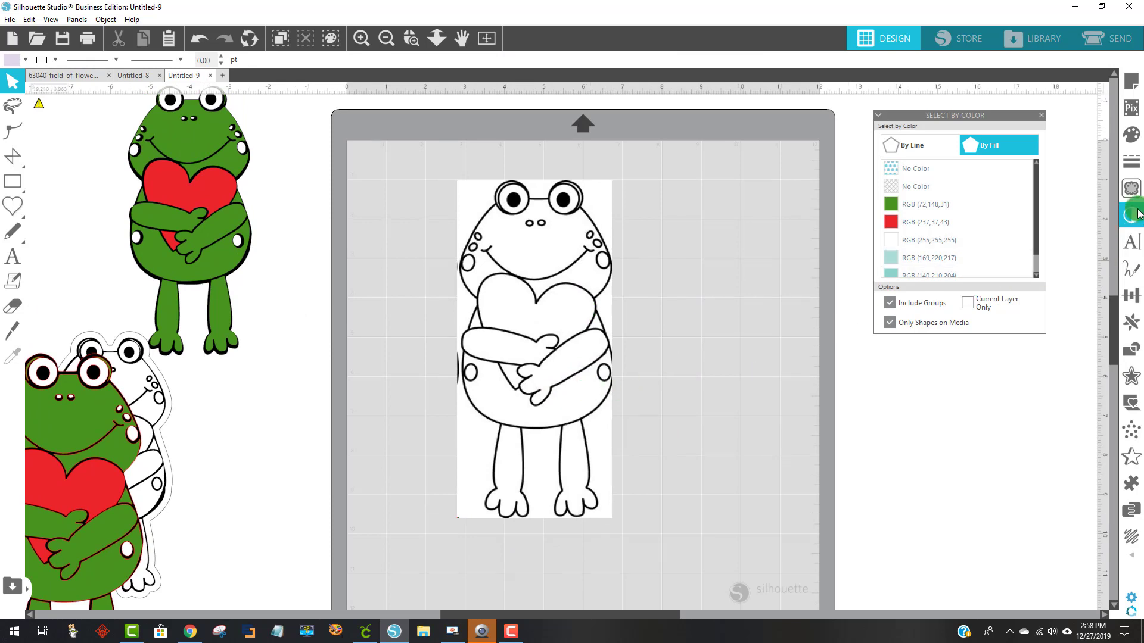
Trace the whole frog image with a 47% threshold and move the source image off the mat, leaving the traced outline
left_click(1136, 198)
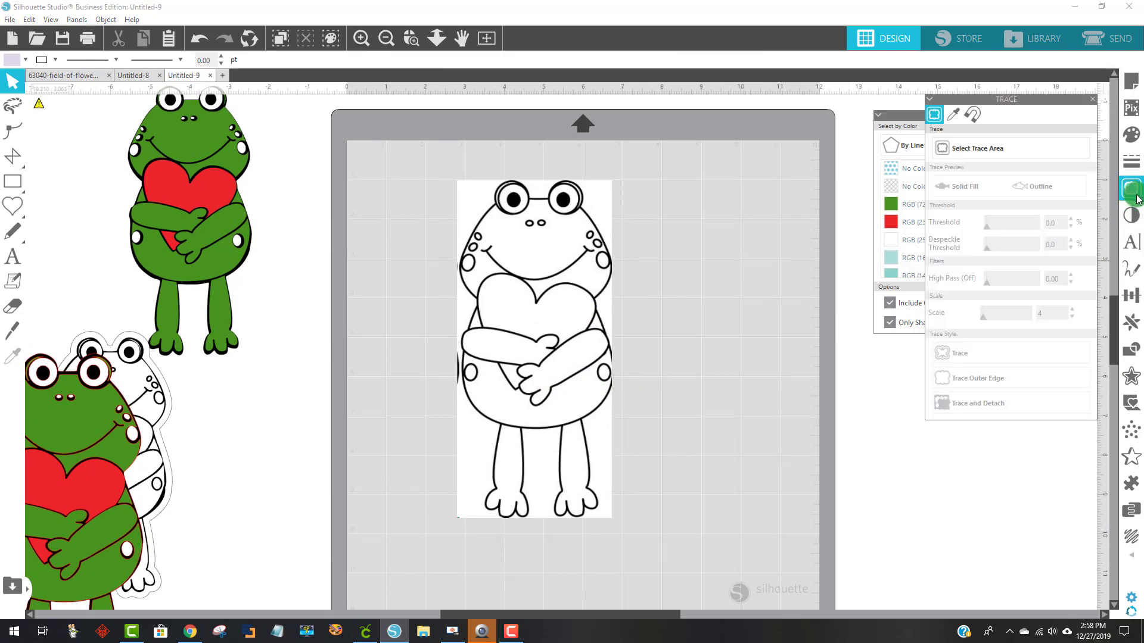
left_click(1031, 148)
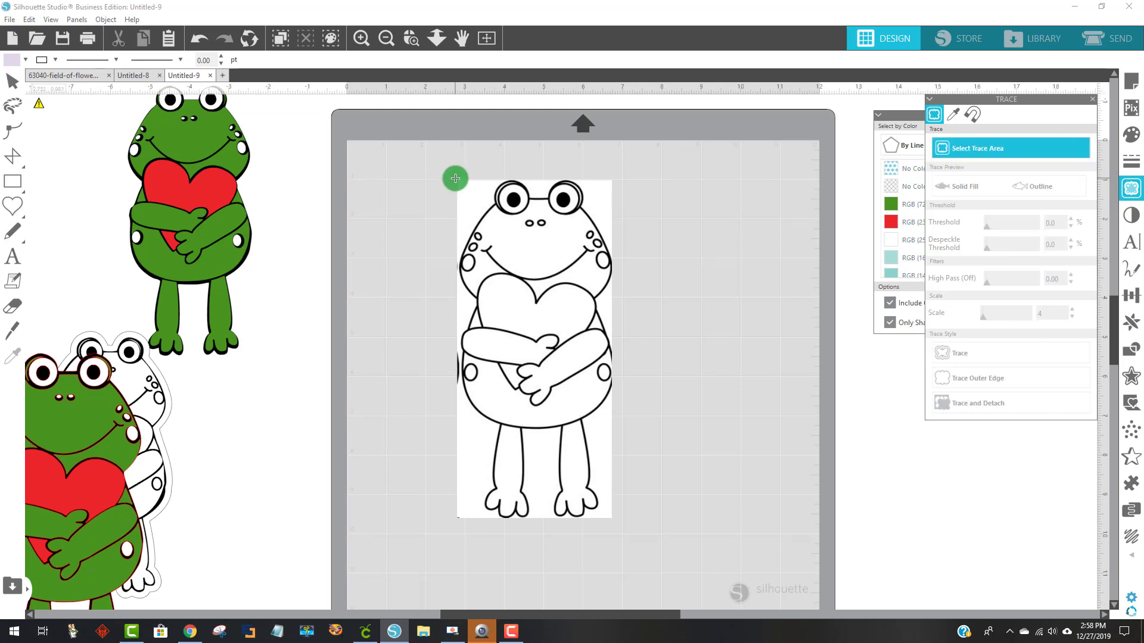
mouse_move(455, 178)
left_mouse_down()
mouse_move(510, 209)
mouse_move(630, 529)
left_mouse_up()
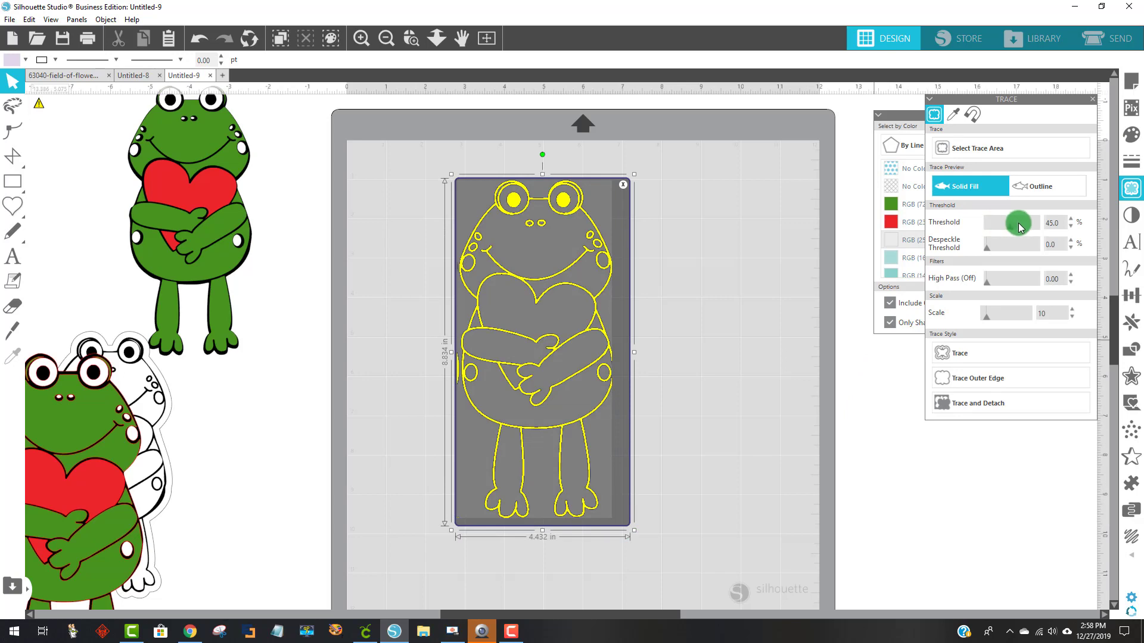
mouse_move(999, 229)
left_mouse_down()
mouse_move(1051, 226)
mouse_move(989, 240)
mouse_move(1012, 238)
left_mouse_up()
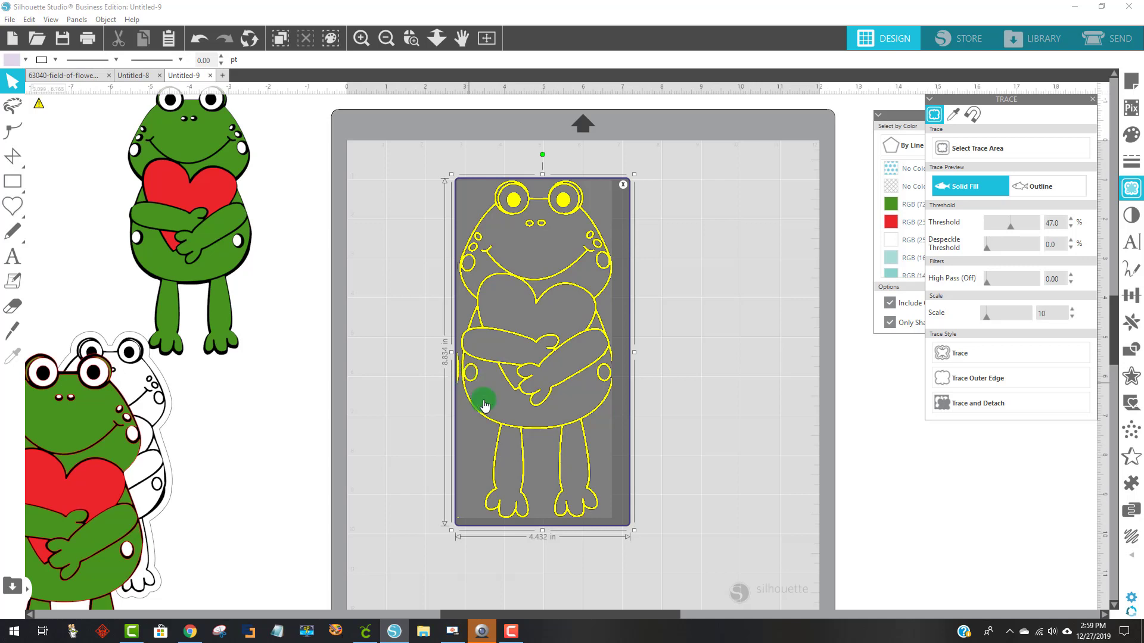
left_click(1066, 356)
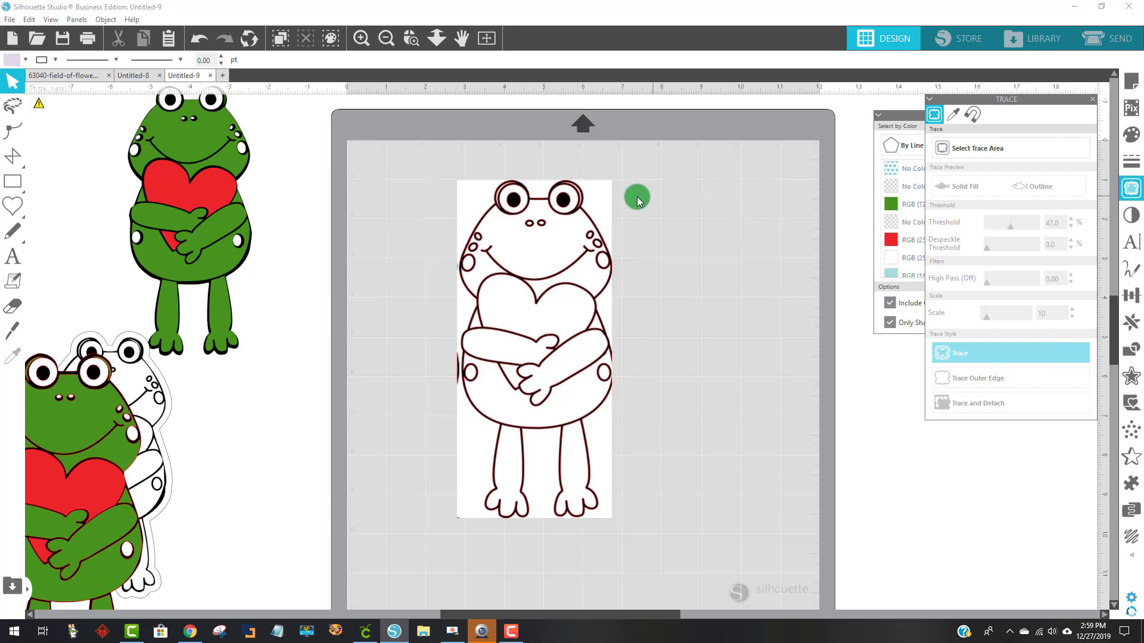
left_click_drag(607, 212, 207, 290)
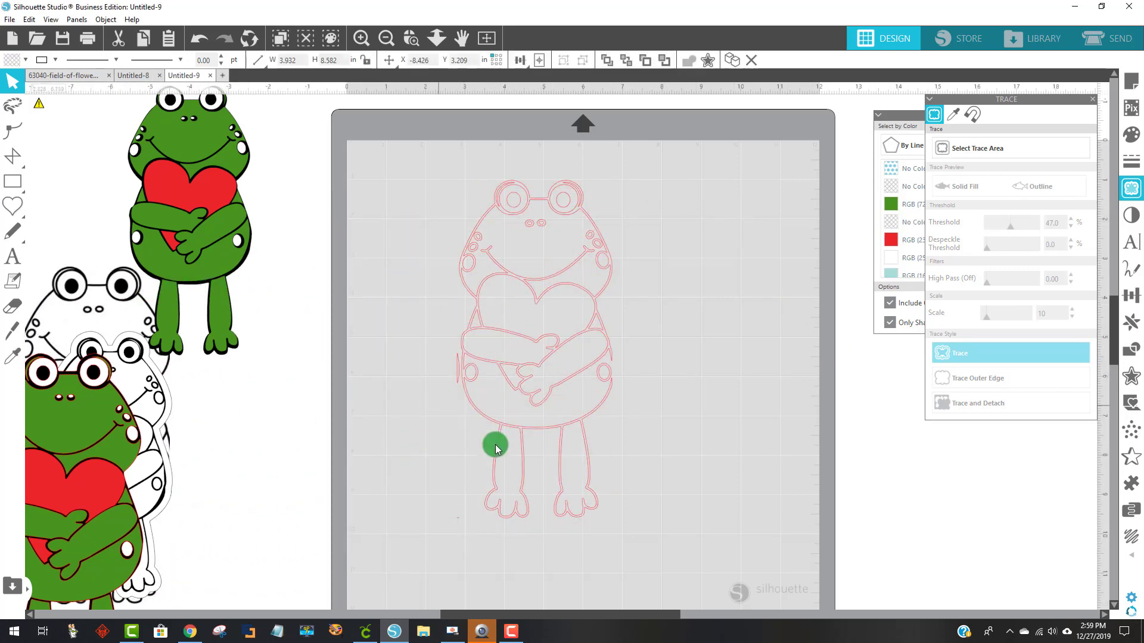
left_click(596, 374)
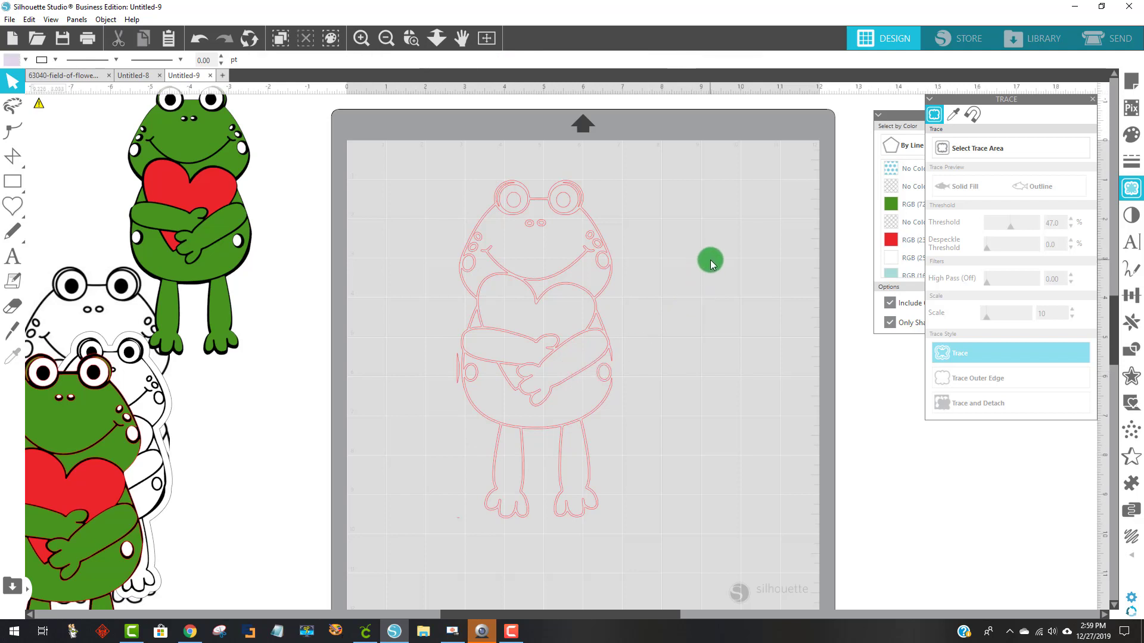
Fill the traced frog outline on the mat with a light purple colour
left_click(559, 190)
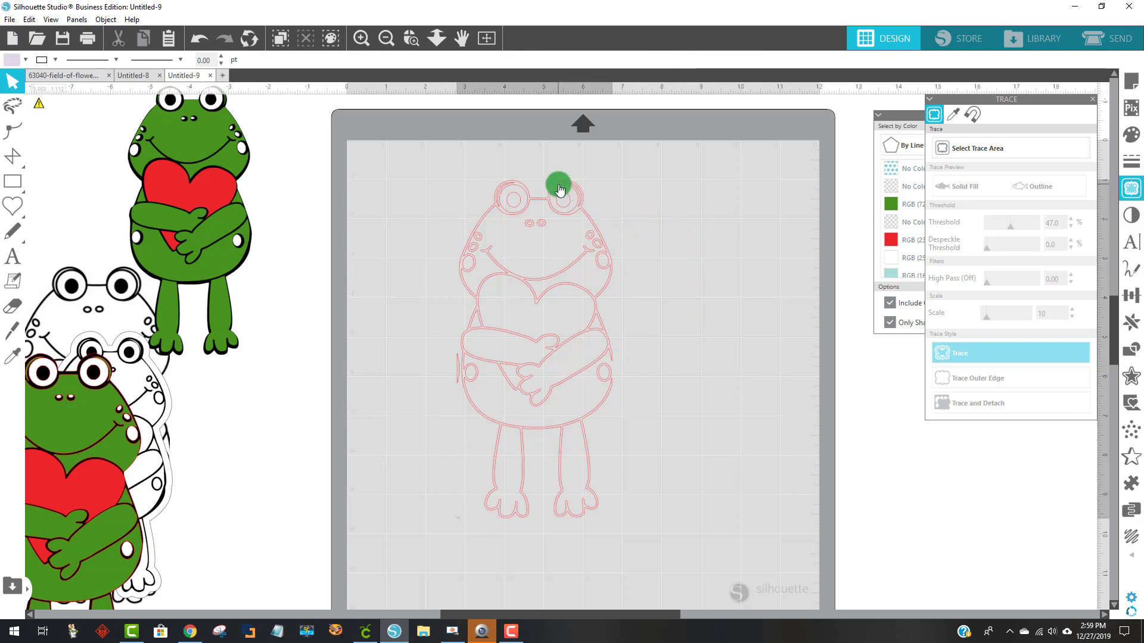
left_click(9, 61)
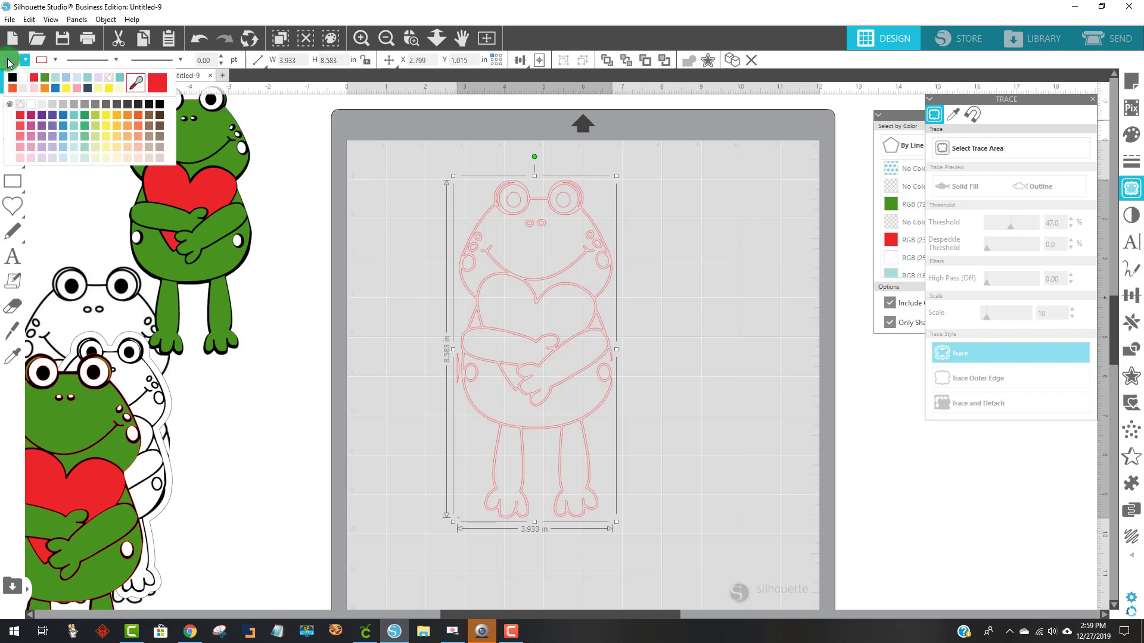
left_click(31, 147)
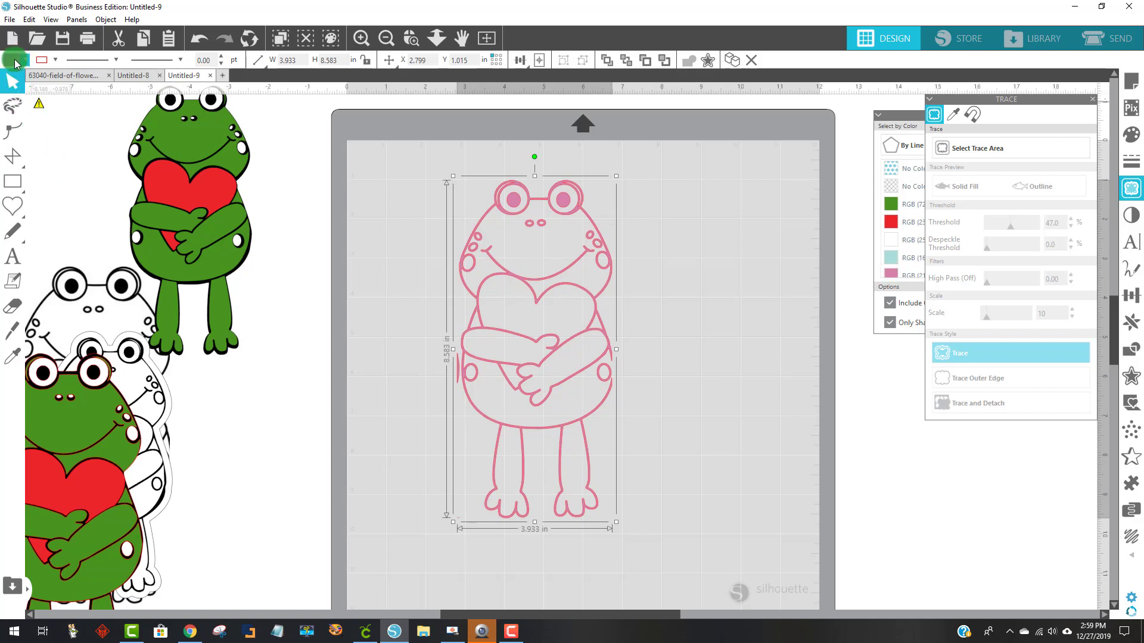
left_click(15, 62)
left_click(41, 135)
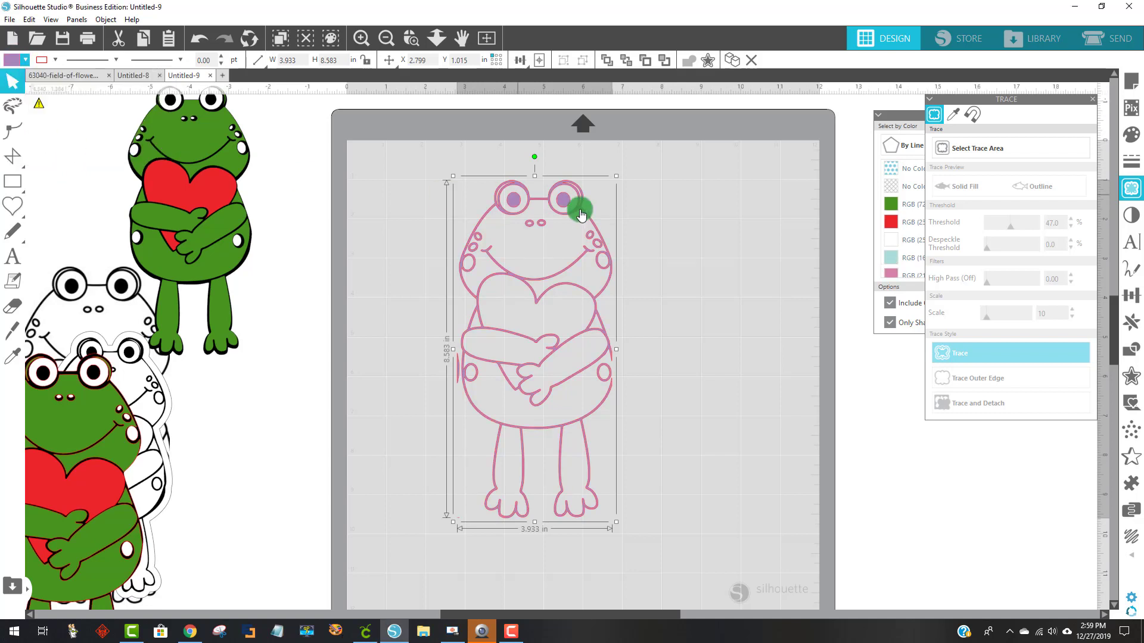
left_click(718, 264)
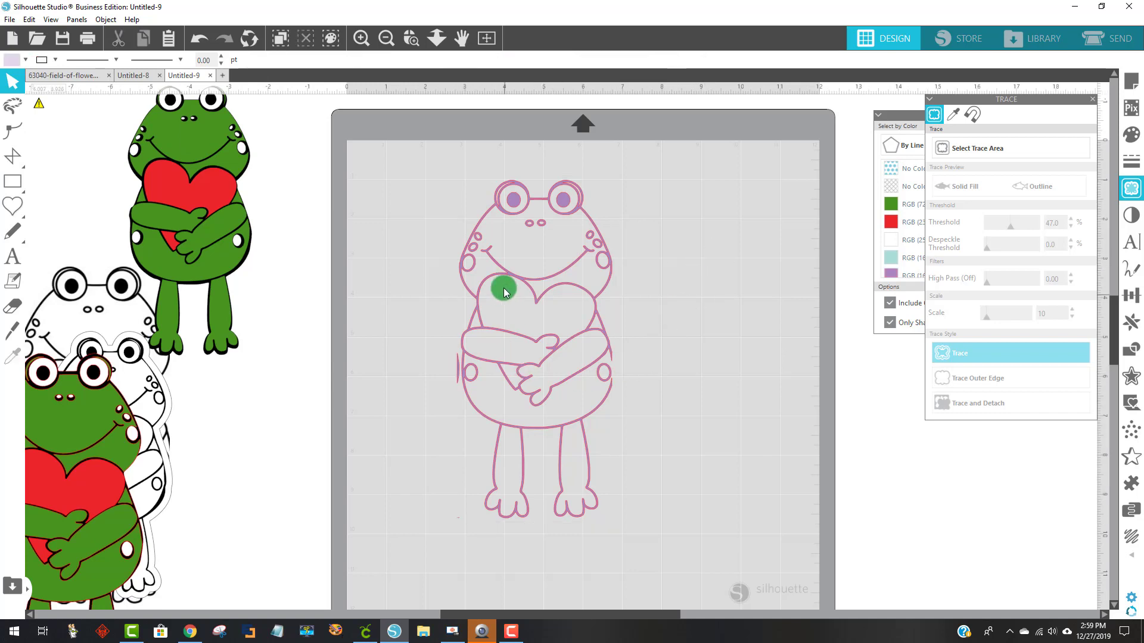
Release the traced frog's compound path and delete the stray sliver beside the left edge of its body
left_click(506, 266)
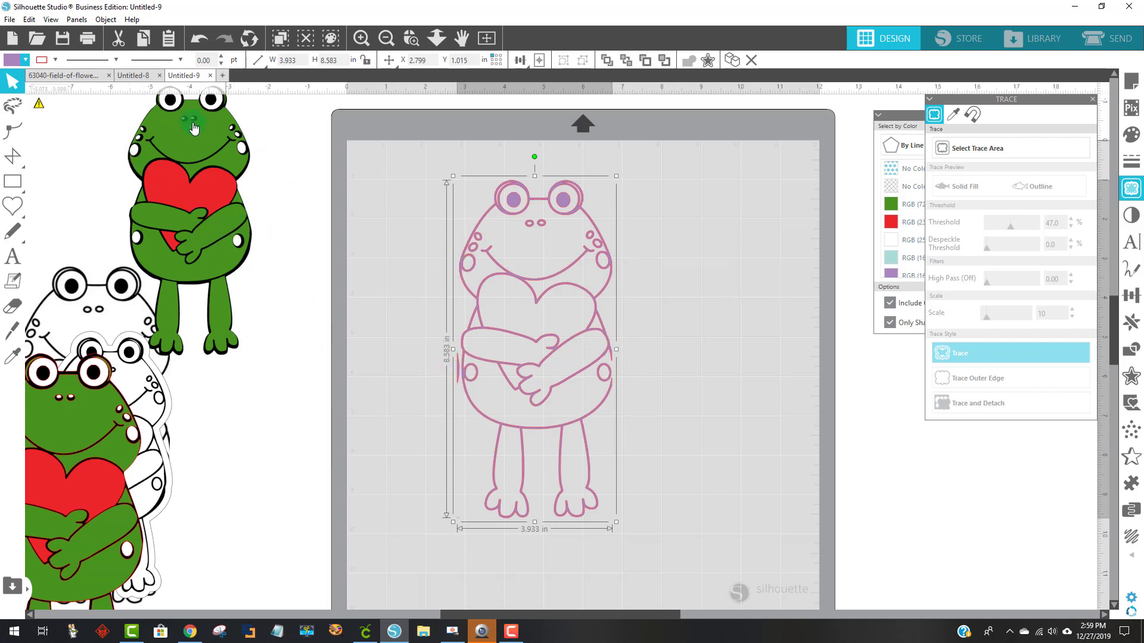
left_click(106, 20)
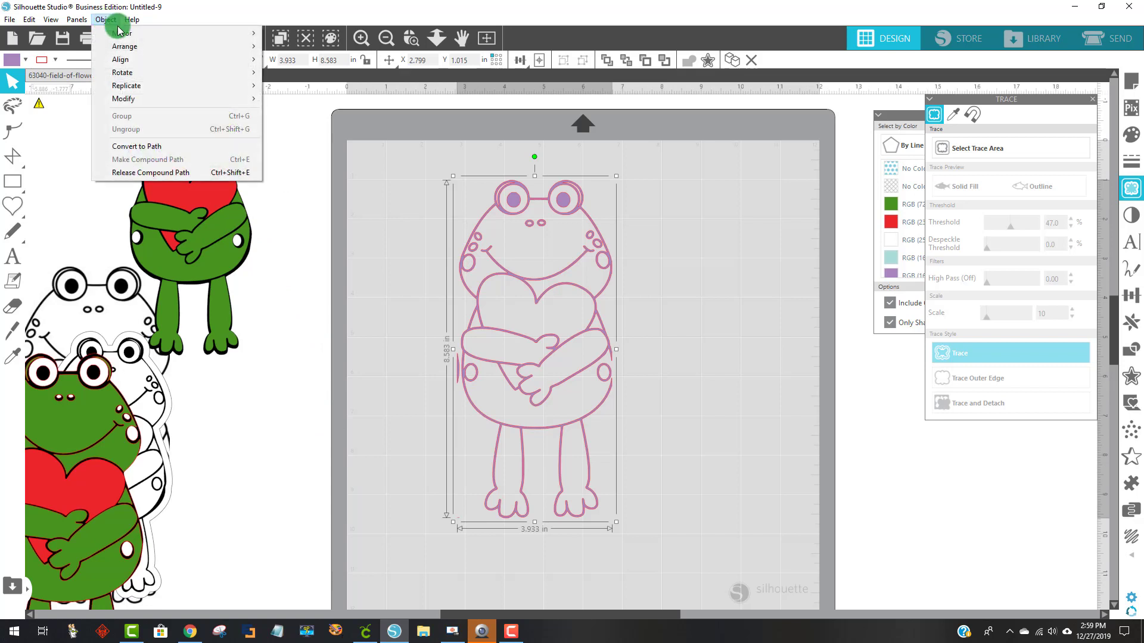
left_click(256, 174)
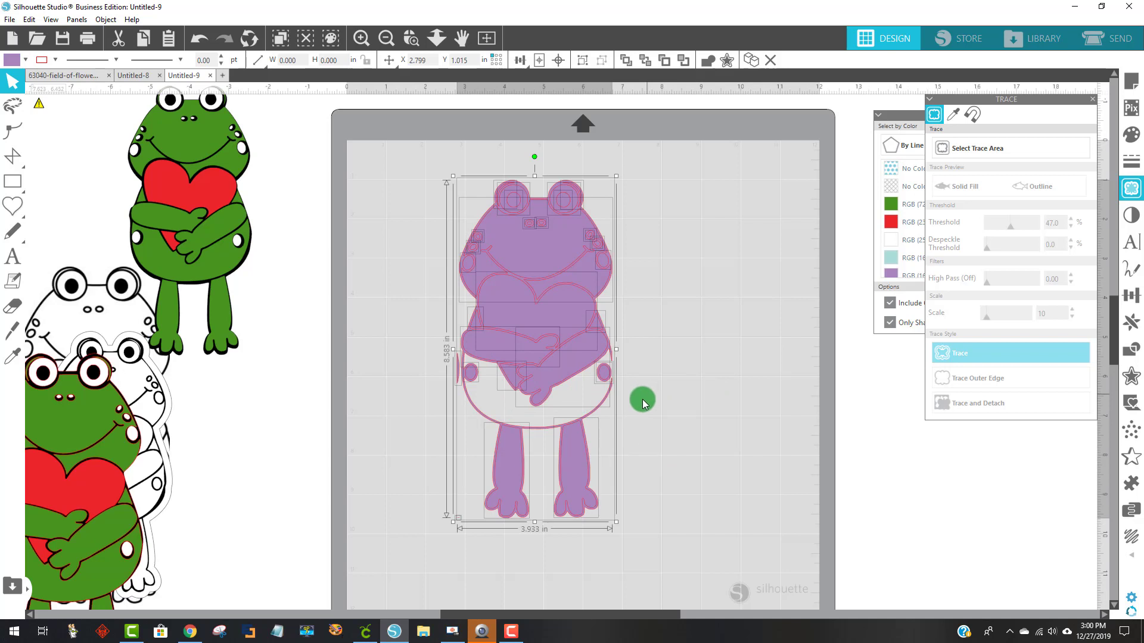
left_click(679, 416)
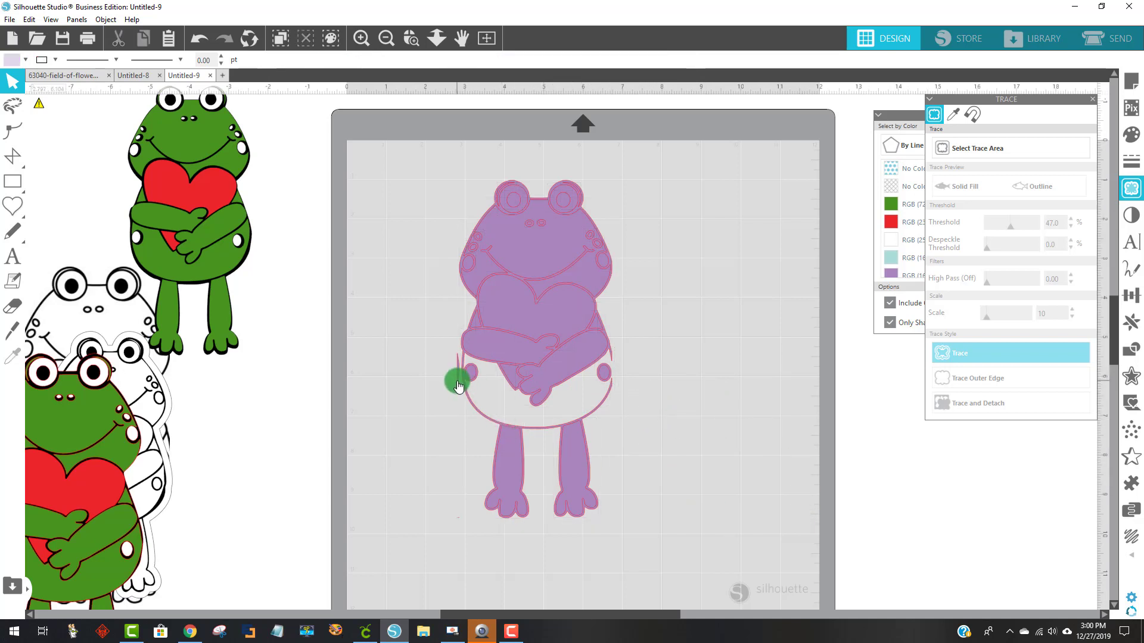
left_click(458, 386)
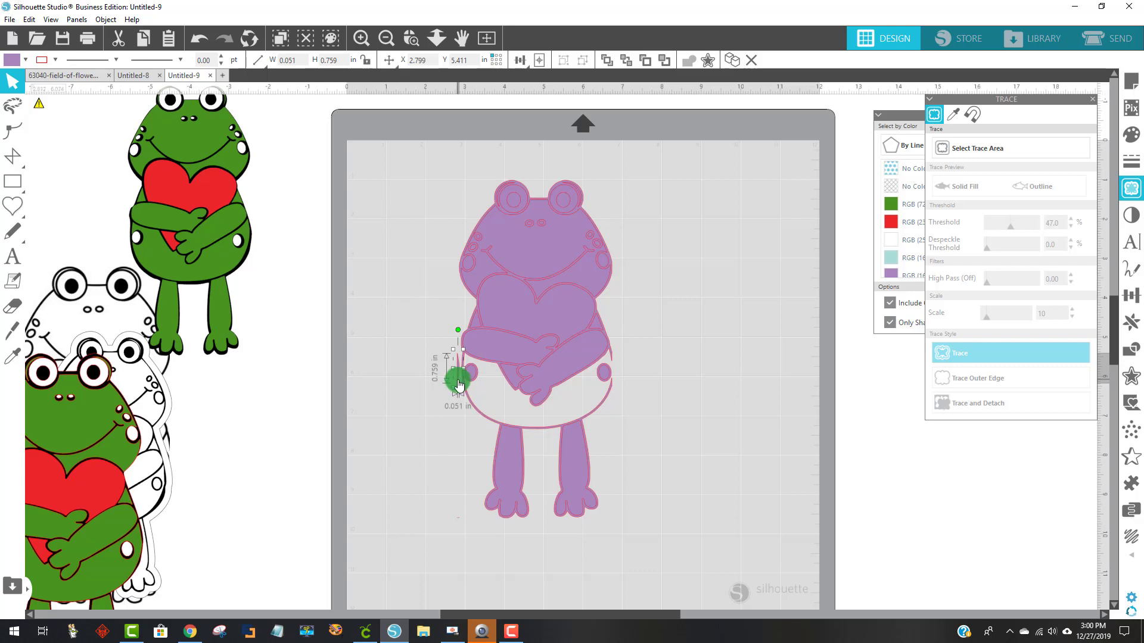
key("Delete")
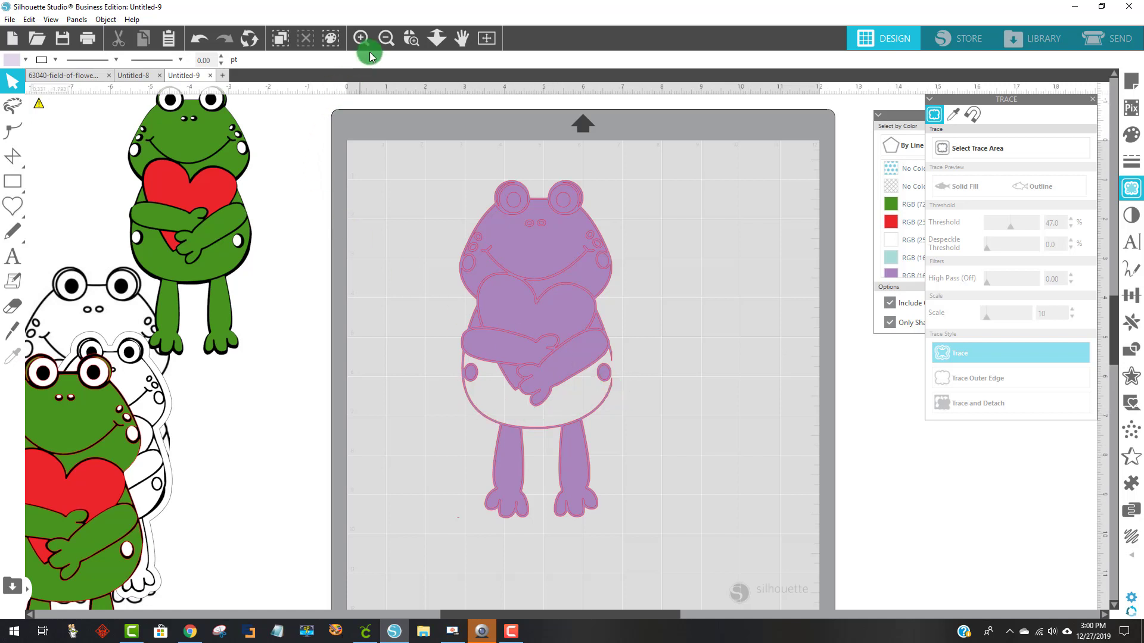
Simplify the points of the frog's outer outline near the gap on the right side of its belly
left_click(411, 39)
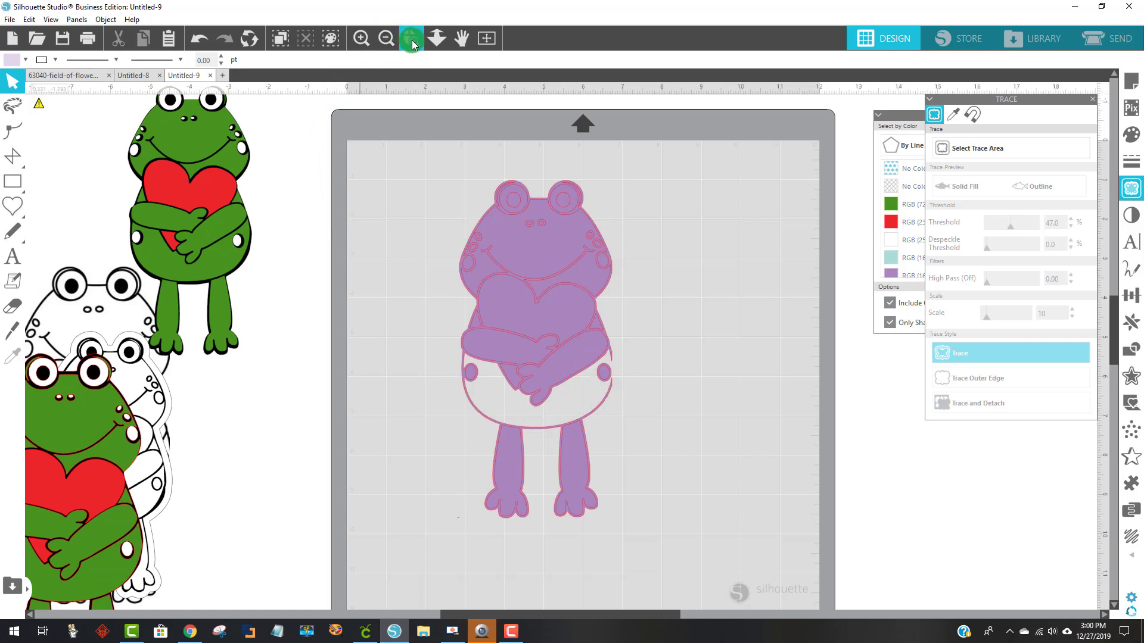
left_click_drag(573, 325, 659, 438)
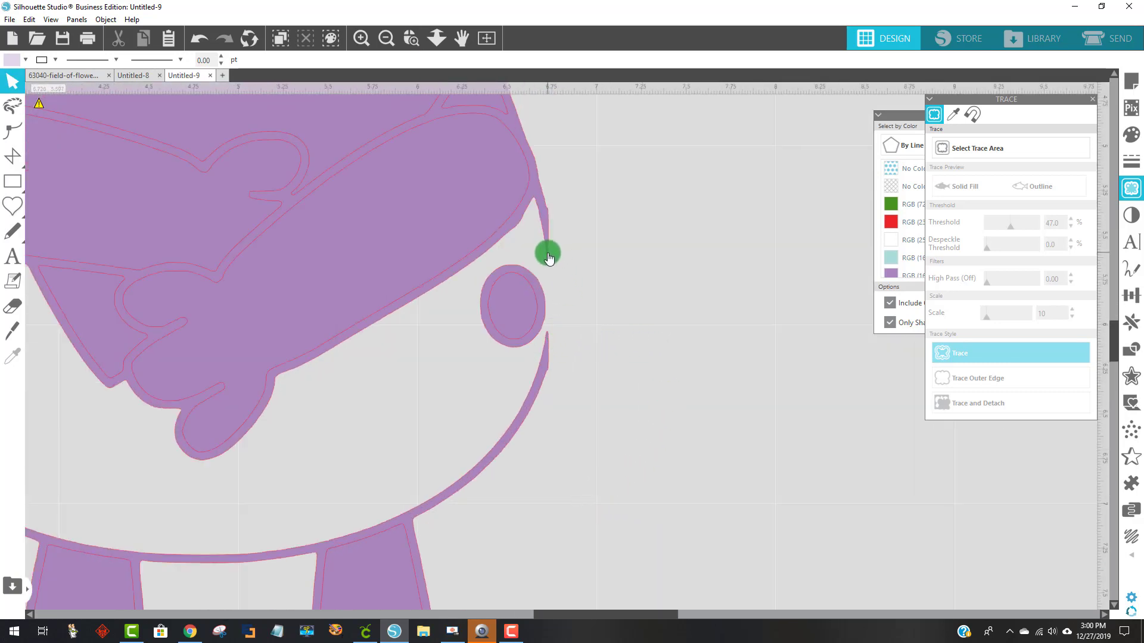
double_click(548, 253)
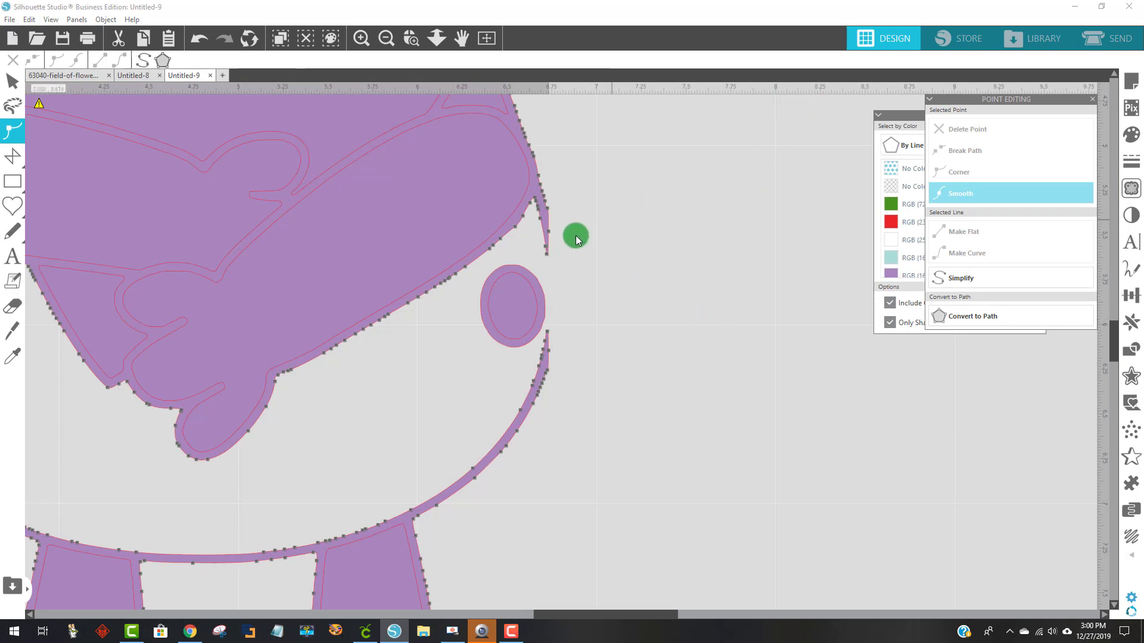
left_click(1056, 277)
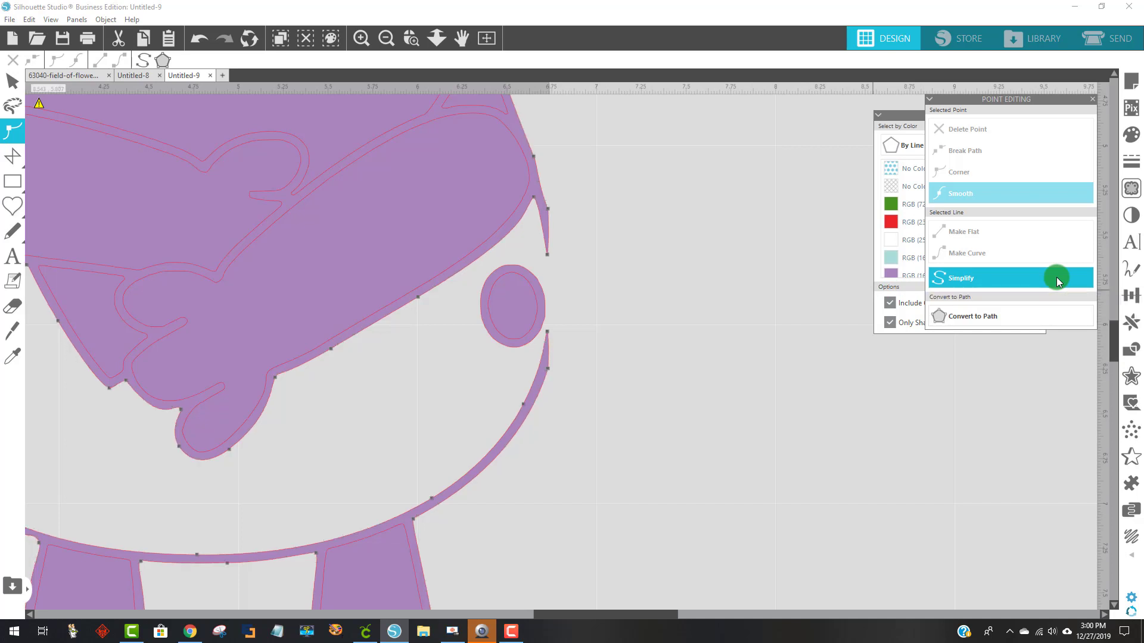
Move the oval spot on the right side of the belly inward, away from the gap in the outline
left_click(523, 301)
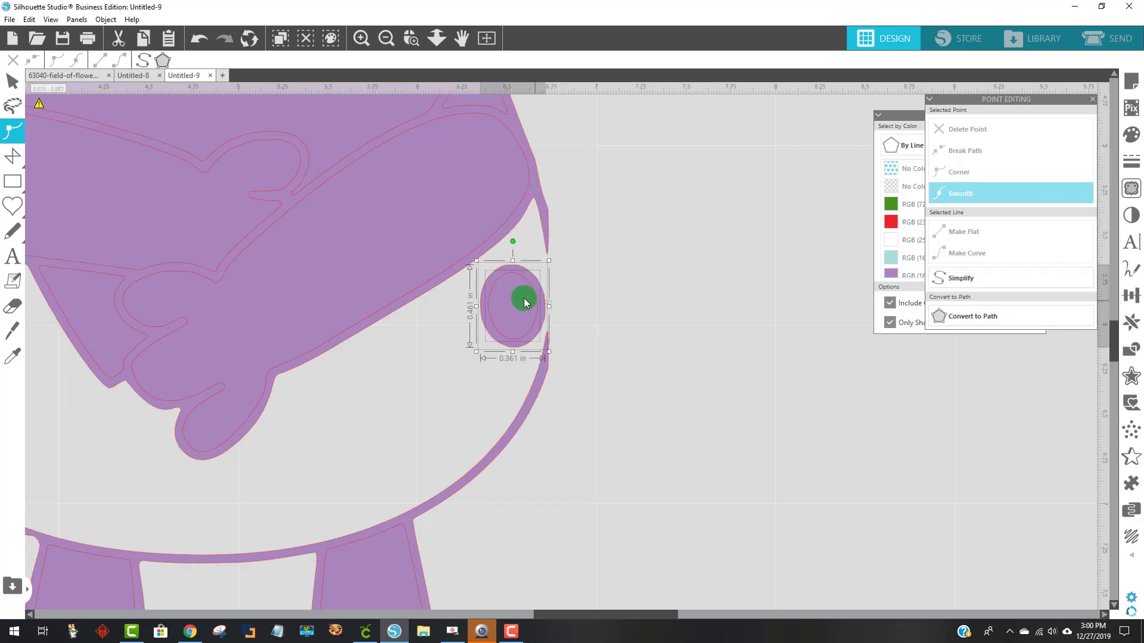
left_click_drag(524, 300, 501, 304)
left_click(613, 301)
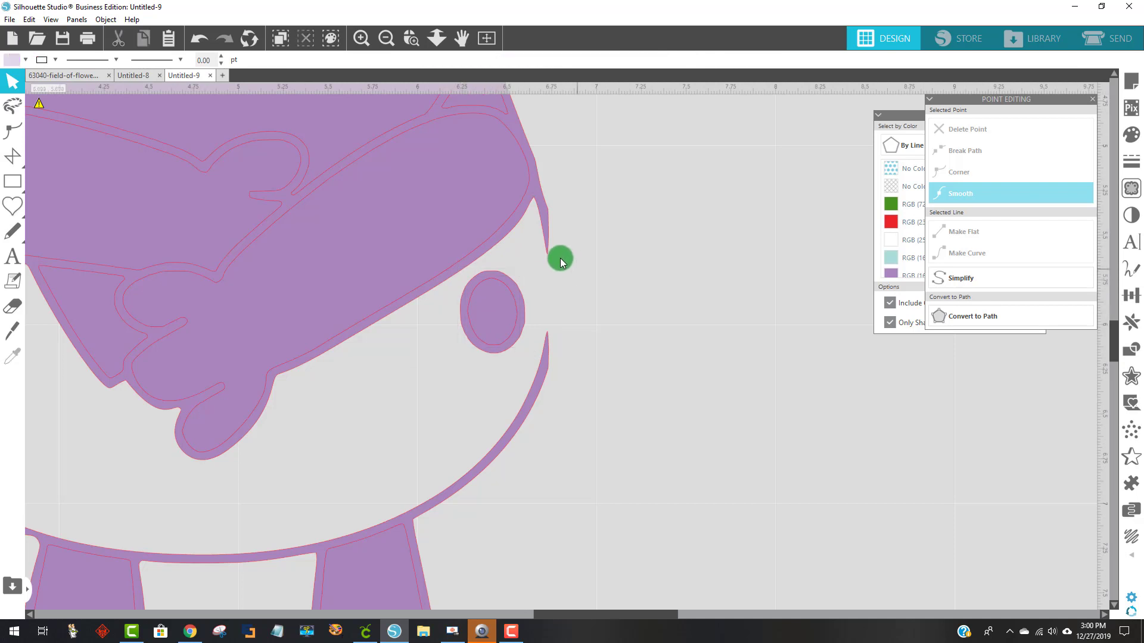
Break the frog outline's path at the upper end of the belly gap and pull the outer loose end outward
double_click(545, 253)
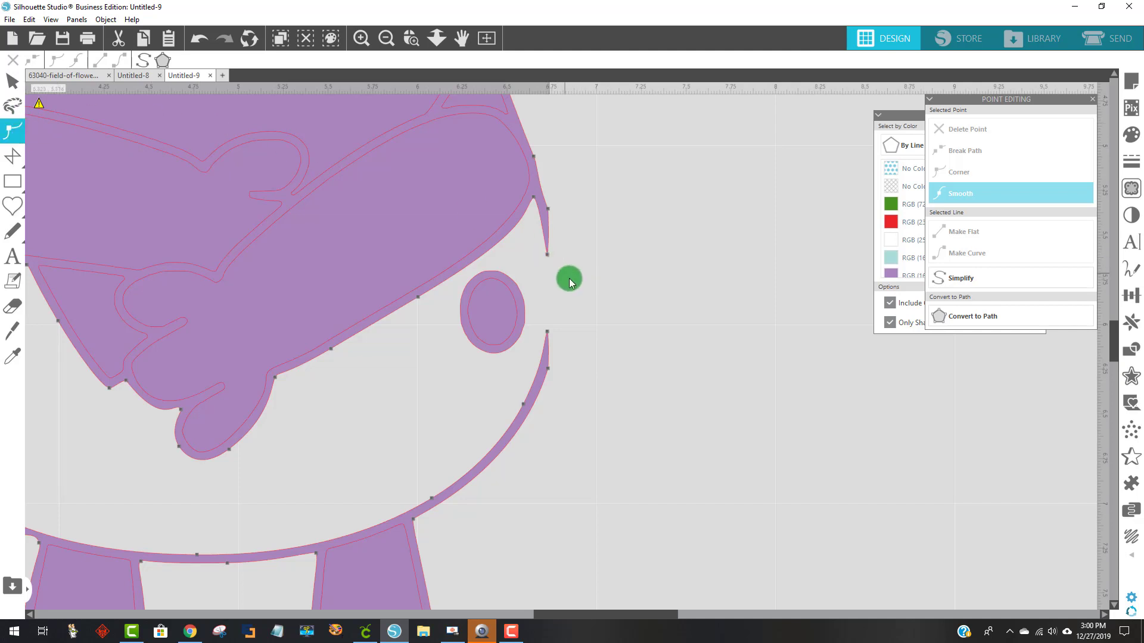
right_click(548, 256)
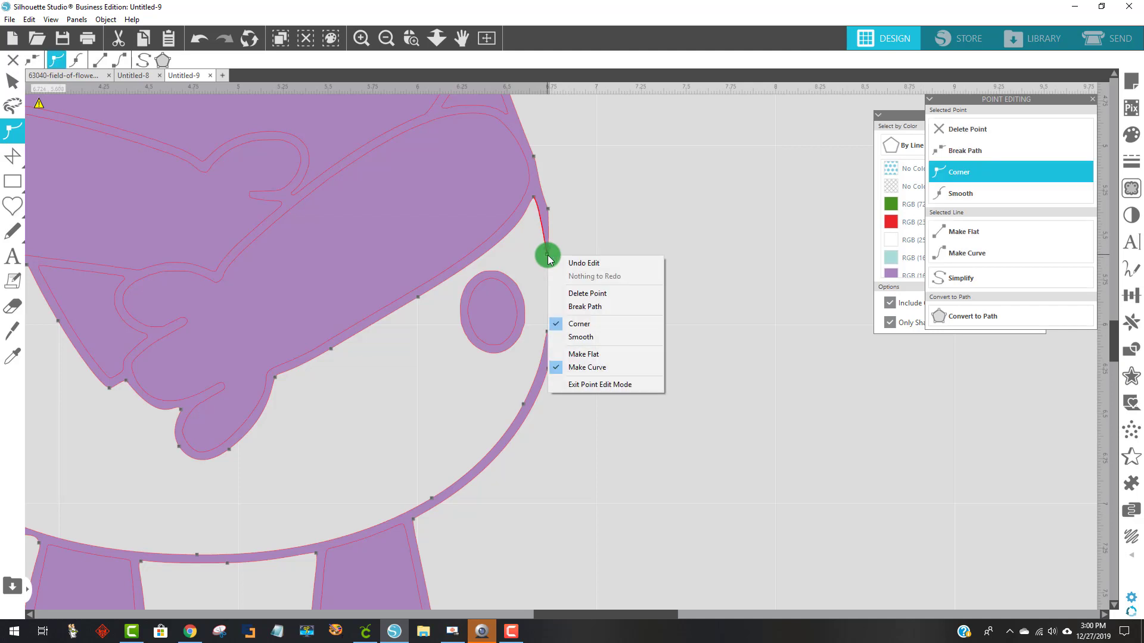
left_click(605, 305)
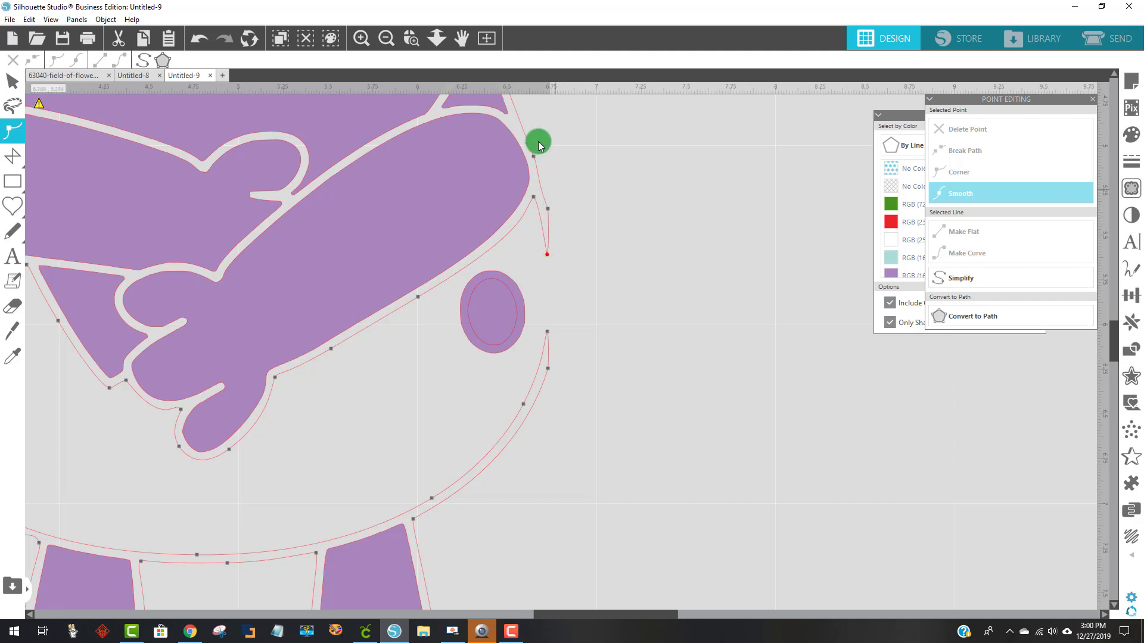
mouse_move(549, 257)
left_mouse_down()
mouse_move(570, 258)
mouse_move(514, 259)
mouse_move(566, 255)
left_mouse_up()
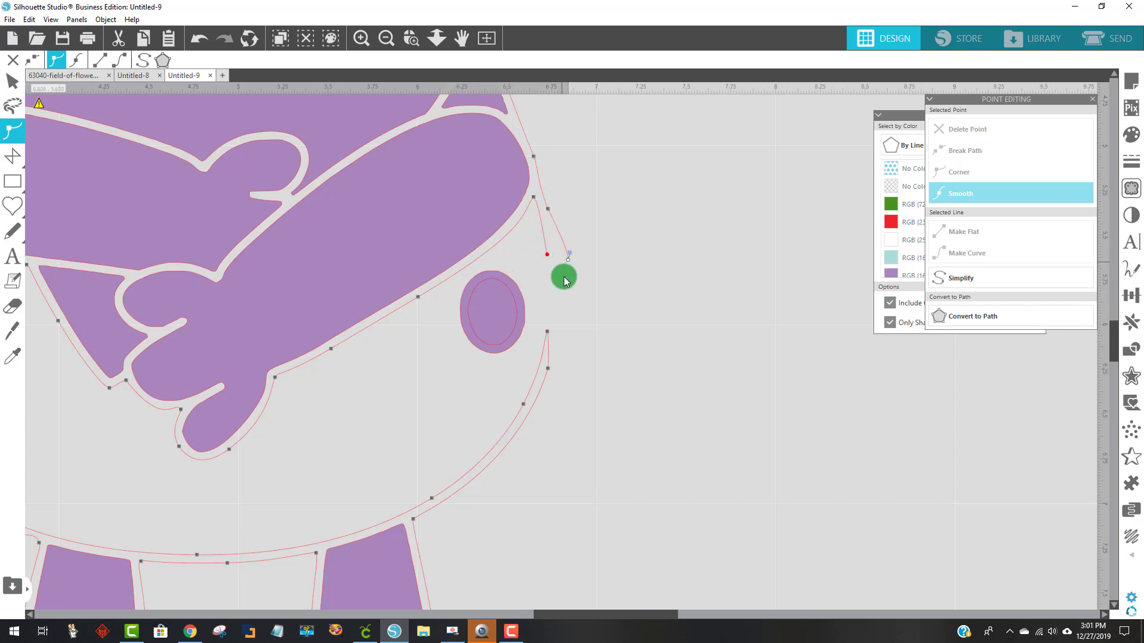
Break the outline's path at the lower end of the belly gap and pull the outer loose end outward and up
left_click(549, 335)
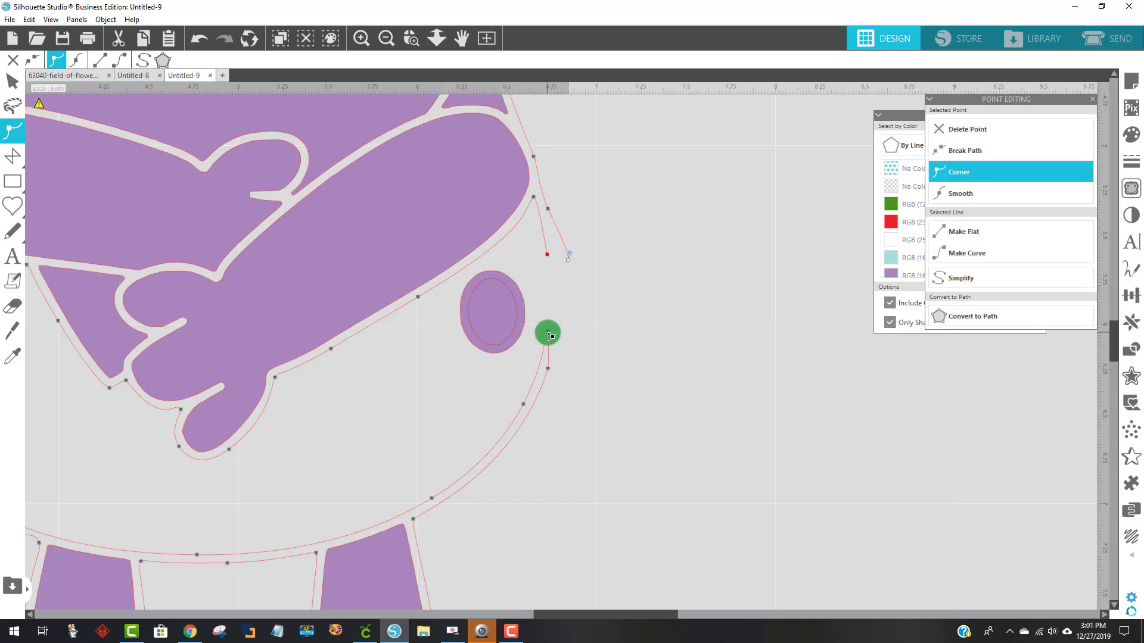
right_click(550, 335)
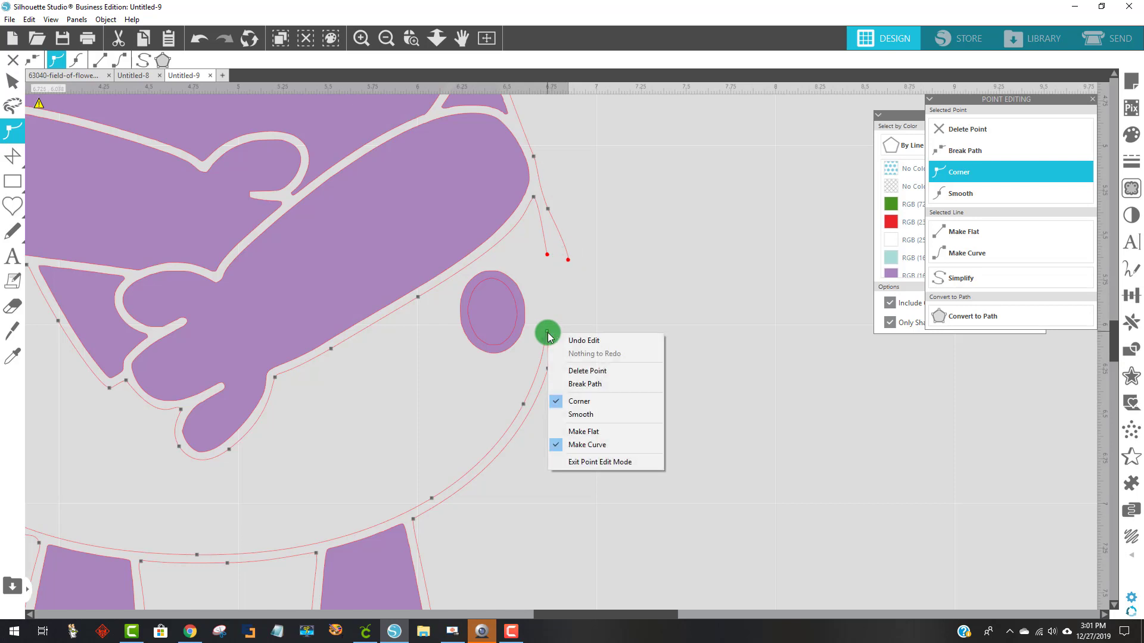
left_click(595, 385)
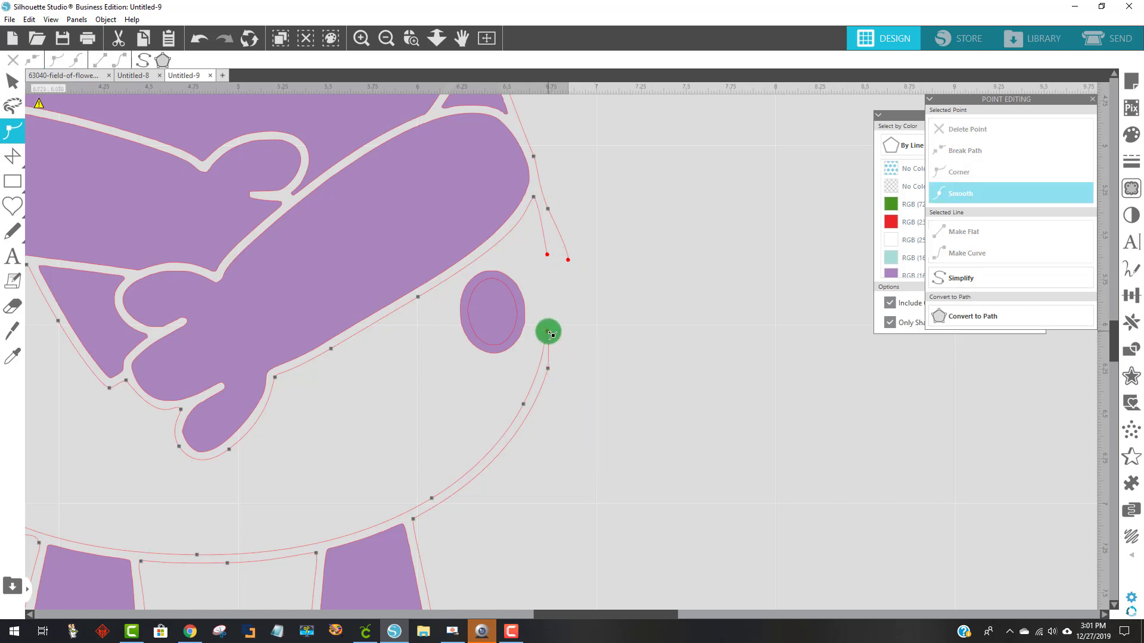
left_click_drag(550, 335, 561, 307)
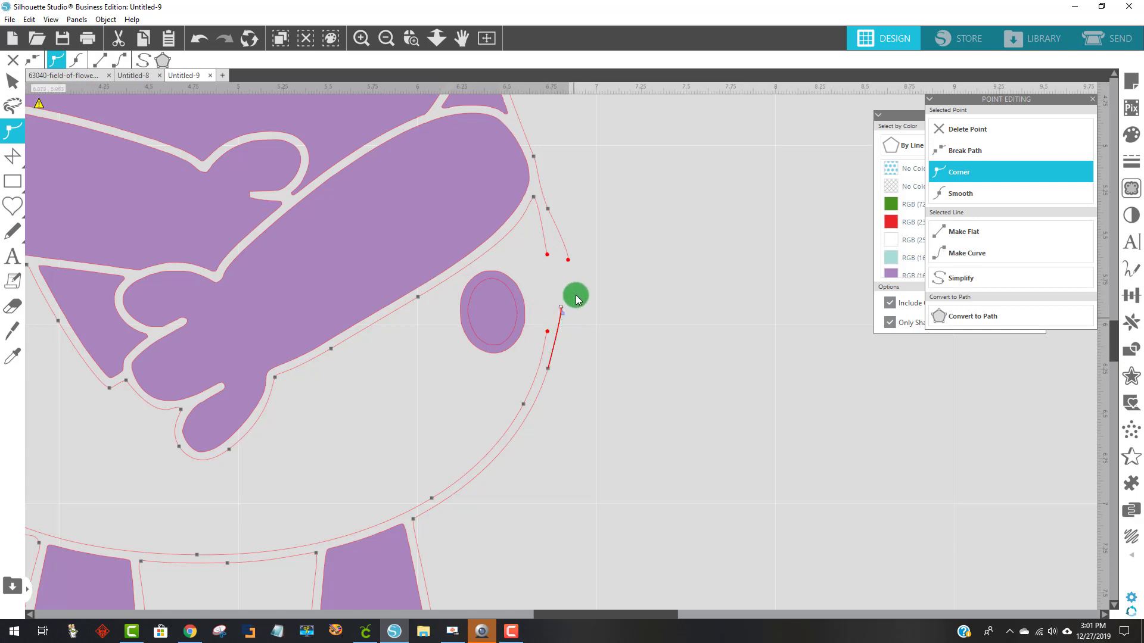
Join the loose ends of the outer and inner lines to close the belly gap, and curve the inner line to match the outer one
left_click_drag(571, 262, 551, 333)
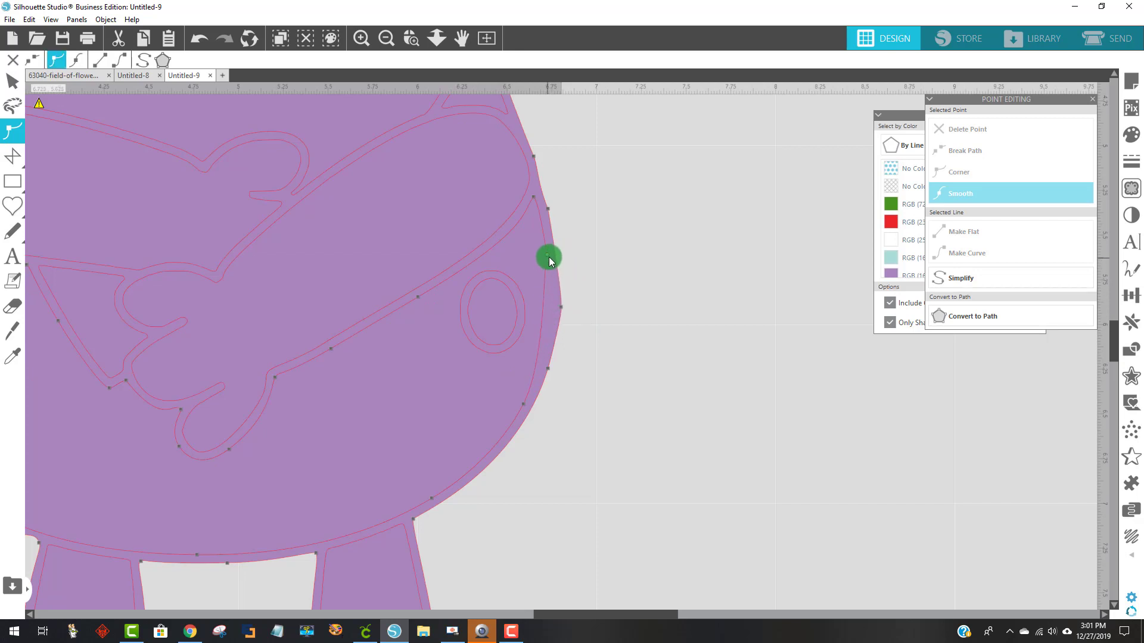
left_click(548, 256)
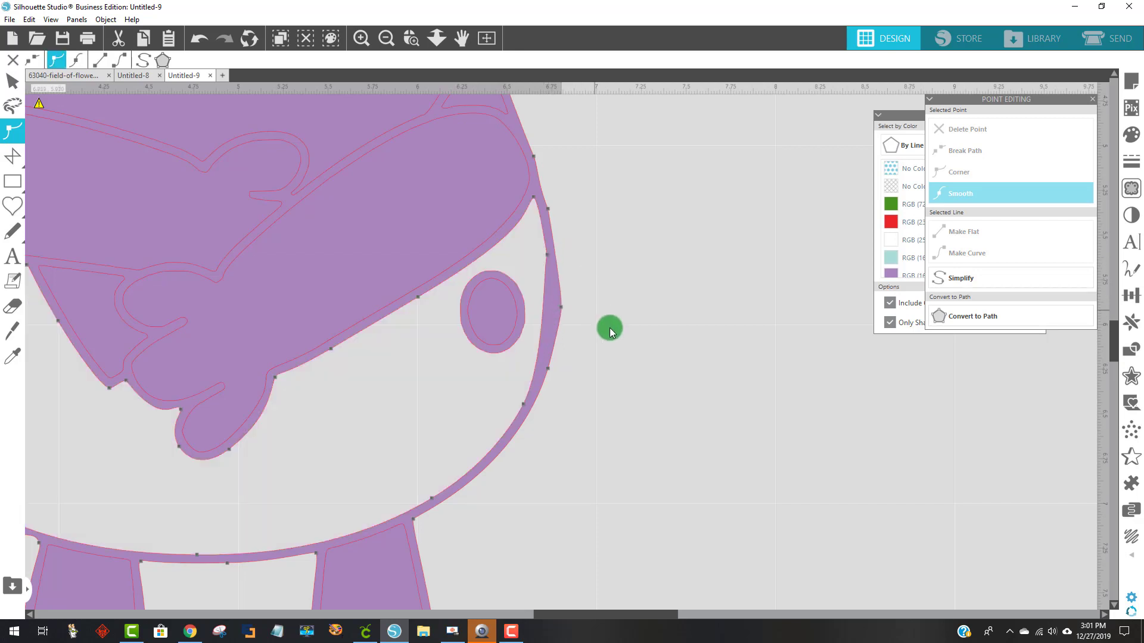
left_click(547, 289)
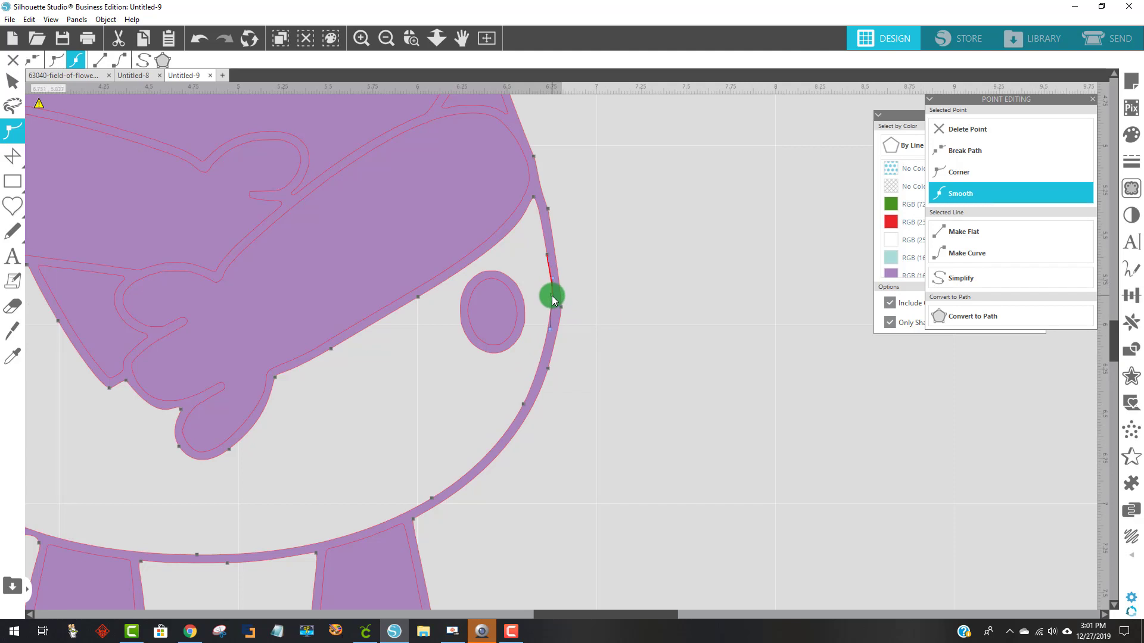
left_click(607, 318)
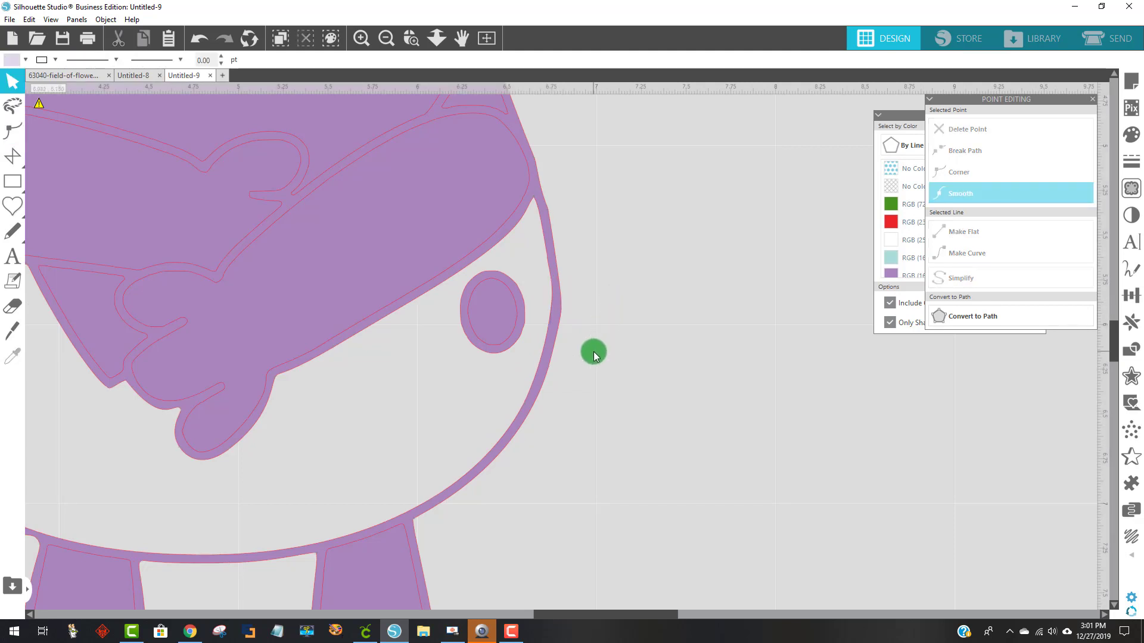
Make a compound path from all the frog pieces on the mat
left_click(390, 37)
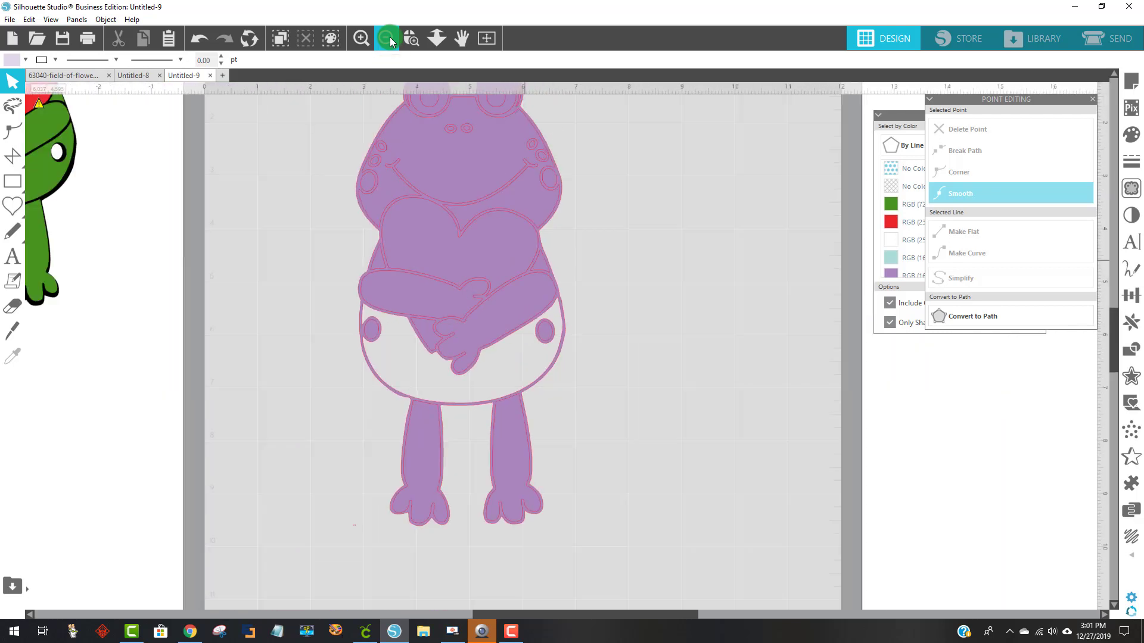
left_click(387, 39)
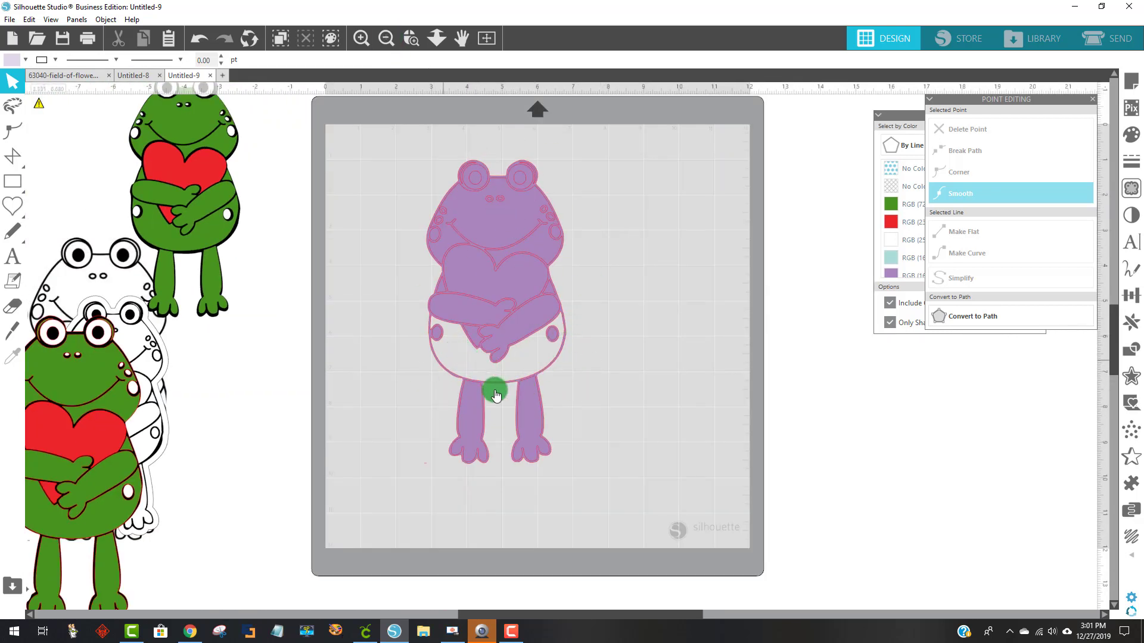
left_click_drag(582, 472, 408, 274)
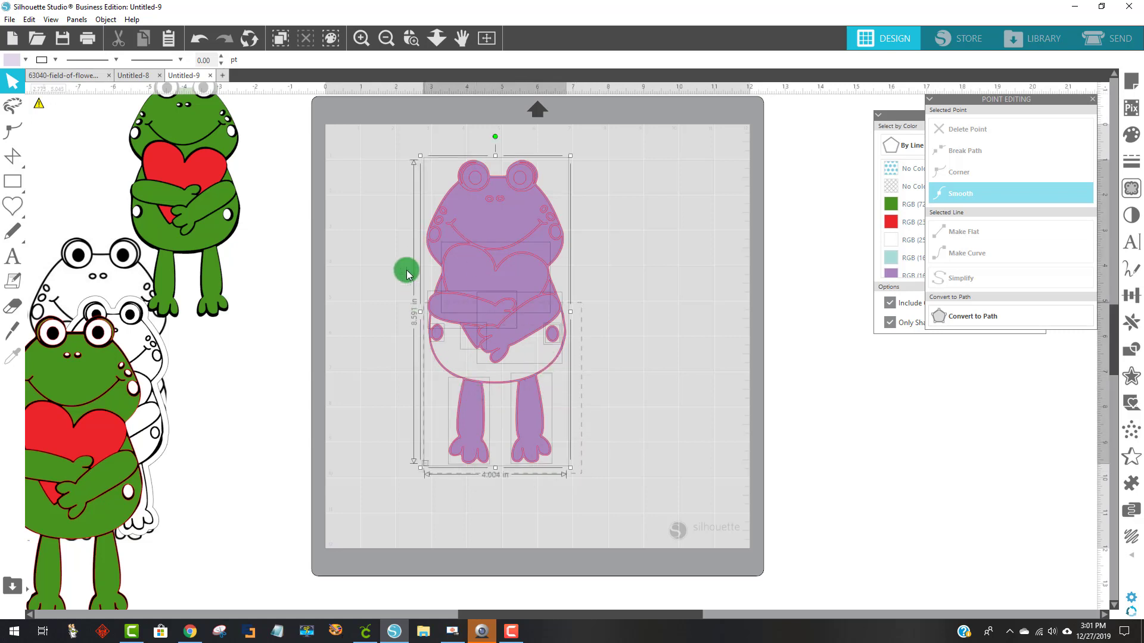
left_click(381, 132)
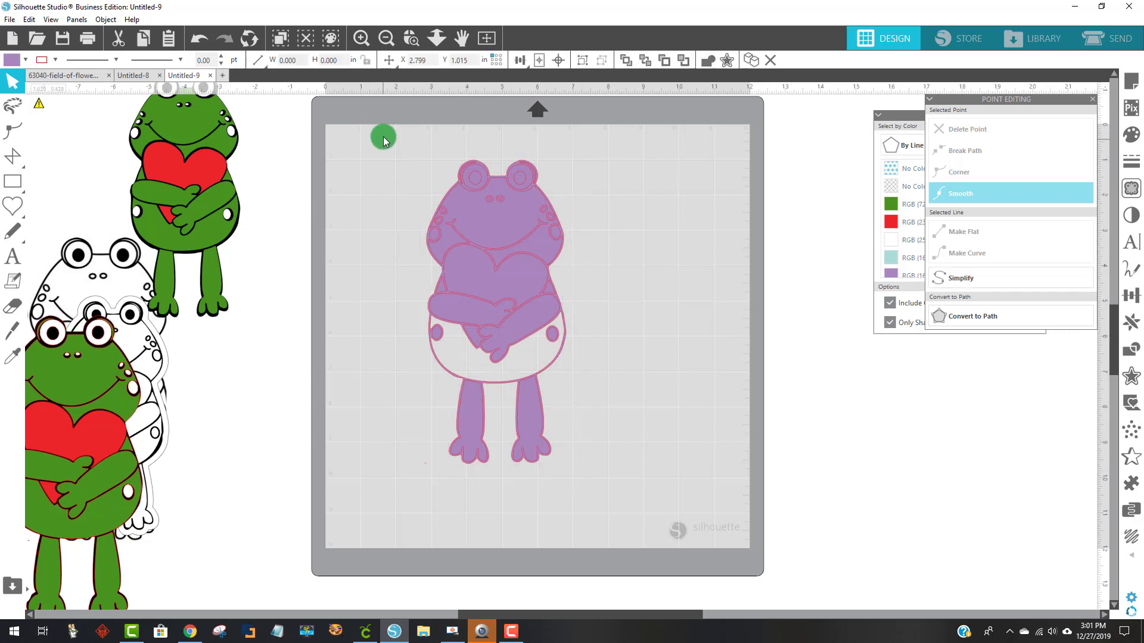
left_click_drag(384, 137, 604, 488)
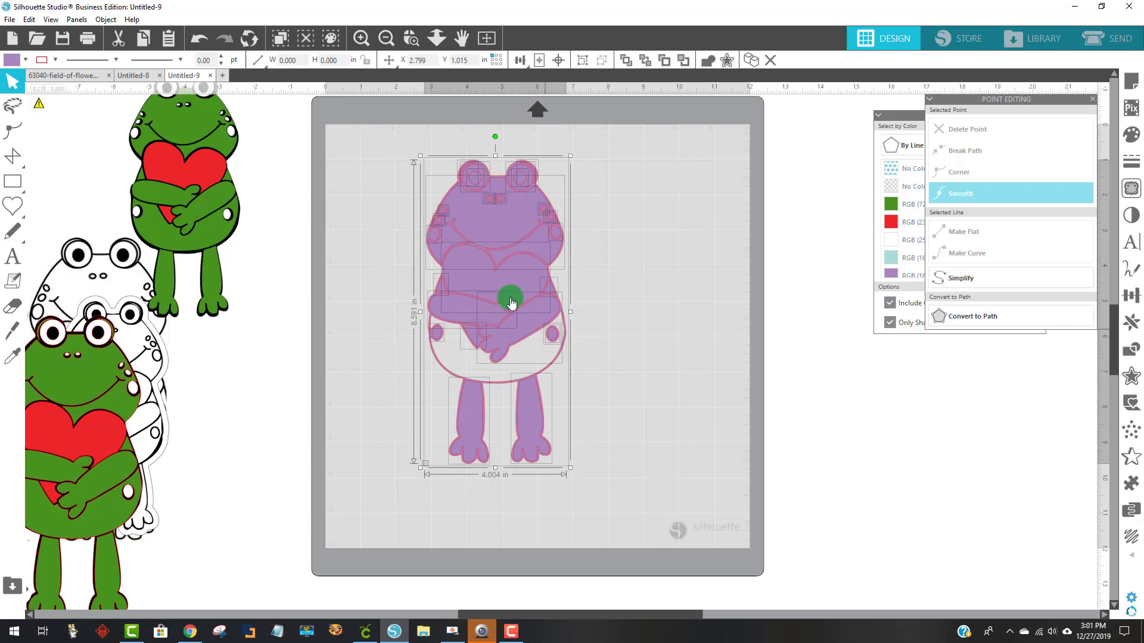
left_click(106, 19)
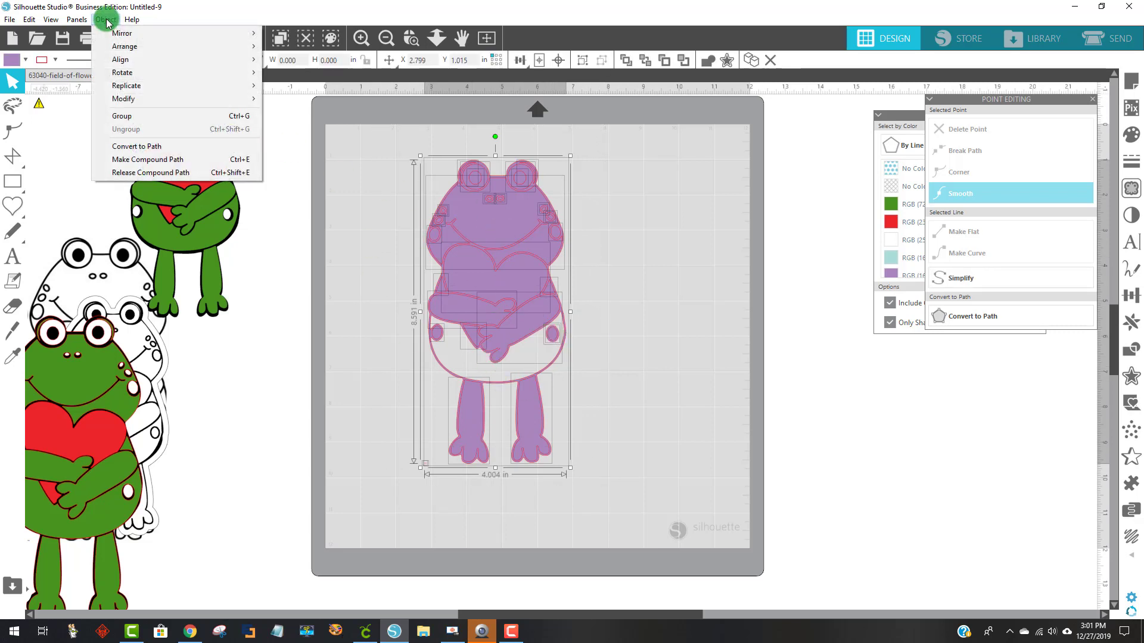
left_click(183, 162)
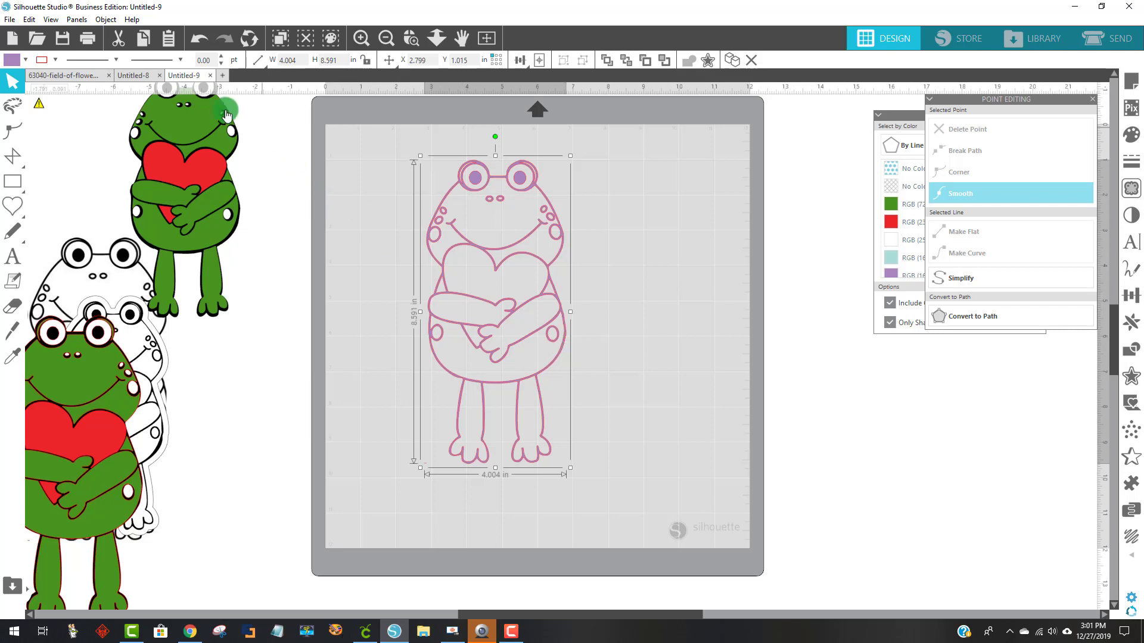
Release the compound path of the repaired frog to separate its pieces again
left_click(106, 19)
left_click(181, 173)
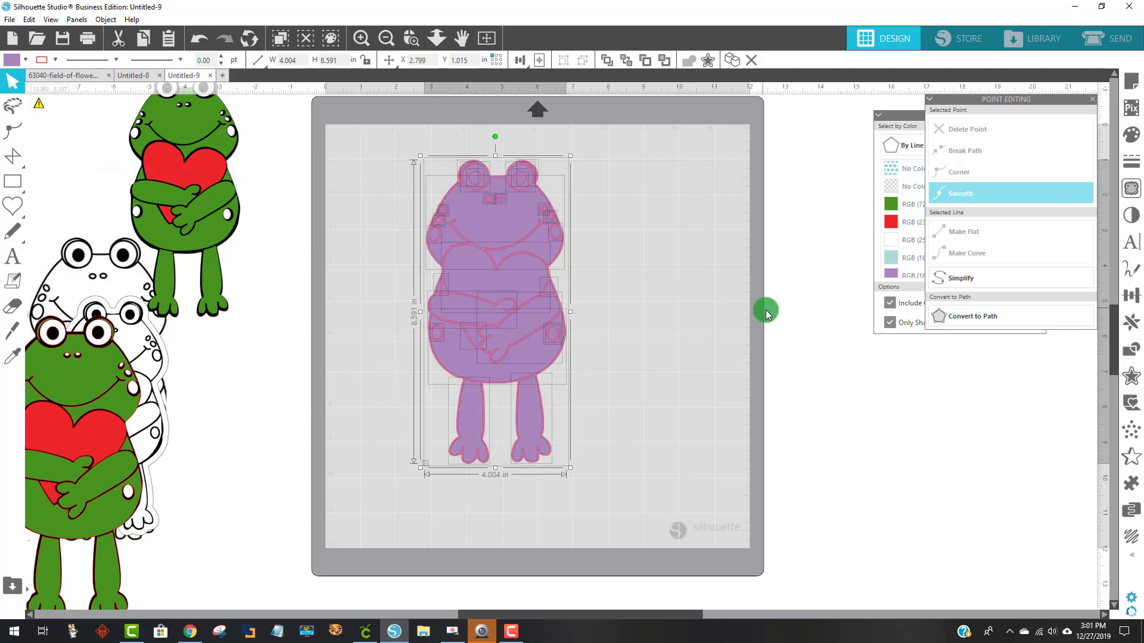
left_click(726, 332)
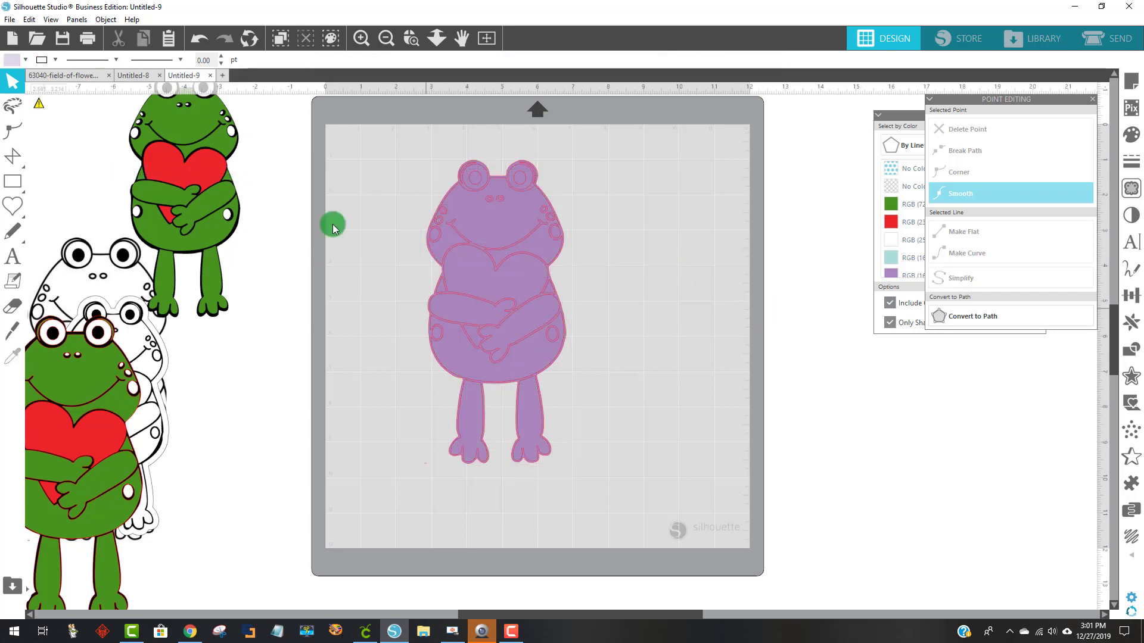
Fill all the frog pieces on the mat with a lighter purple
left_click_drag(399, 142, 574, 476)
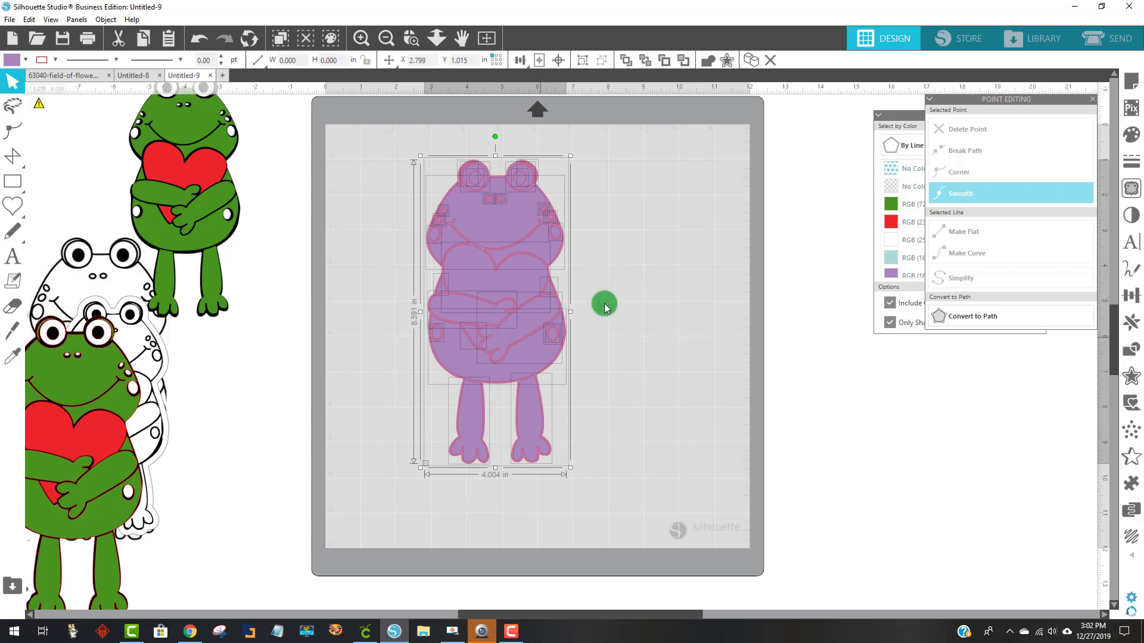
left_click(16, 62)
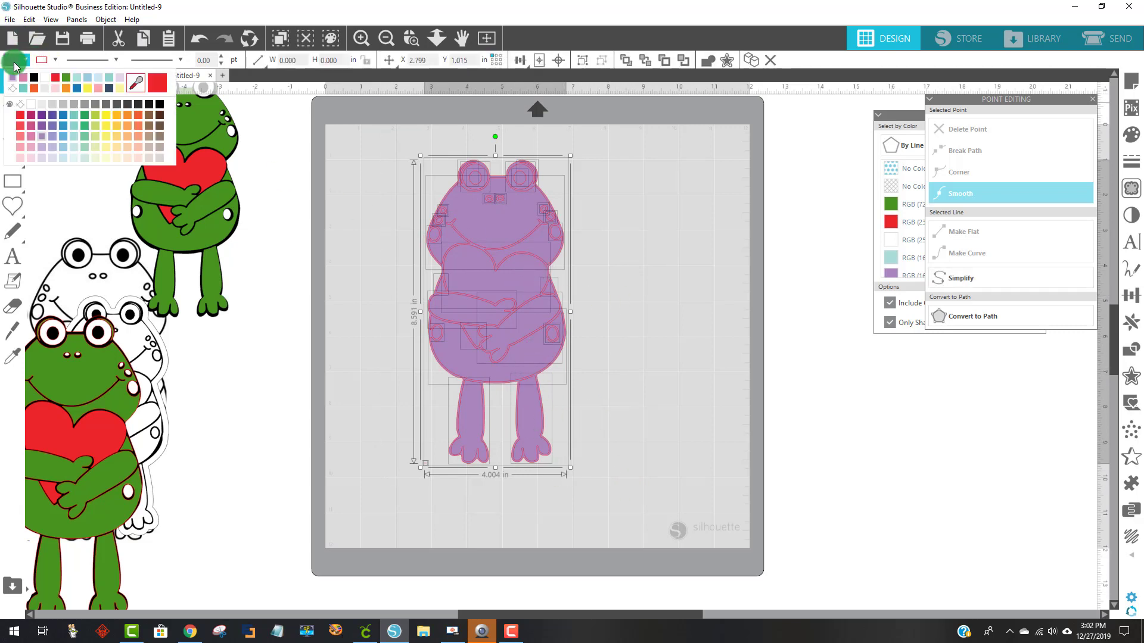
left_click(40, 158)
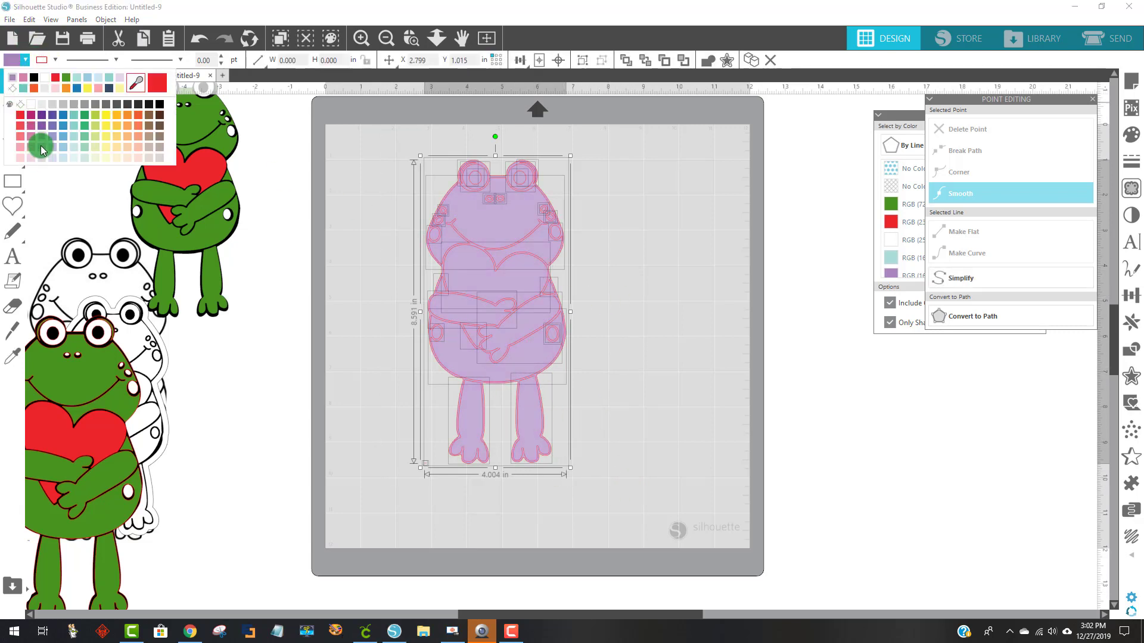
left_click(647, 261)
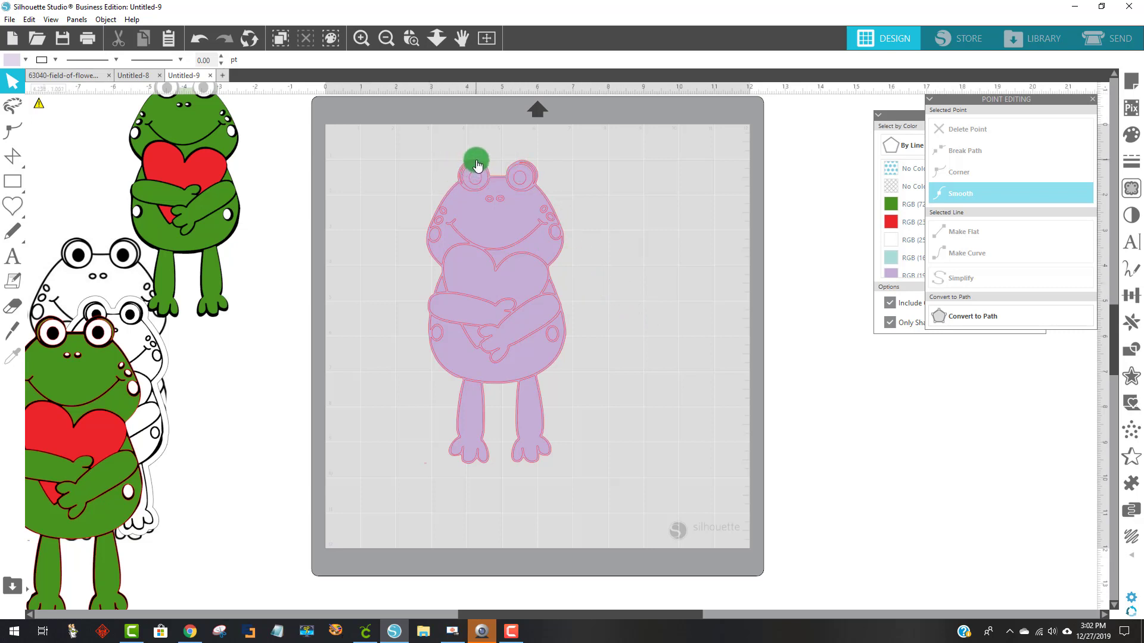
left_click(500, 180)
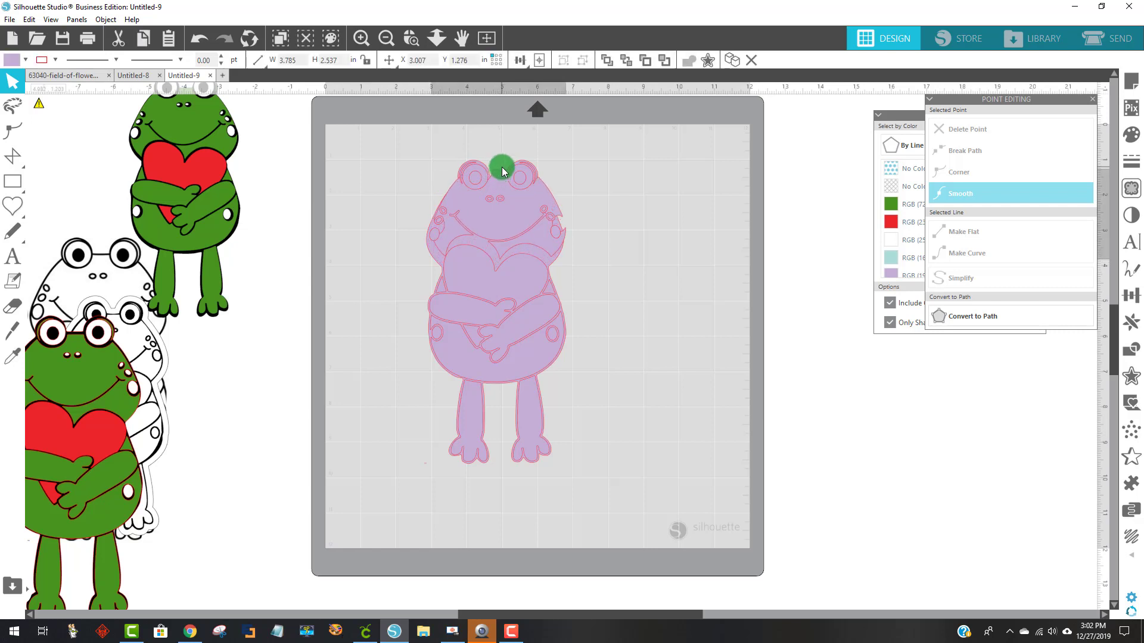
mouse_move(499, 181)
left_mouse_down()
mouse_move(513, 166)
mouse_move(615, 148)
mouse_move(663, 154)
mouse_move(499, 177)
left_mouse_up()
left_click(337, 99)
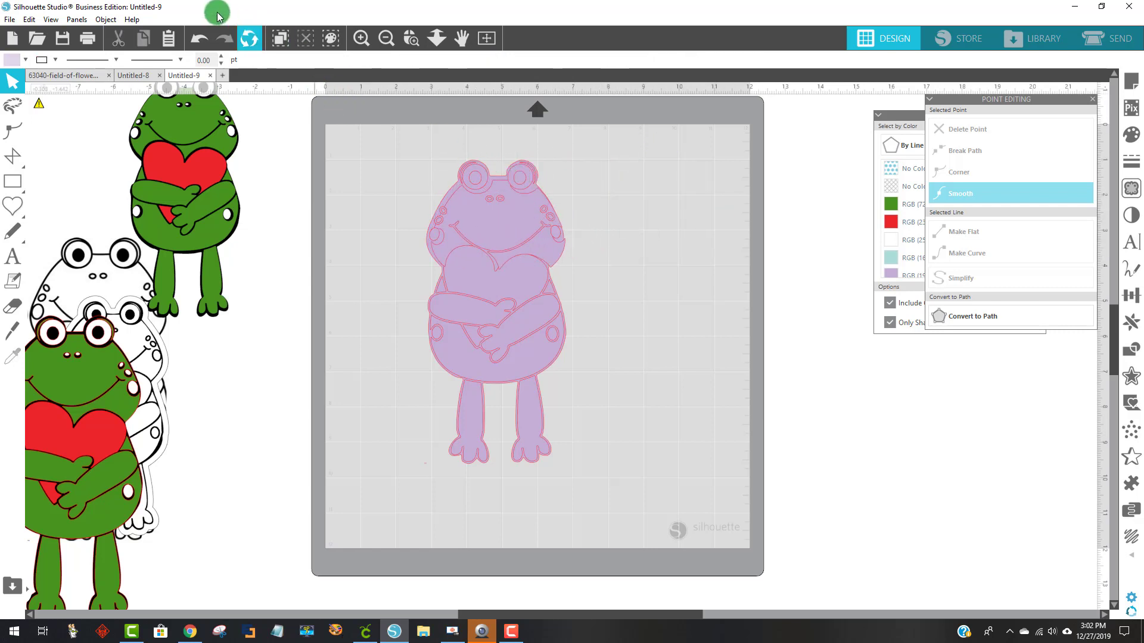
left_click(198, 38)
left_click(198, 38)
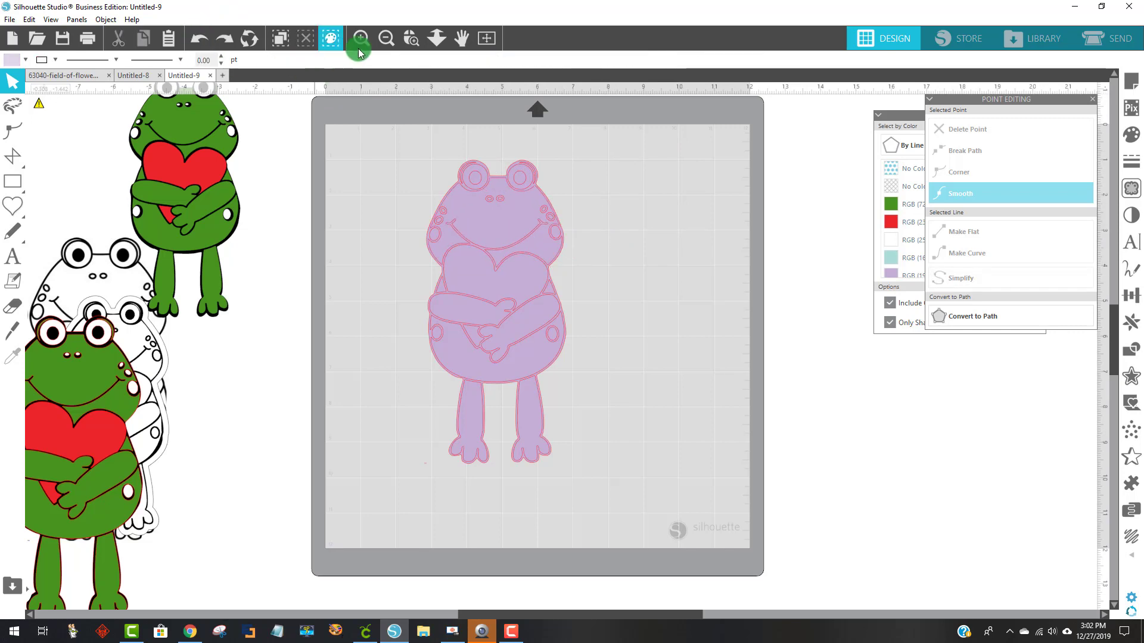
Move the solid outer silhouette out from behind the frog pieces to the empty mat area on their right
left_click(406, 39)
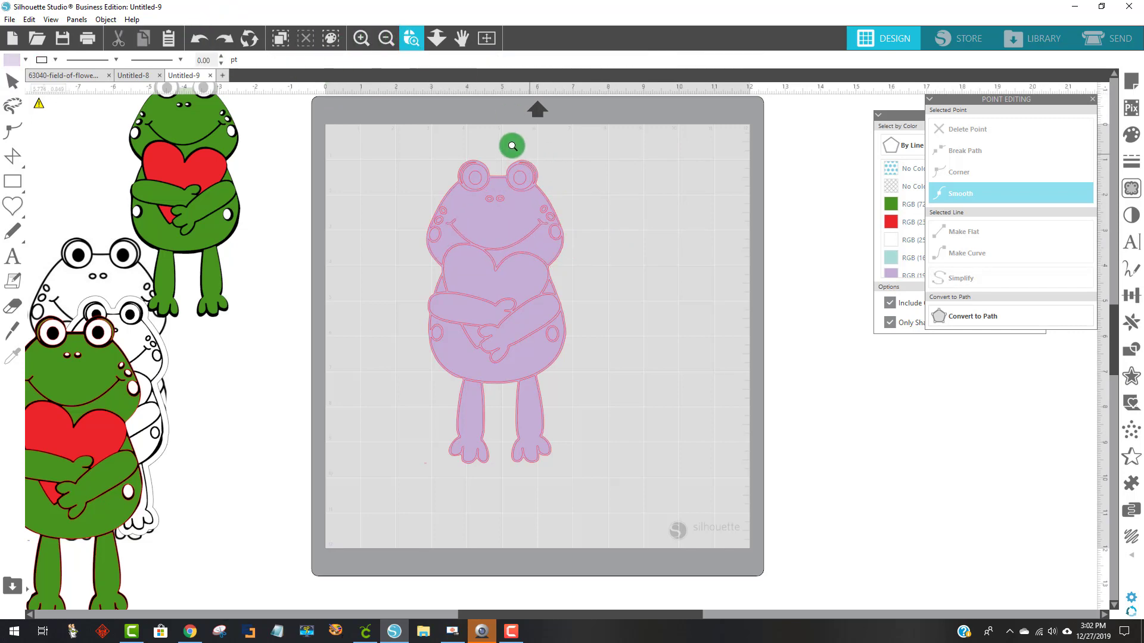
left_click(606, 303)
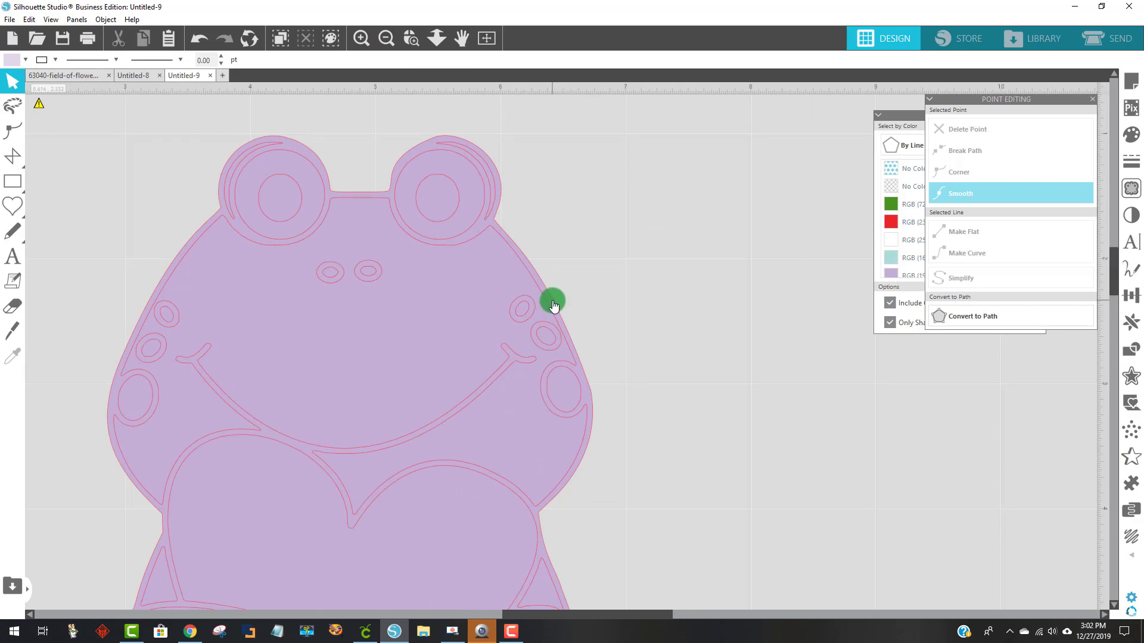
left_click_drag(553, 305, 973, 240)
left_click(387, 39)
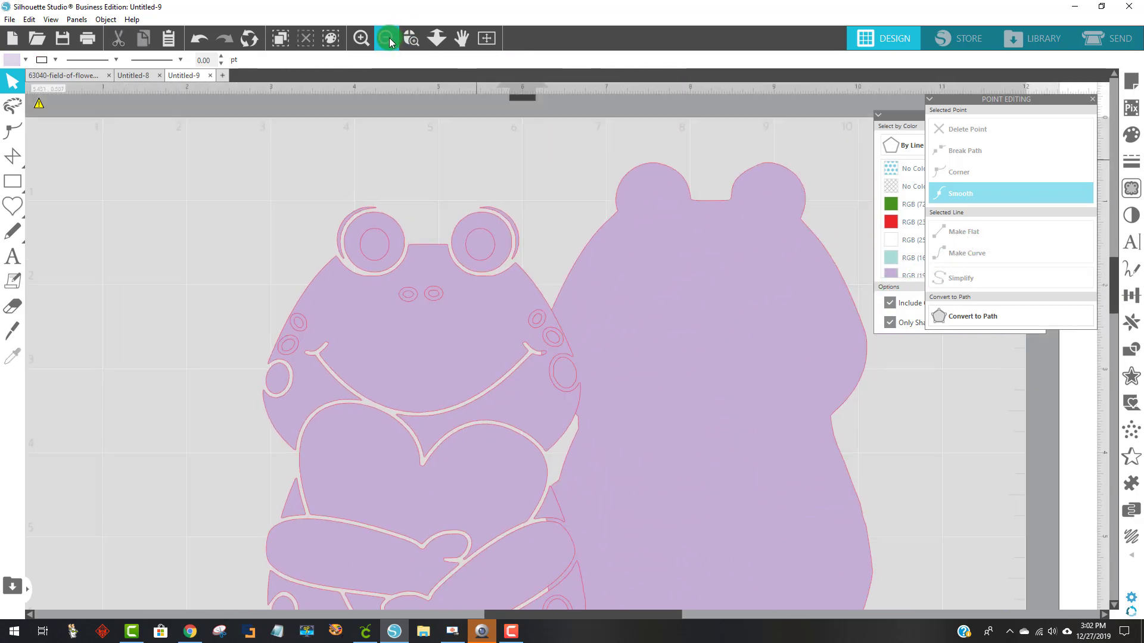
left_click(389, 39)
left_click(390, 40)
mouse_move(659, 383)
left_mouse_down()
mouse_move(687, 393)
mouse_move(677, 386)
left_mouse_up()
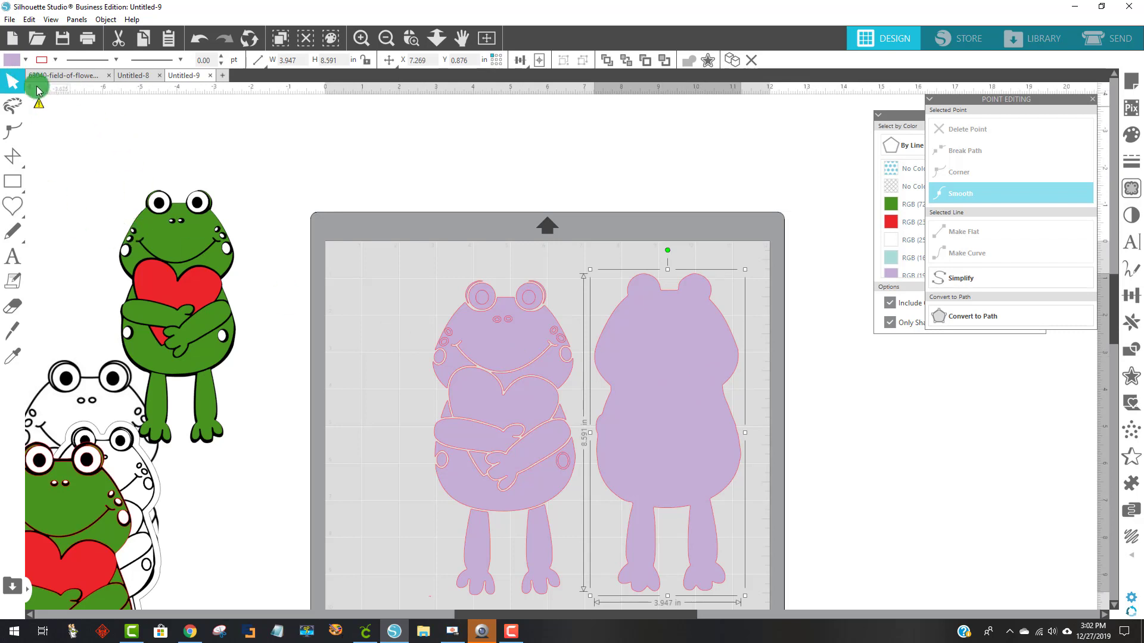
Fill the outer silhouette with black and position it beside the frog pieces near the mat's right edge
left_click(25, 59)
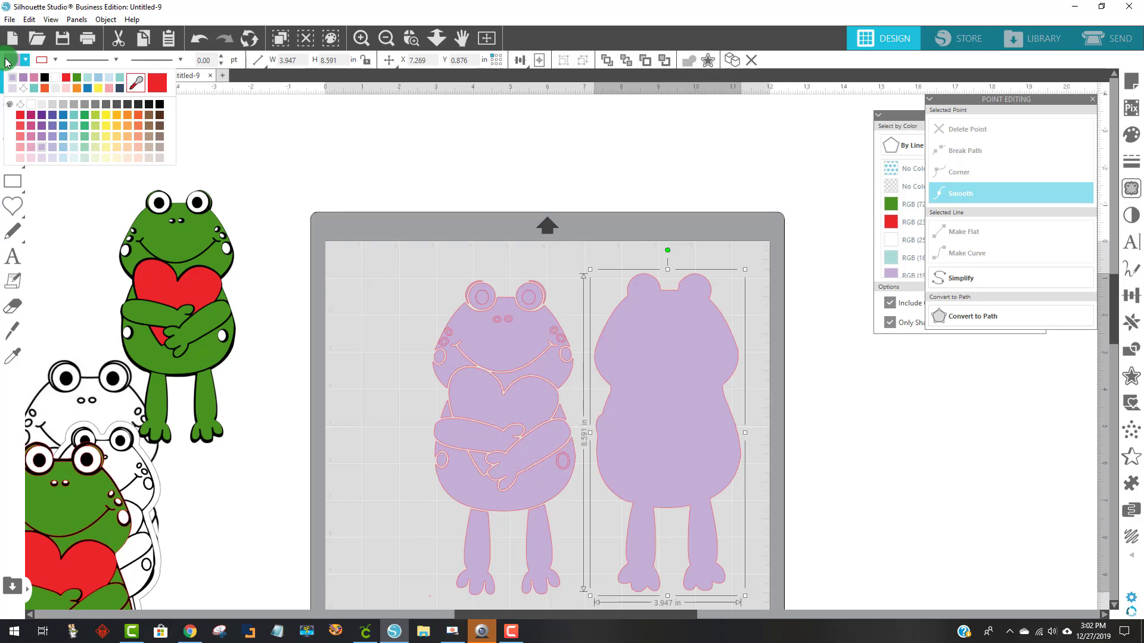
left_click(45, 78)
left_click_drag(620, 358, 600, 382)
mouse_move(519, 384)
left_mouse_down()
mouse_move(502, 380)
mouse_move(686, 362)
left_mouse_up()
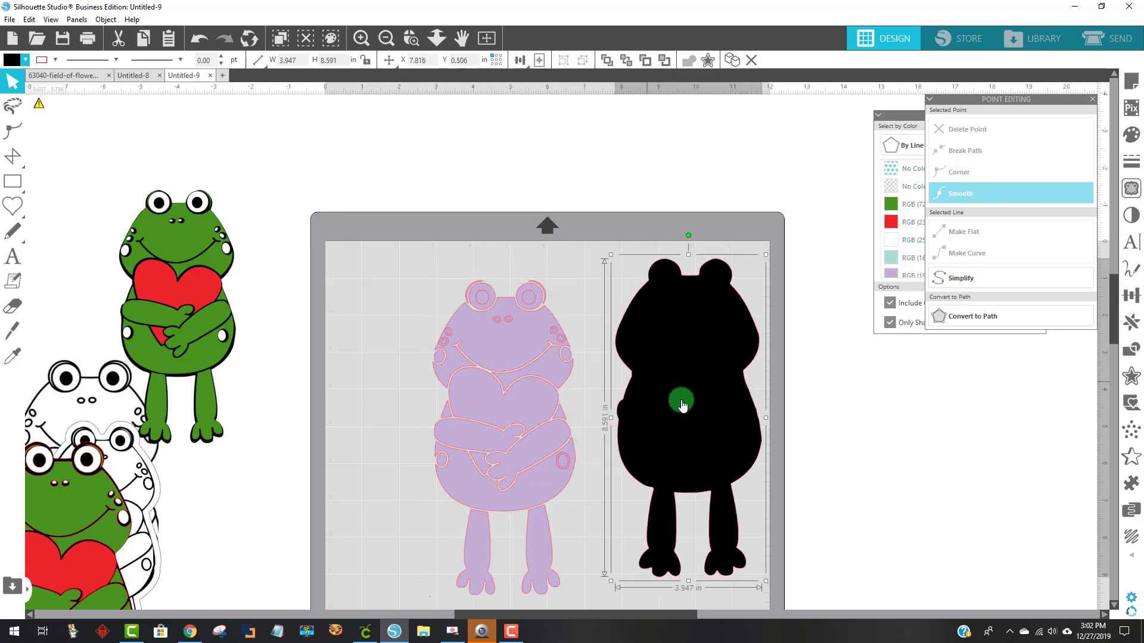
mouse_move(682, 404)
left_mouse_down()
mouse_move(748, 319)
mouse_move(736, 351)
left_mouse_up()
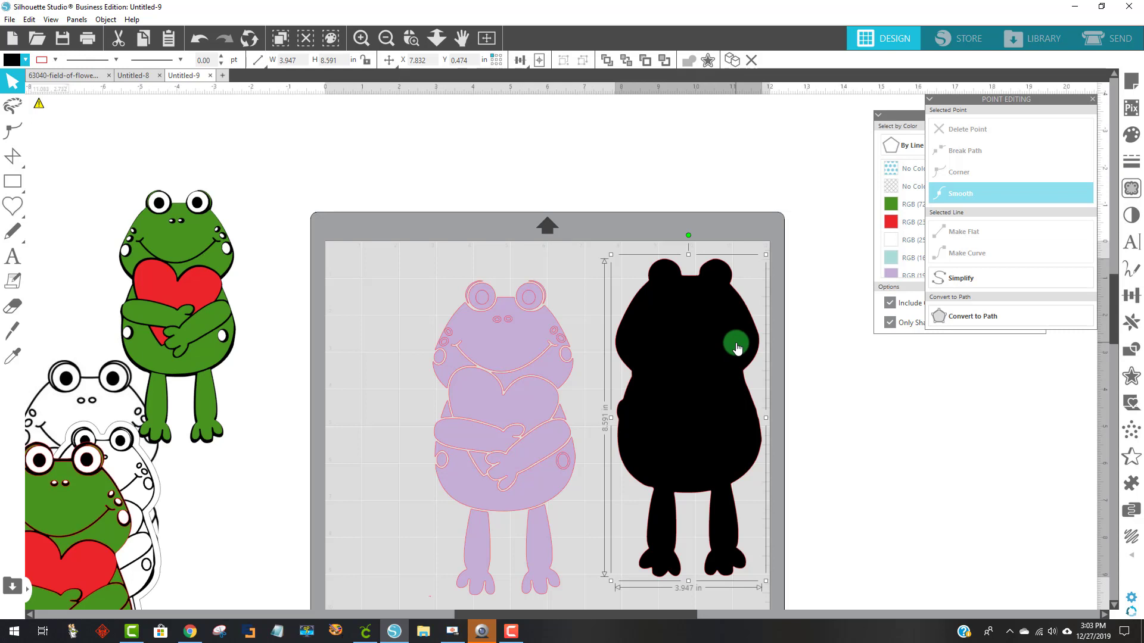
Bring the outlined white sample frog to the front and place it over the black silhouette on the mat
left_click_drag(142, 474, 650, 473)
right_click(637, 480)
left_click(603, 511)
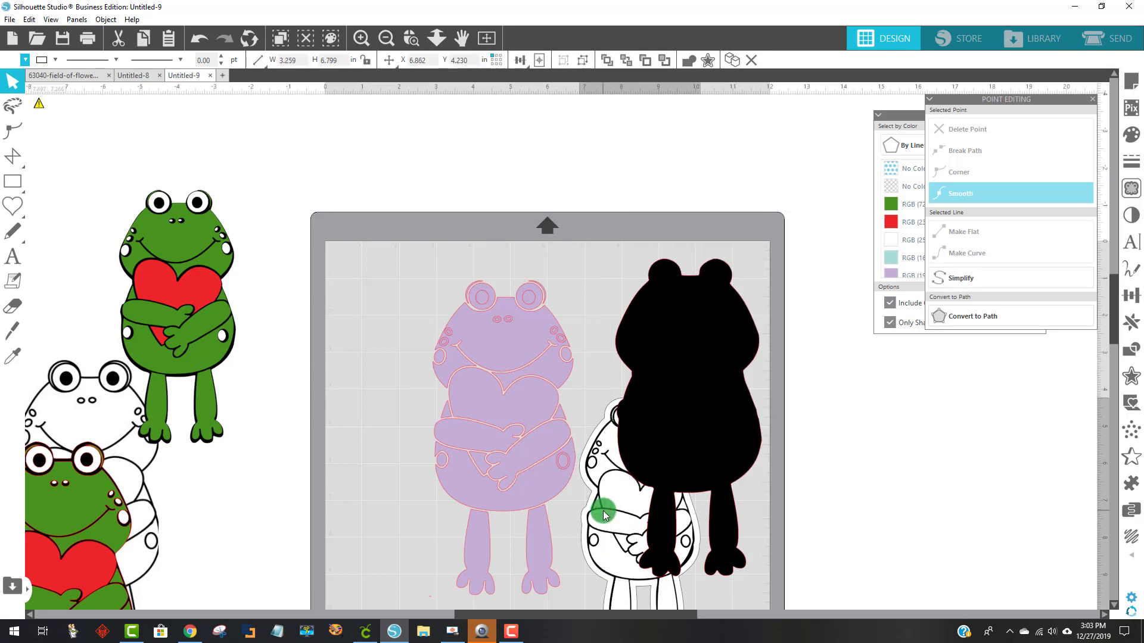
right_click(603, 510)
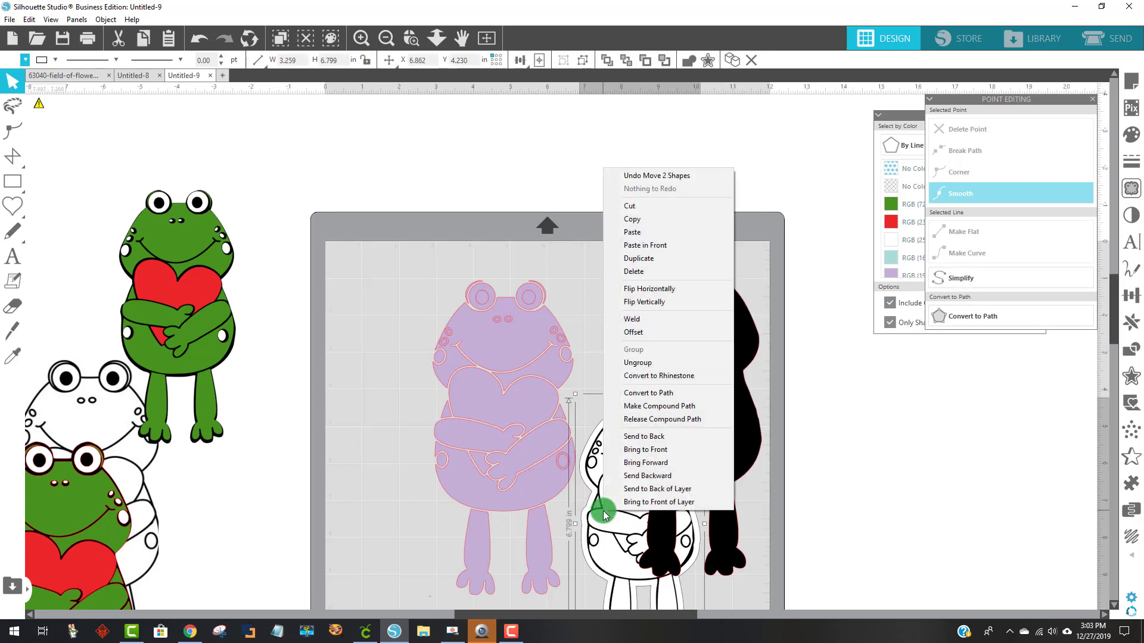
left_click(629, 449)
left_click_drag(613, 481, 673, 379)
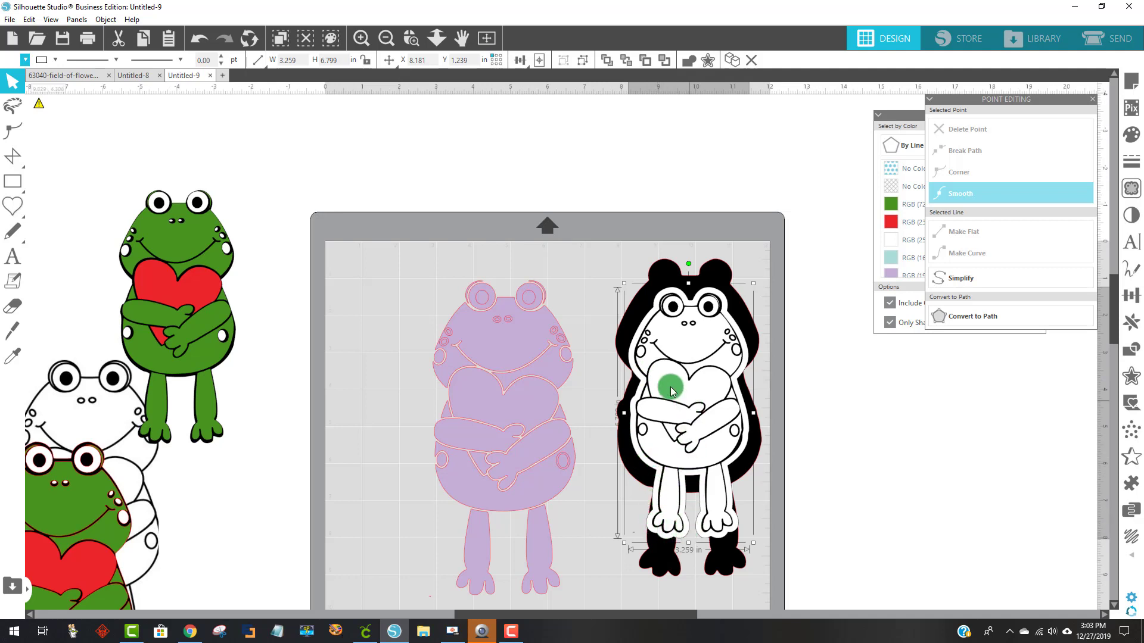
Move the white sample frog off the mat and position the green sample frog beside it
left_click_drag(670, 391, 66, 222)
left_click_drag(176, 289, 210, 236)
left_click(125, 247)
left_click_drag(109, 245, 123, 246)
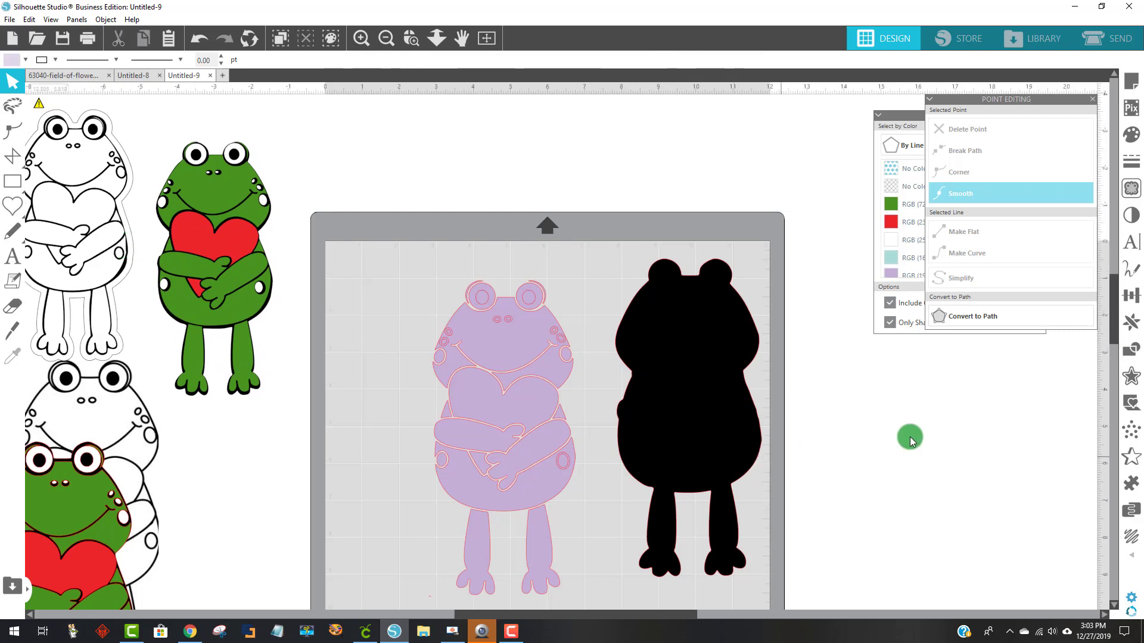
Create an outward offset around the black silhouette with a distance of 0.125 in and rounded corners
left_click(709, 347)
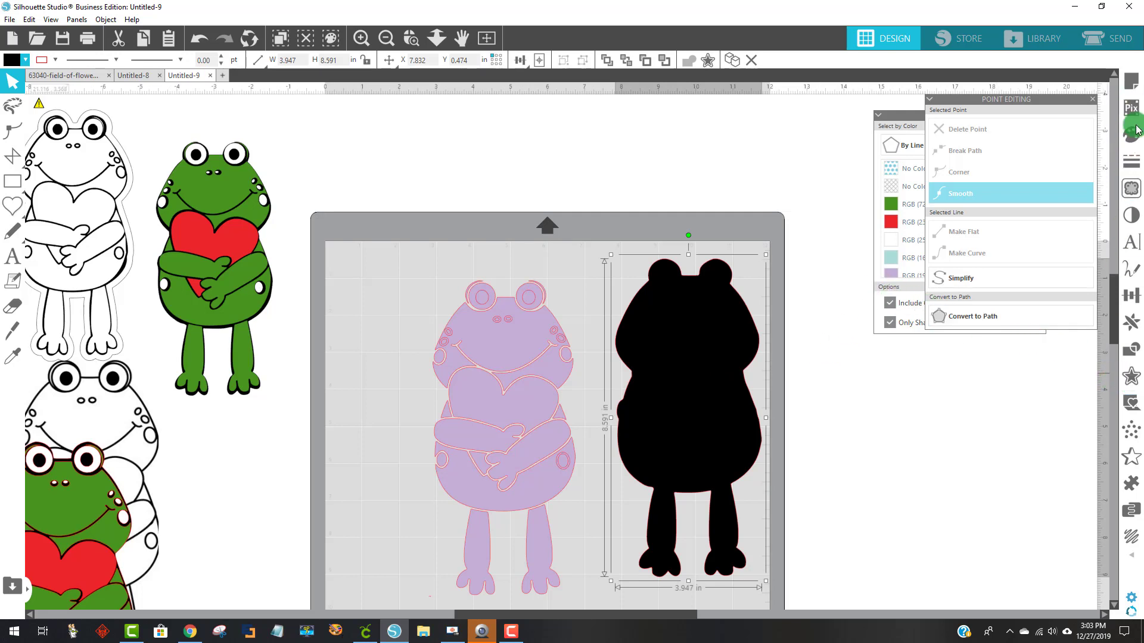
left_click(1138, 386)
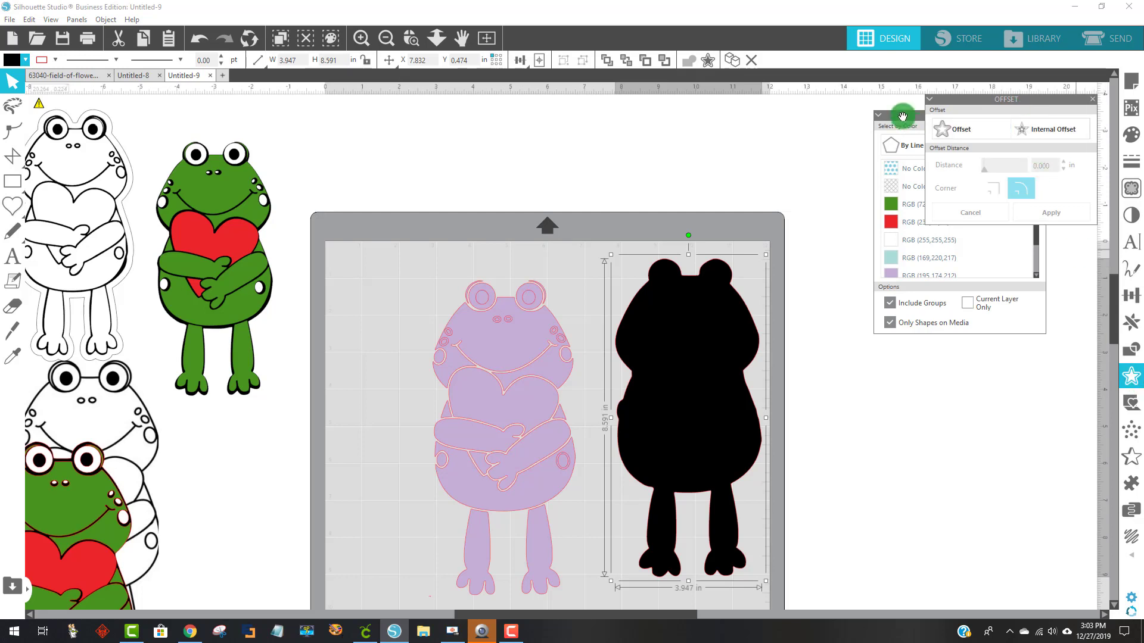
left_click_drag(904, 114, 941, 299)
left_click(1079, 306)
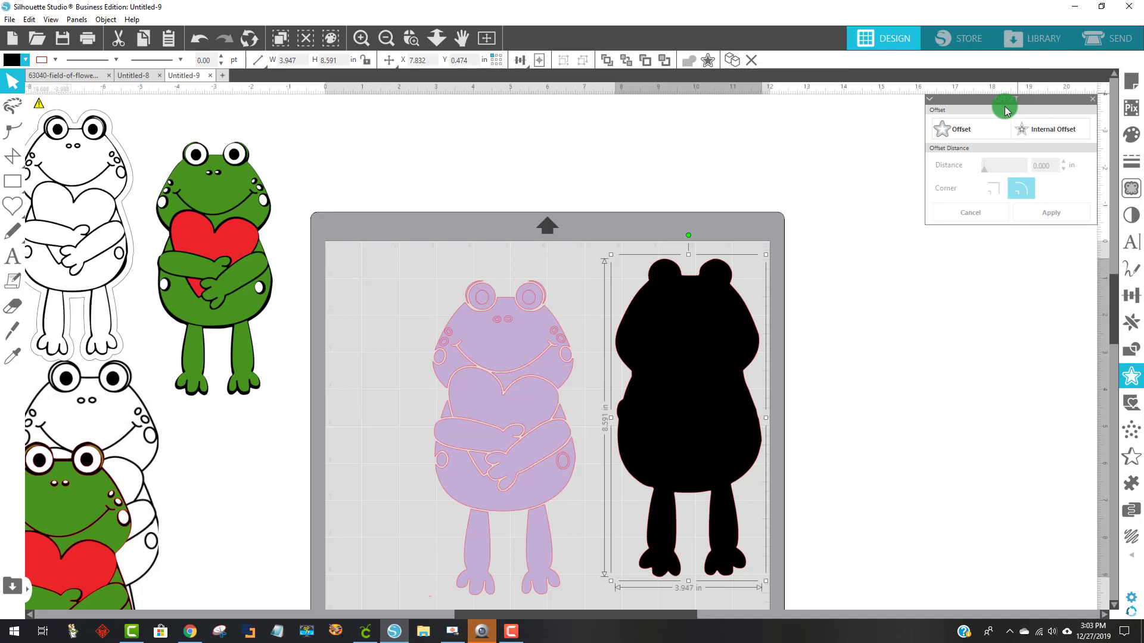
left_click(971, 131)
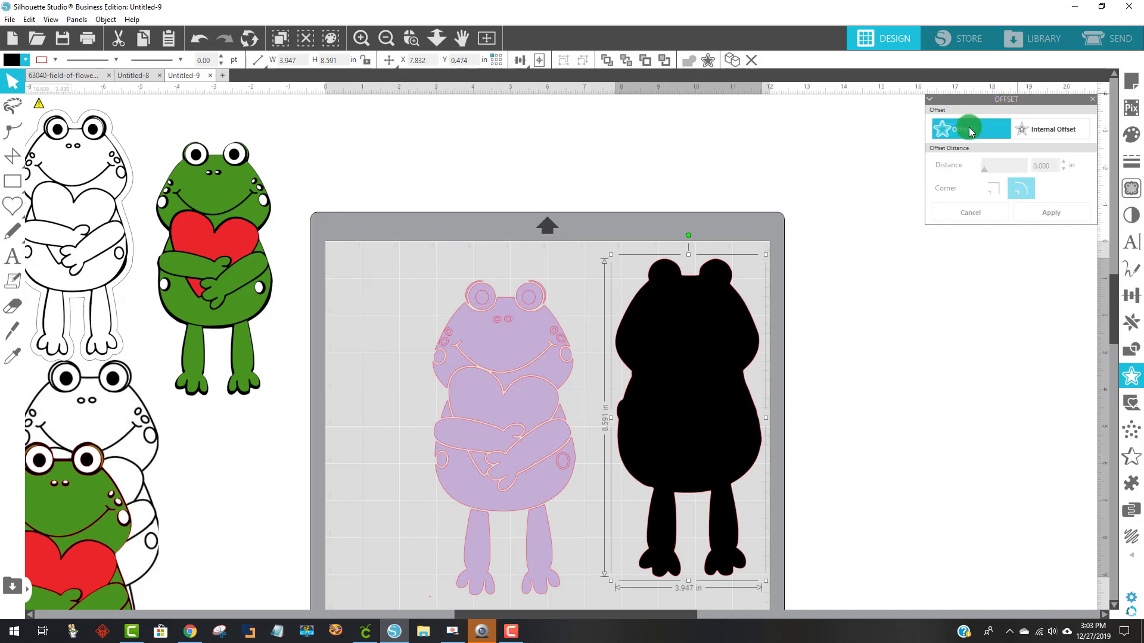
left_click(1054, 131)
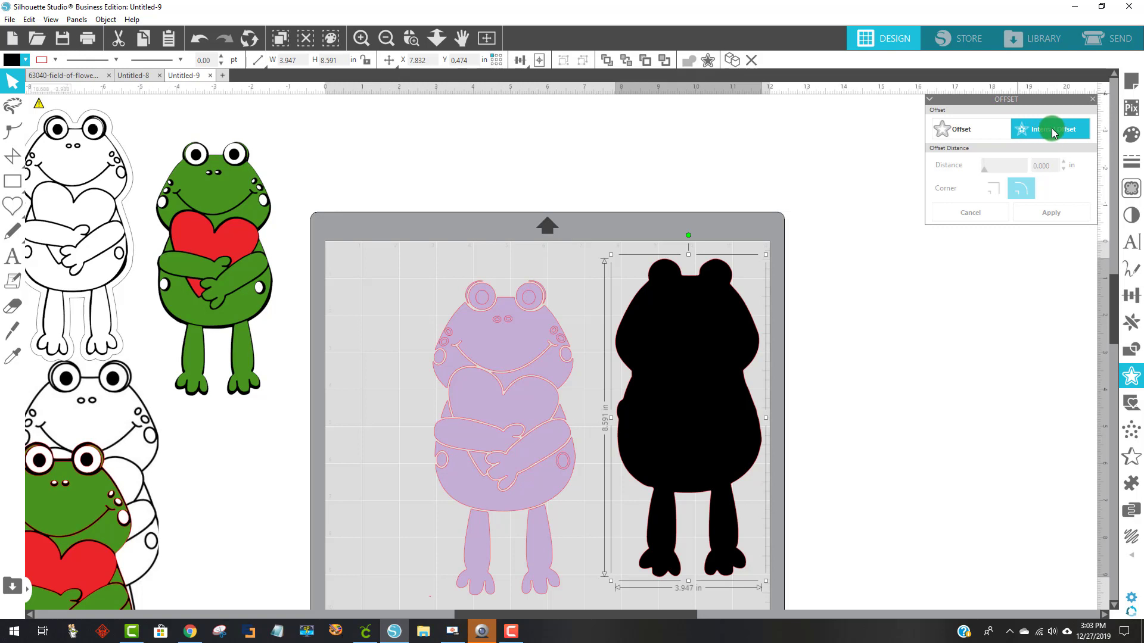
left_click(968, 130)
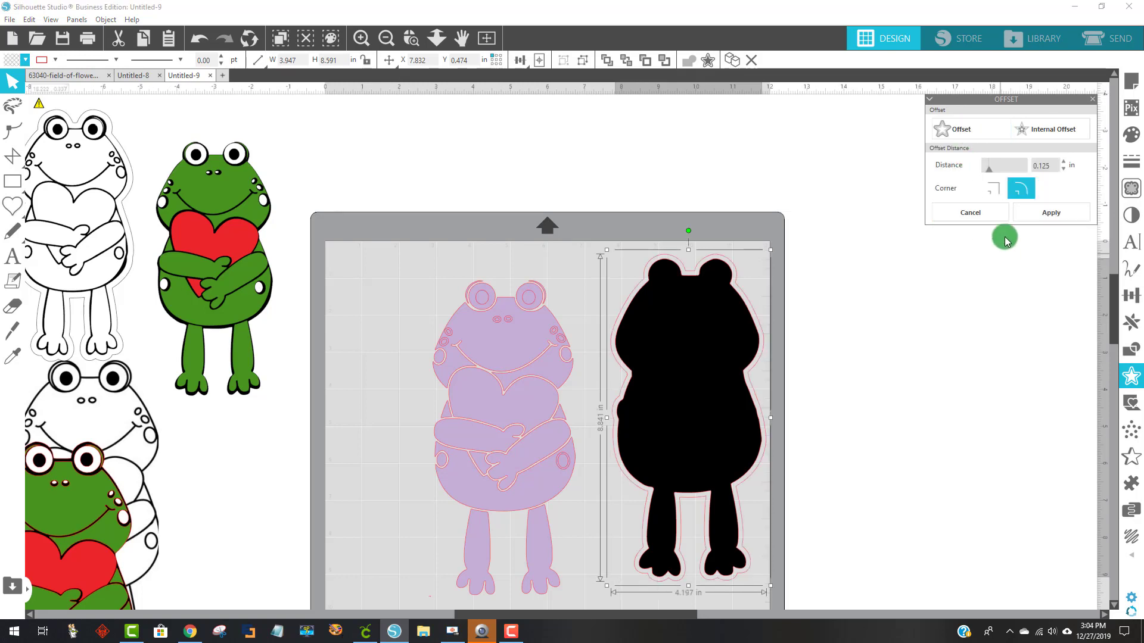
left_click_drag(1053, 166, 1037, 168)
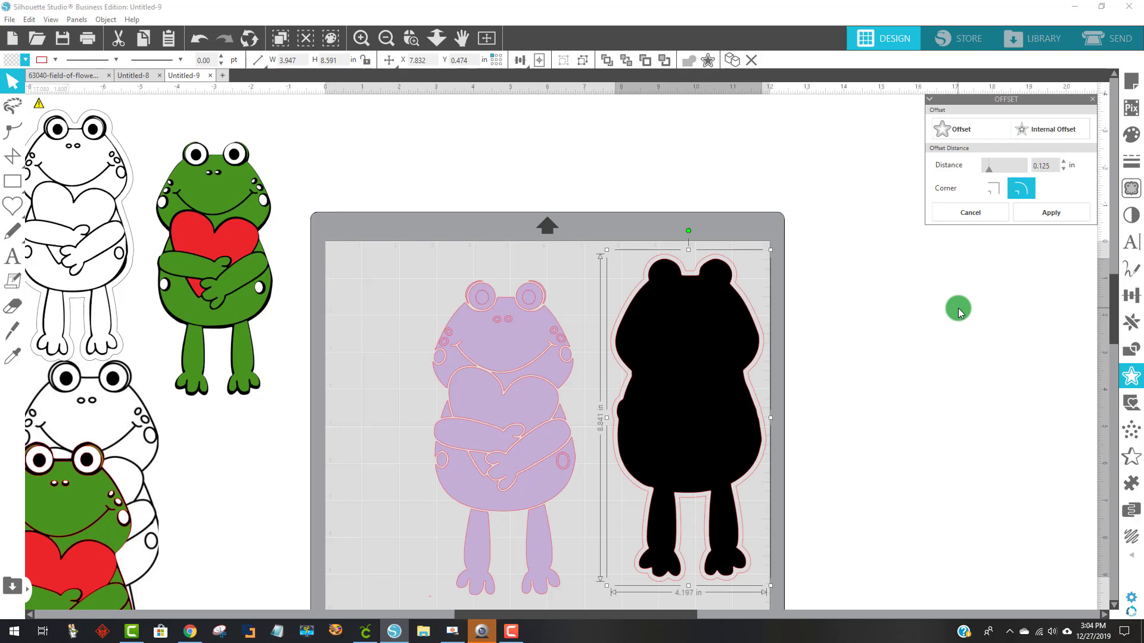
Fill the offset shape with white and nudge the black silhouette slightly within it
left_click(12, 62)
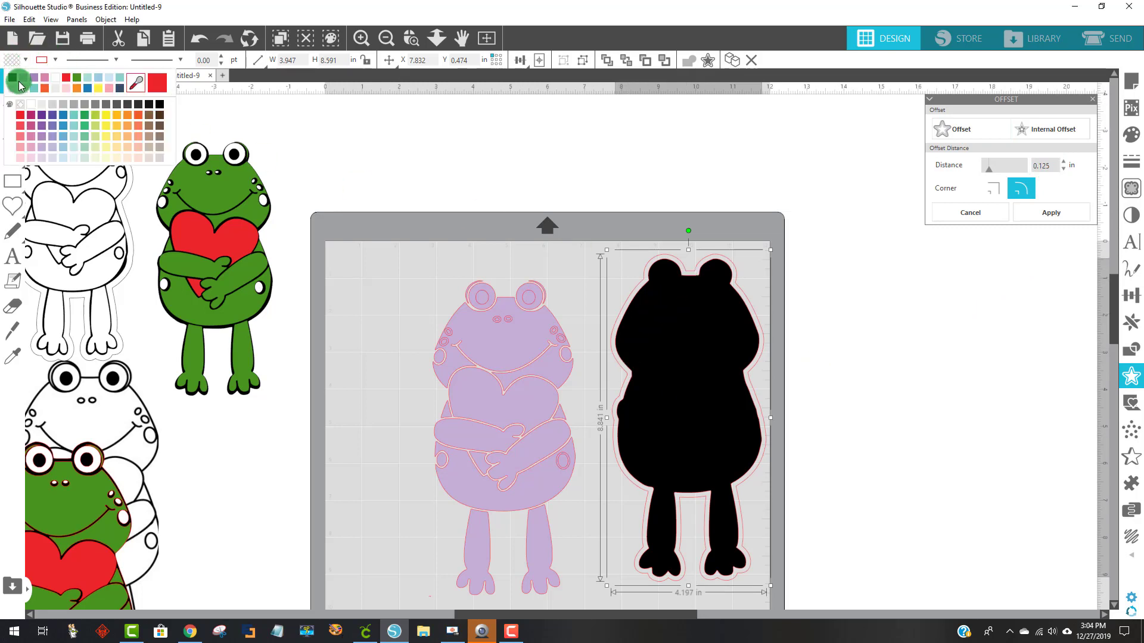
left_click(31, 106)
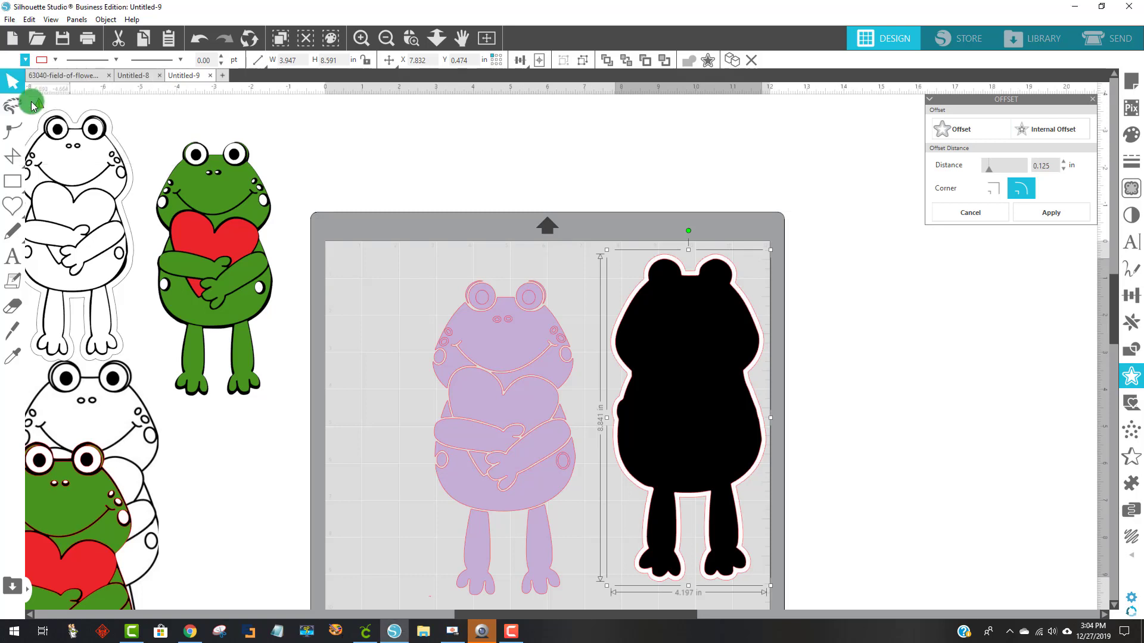
left_click(879, 377)
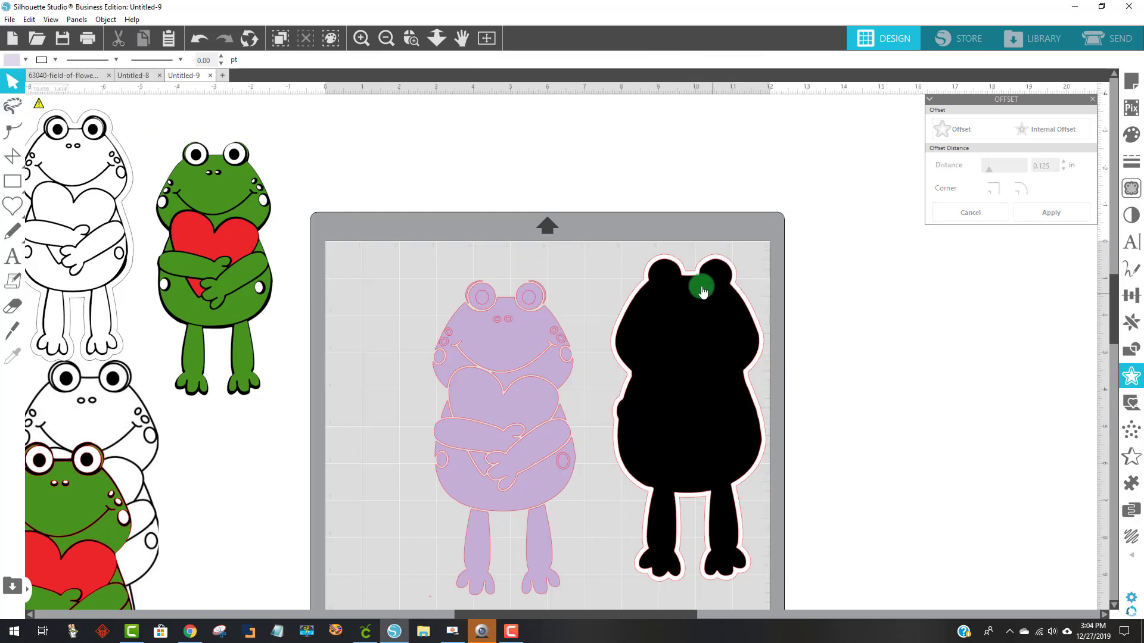
mouse_move(670, 324)
left_mouse_down()
mouse_move(744, 319)
mouse_move(671, 320)
left_mouse_up()
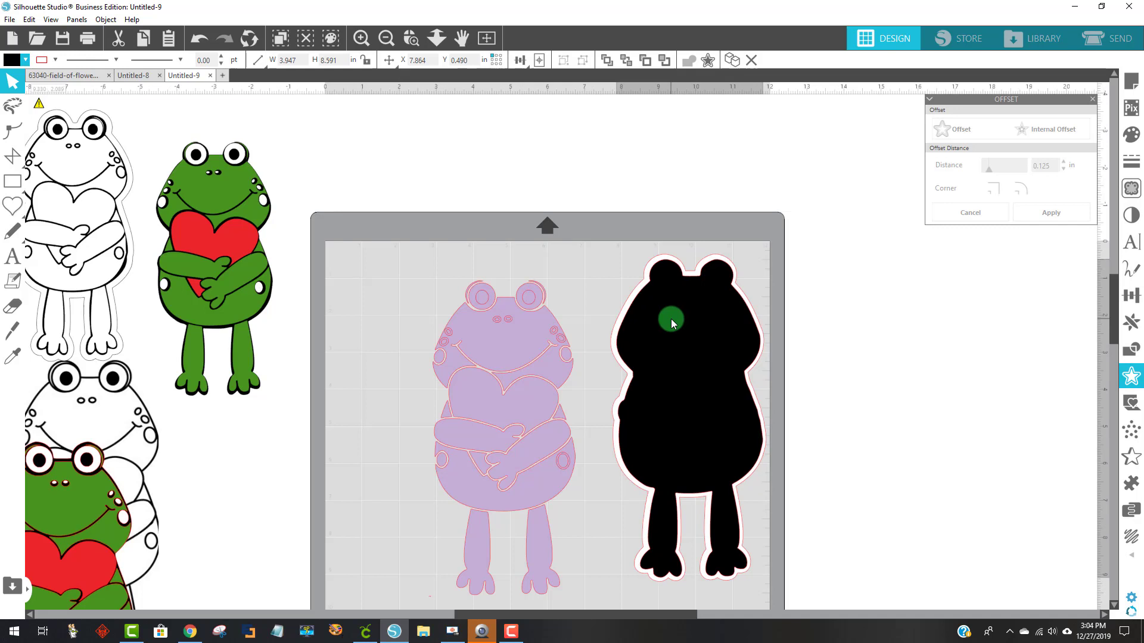
left_click(523, 329)
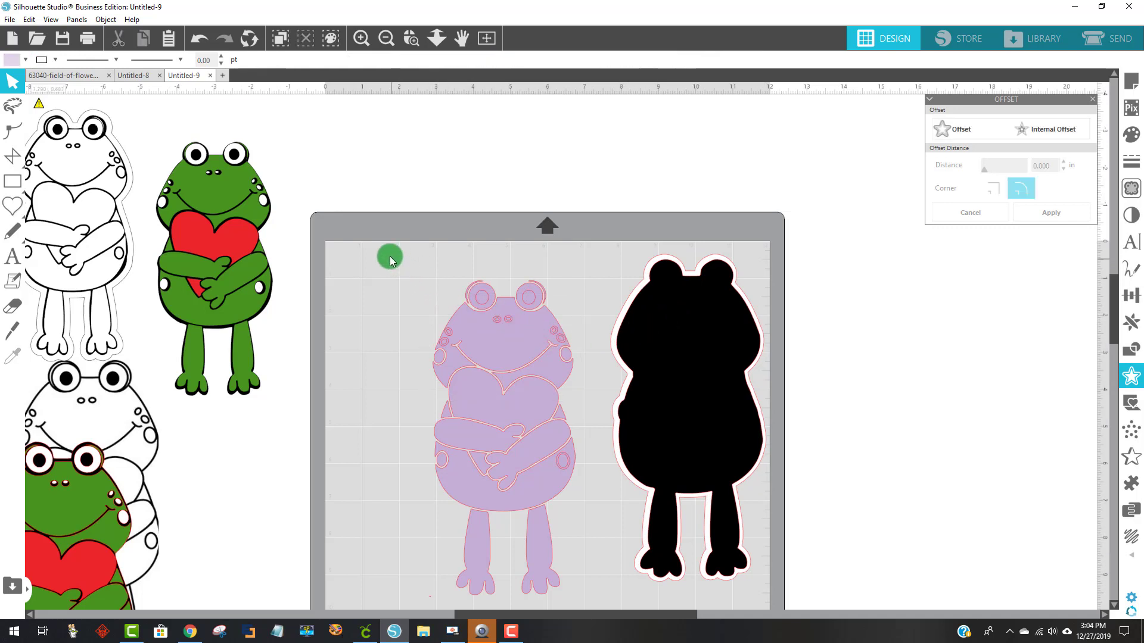
left_click_drag(394, 255, 571, 608)
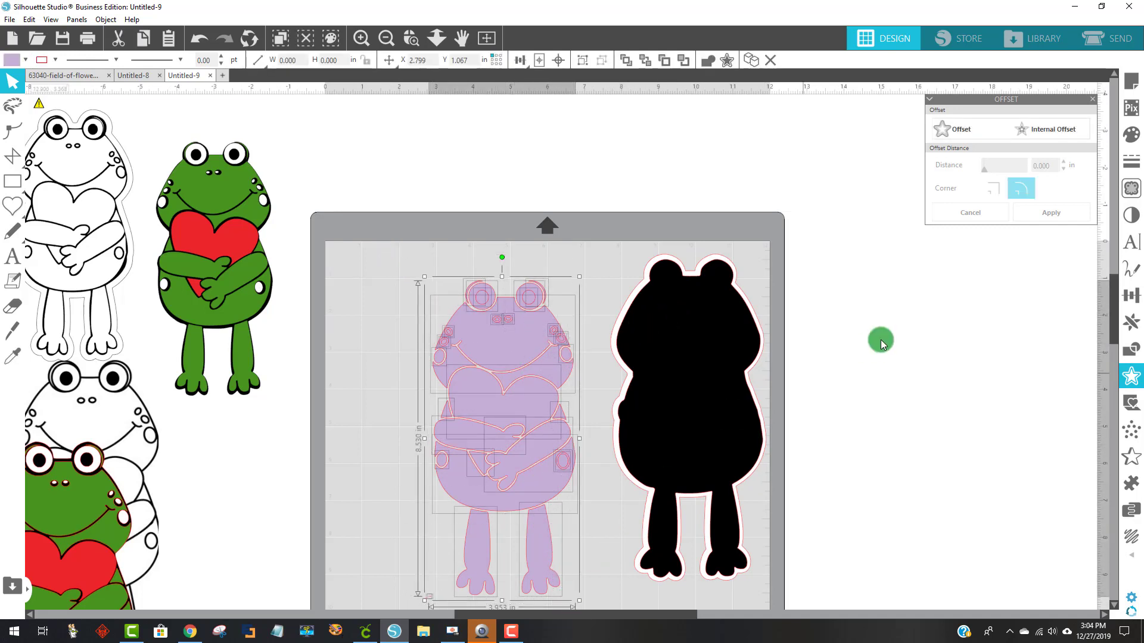
scroll(887, 328, "down", 3)
right_click(526, 324)
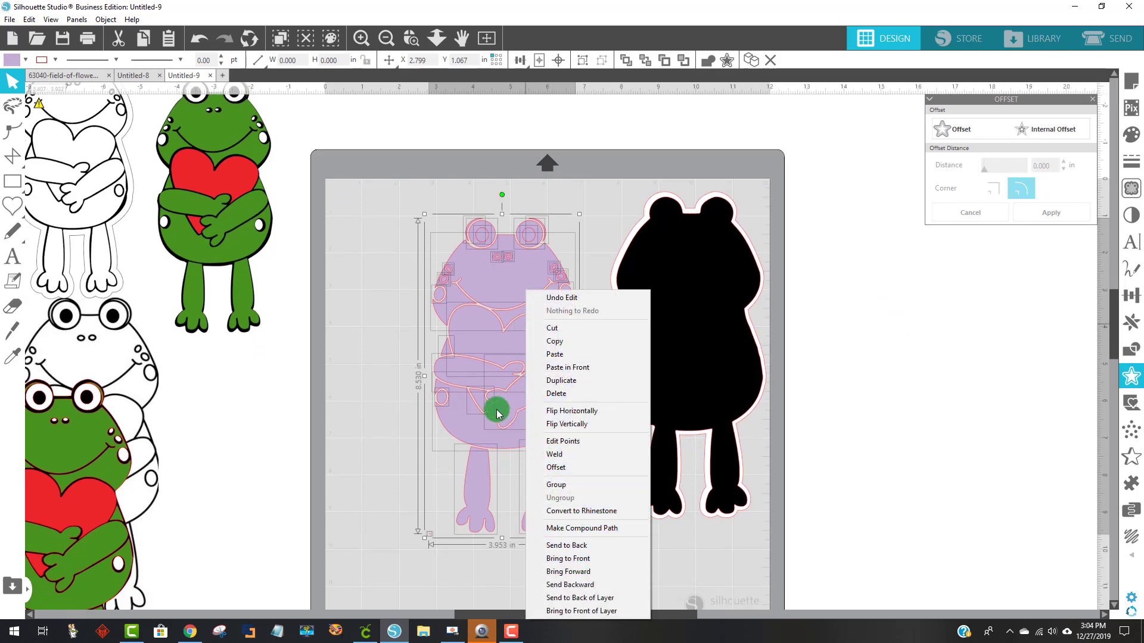
left_click(384, 425)
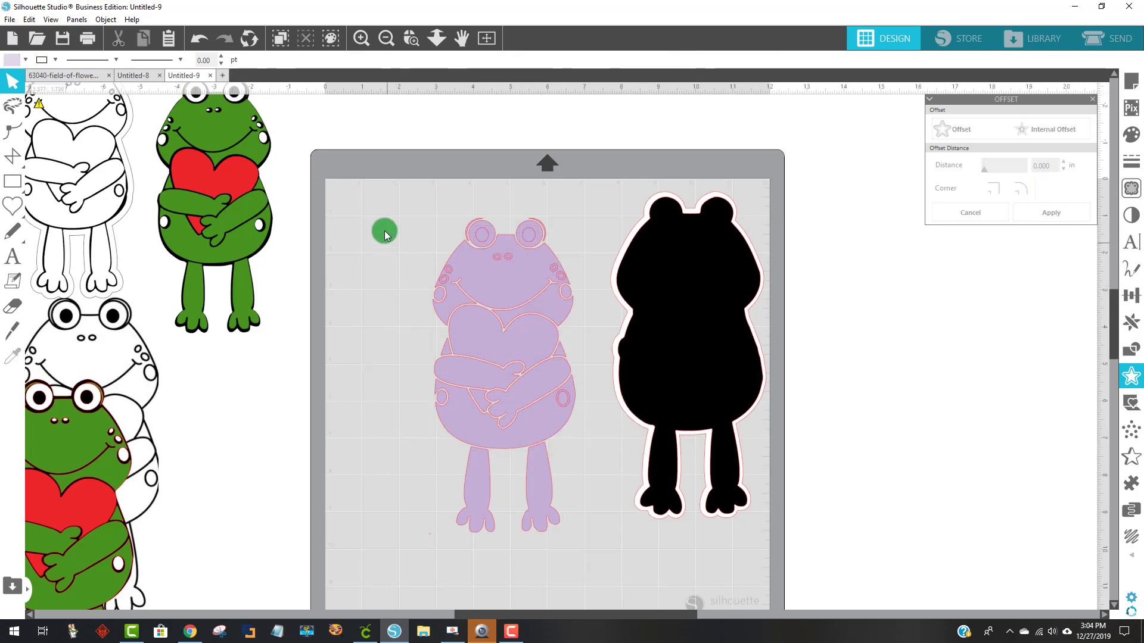
Try to combine the frog pieces, black silhouette and white offset into one compound path
left_click_drag(383, 230, 619, 550)
right_click(533, 420)
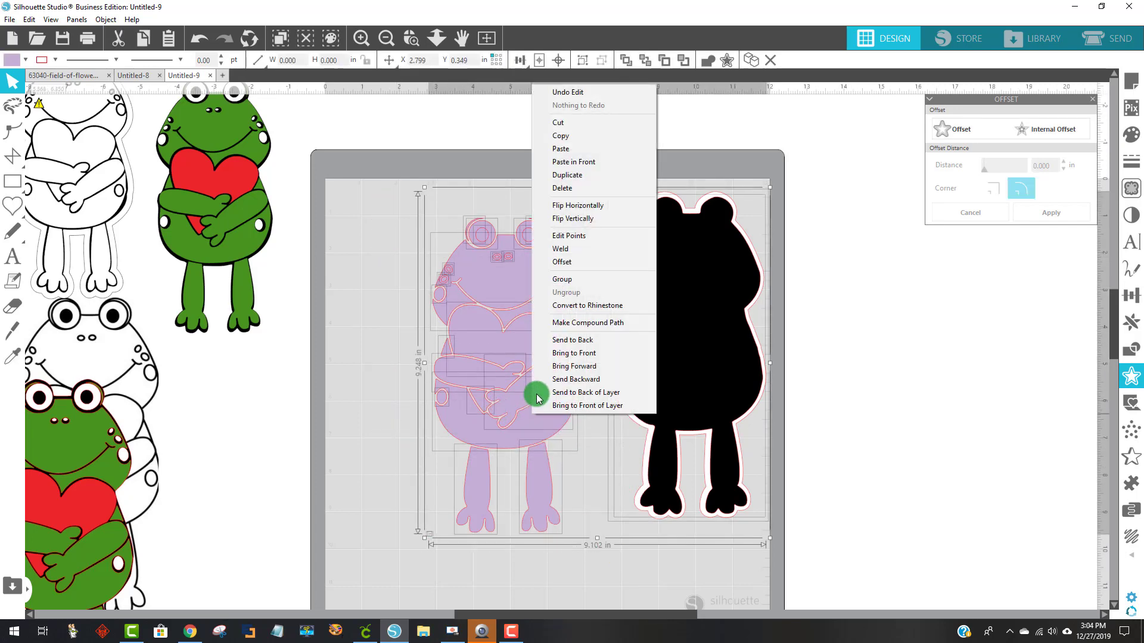
left_click(564, 328)
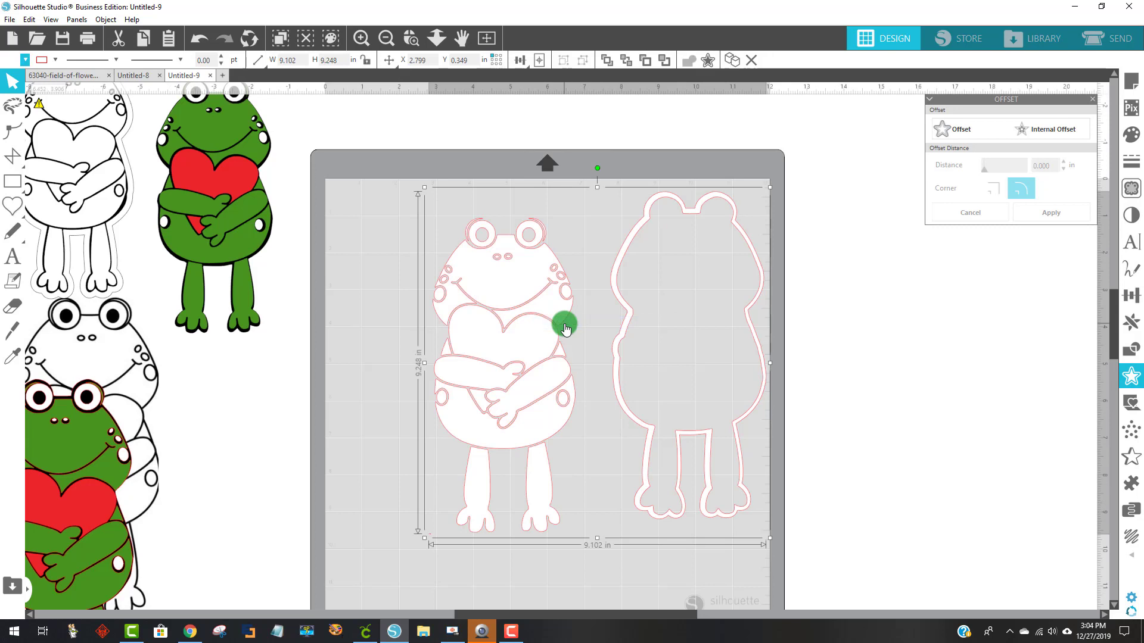
left_click(205, 40)
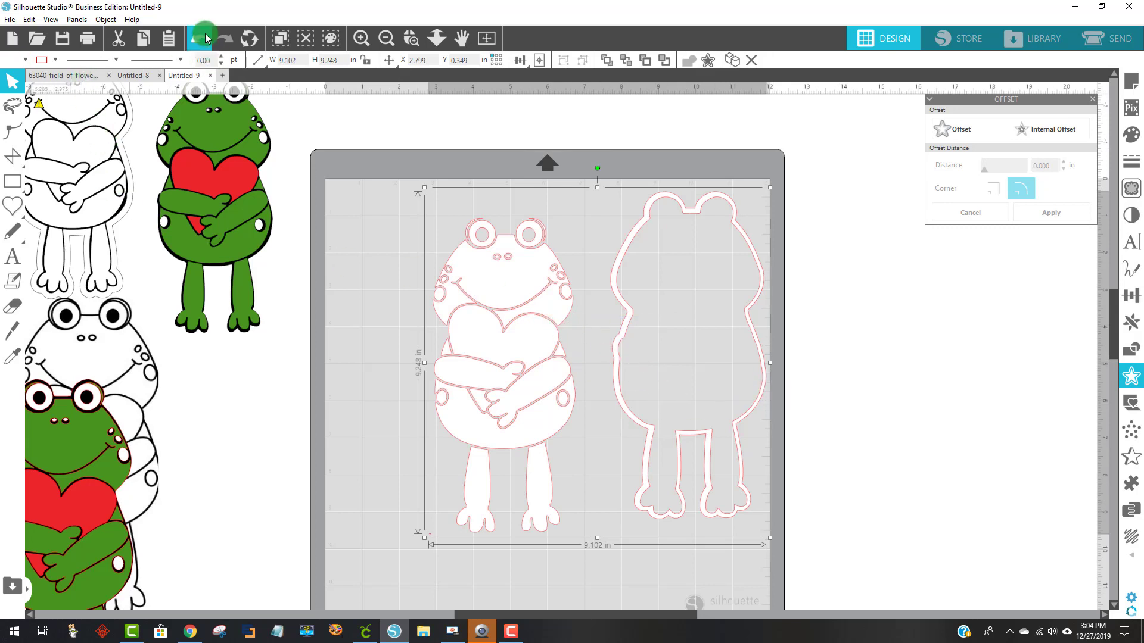
left_click(835, 281)
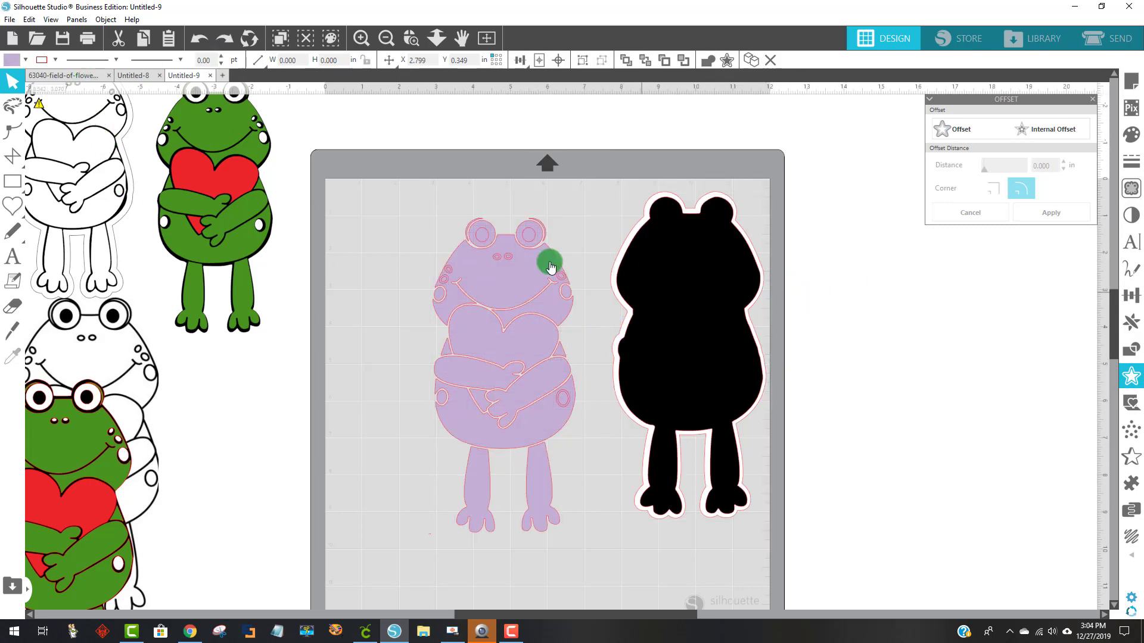
Make a compound path from only the purple frog pieces
left_click_drag(443, 193, 586, 560)
right_click(497, 411)
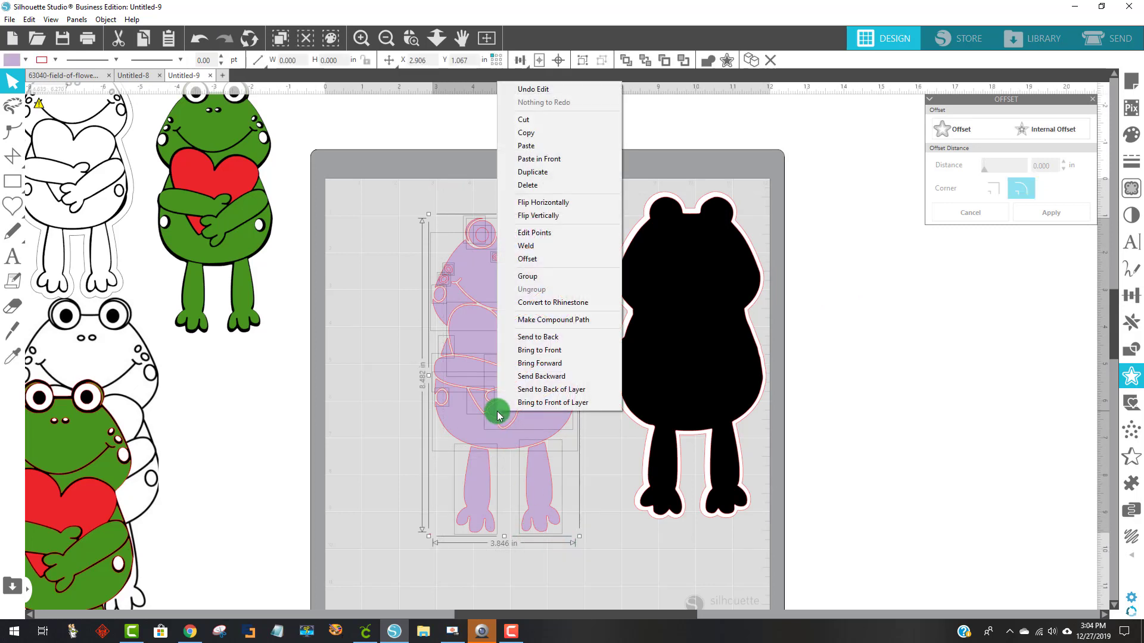
left_click(551, 319)
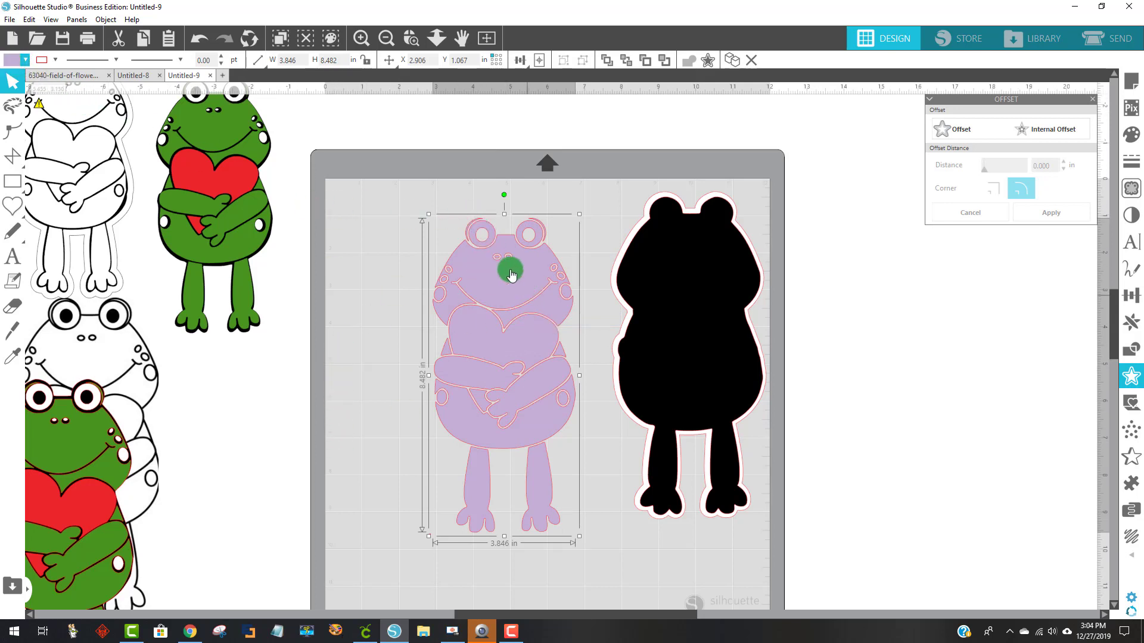
Fill the frog's compound path with white and set its line colour to black
left_click(10, 61)
left_click(13, 82)
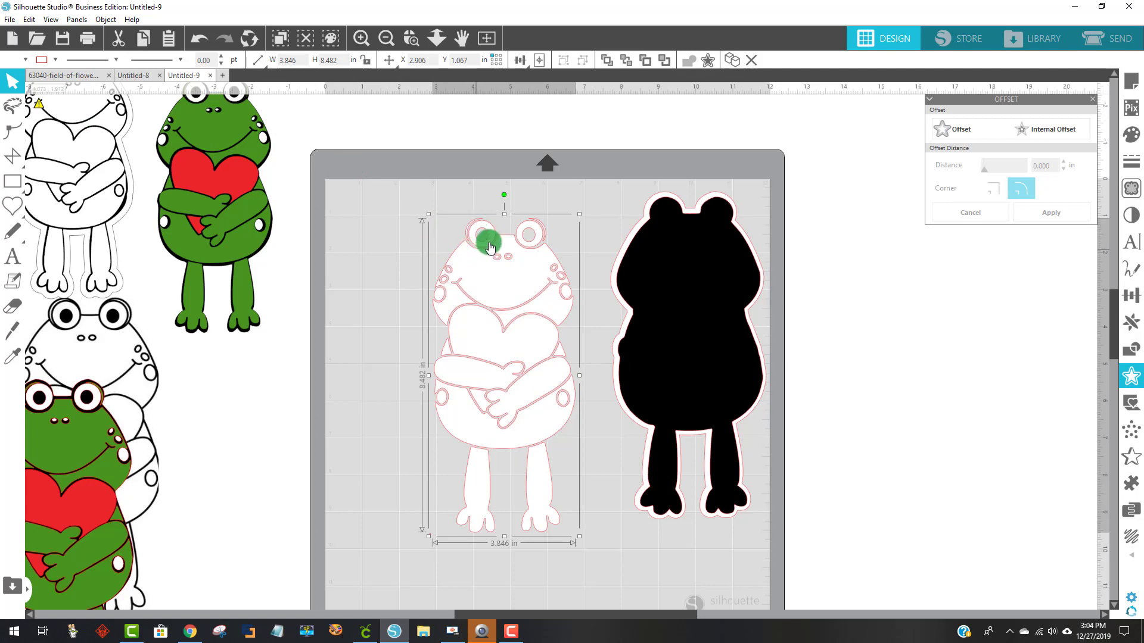
left_click(44, 66)
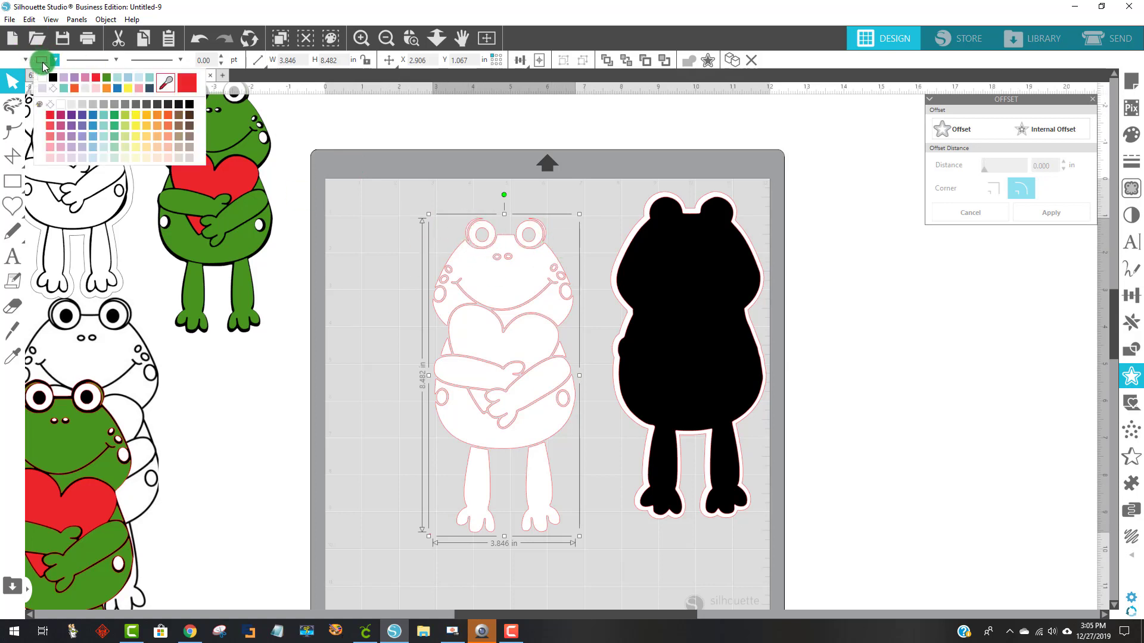
left_click(53, 79)
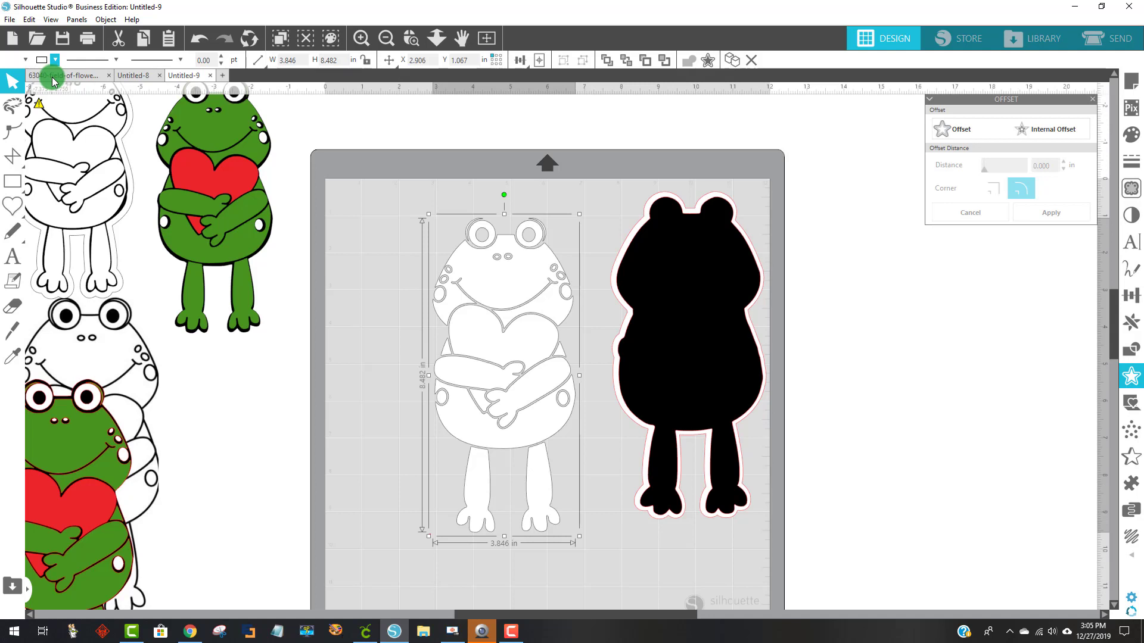
Set the line thickness of the white frog to 1.00 pt
left_click(222, 58)
left_click(222, 58)
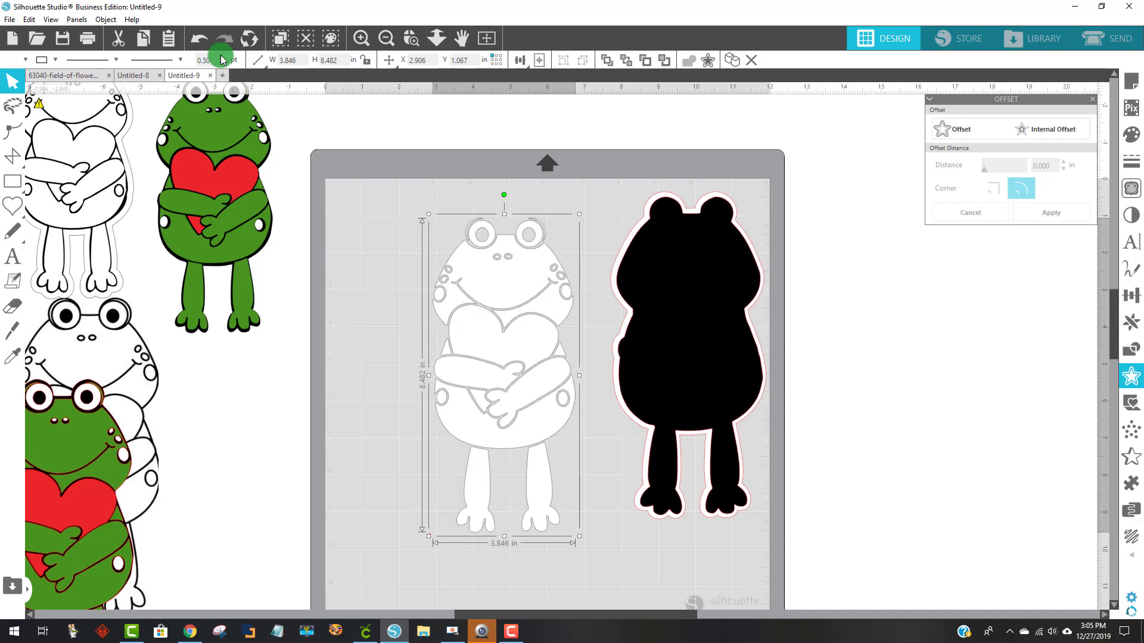
left_click(221, 58)
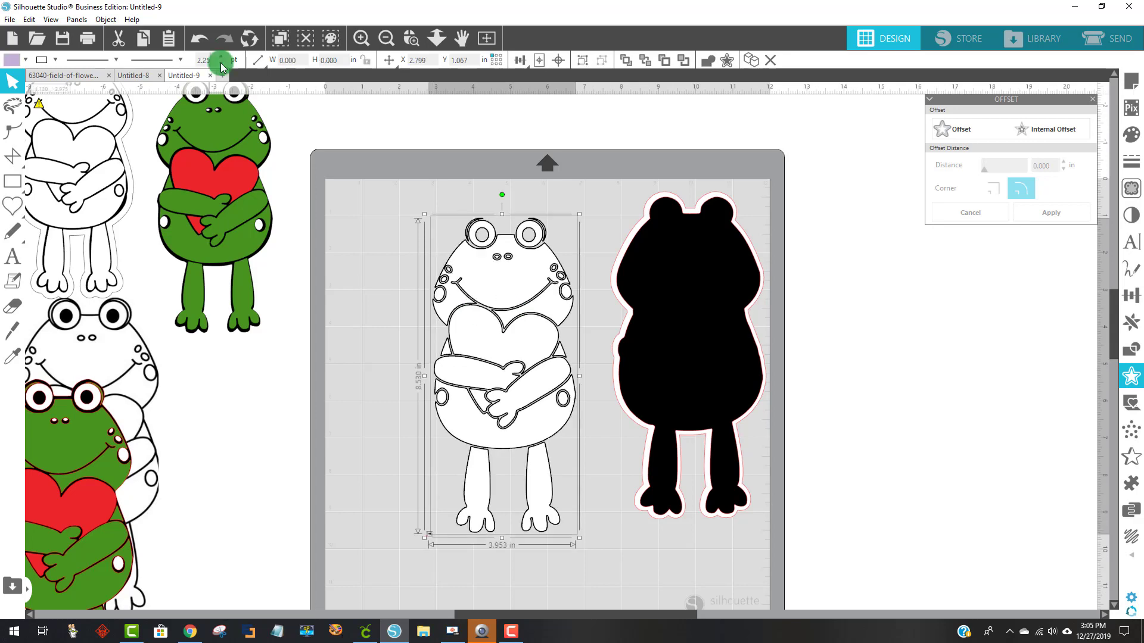
left_click(222, 65)
left_click(222, 64)
left_click(221, 64)
left_click(222, 65)
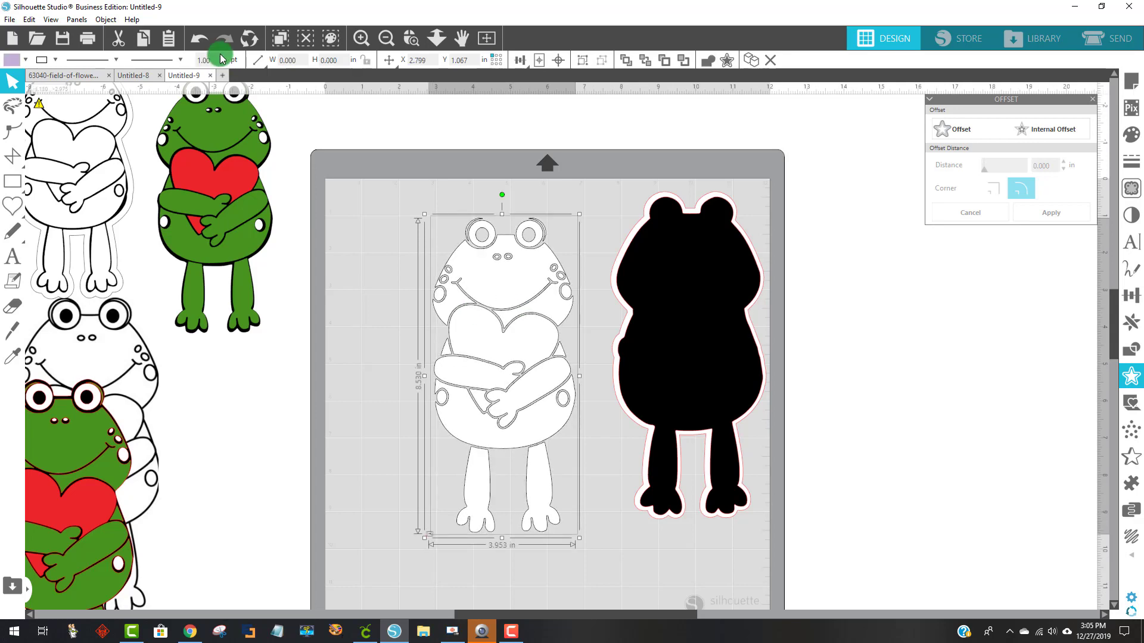
left_click(396, 360)
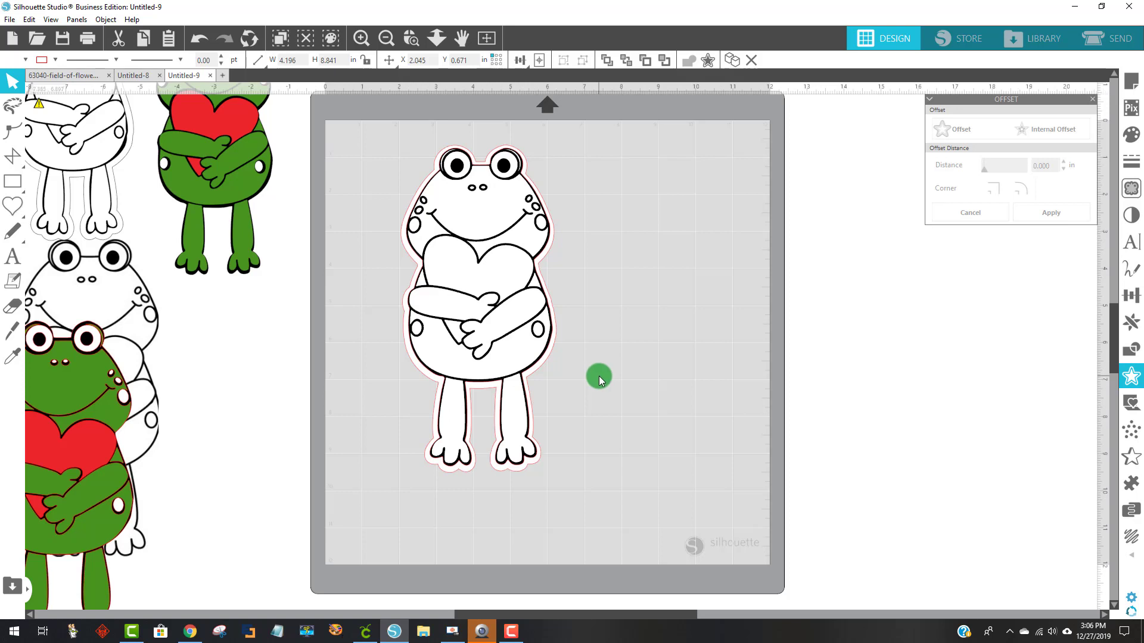
Centre the frog, black silhouette and white offset on one another
left_click_drag(599, 376, 358, 140)
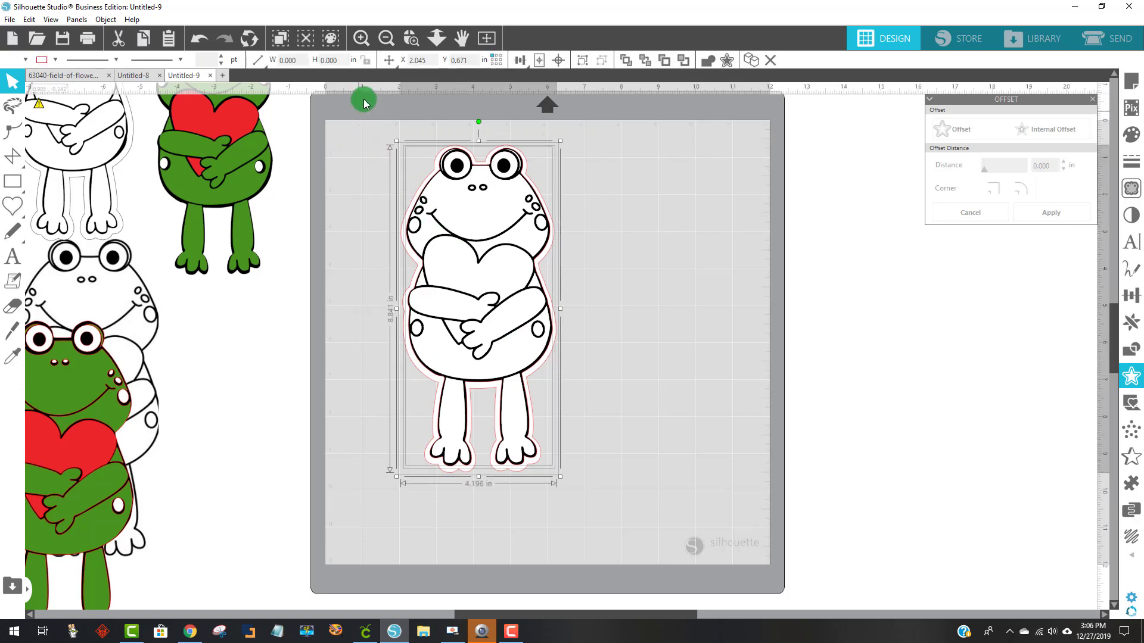
left_click(558, 63)
left_click(646, 238)
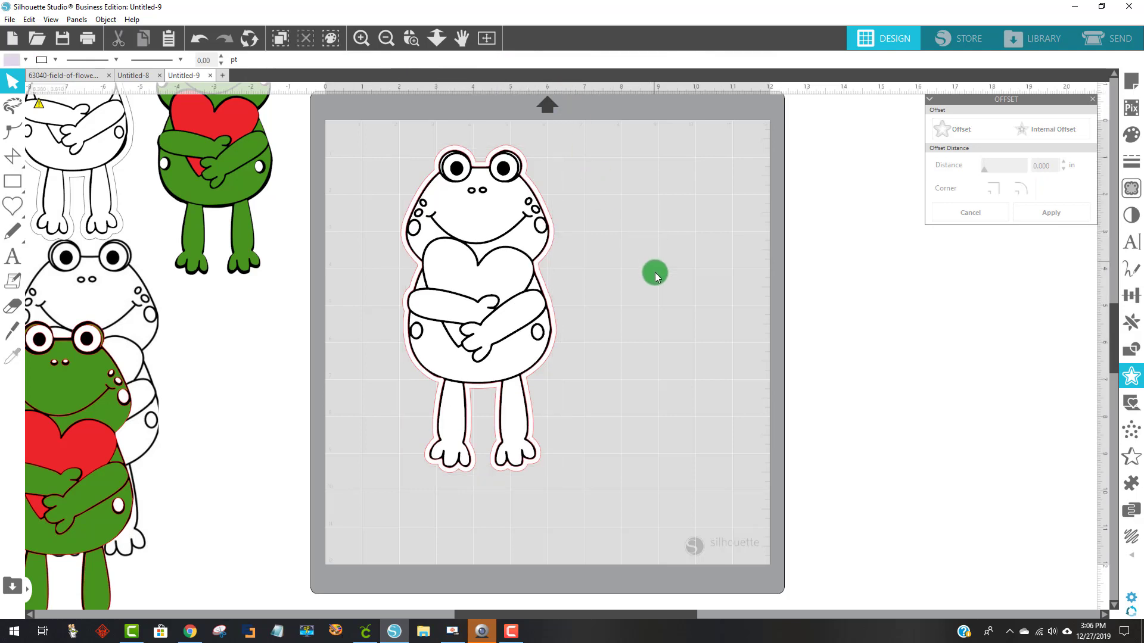
Group the aligned frog, black silhouette and white offset together
left_click_drag(602, 487, 376, 138)
right_click(468, 249)
left_click(555, 447)
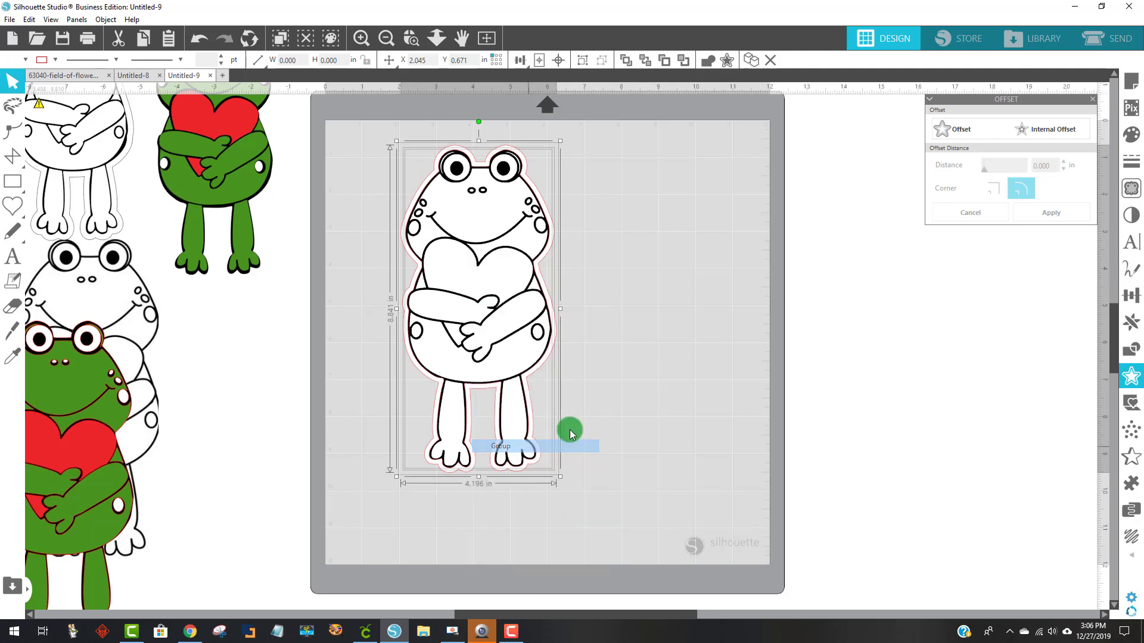
Save the grouped frog selection to the hard drive as a JPEG named "New print then cut frog for cricut" at 150 dots per inch
left_click(631, 401)
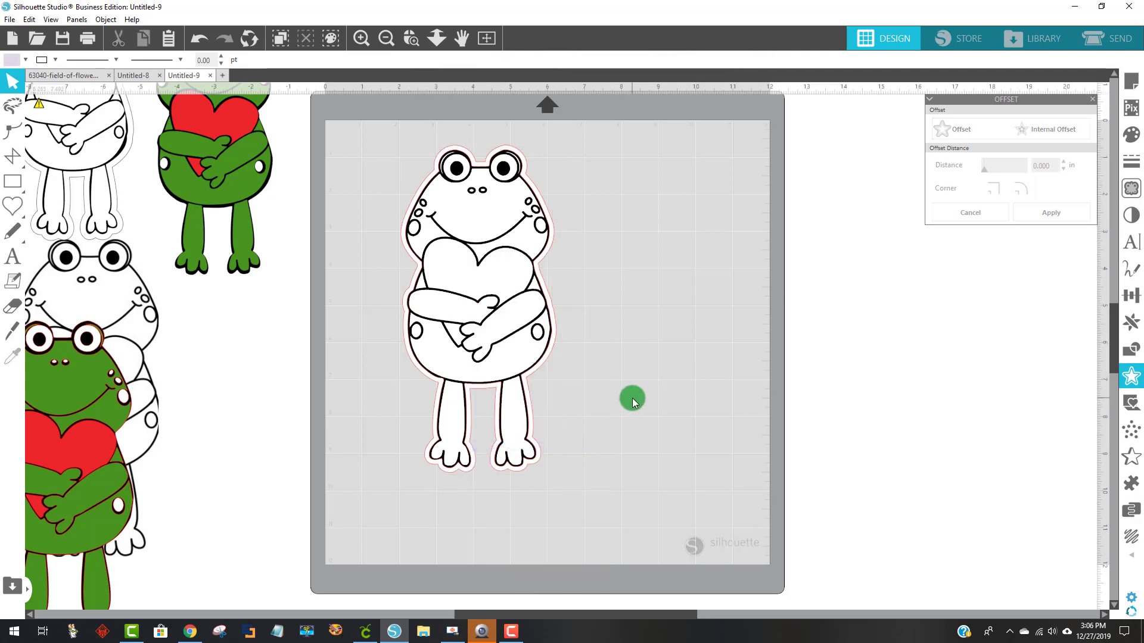
left_click(554, 239)
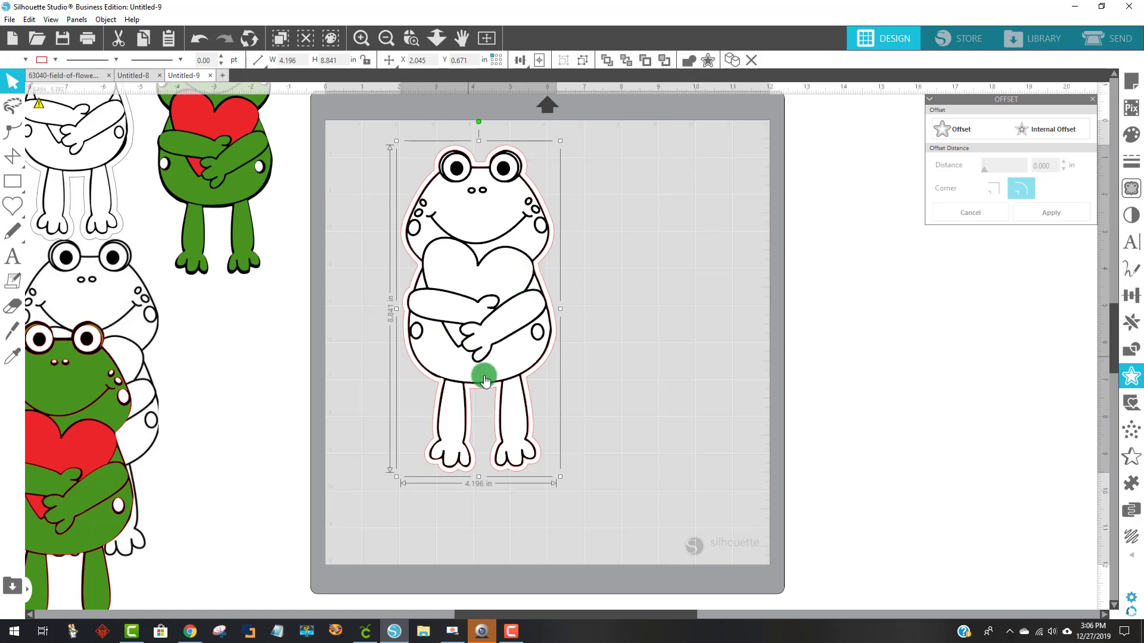
left_click(10, 20)
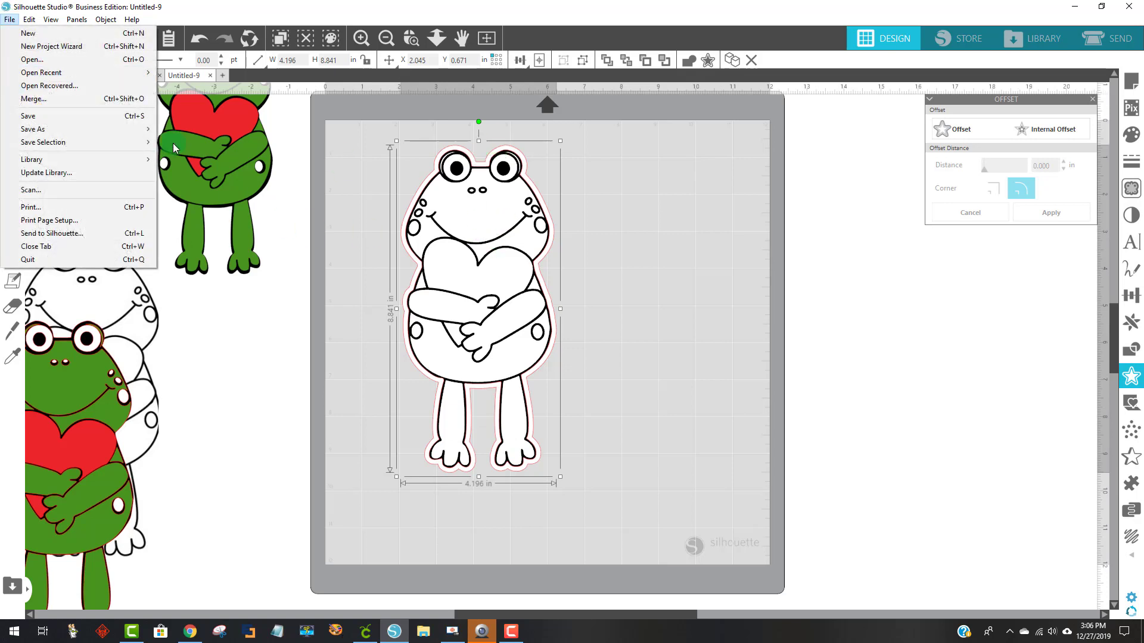
mouse_move(64, 142)
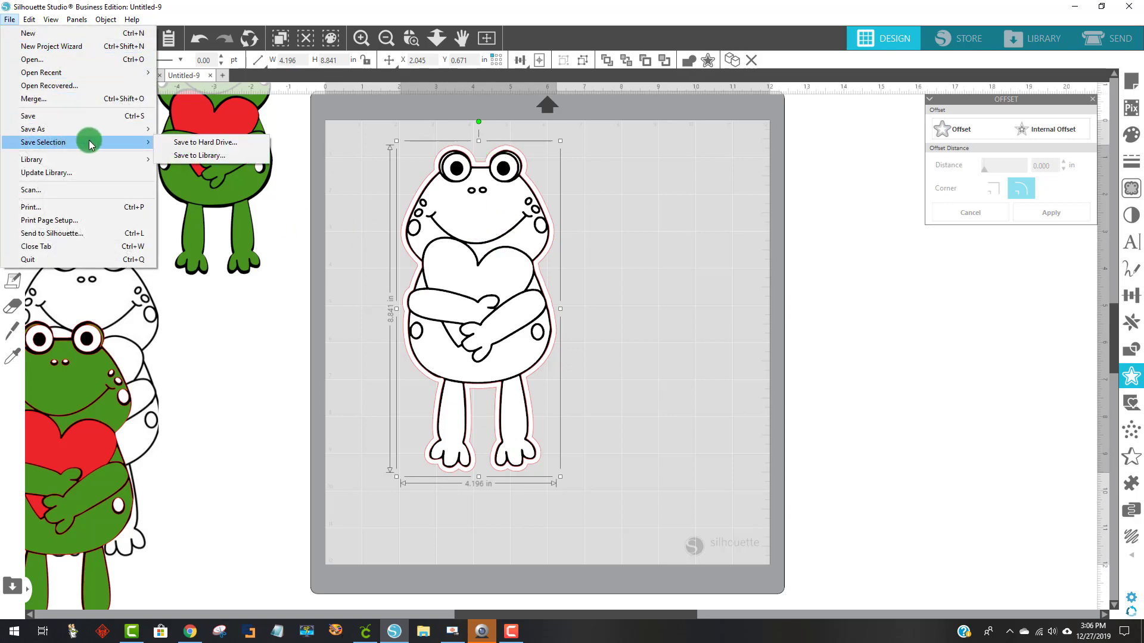
left_click(231, 148)
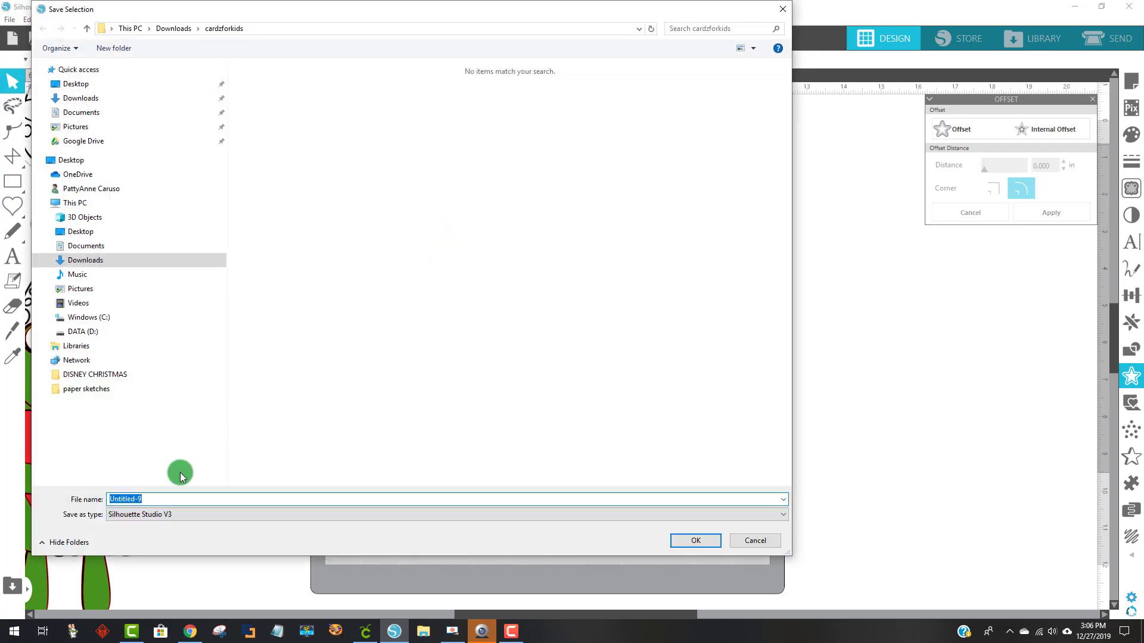
type("N")
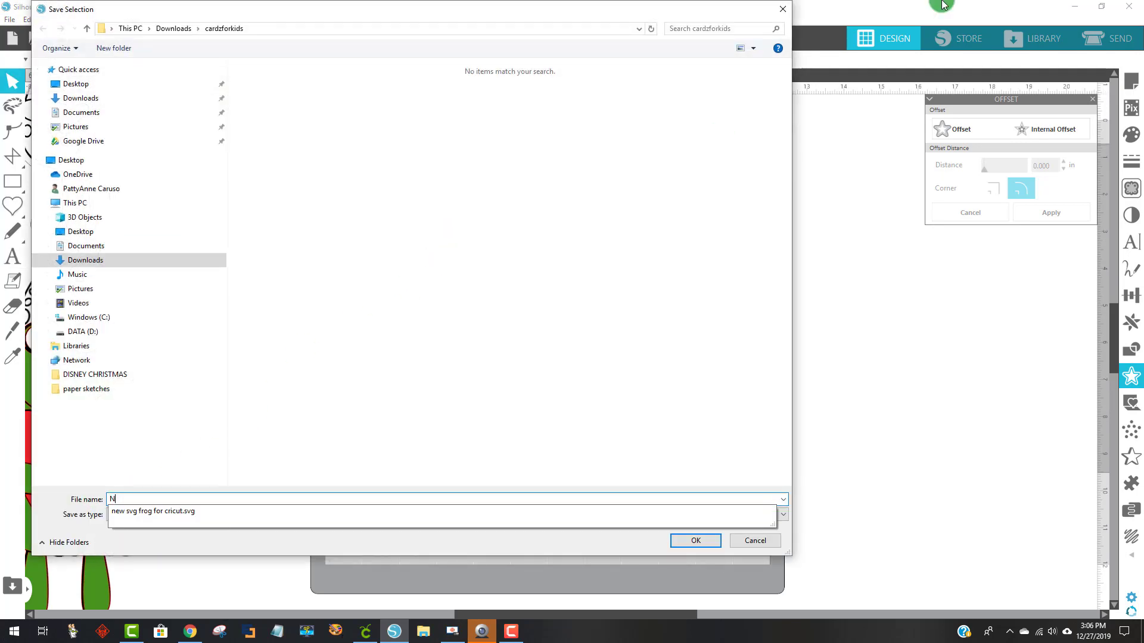
type("ew print then cut frog")
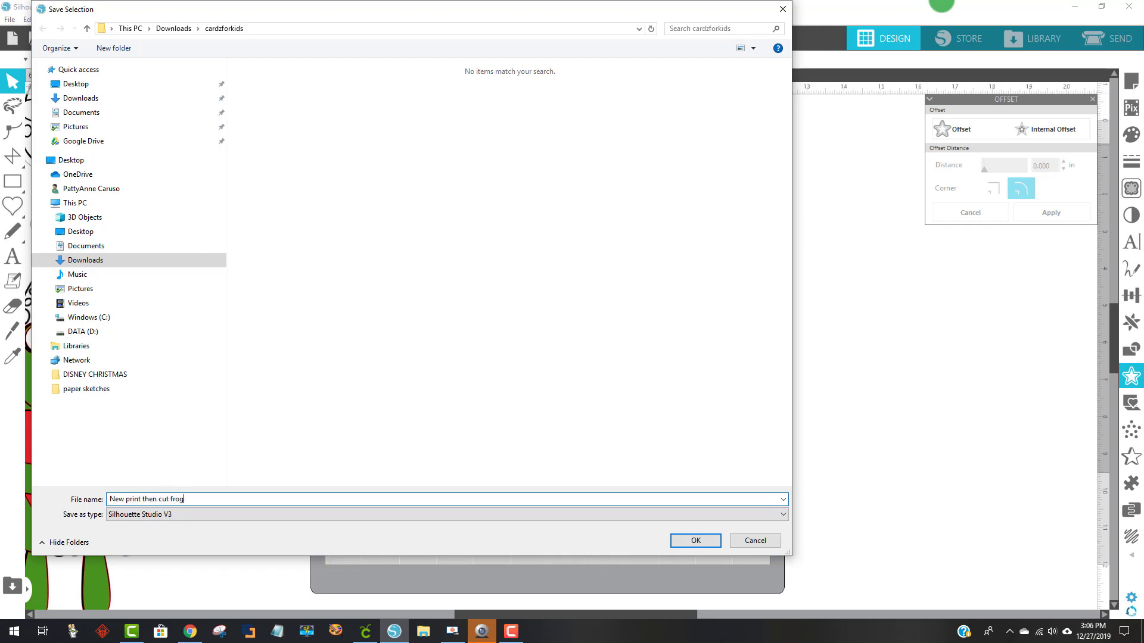
type("icut")
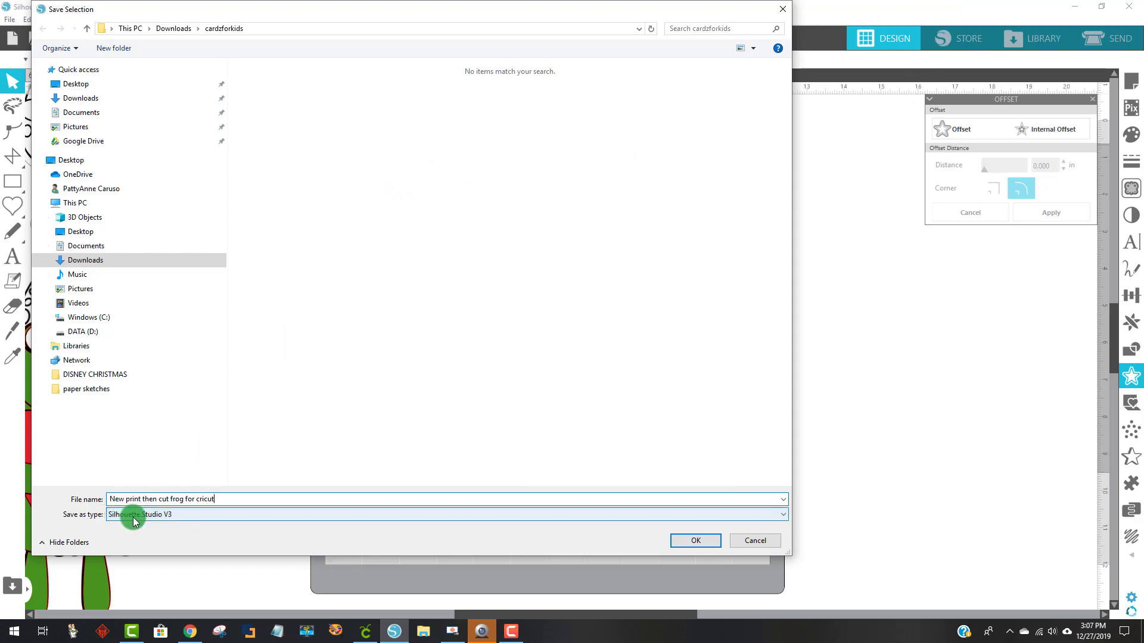
left_click(153, 515)
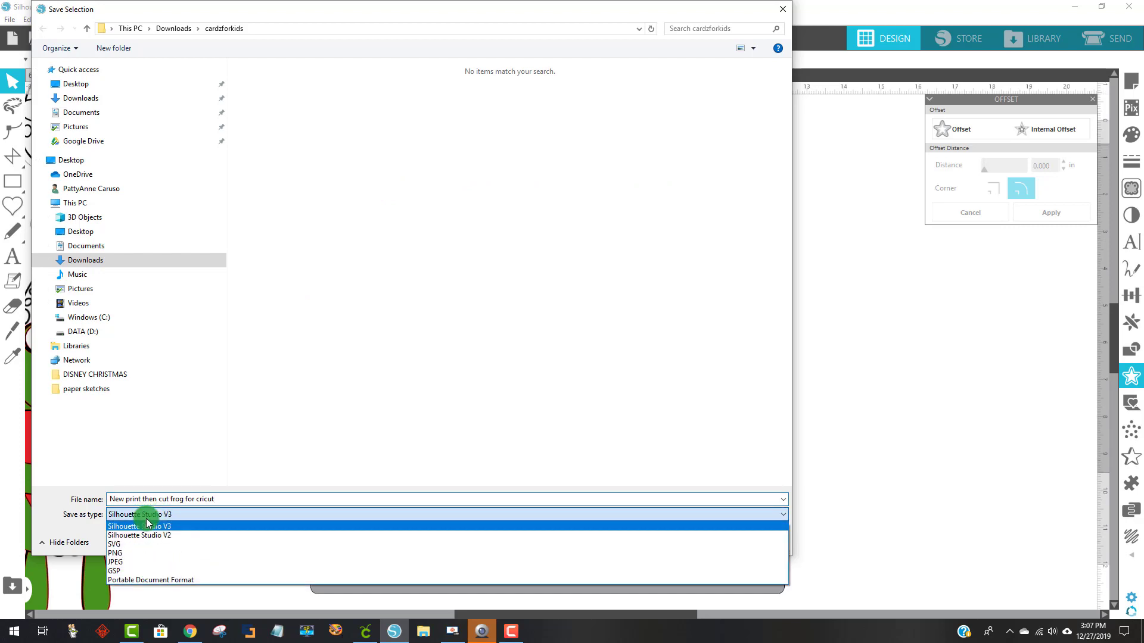
left_click(127, 564)
left_click(692, 536)
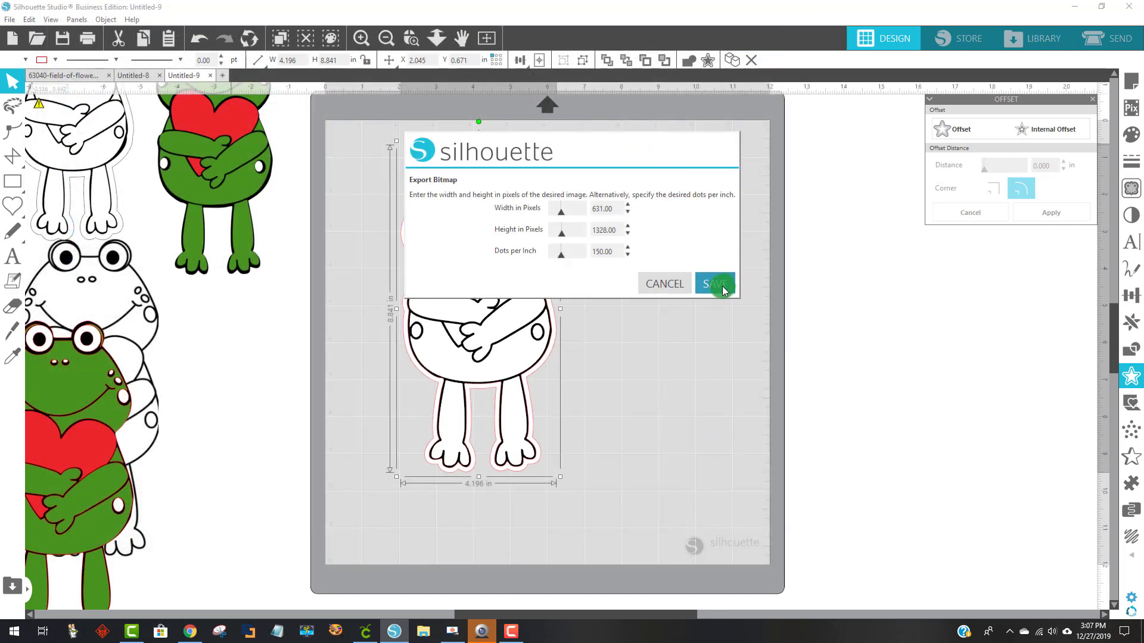
left_click(722, 285)
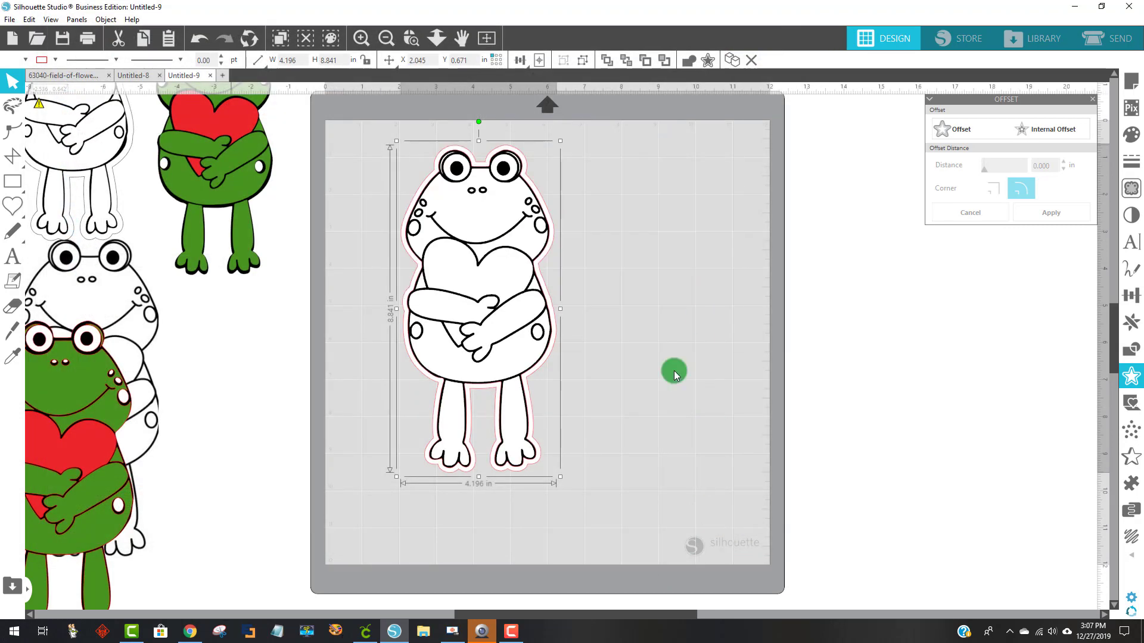
Switch to Cricut Design Space and upload the image file "New print then cut frog for cricut" from the cardzforkids folder
left_click(360, 633)
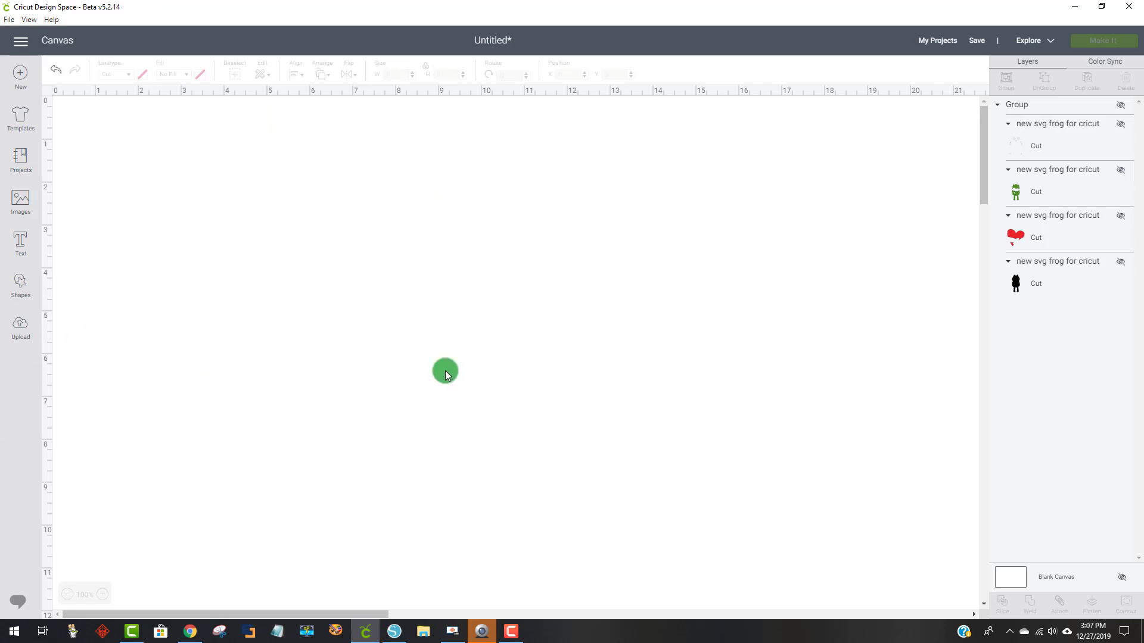
left_click(26, 317)
left_click(299, 293)
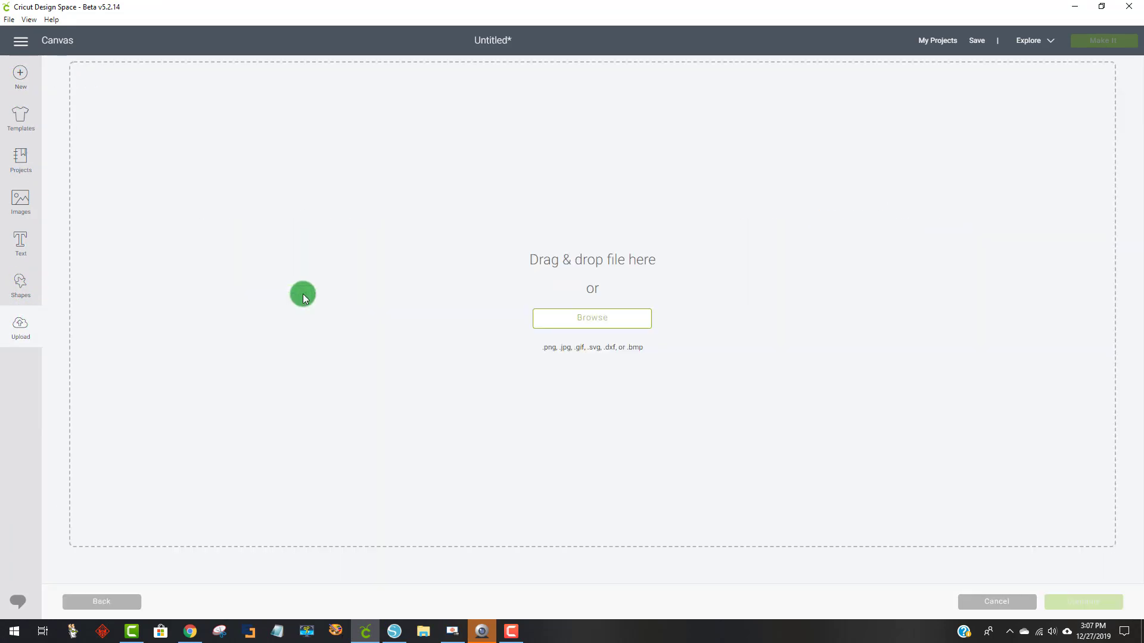
left_click(578, 317)
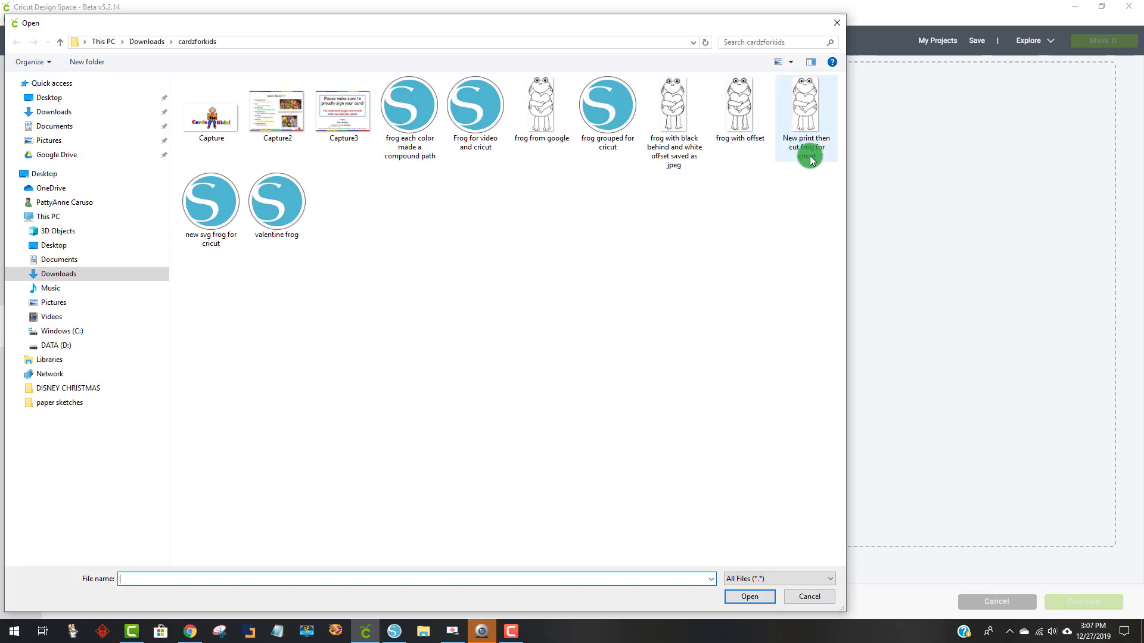
left_click(802, 142)
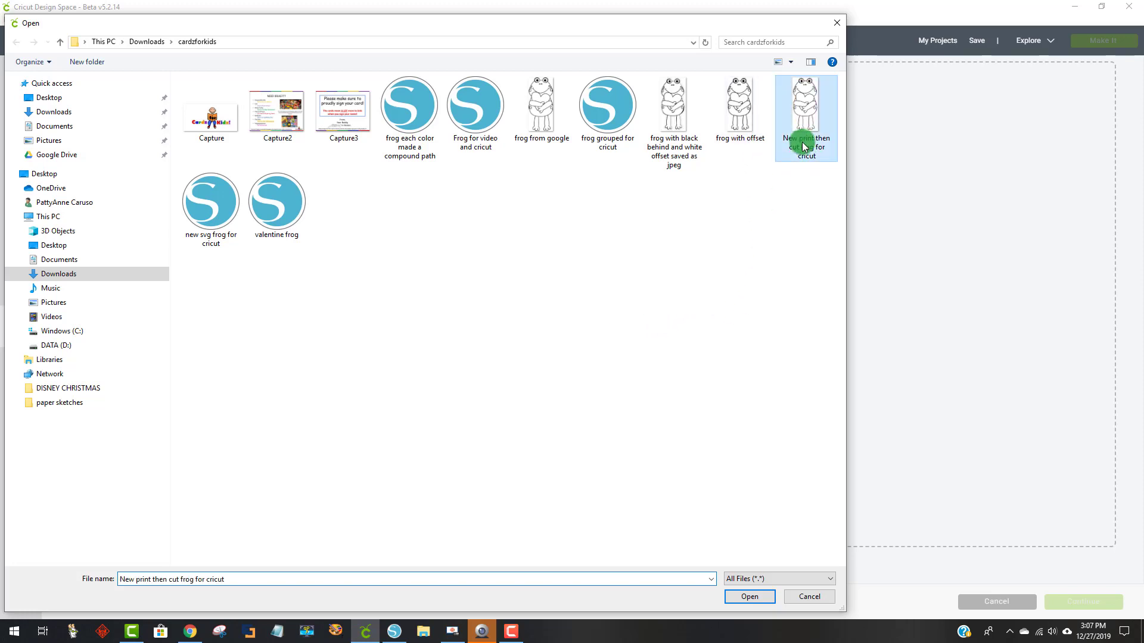
left_click(736, 597)
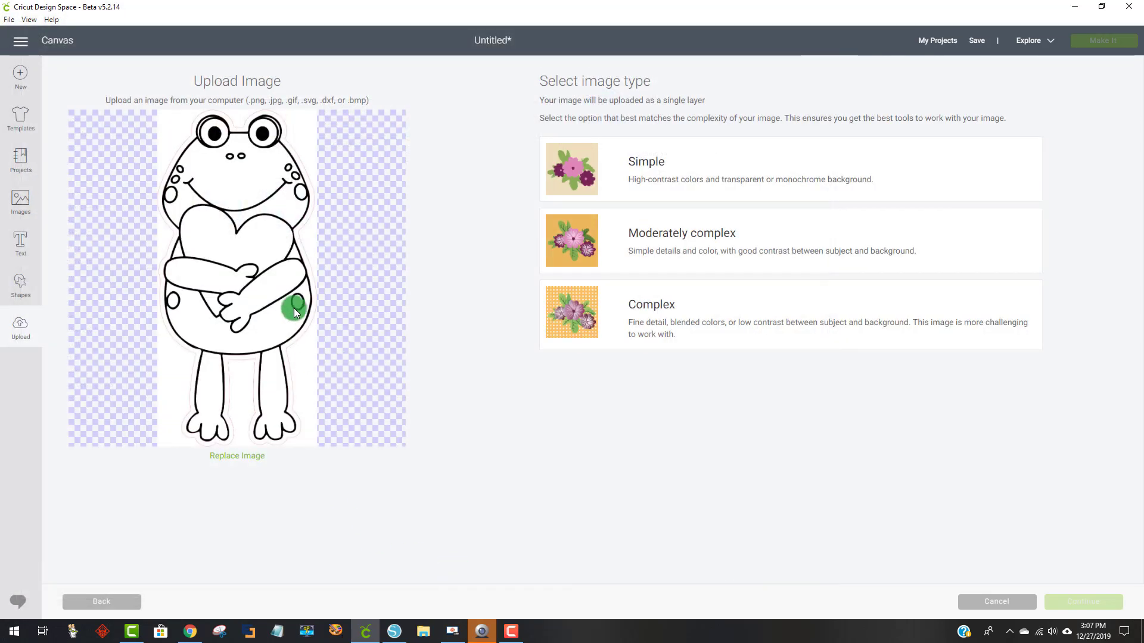
Choose Complex as the image type for the uploaded frog and continue to background removal
left_click(706, 166)
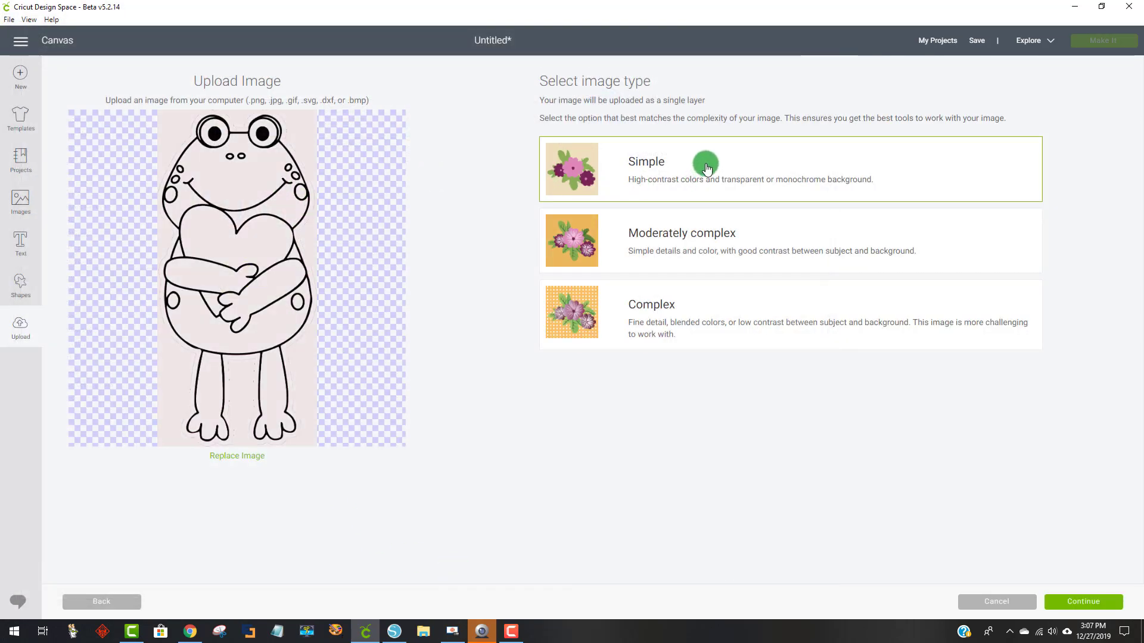
left_click(679, 313)
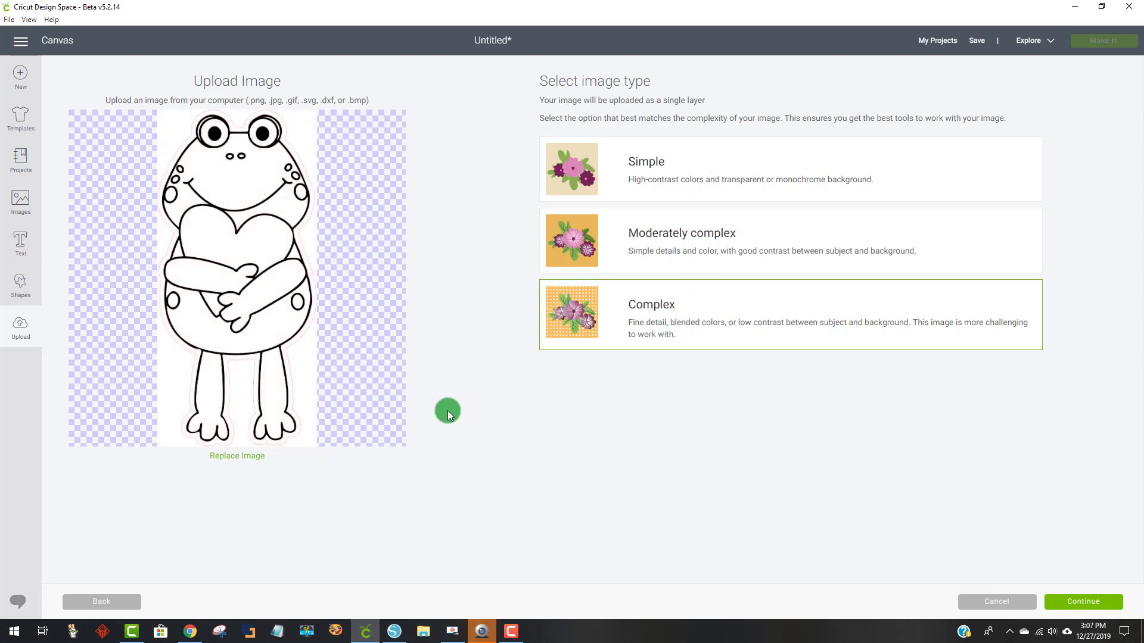
left_click(1081, 602)
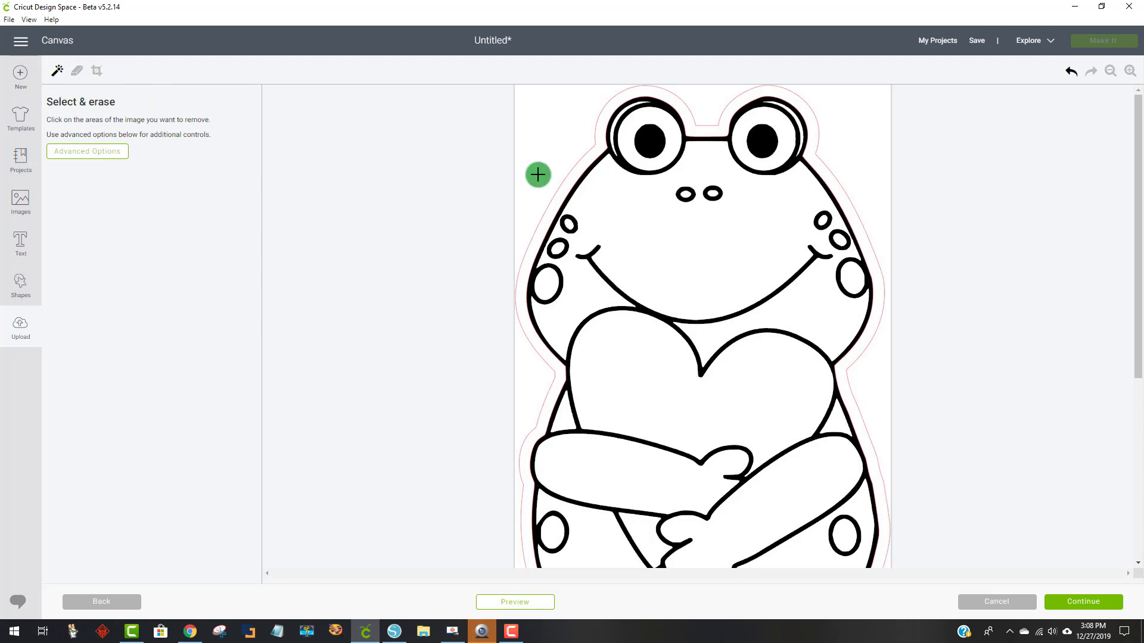
Erase the white background around the frog's outer offset line and accept the cleaned image
left_click(544, 137)
left_click(841, 149)
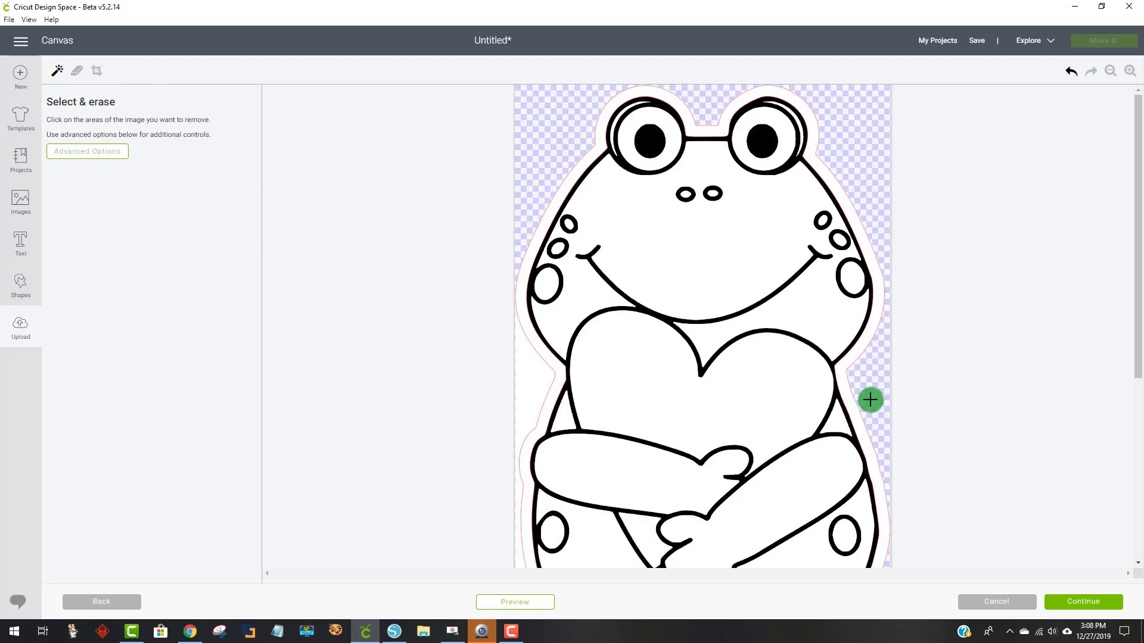
left_click(536, 365)
scroll(672, 347, "down", 5)
scroll(673, 347, "down", 2)
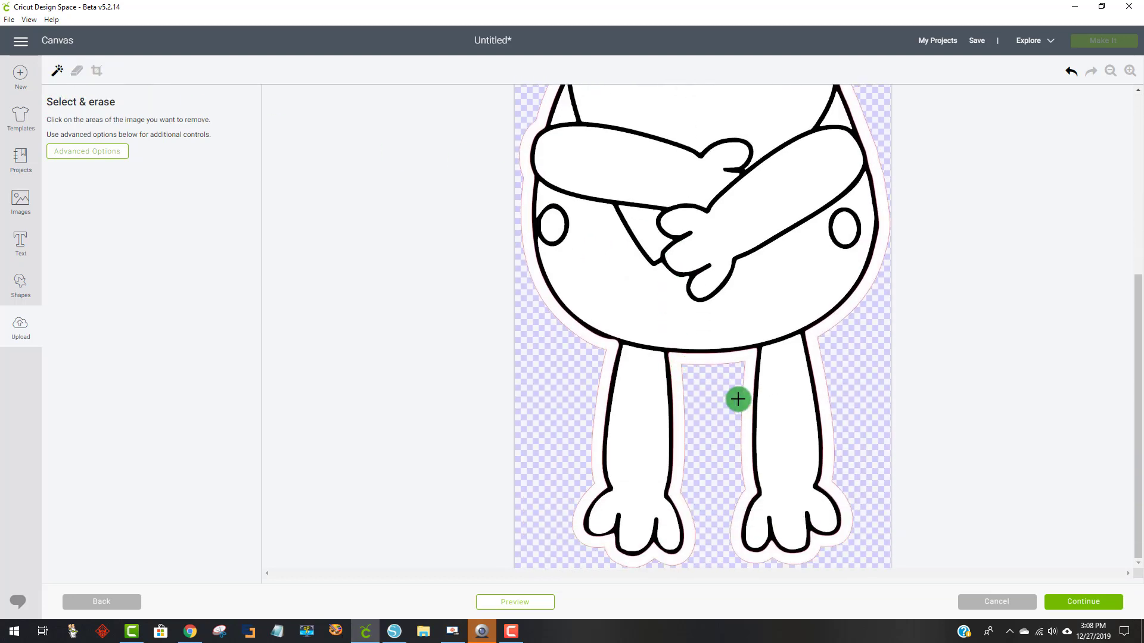
left_click(1062, 607)
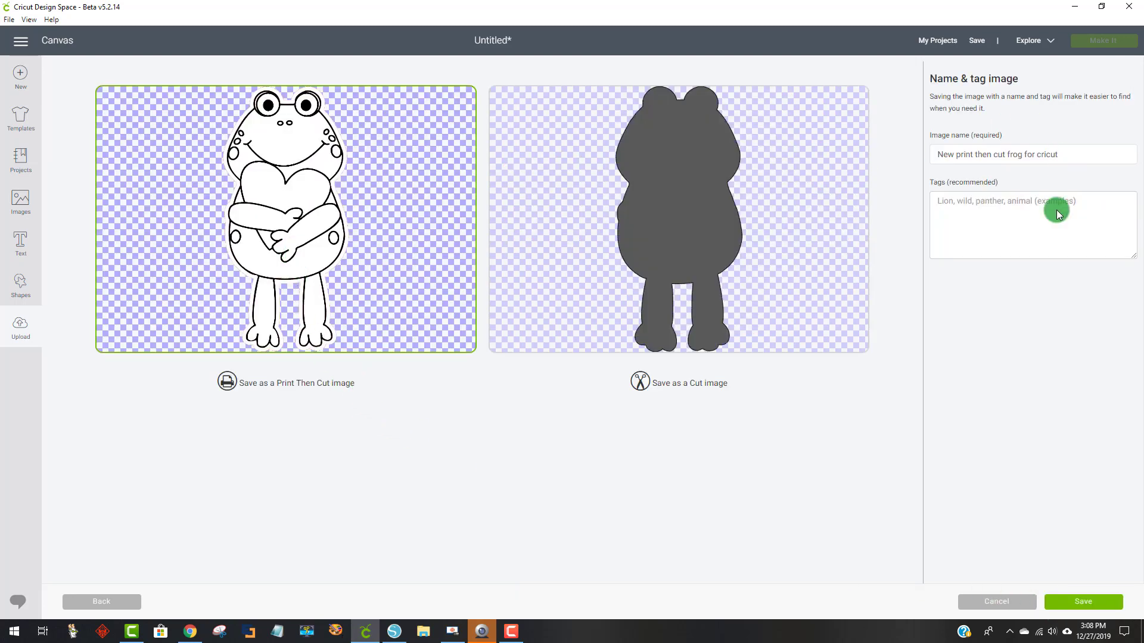
Save the frog as a Print Then Cut image and insert the new upload onto the canvas
left_click(1089, 602)
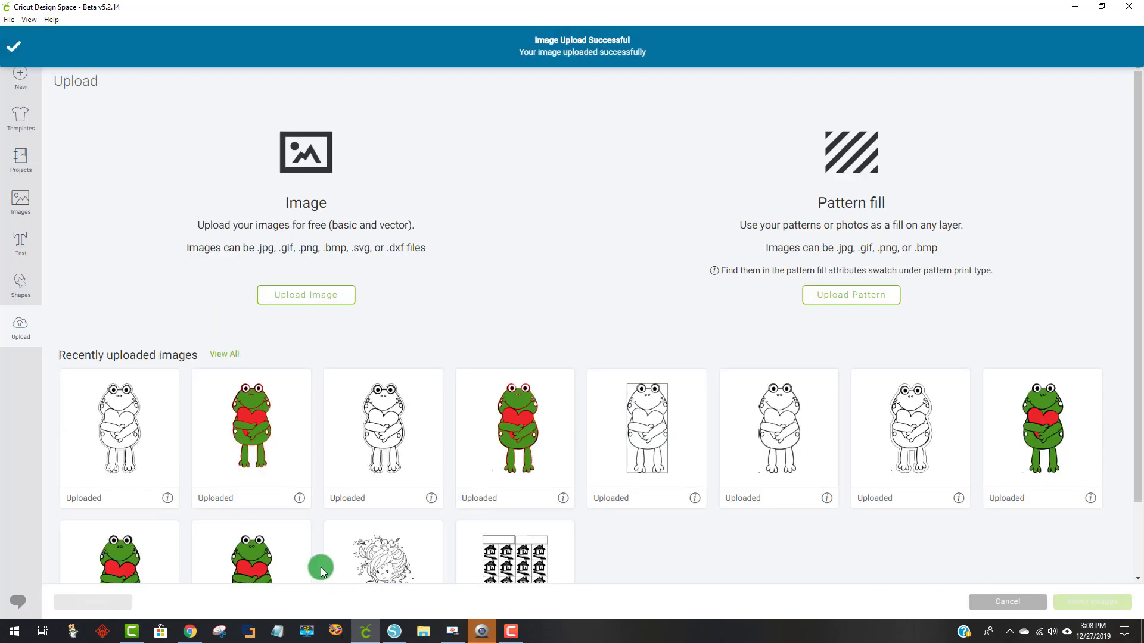
left_click(143, 462)
left_click(1099, 603)
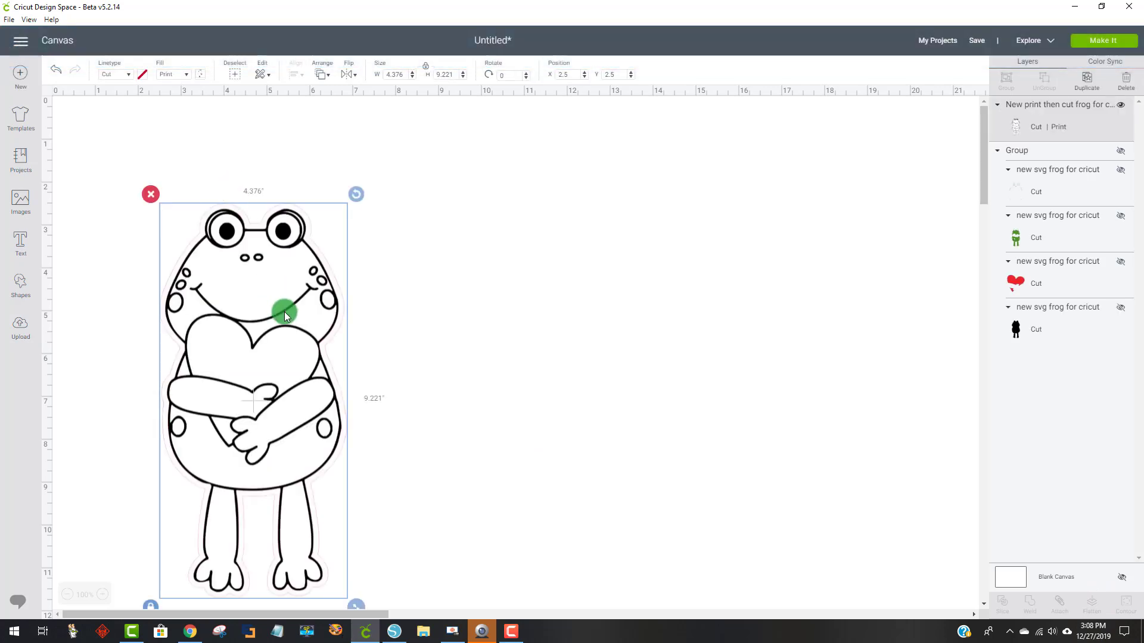
Scale the frog down to about 3.32 by 7.00 inches and place it near X 3.74, Y 0.93
left_click_drag(284, 312, 321, 240)
left_click_drag(387, 535, 342, 439)
left_click_drag(296, 304, 313, 310)
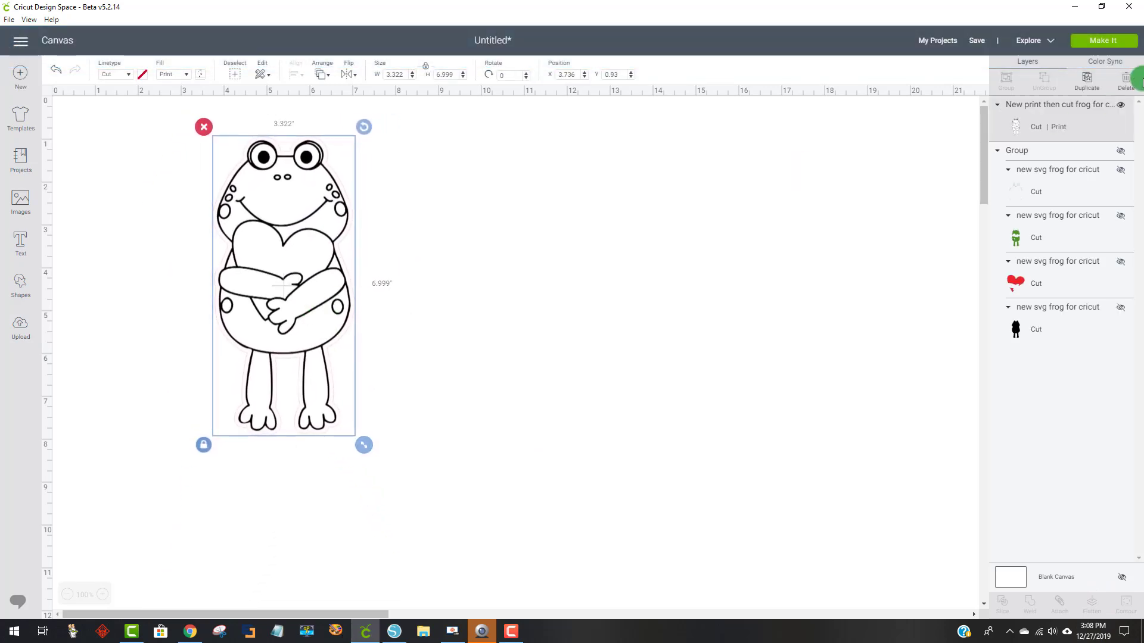
Check the frog's placement in the Print Then Cut mat preview and return to the canvas
left_click(1105, 40)
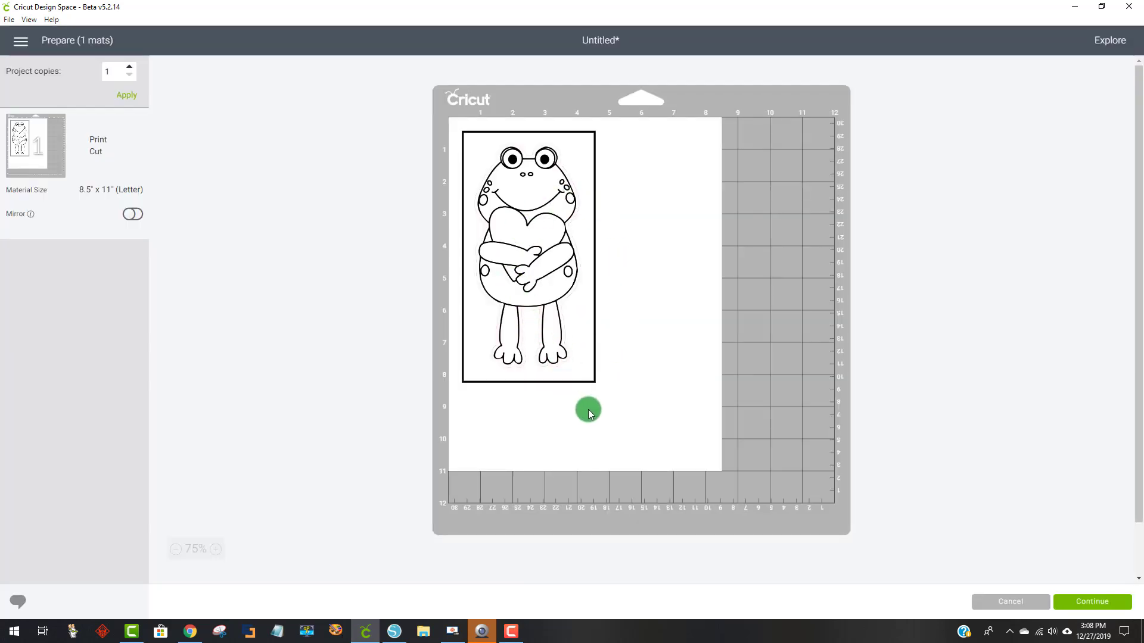
left_click(999, 611)
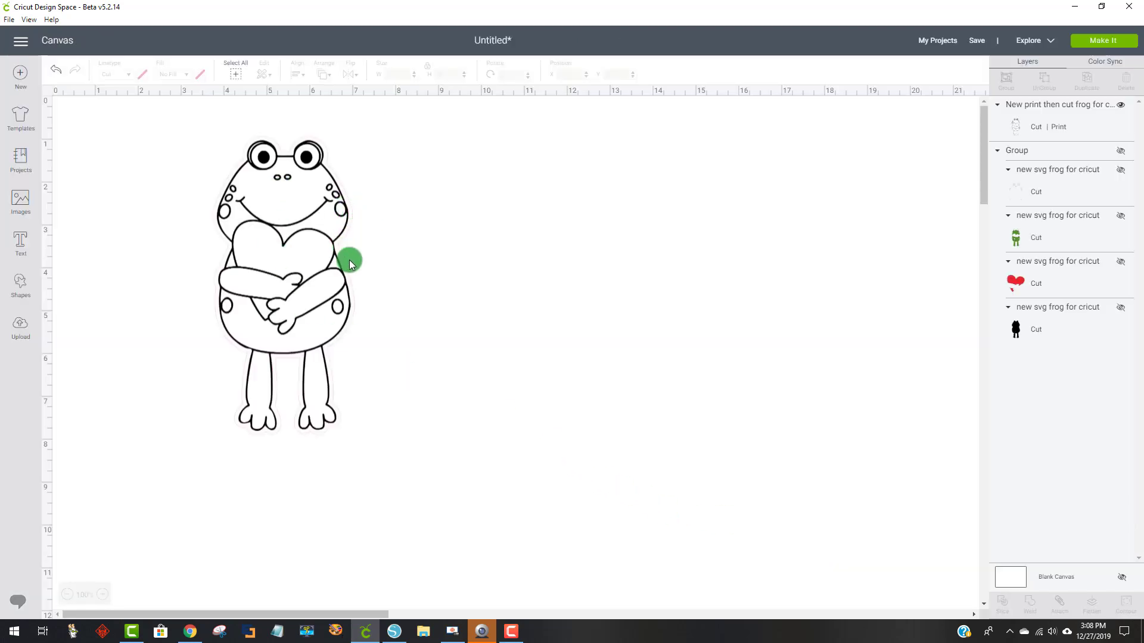
Set the blank canvas colour to purple and move the frog to about X 3.53, Y 1.54
left_click(1031, 583)
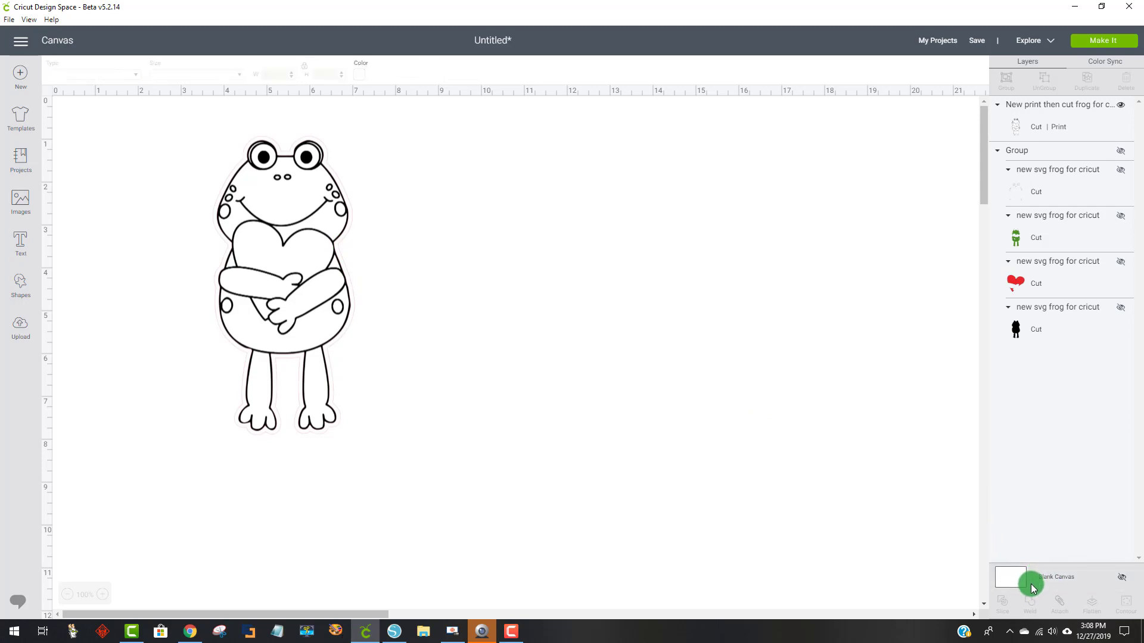
left_click(360, 74)
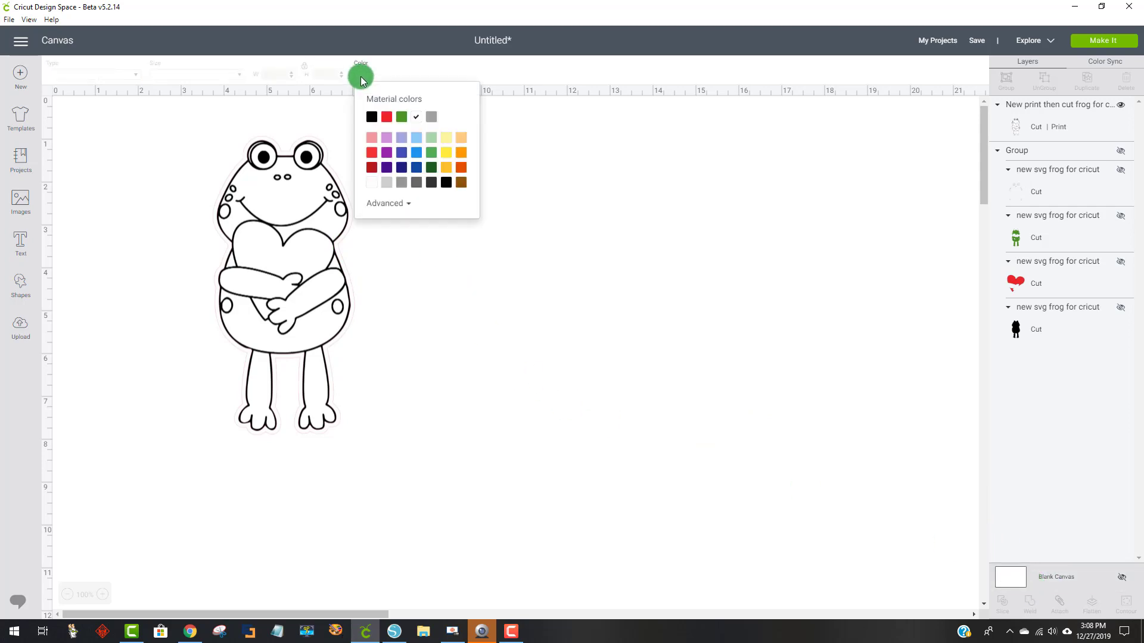
left_click(387, 154)
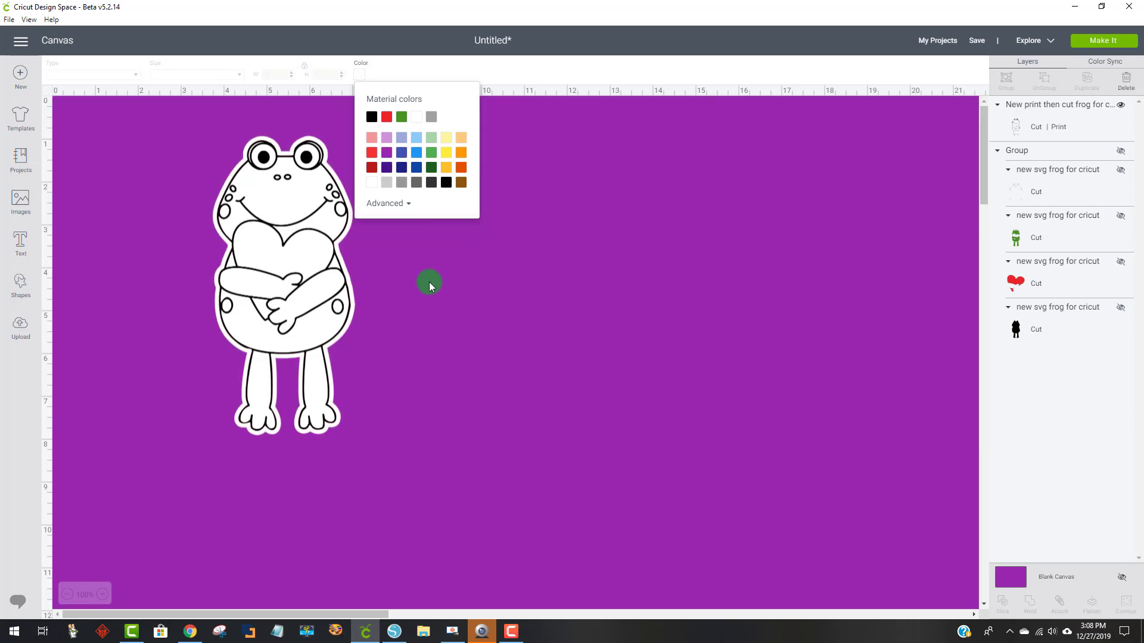
left_click_drag(302, 173, 290, 202)
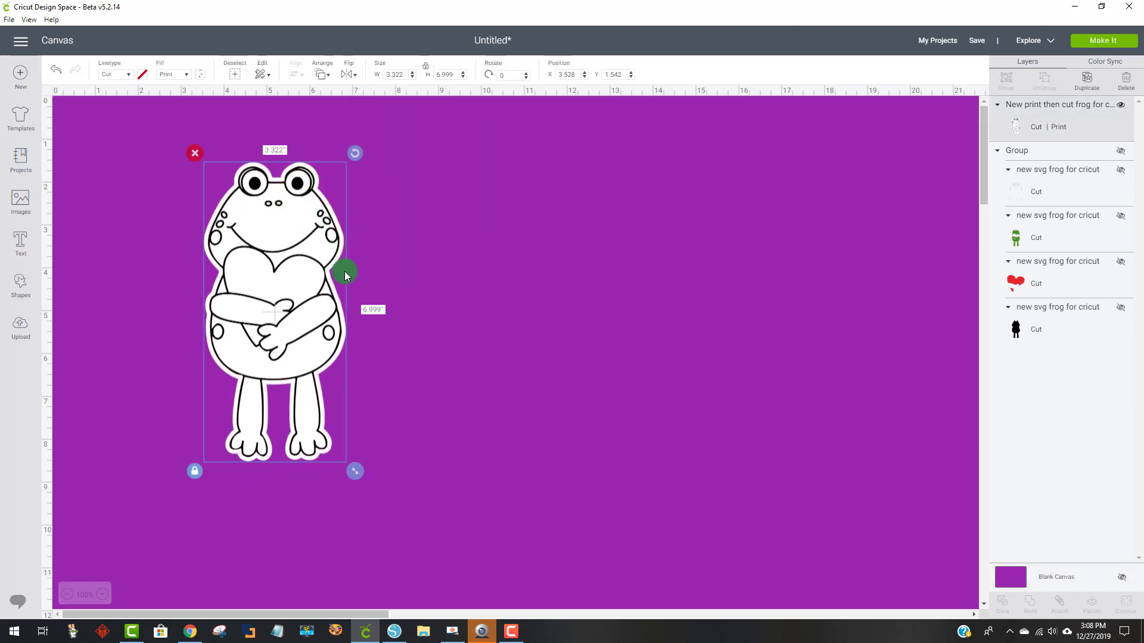